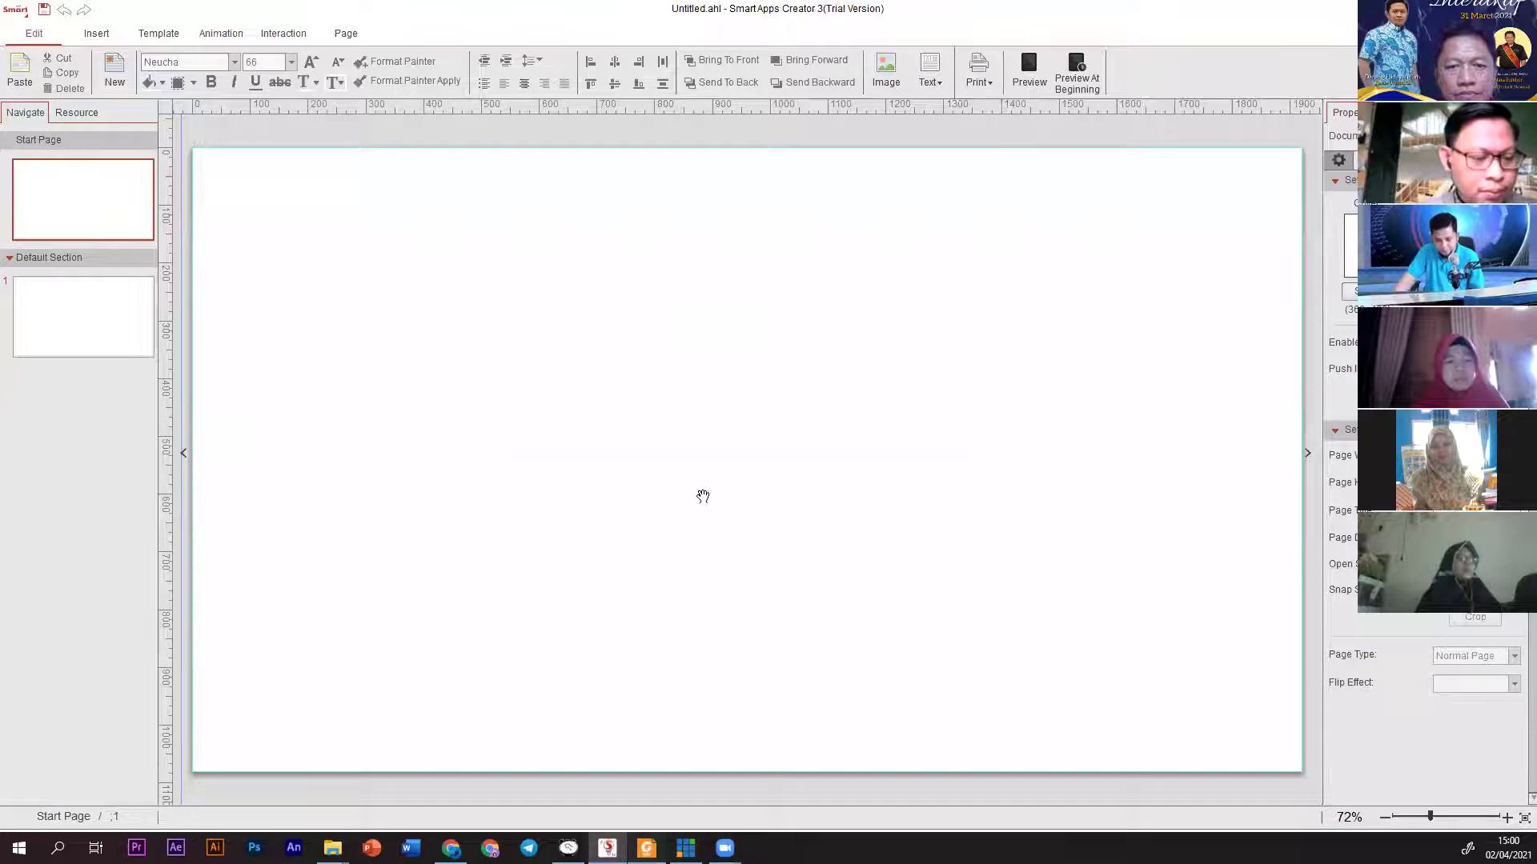
Switch to the PDF module in Foxit Reader and read through its explanation of the Insert menu features.
scroll(736, 500, down, 10)
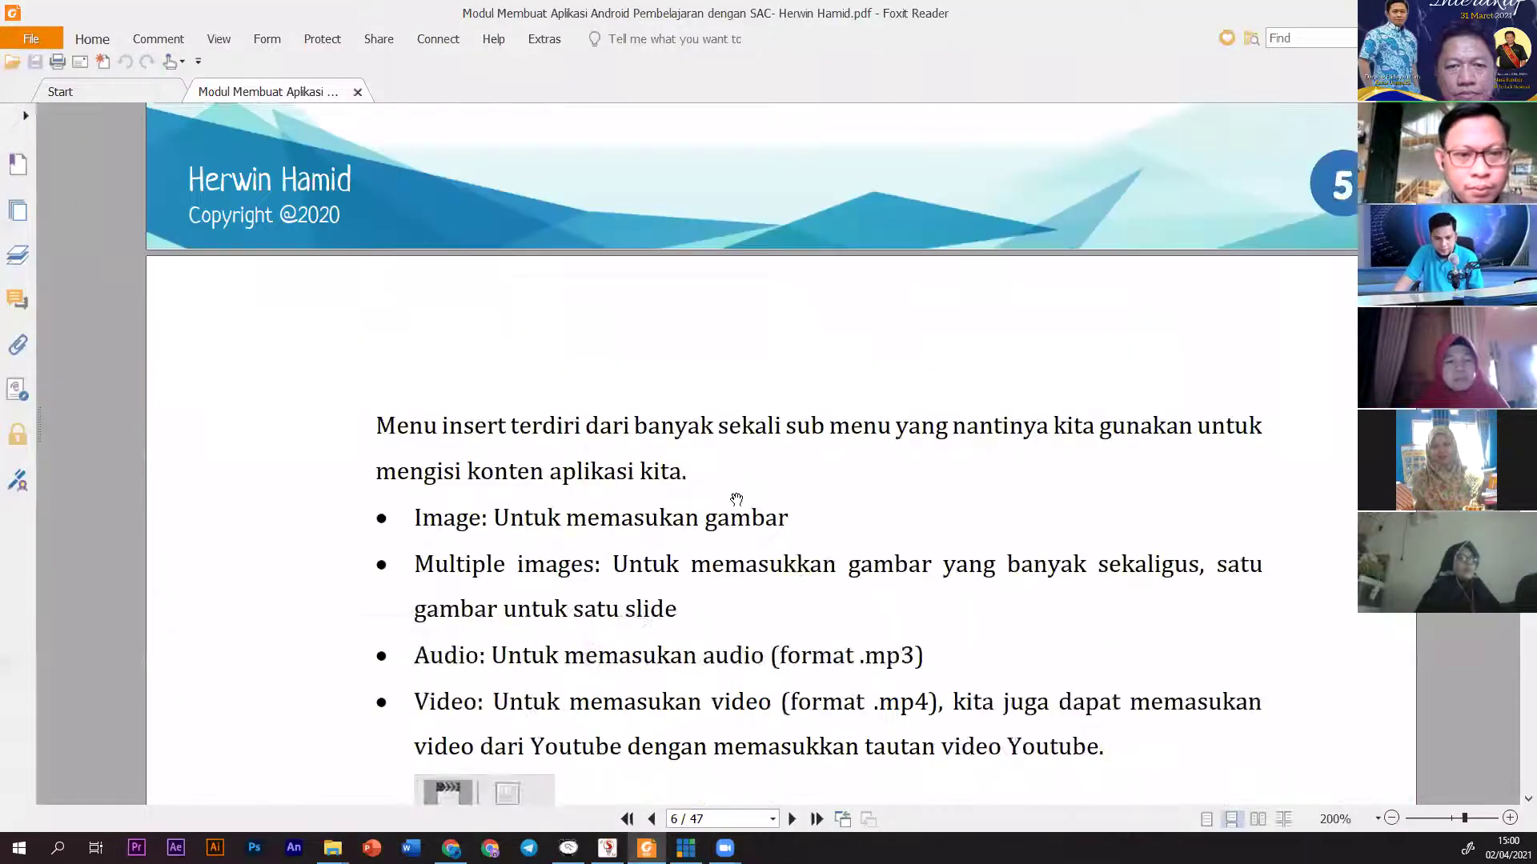
scroll(736, 499, down, 15)
scroll(743, 494, down, 5)
scroll(743, 494, up, 8)
scroll(744, 469, up, 15)
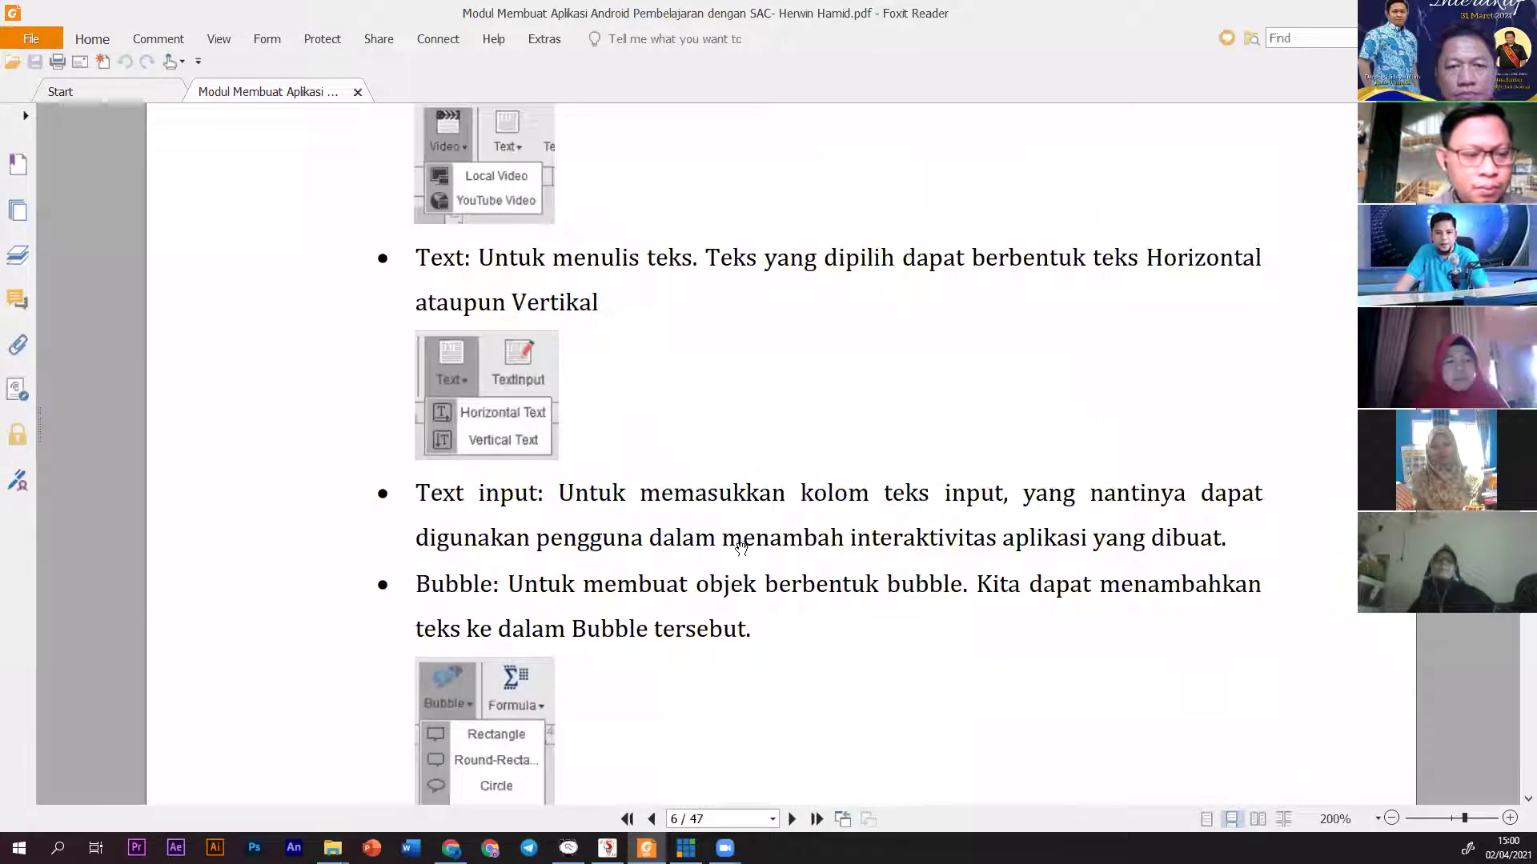
scroll(751, 558, down, 15)
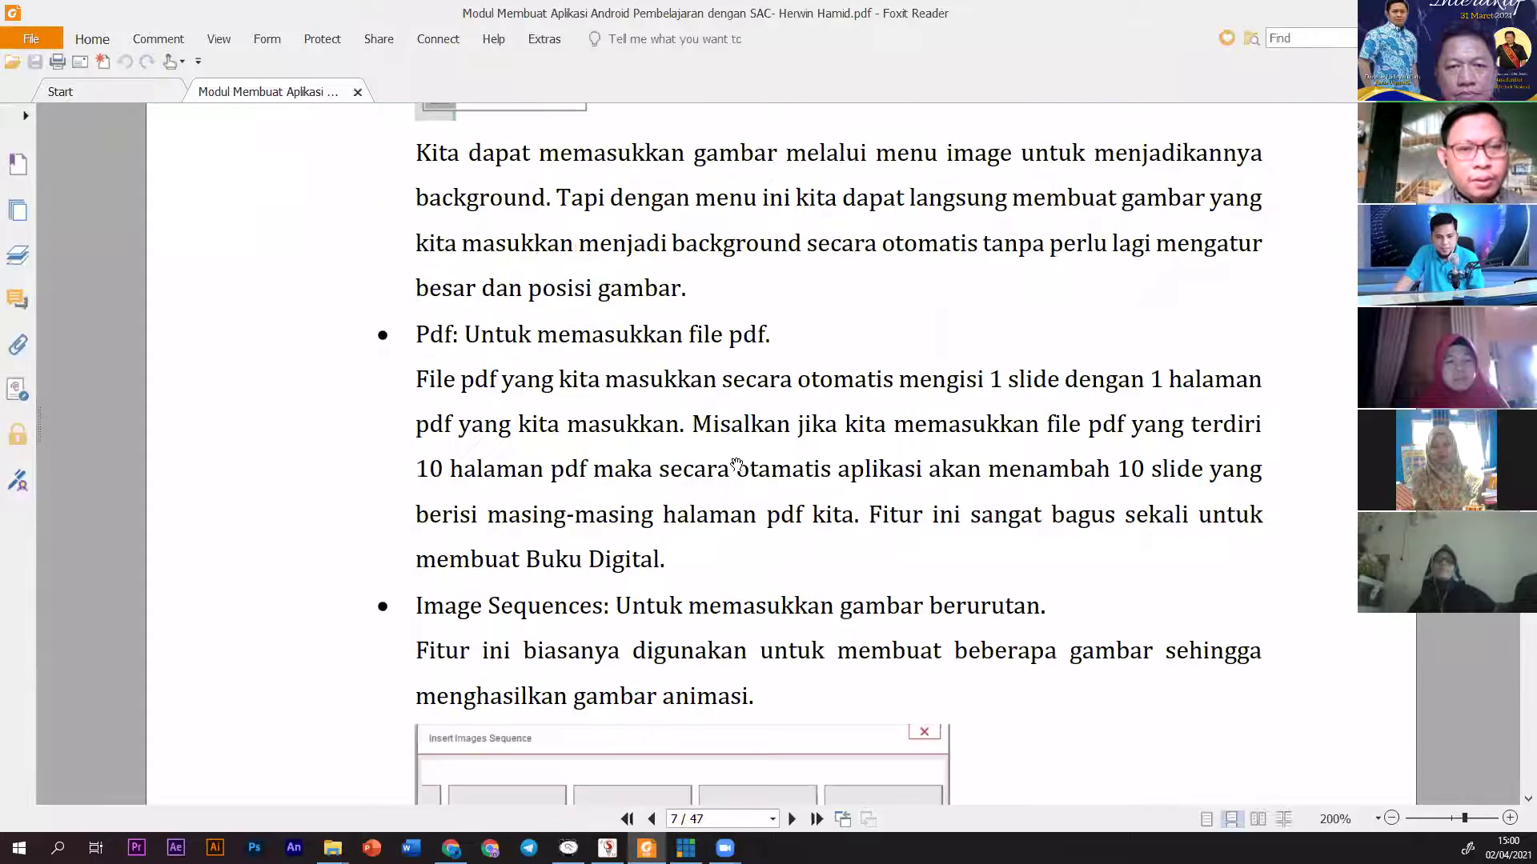
scroll(718, 459, down, 15)
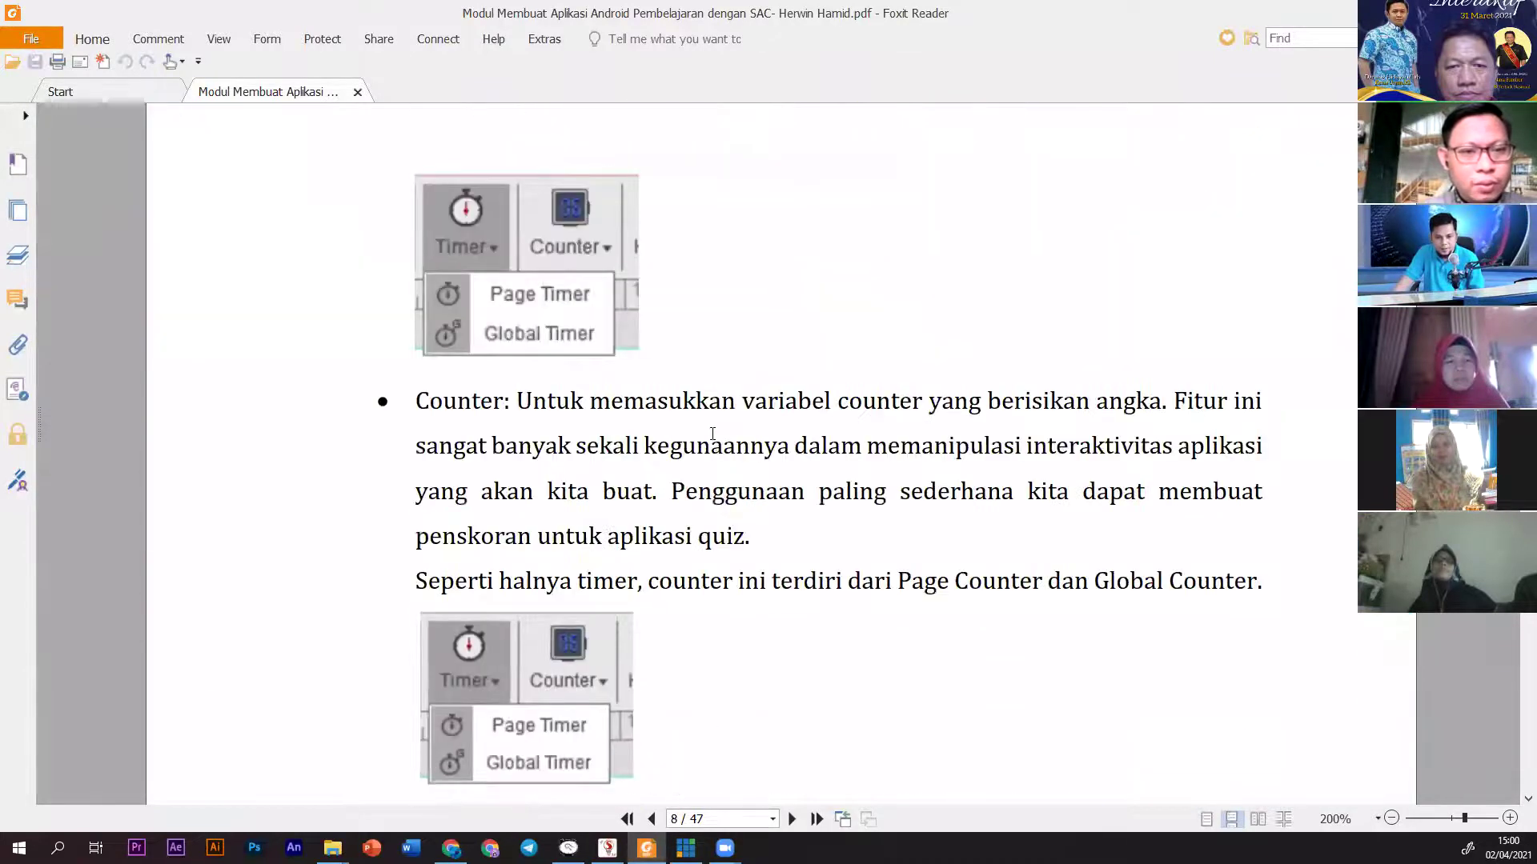
scroll(708, 448, down, 15)
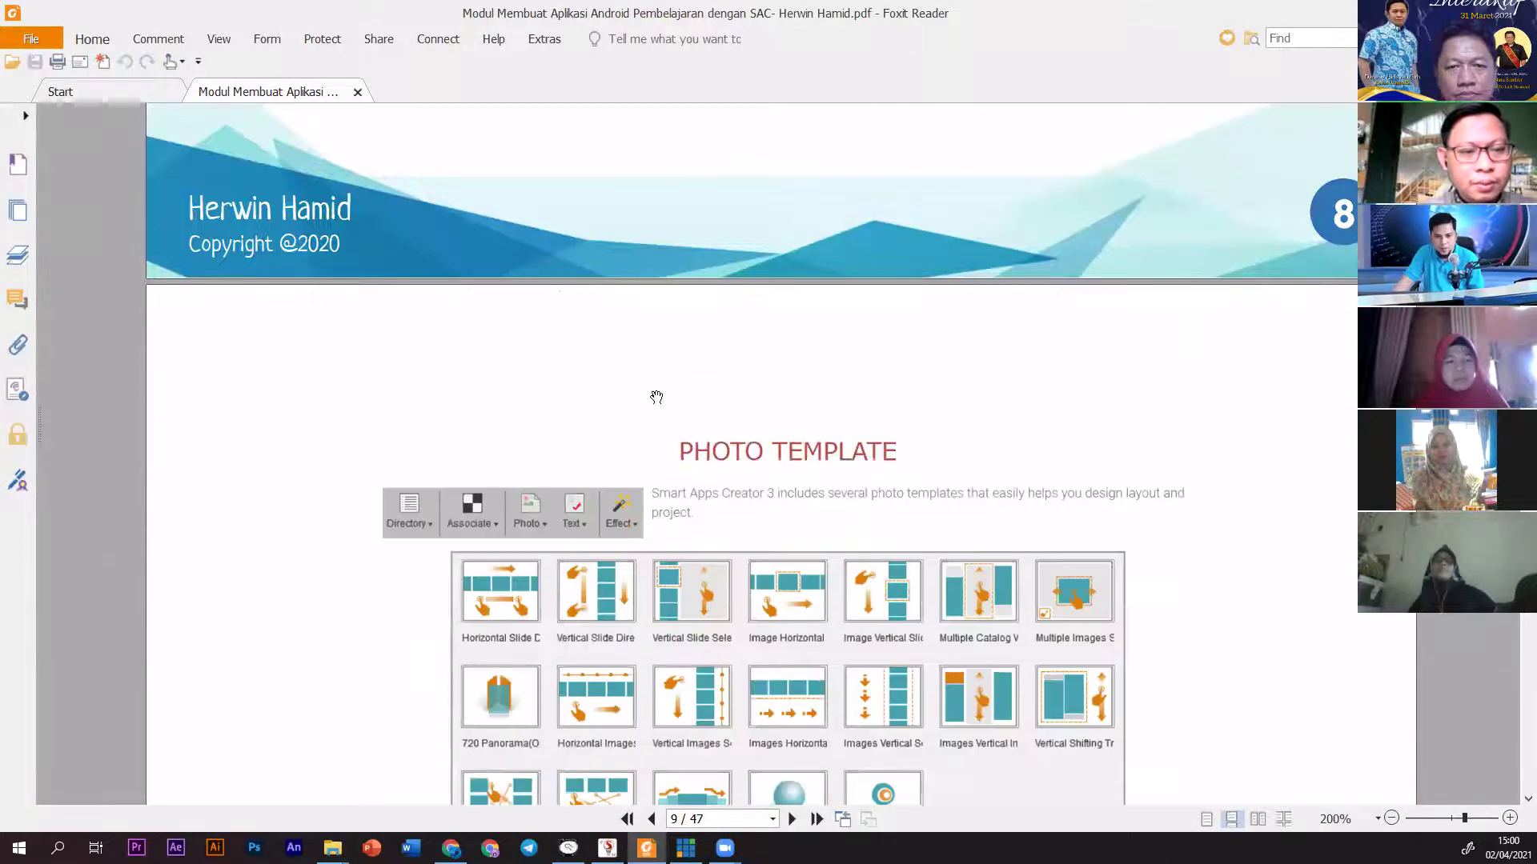
Read the module's sections on animation, Interaction, Page, Navigate and Bidang Kerja, through the workspace example on page 12.
scroll(718, 404, down, 12)
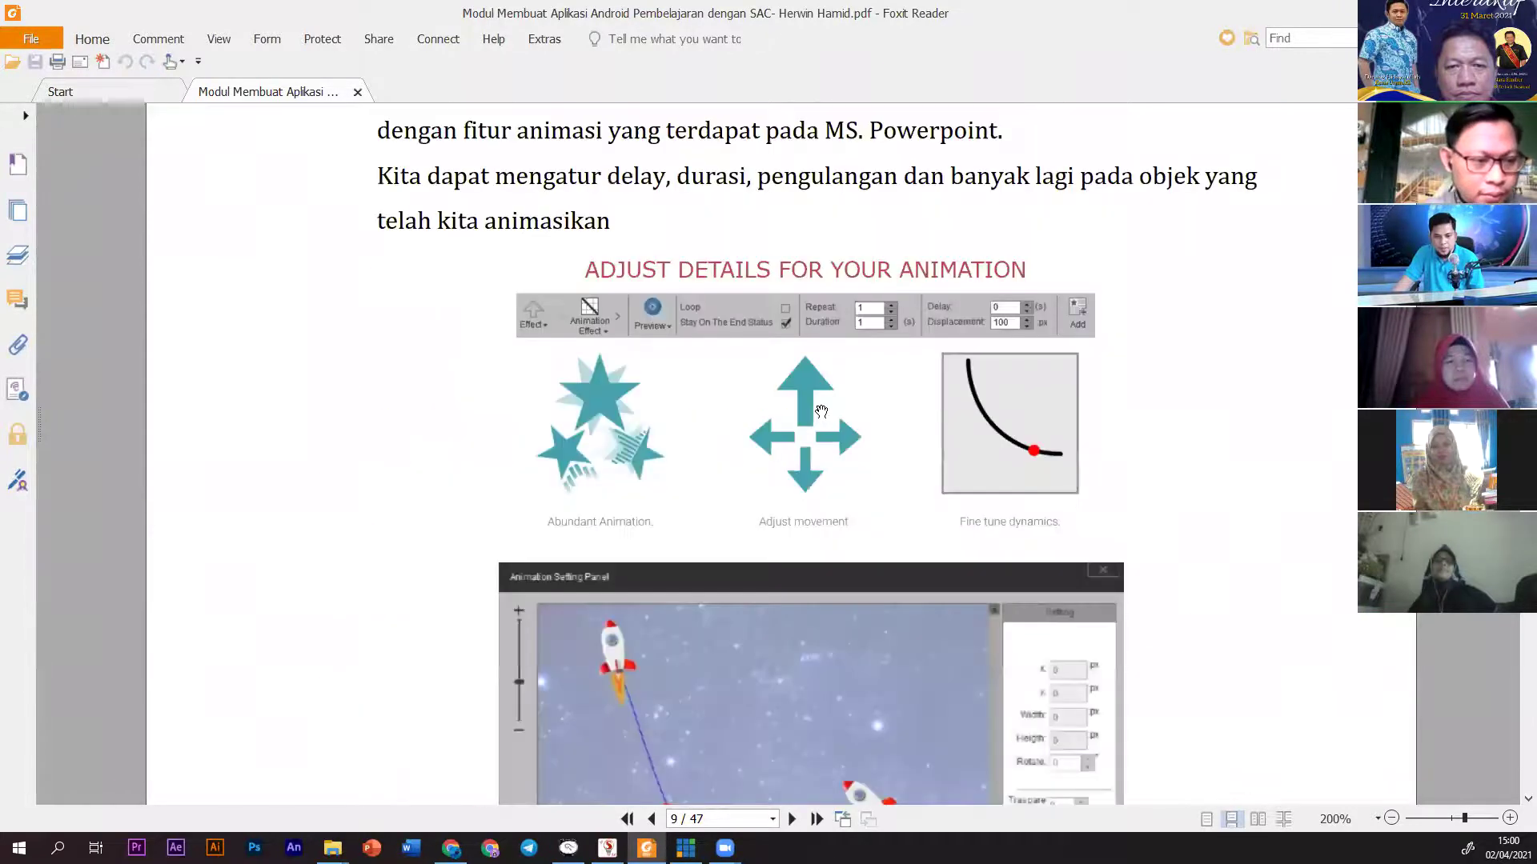
scroll(704, 524, down, 10)
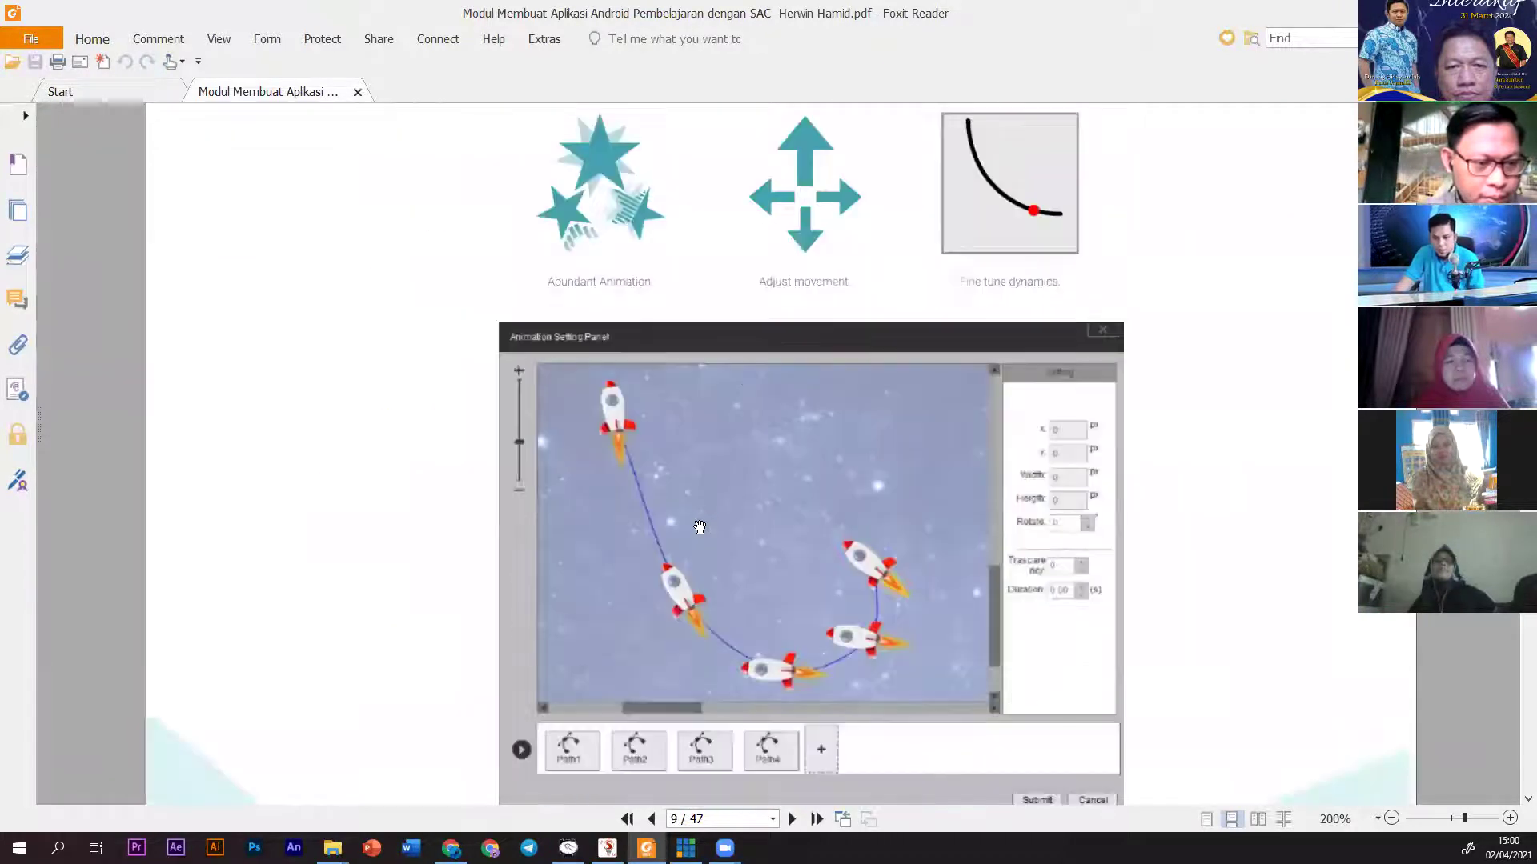
scroll(714, 440, down, 17)
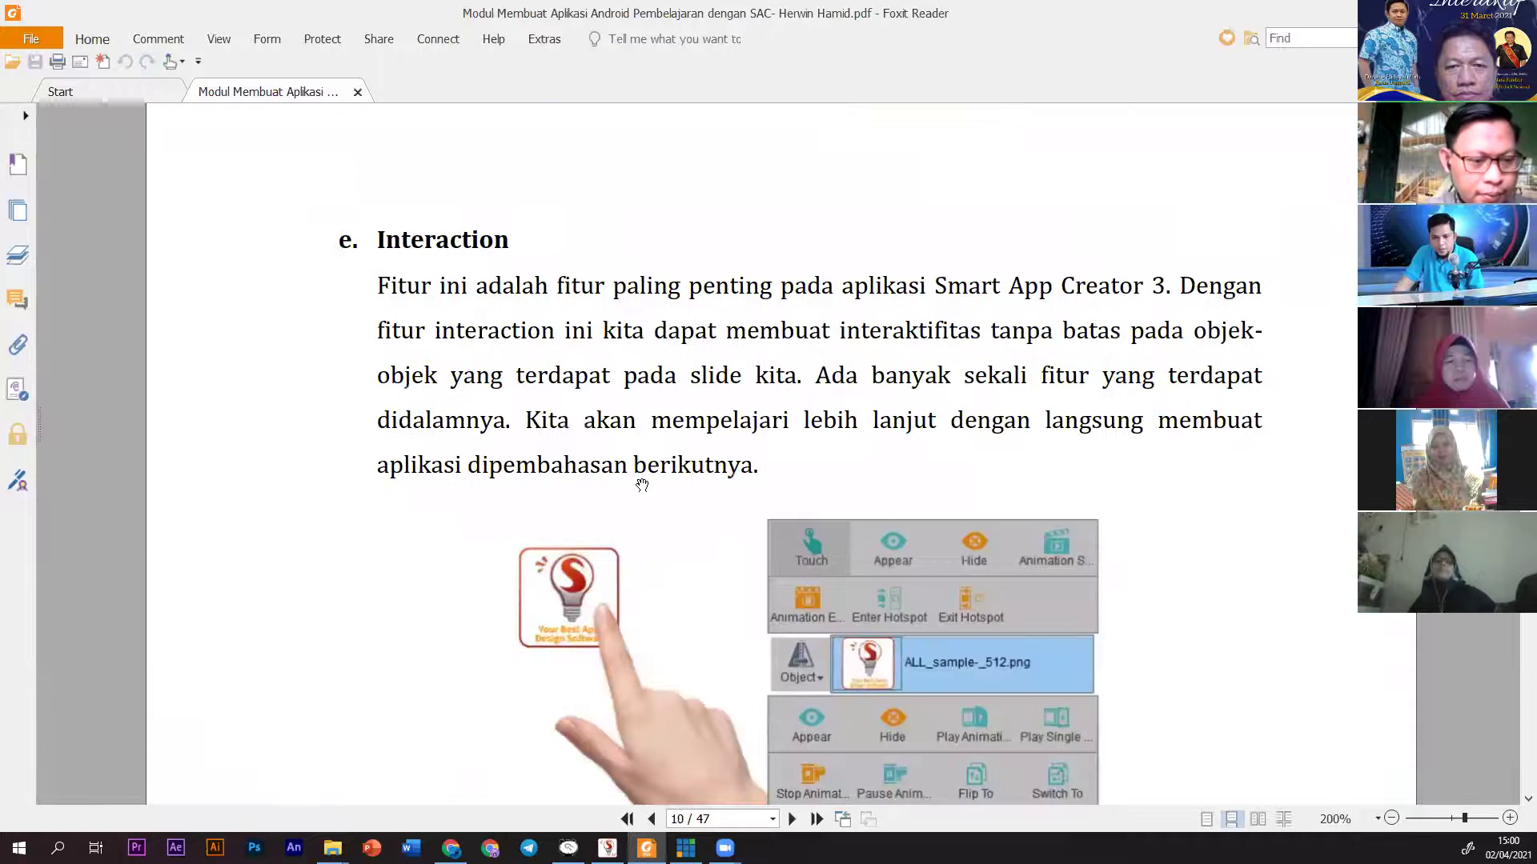
scroll(793, 421, up, 3)
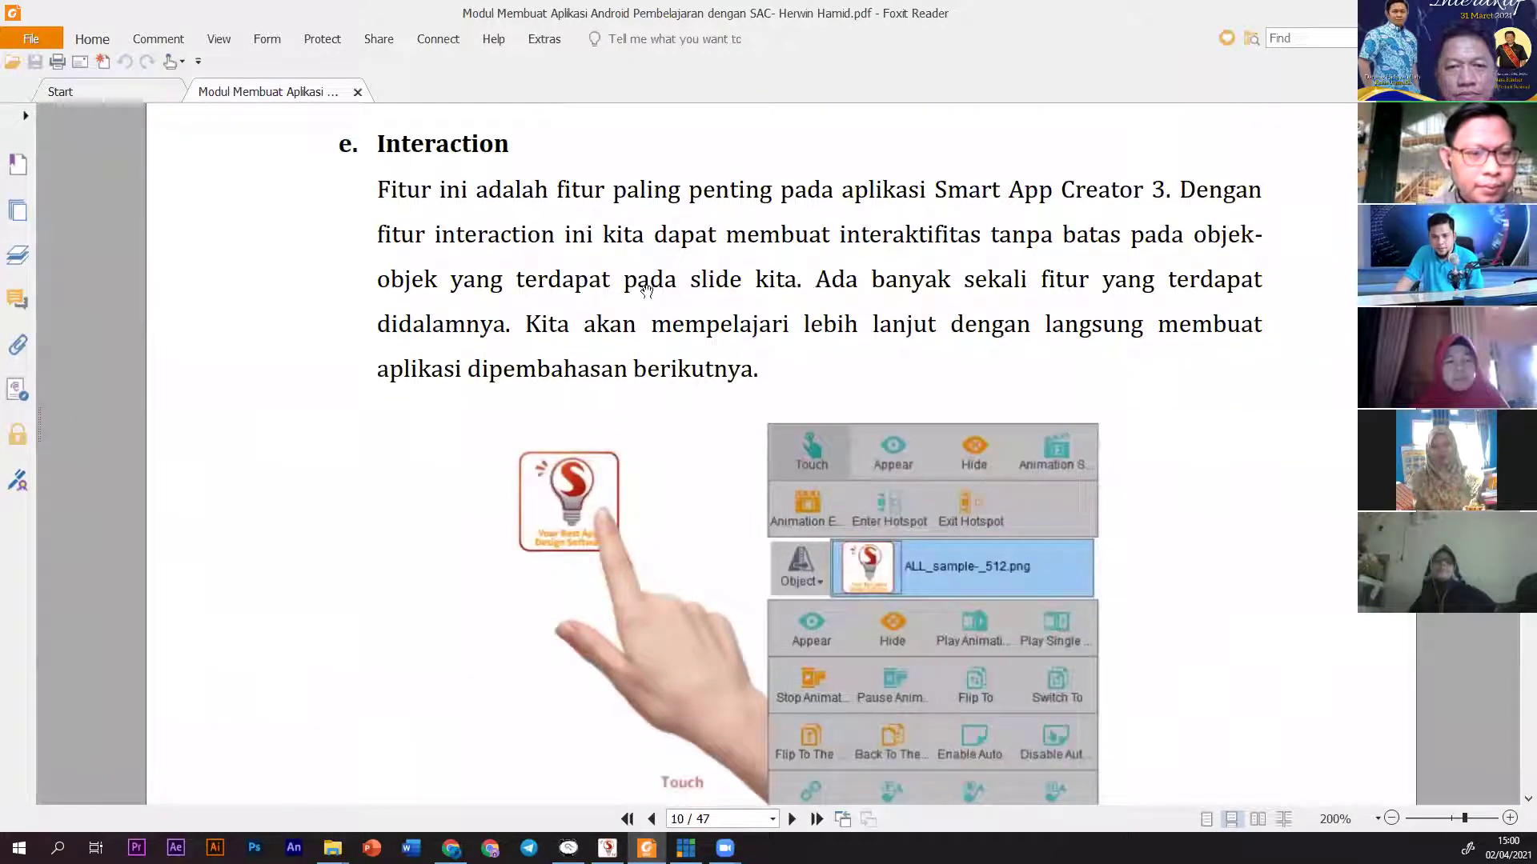
scroll(655, 497, down, 6)
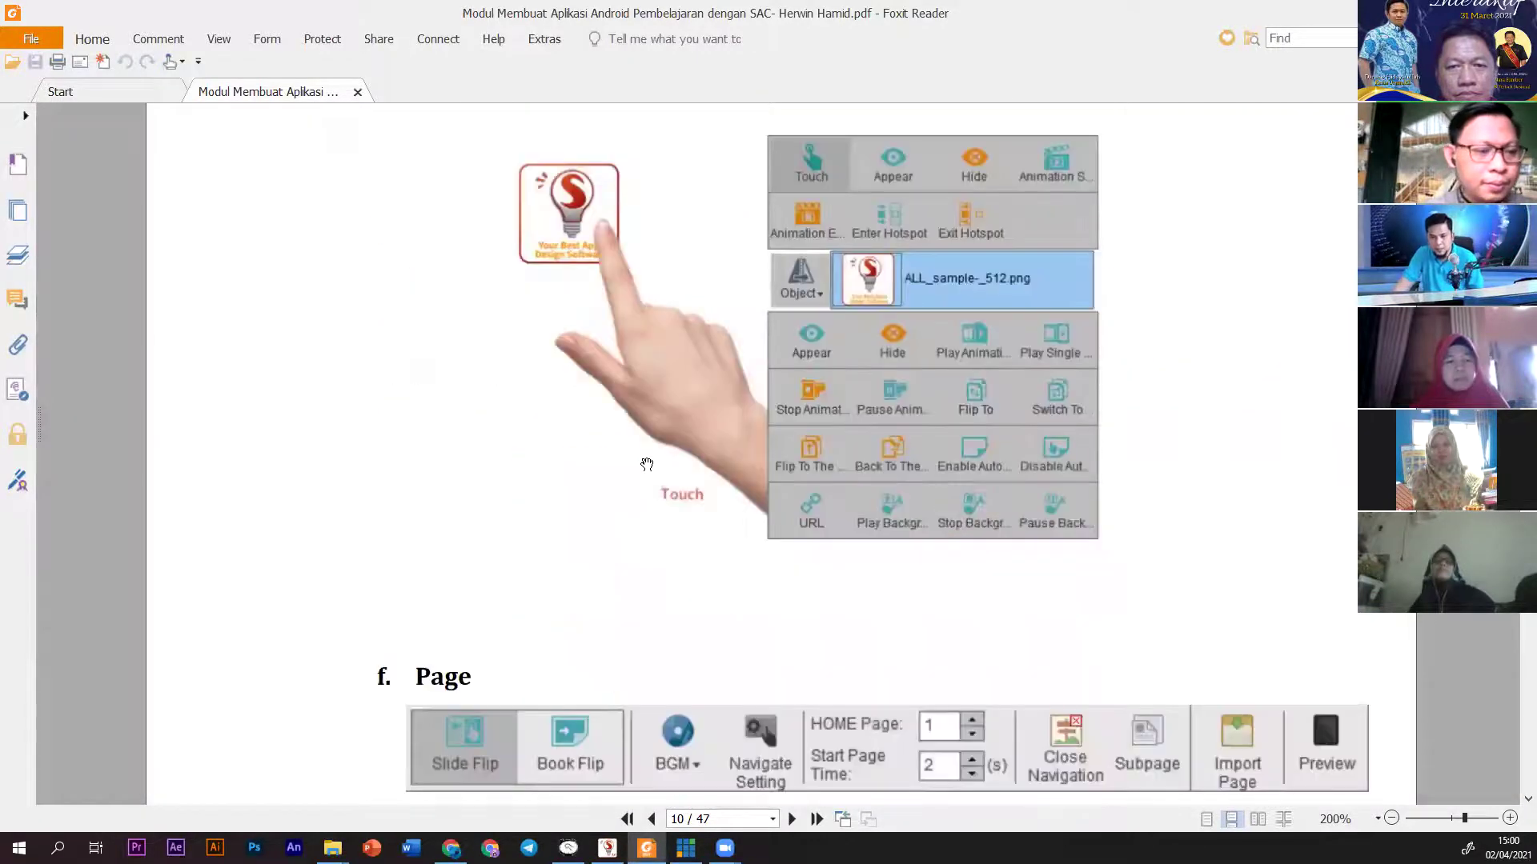
scroll(647, 464, down, 20)
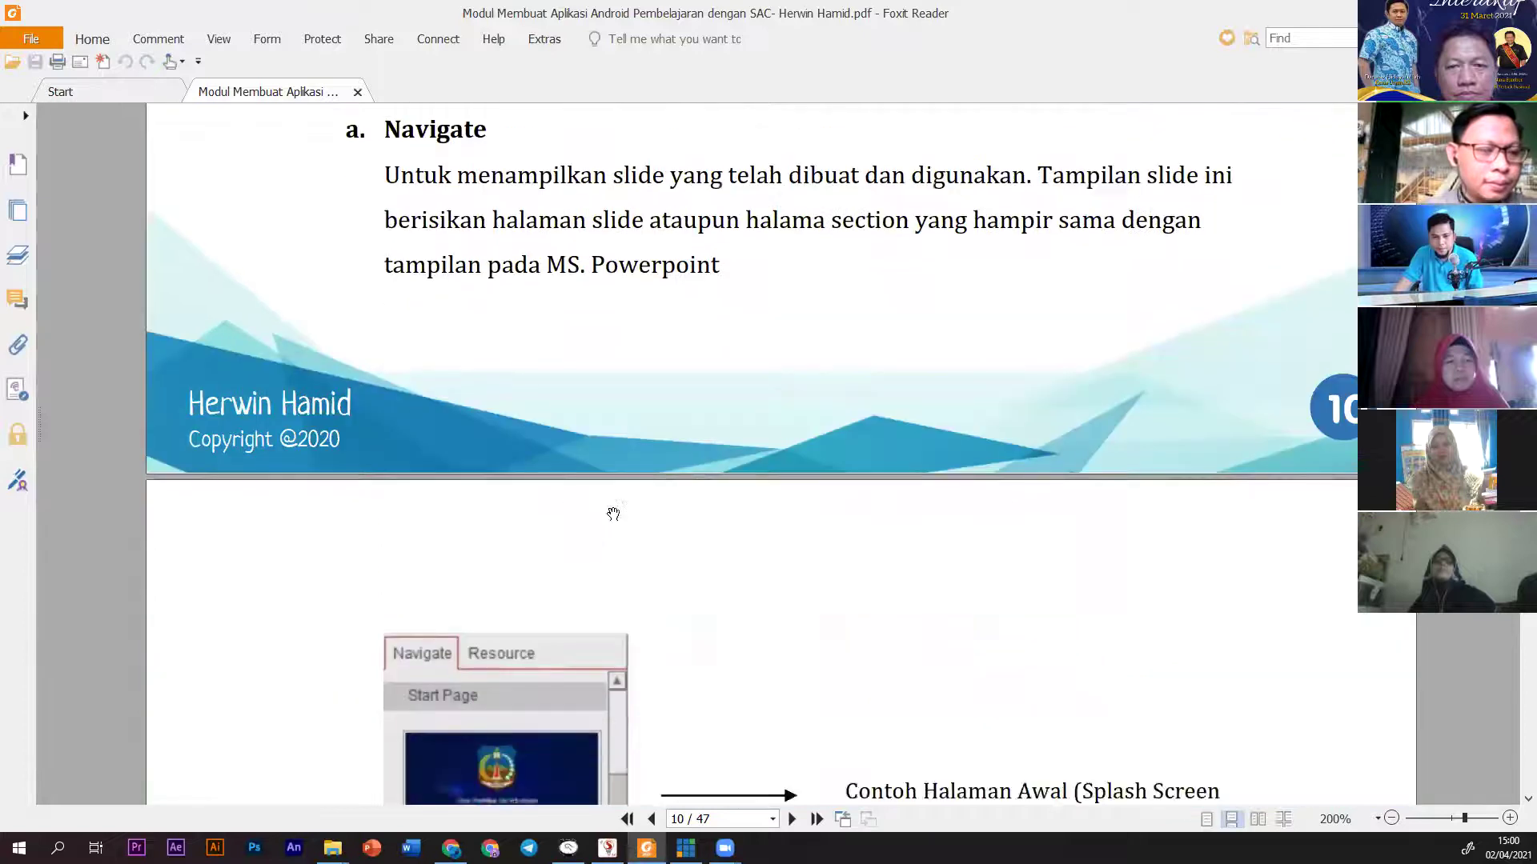
scroll(613, 514, down, 20)
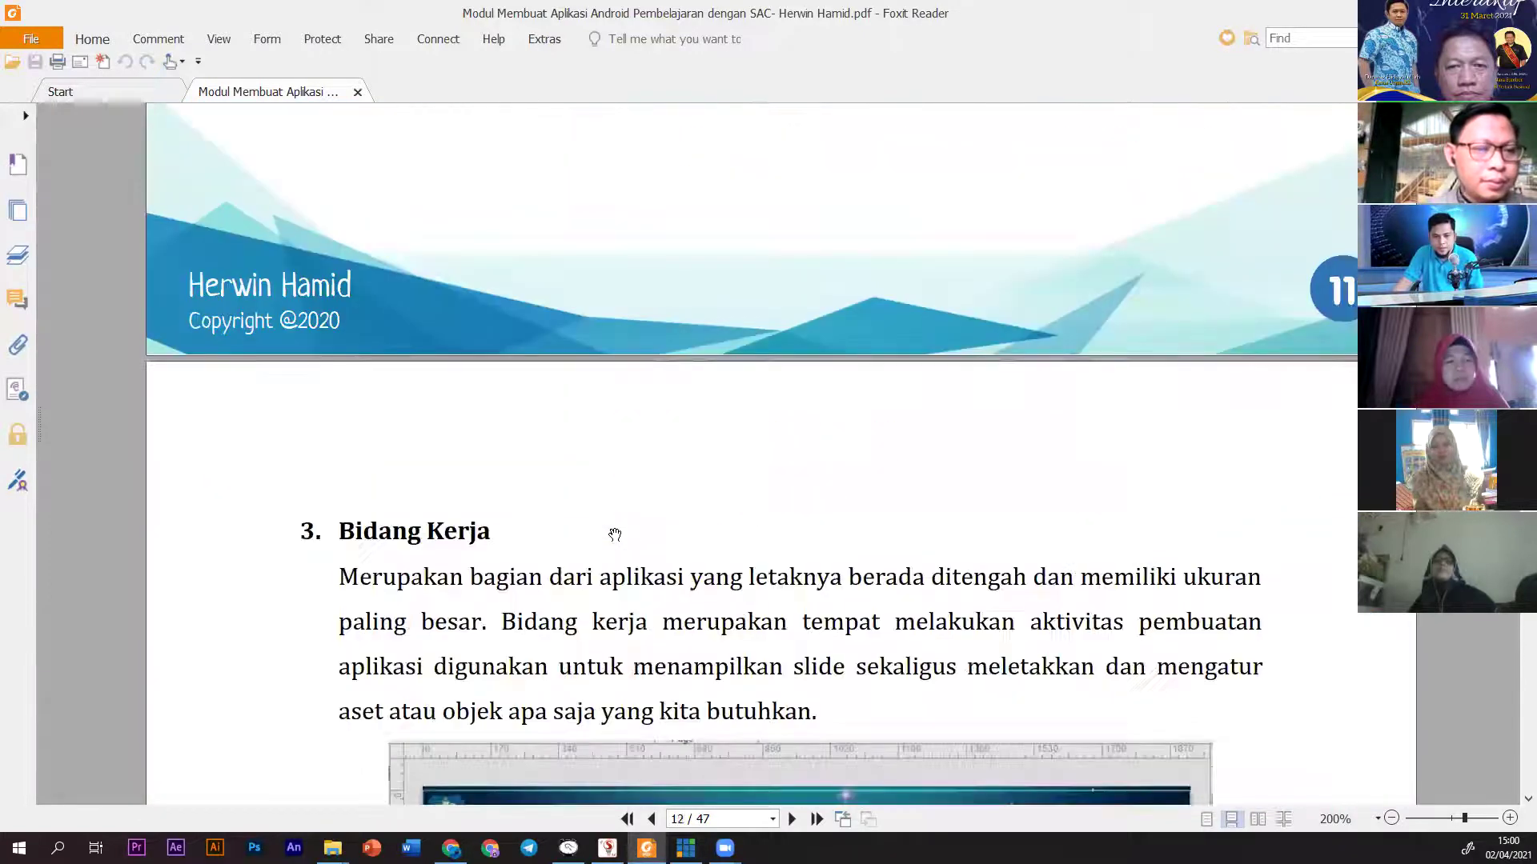
scroll(615, 535, down, 7)
scroll(643, 454, down, 4)
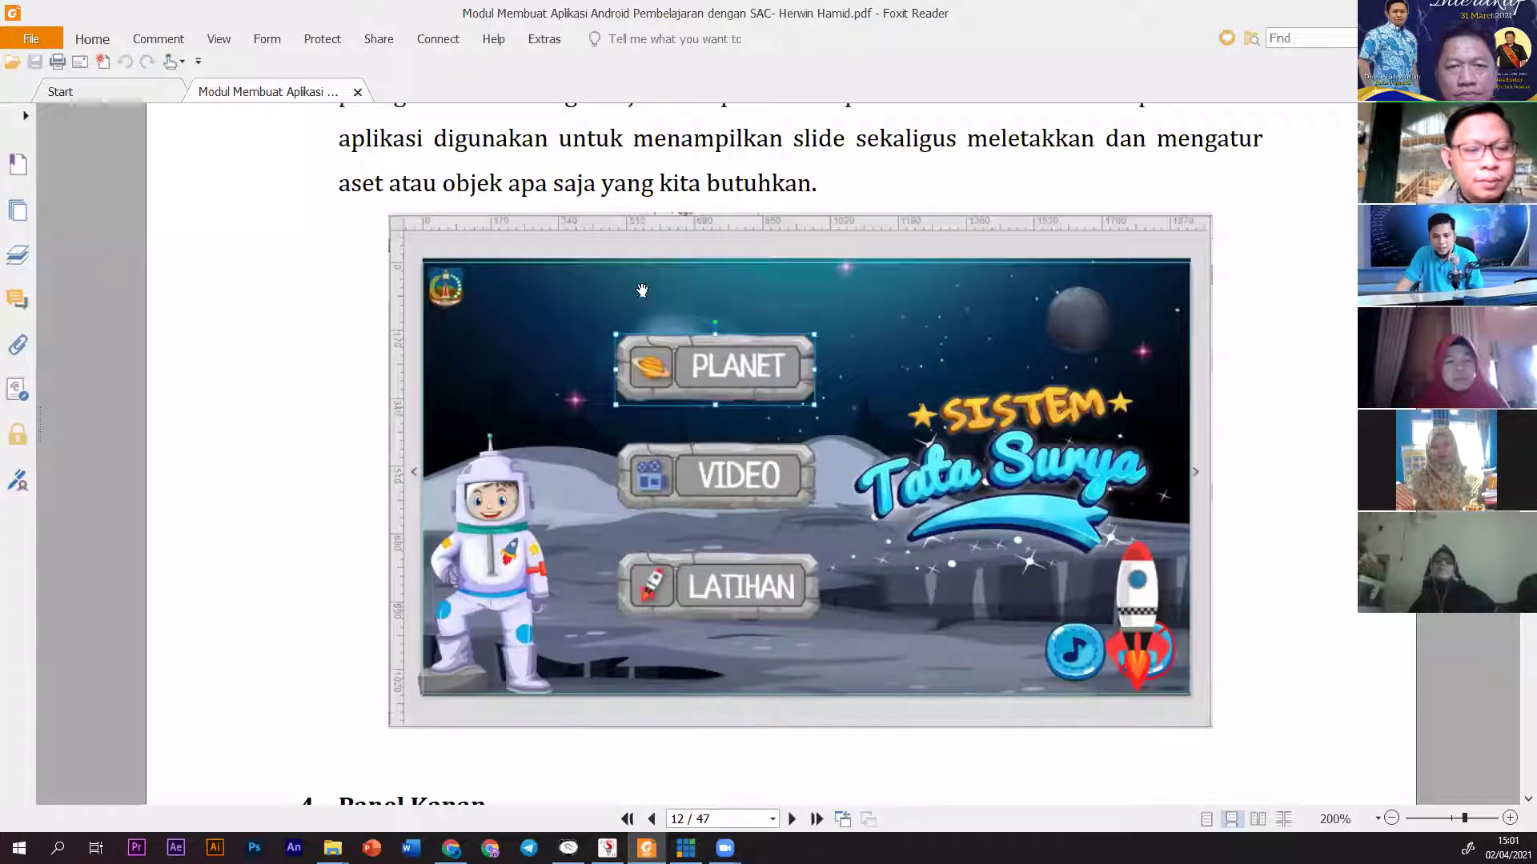
Switch to Smart Apps Creator and open the recently used project Latihan Tata Surya.ahl.
click(607, 848)
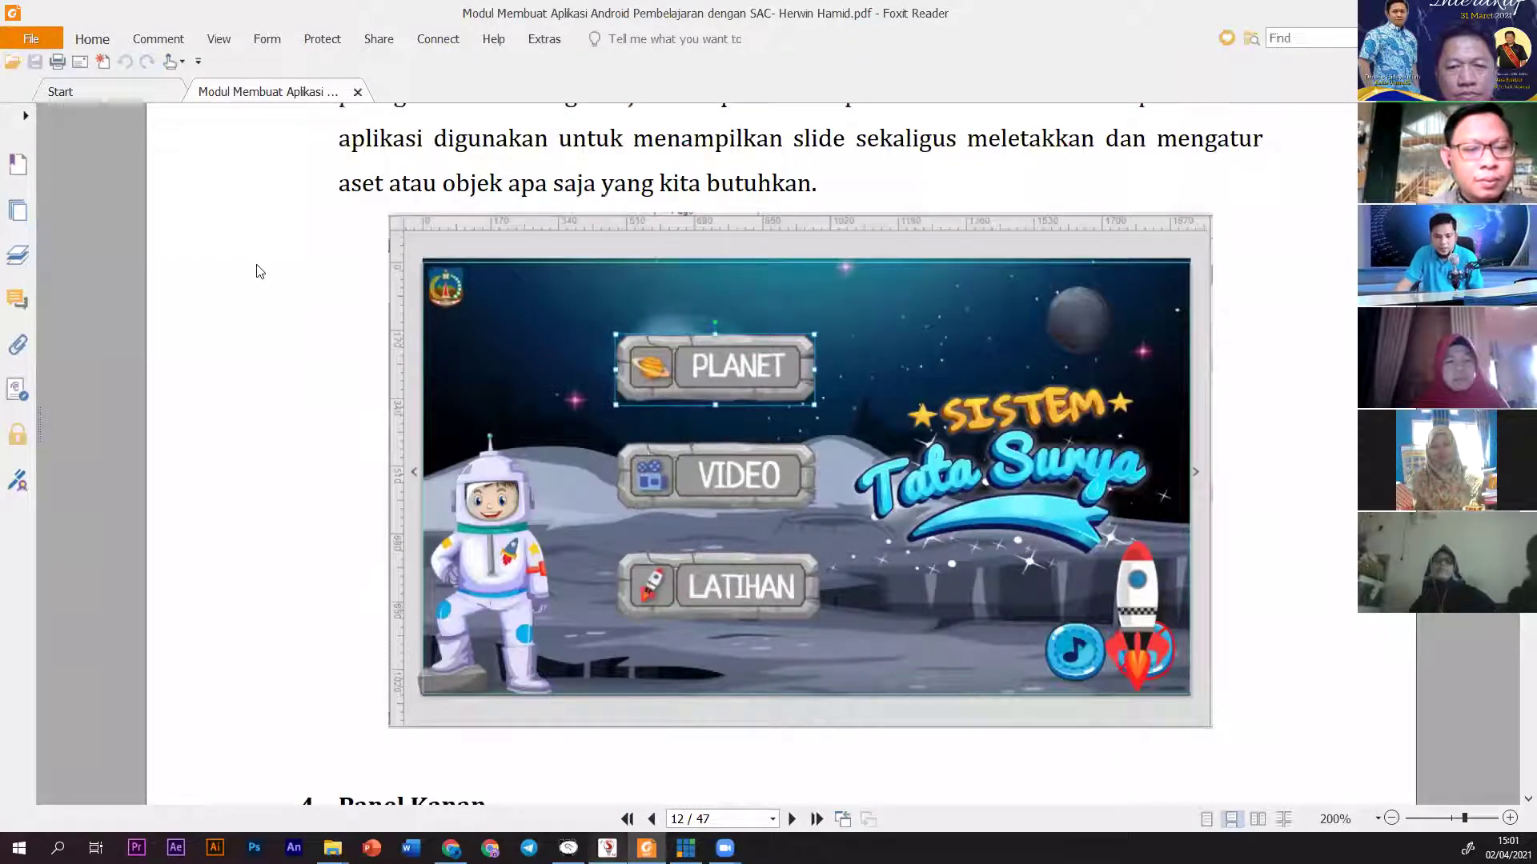
click(16, 11)
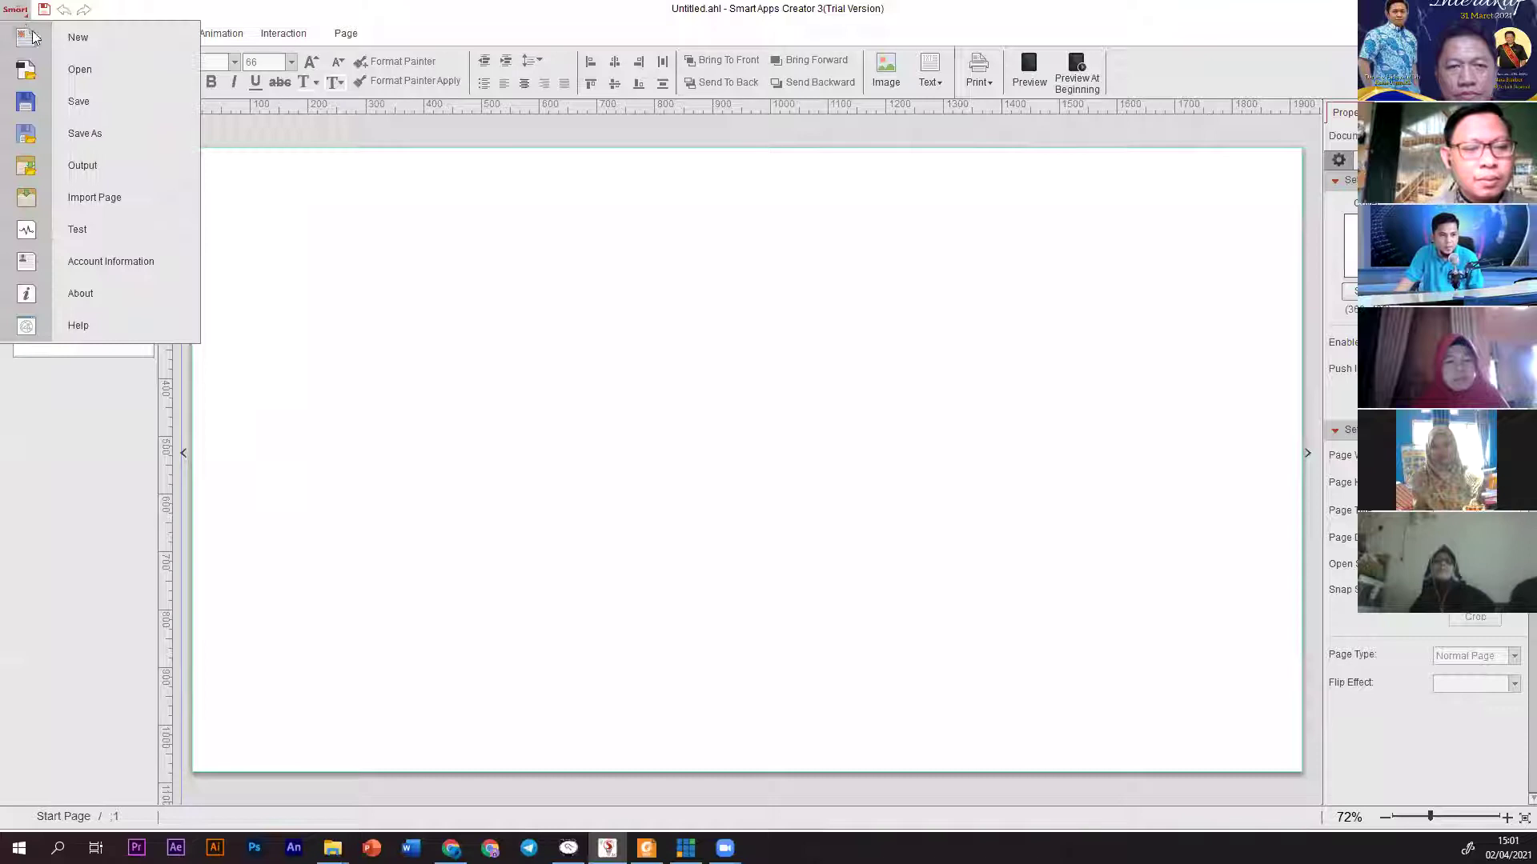
click(83, 42)
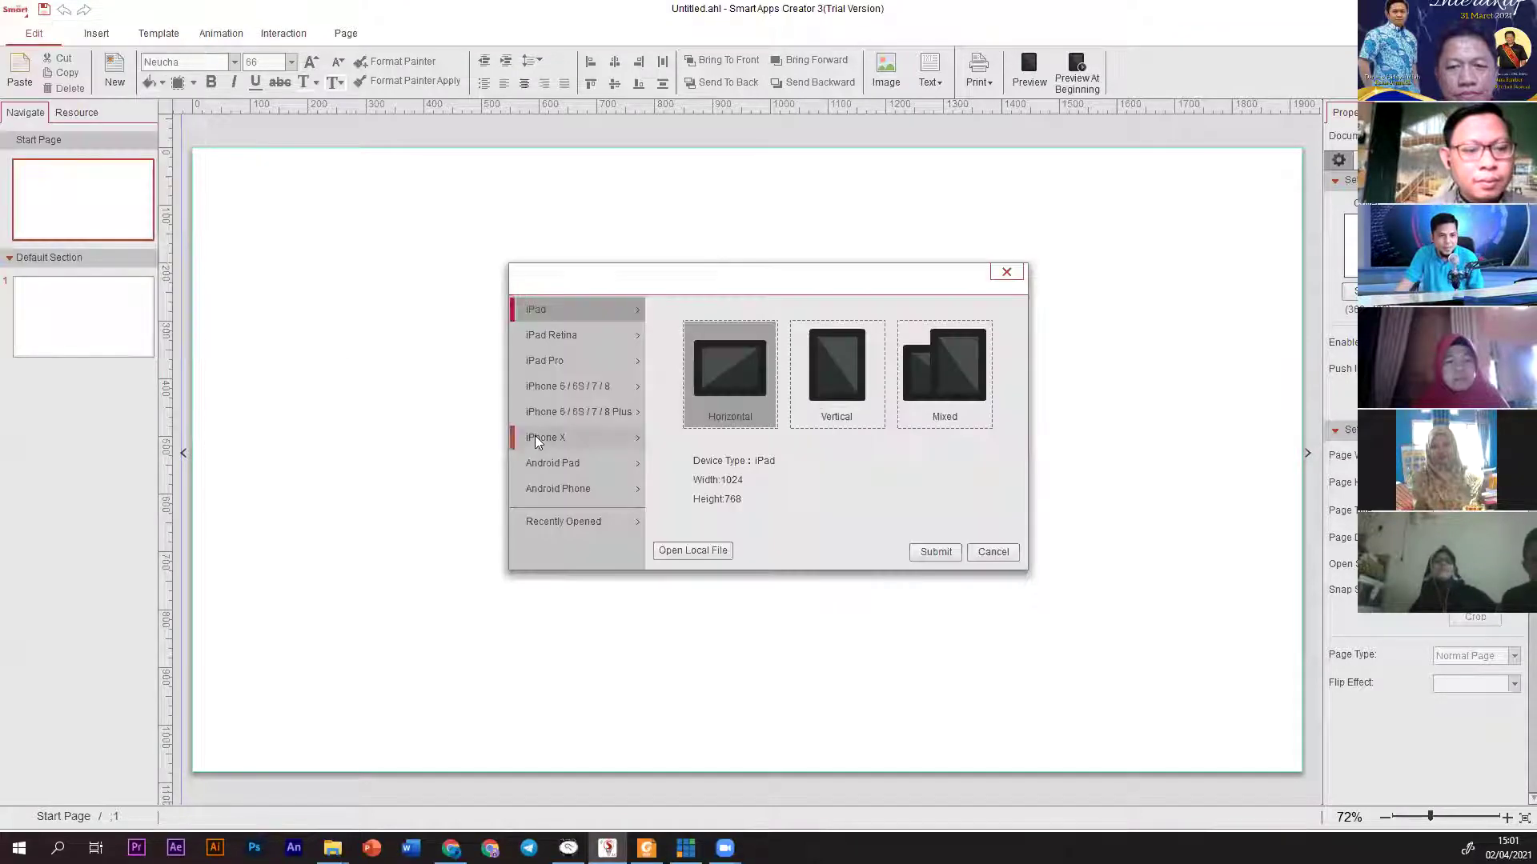
click(585, 529)
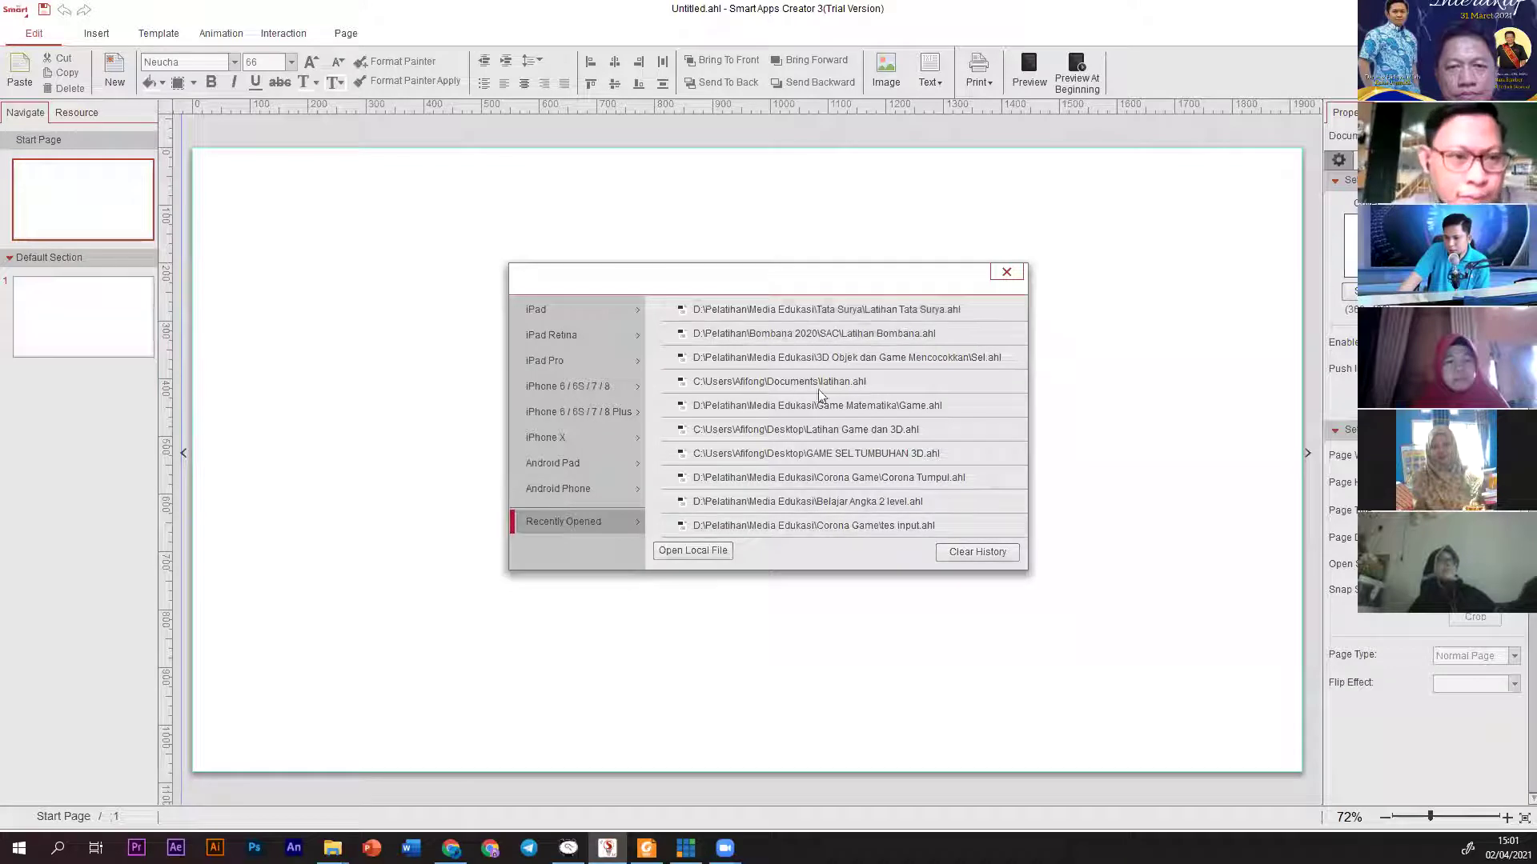
click(867, 311)
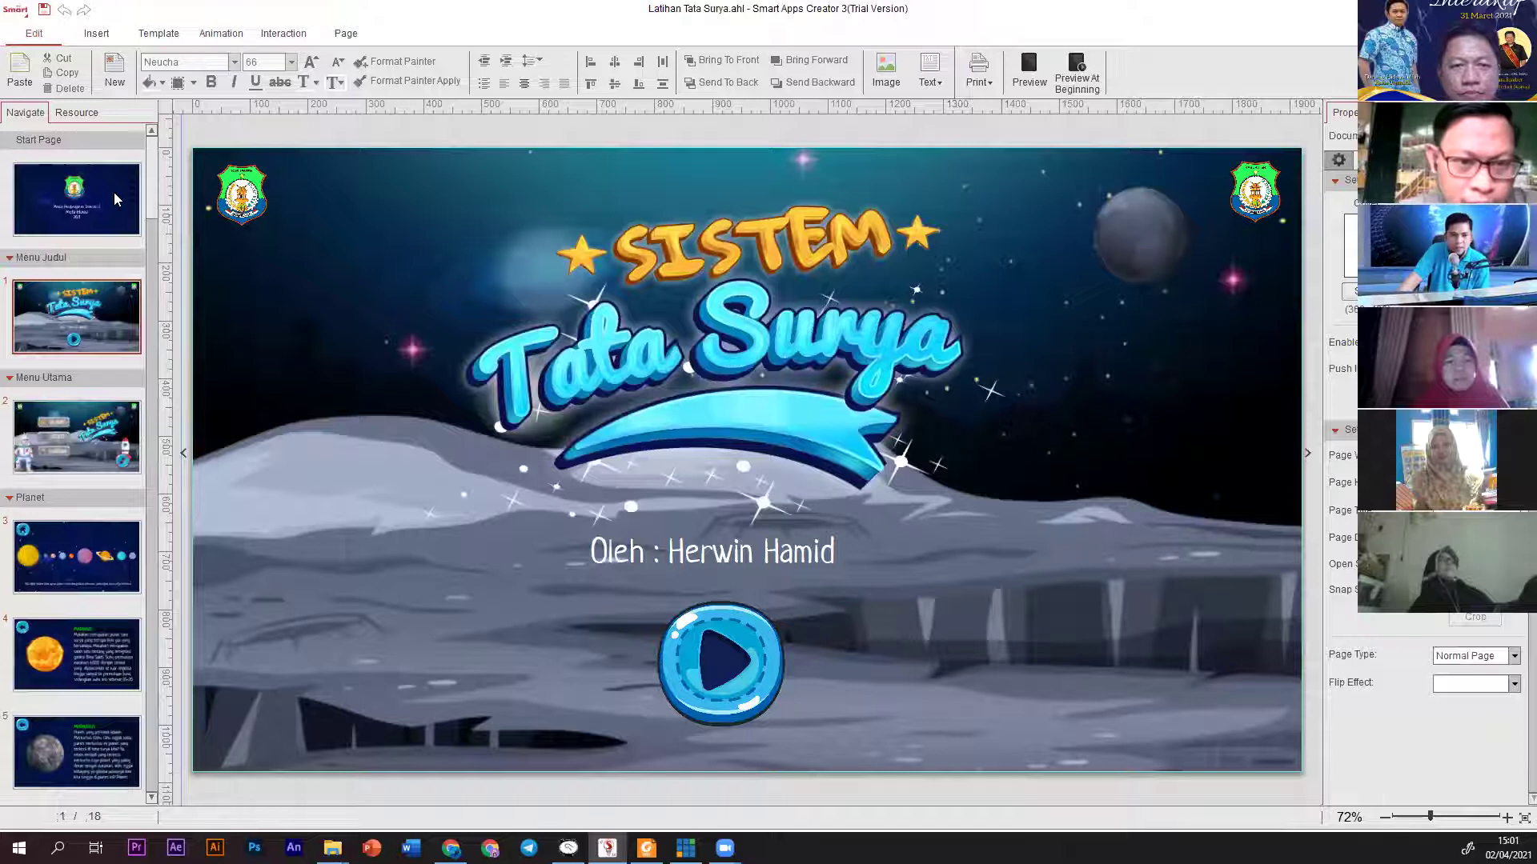
Display the project's start page, preview the app from it up to the title page, and close the preview.
click(94, 199)
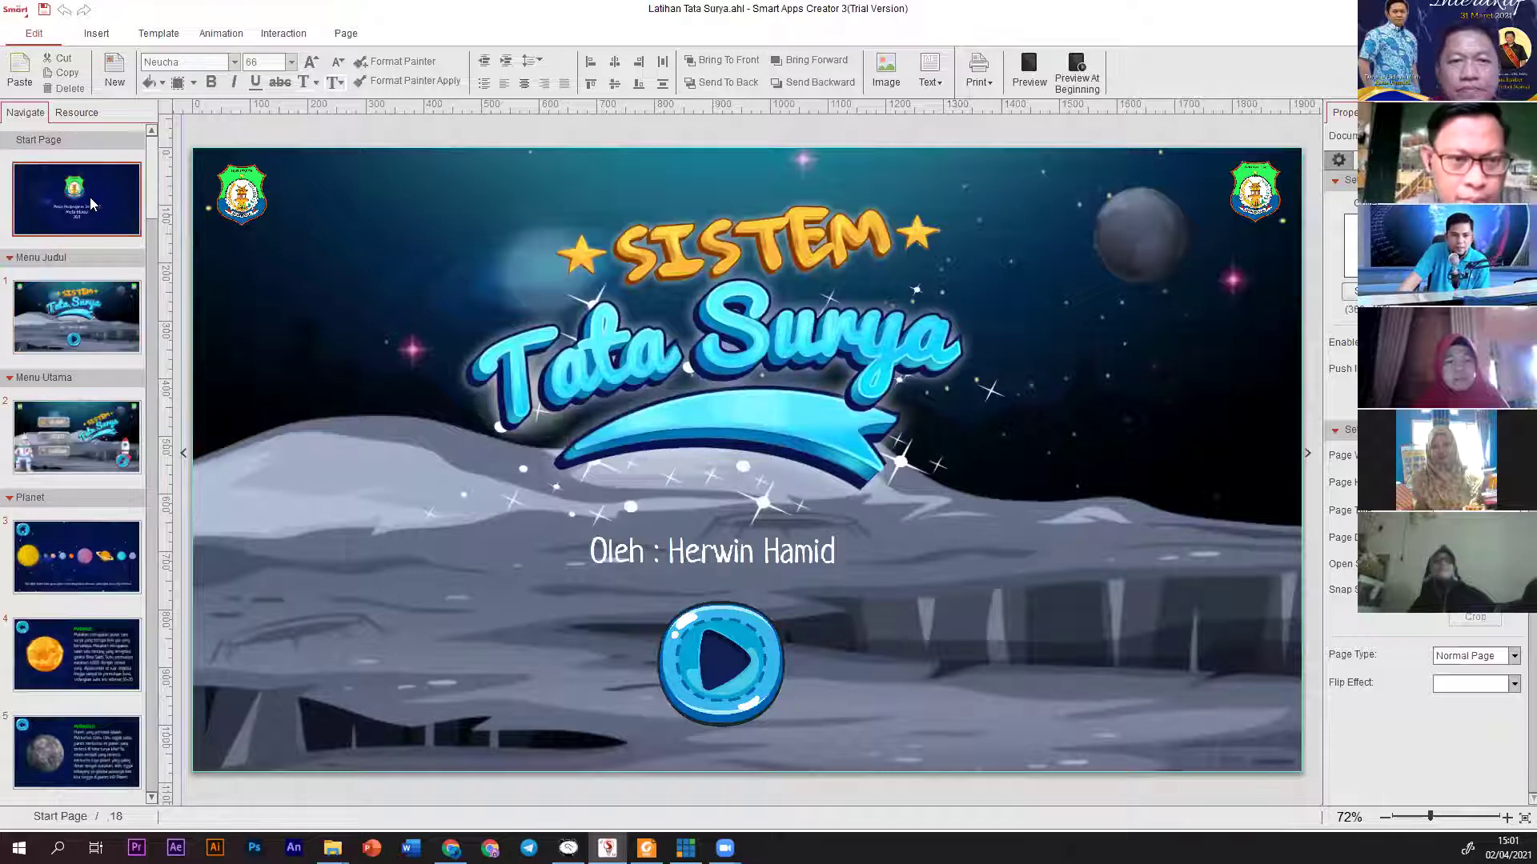
key(Down)
key(Up)
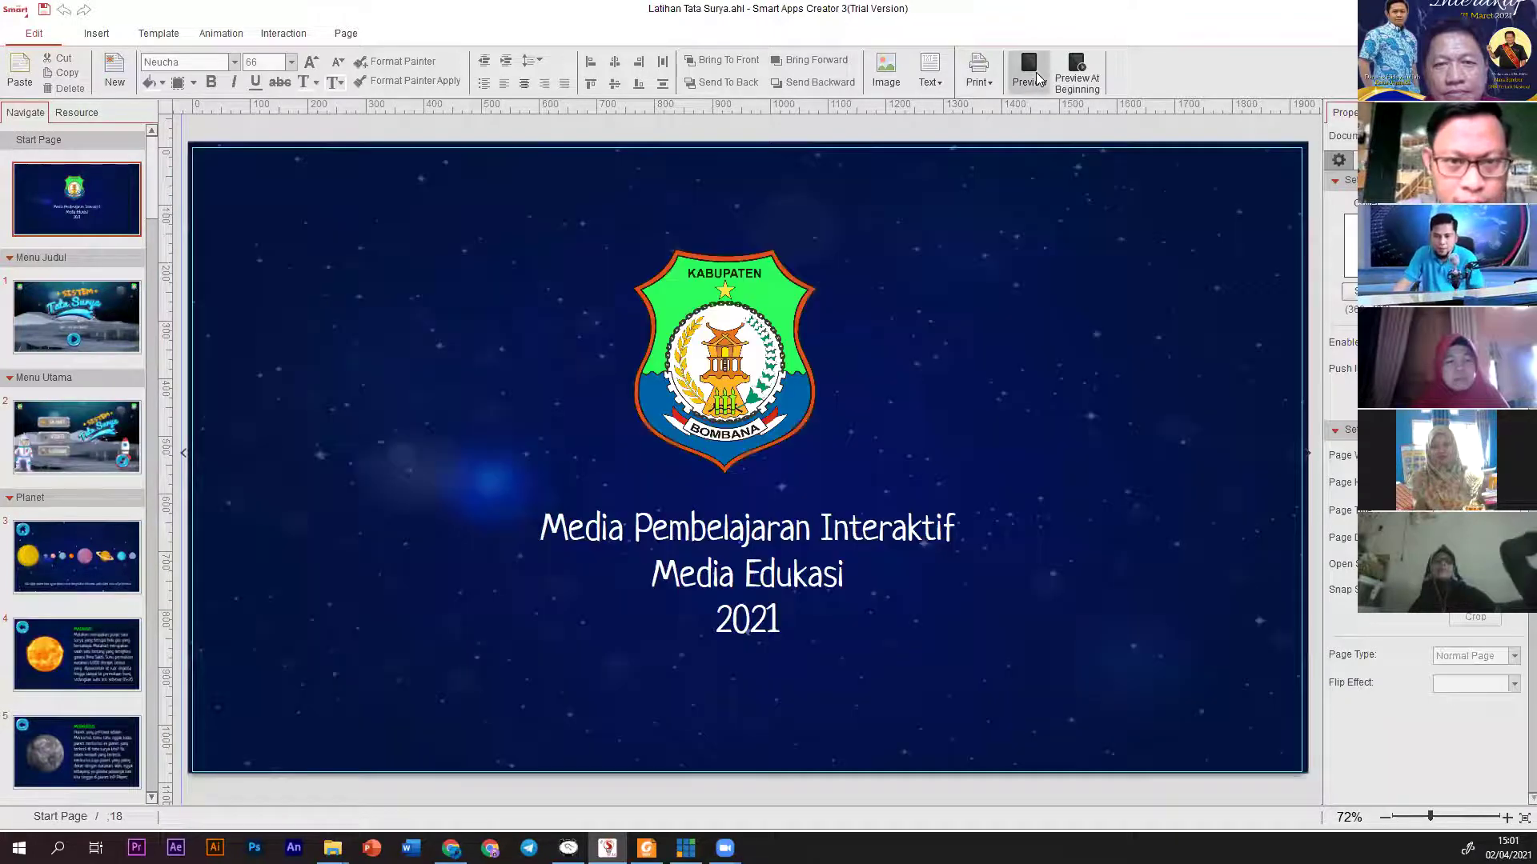
click(1029, 72)
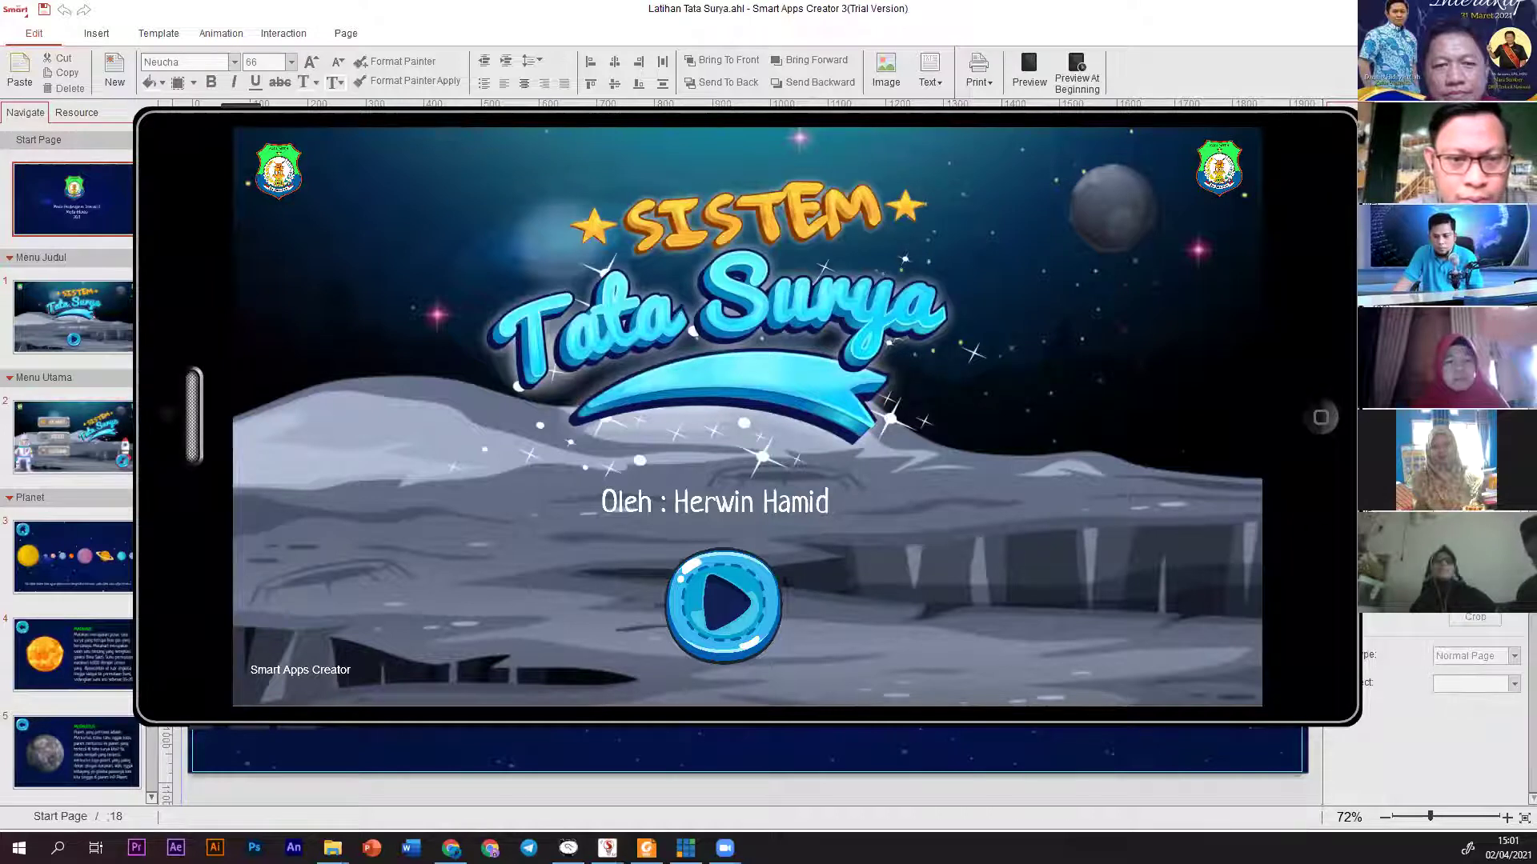
key(Escape)
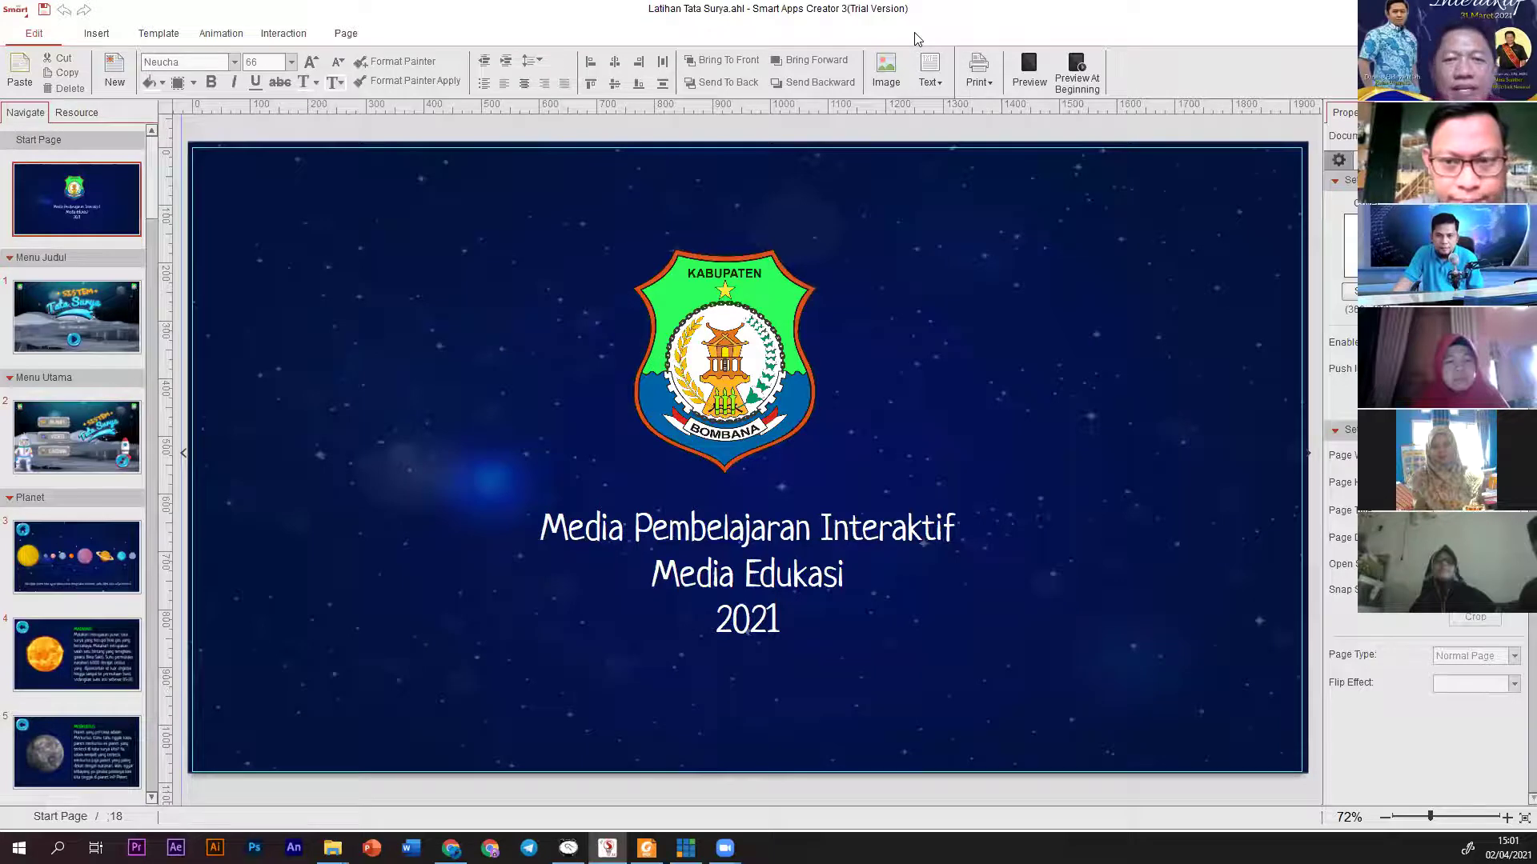
Preview the app again, continue from the title page to the main menu, and test its music toggle repeatedly.
click(1029, 72)
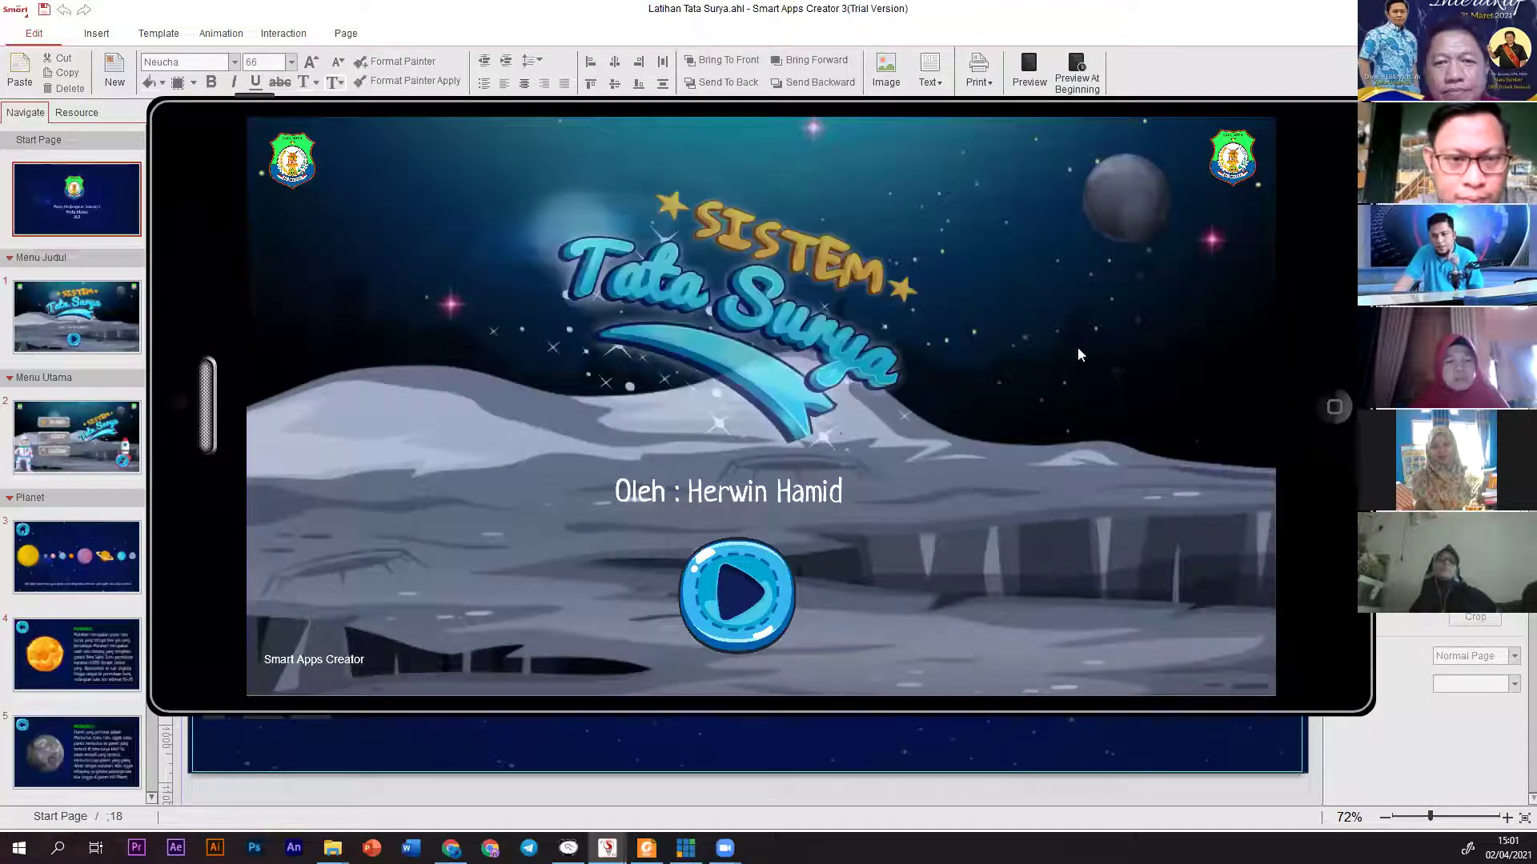
click(738, 609)
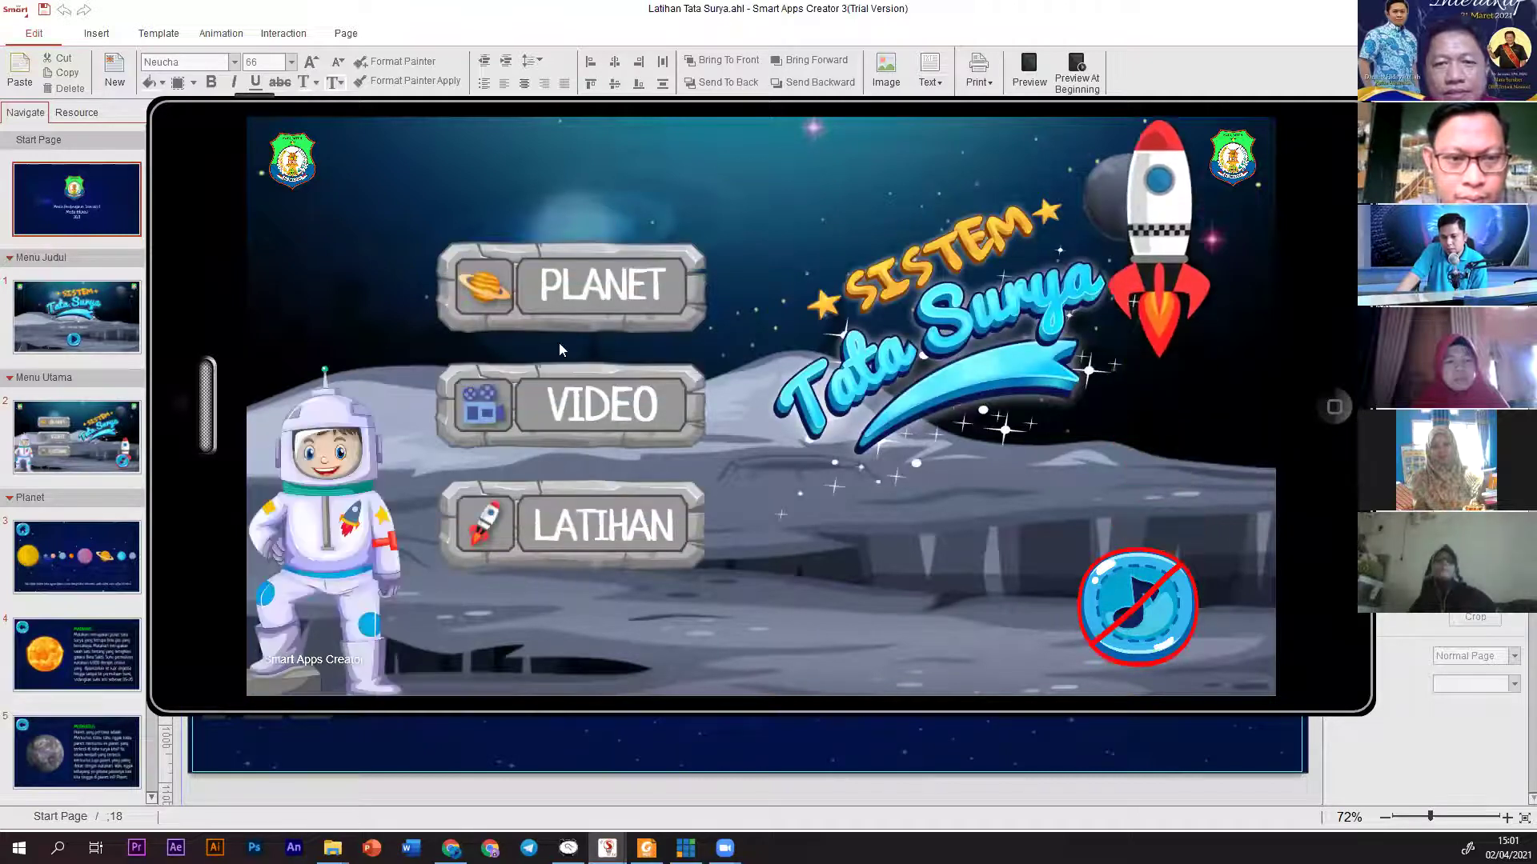
click(1160, 628)
click(1160, 628)
click(1161, 627)
click(1160, 628)
click(1161, 627)
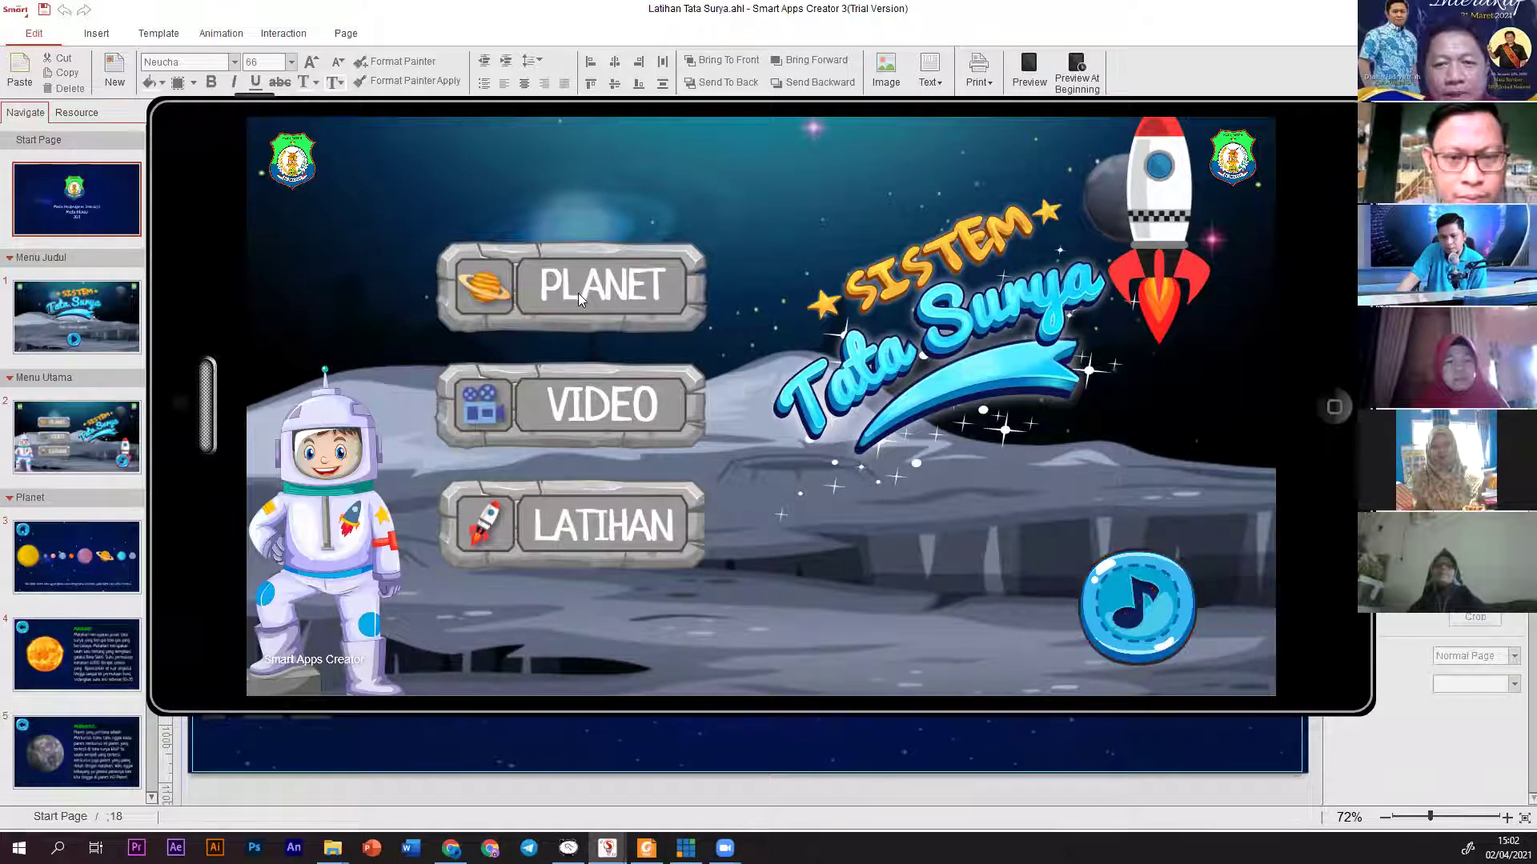
In the preview, view the Matahari information from the PLANET page, scroll its description, and return to the planet overview.
click(583, 301)
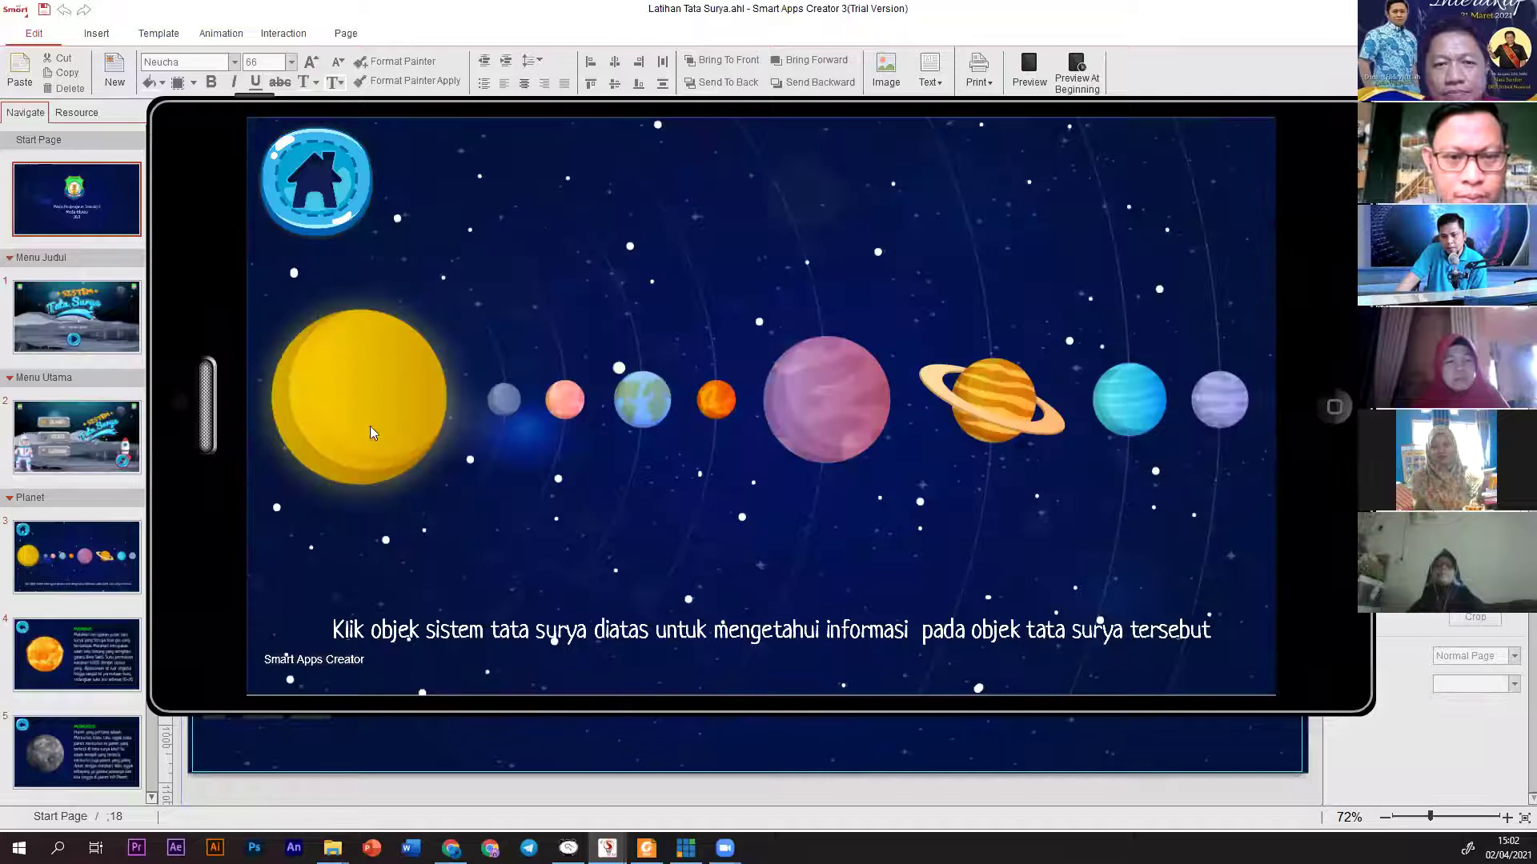
click(347, 423)
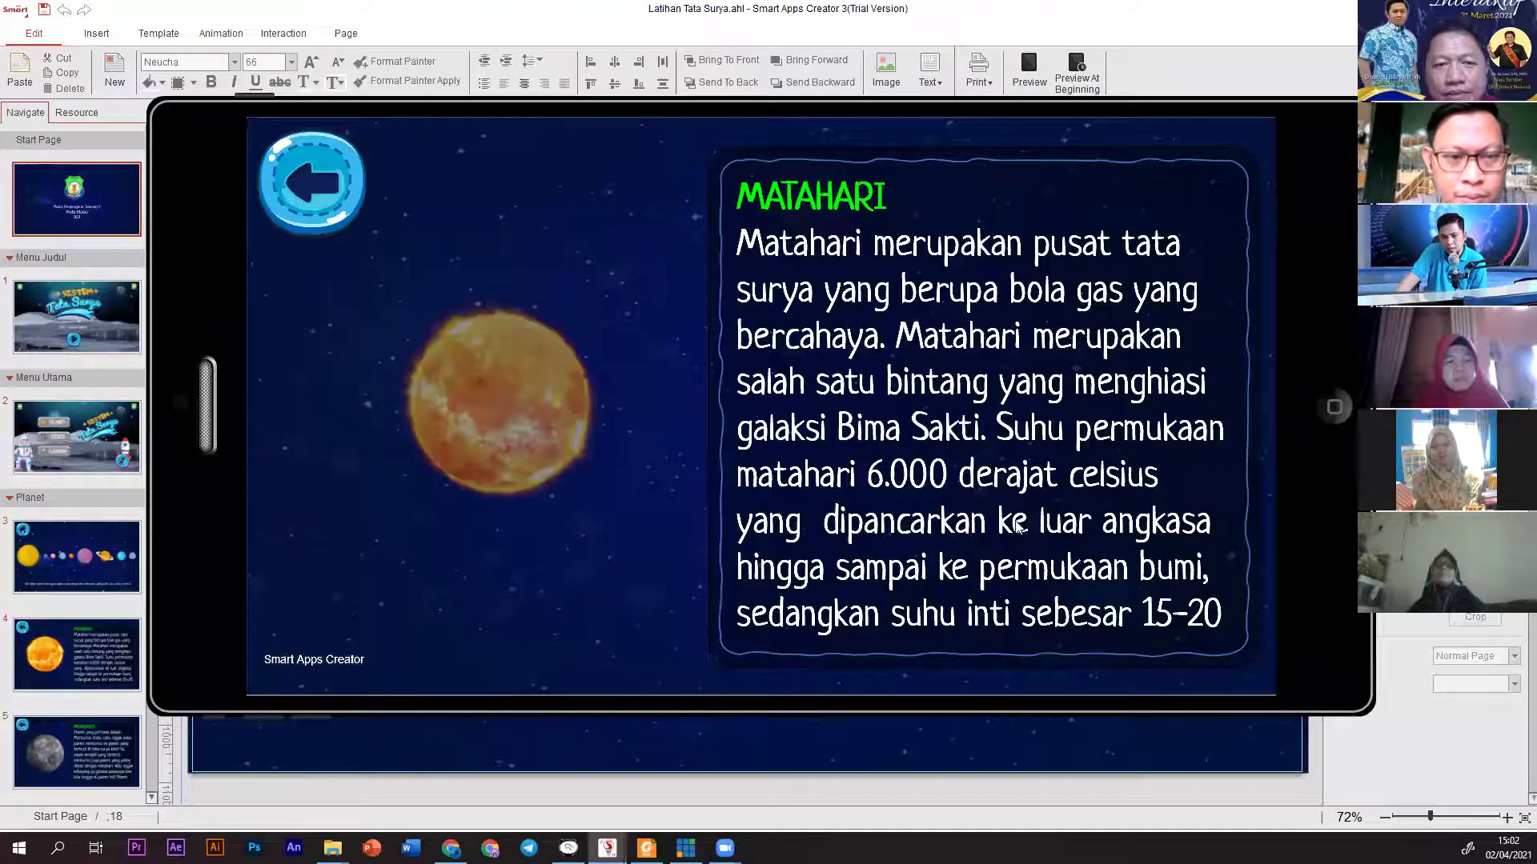
drag(1040, 566, 1049, 226)
drag(954, 371, 999, 696)
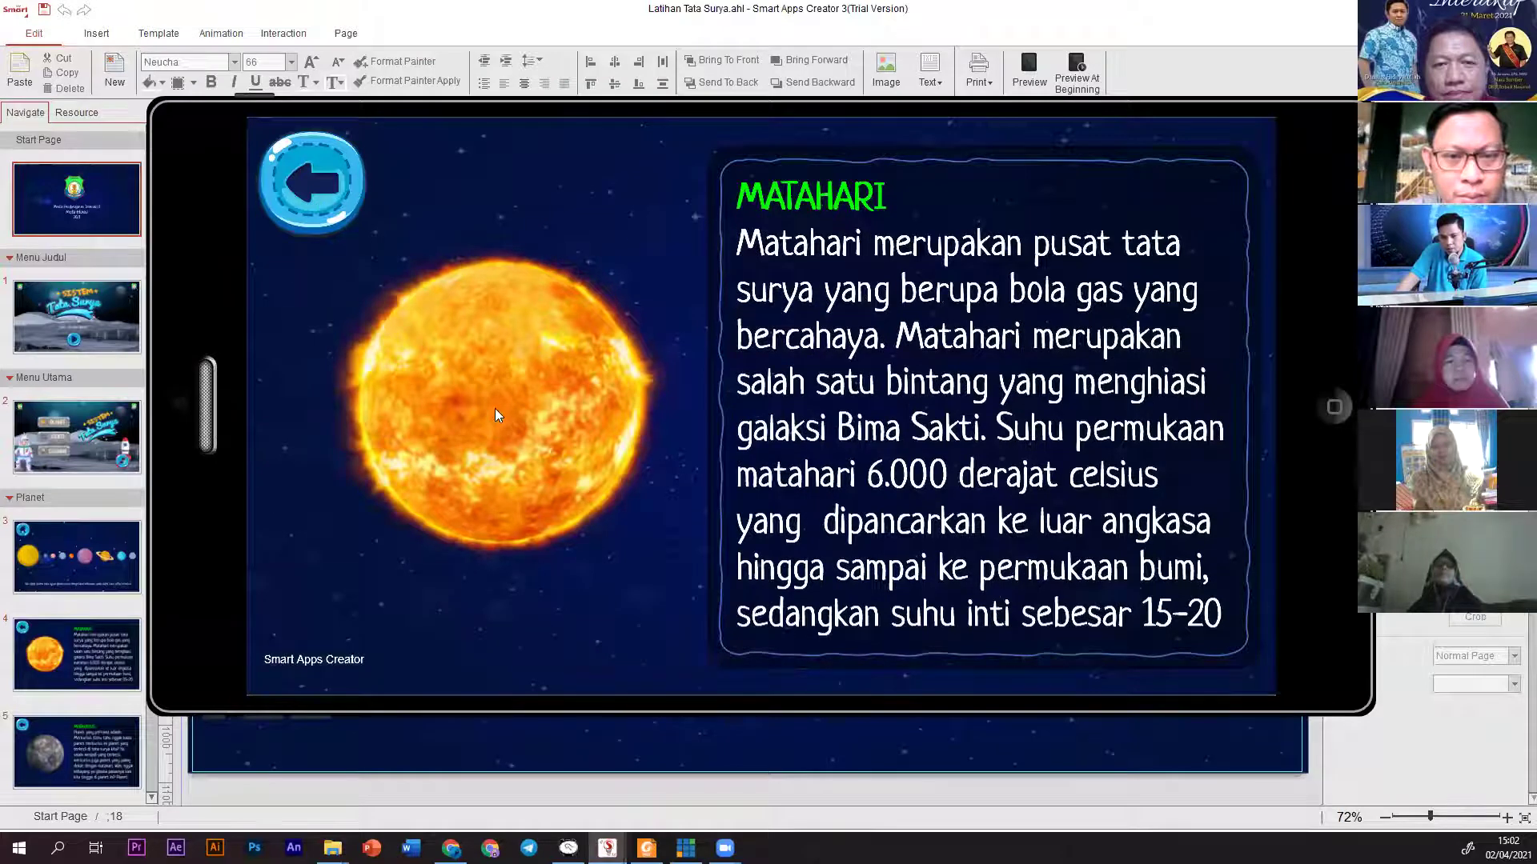
click(496, 407)
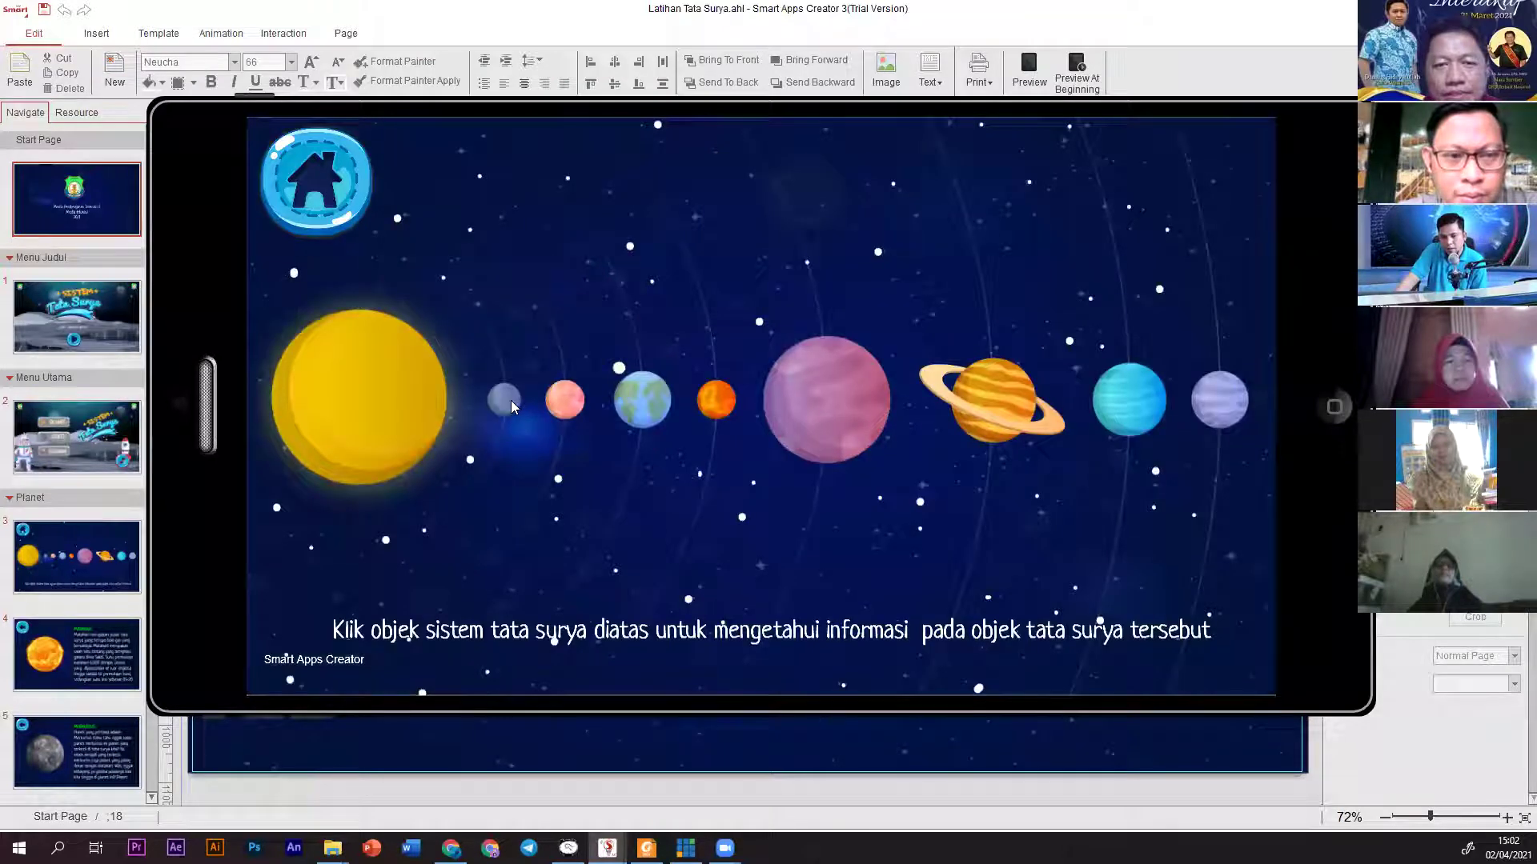
View the Mercury information page, scroll through its description, and return to the planet overview.
click(506, 400)
scroll(989, 358, down, 4)
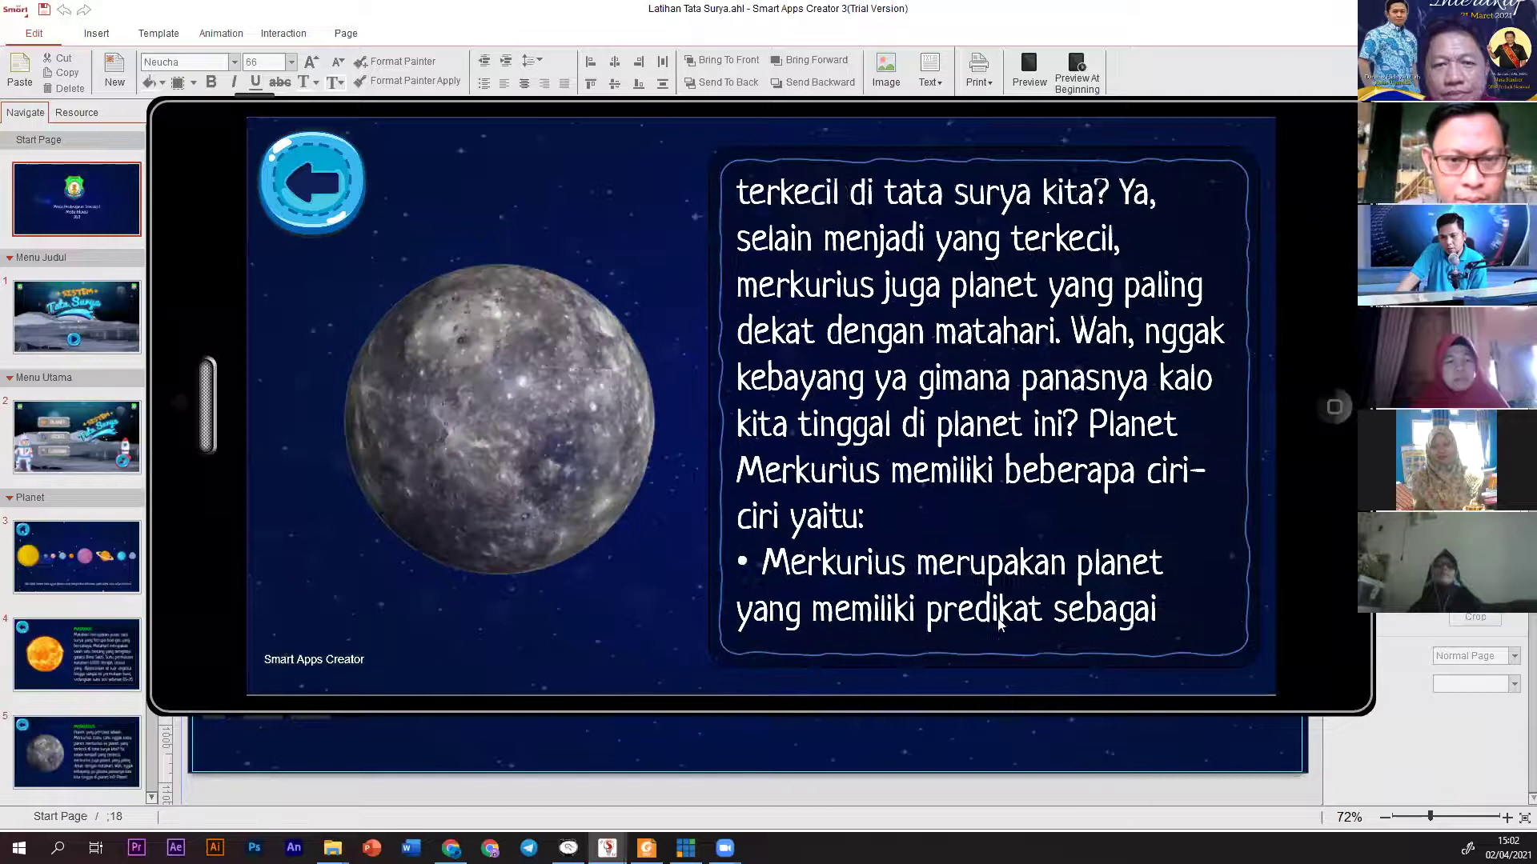
scroll(989, 358, up, 3)
click(575, 398)
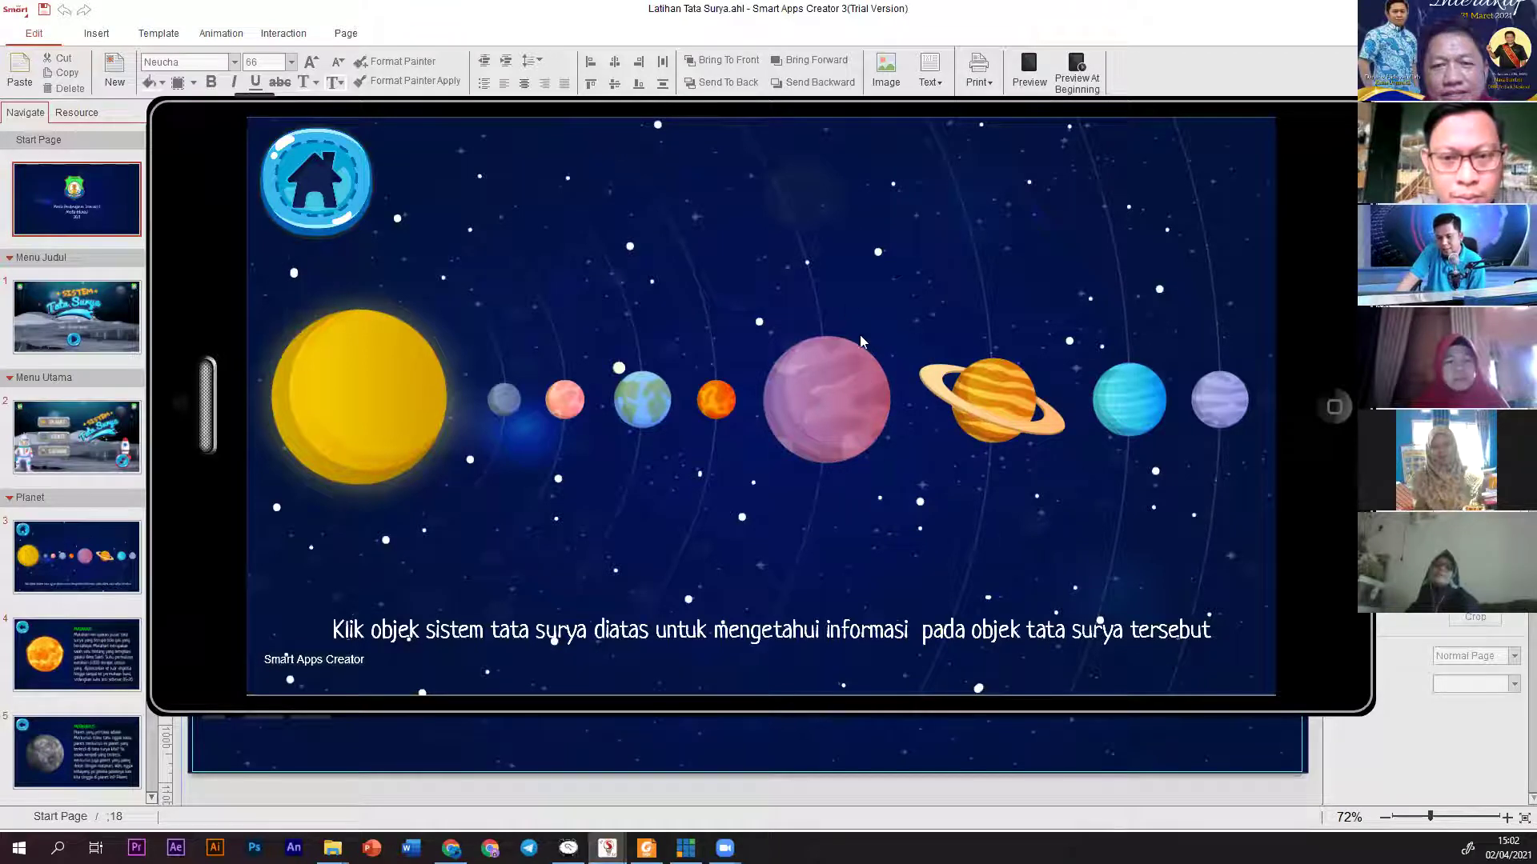
Return to the main menu, toggle the music, and play the embedded video on the VIDEO page.
click(315, 186)
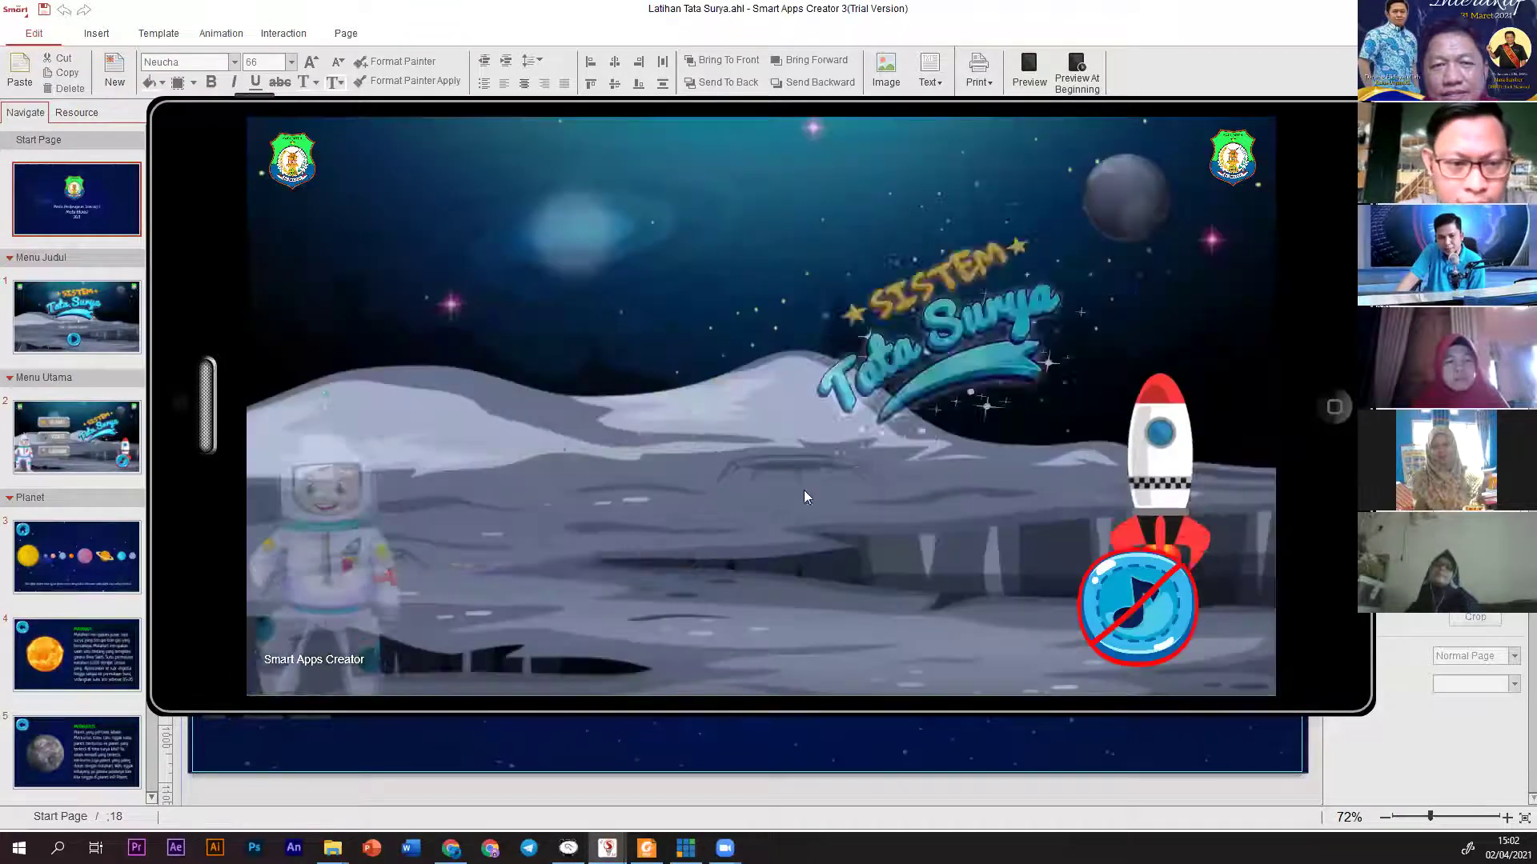
click(1121, 608)
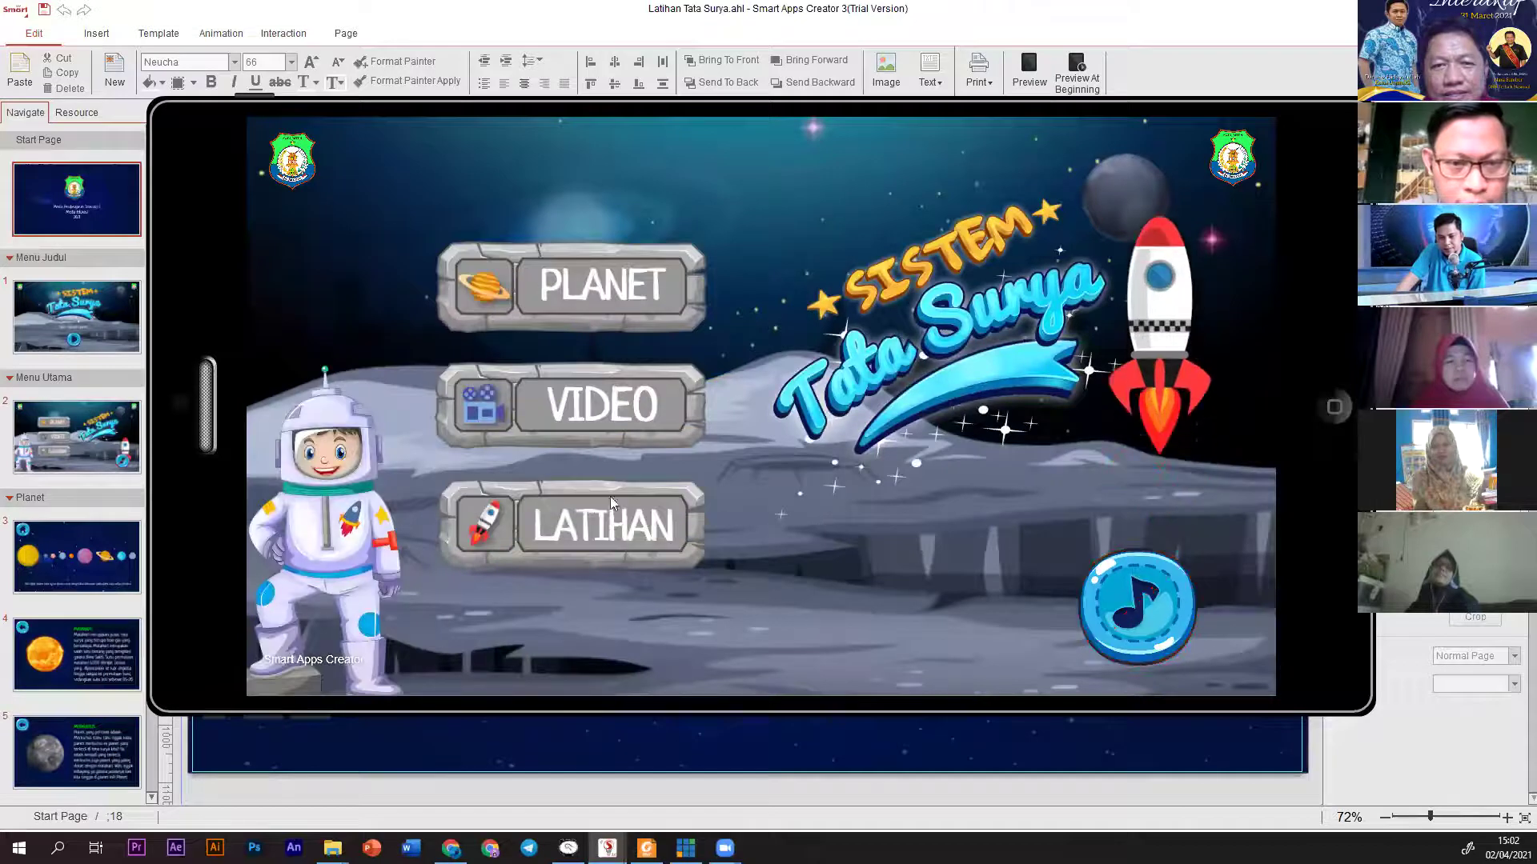
click(604, 406)
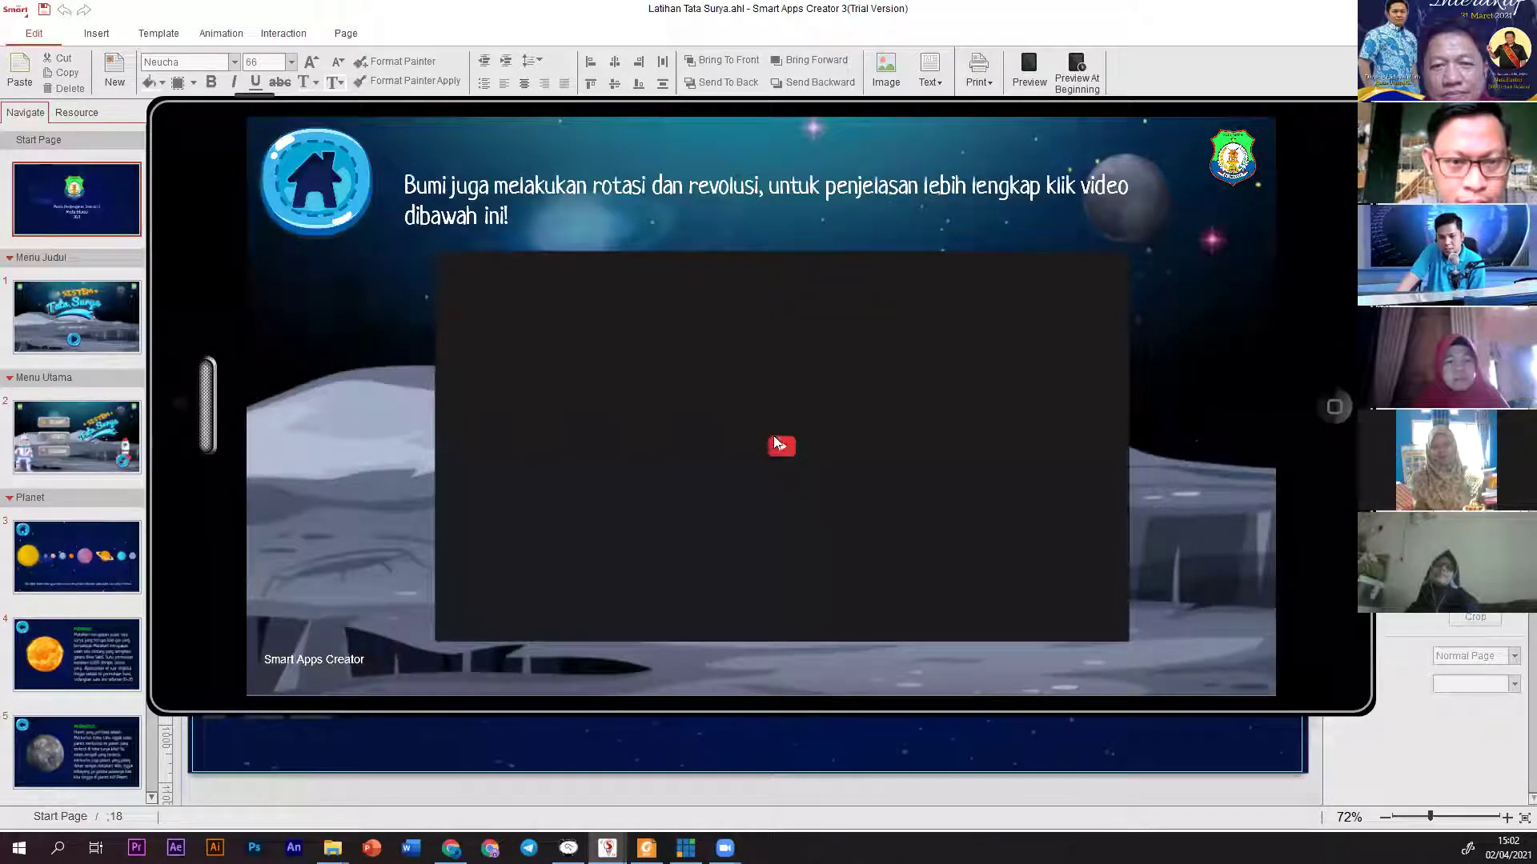
click(778, 446)
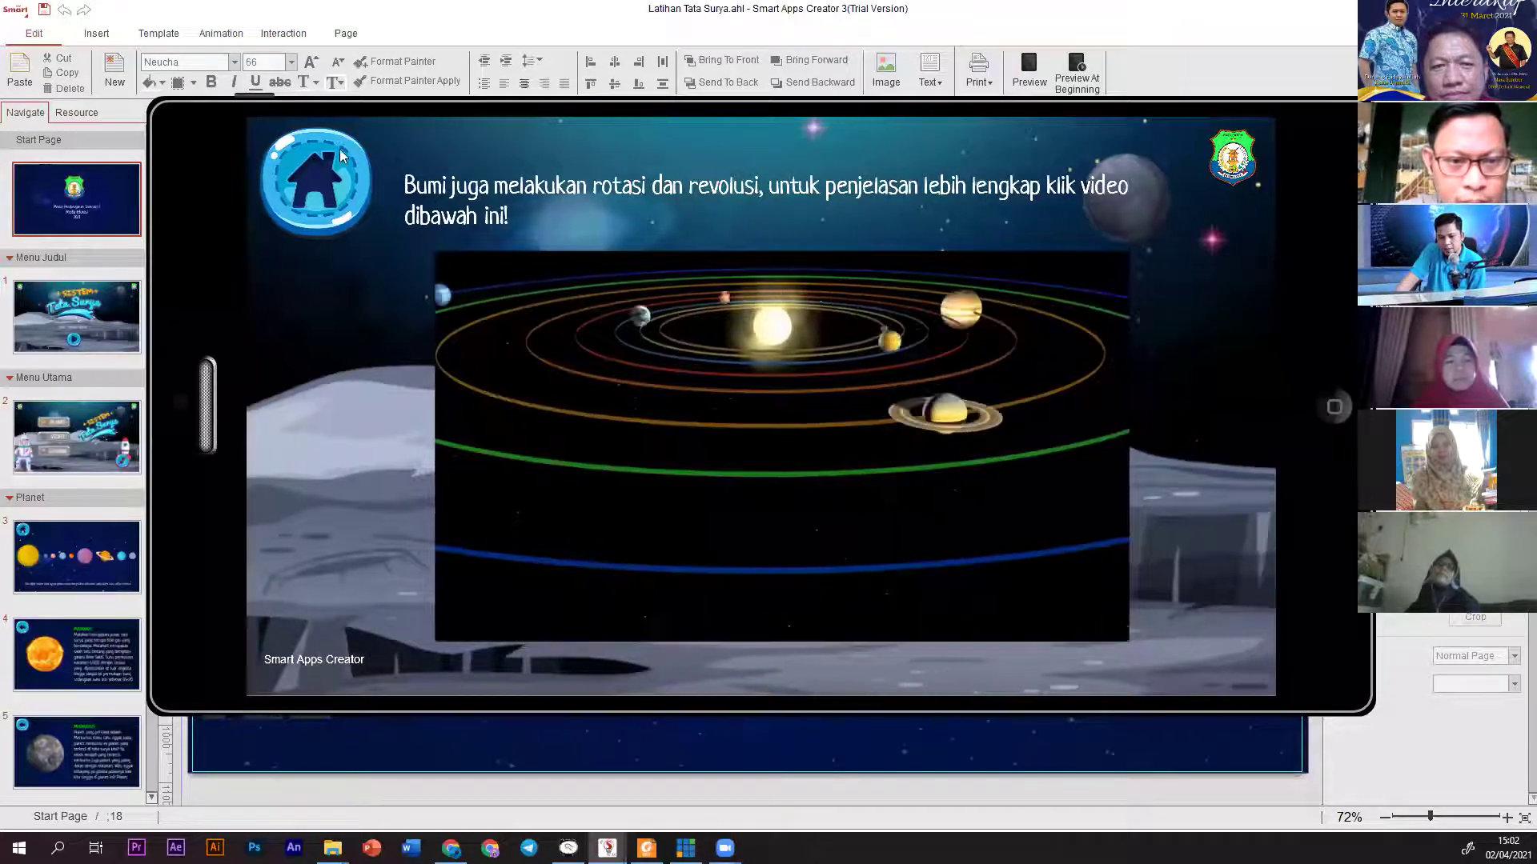
Return to the preview's main menu, work through the three LATIHAN quiz questions, go back to the main menu, and close the preview.
click(335, 201)
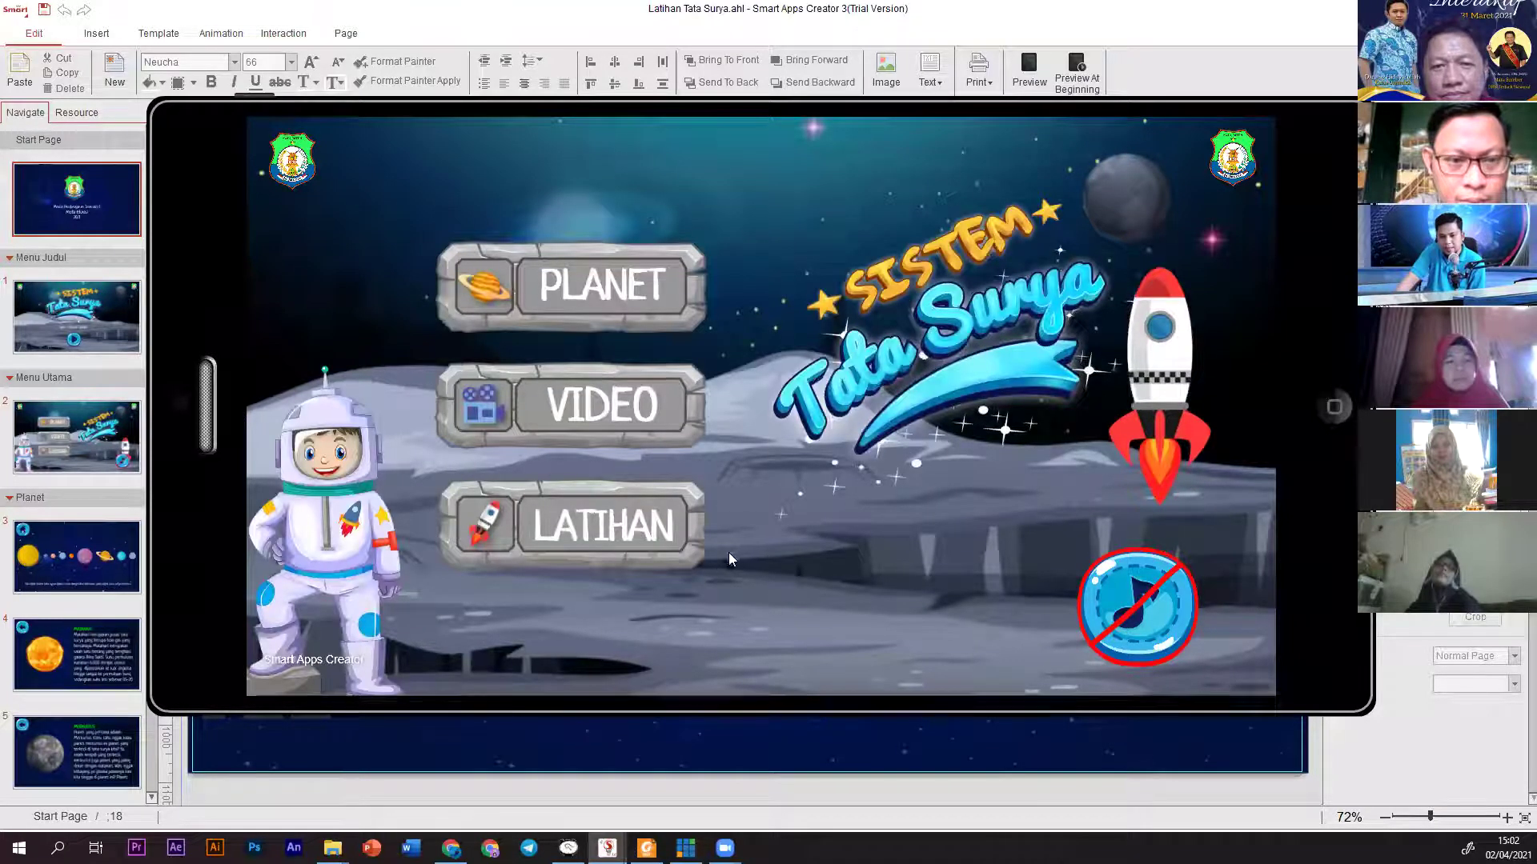
click(727, 554)
click(753, 548)
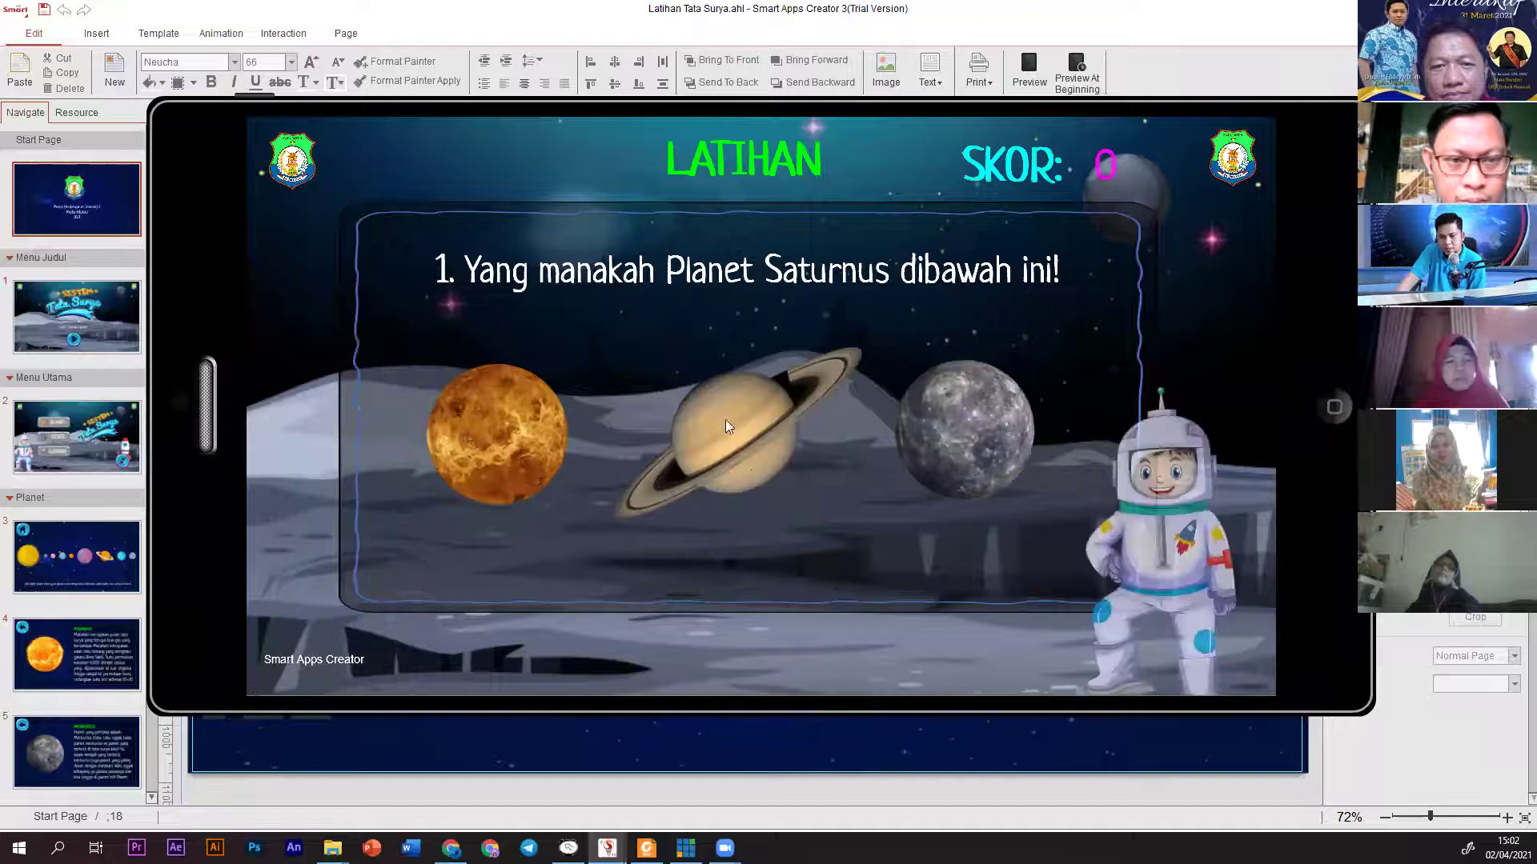
click(754, 440)
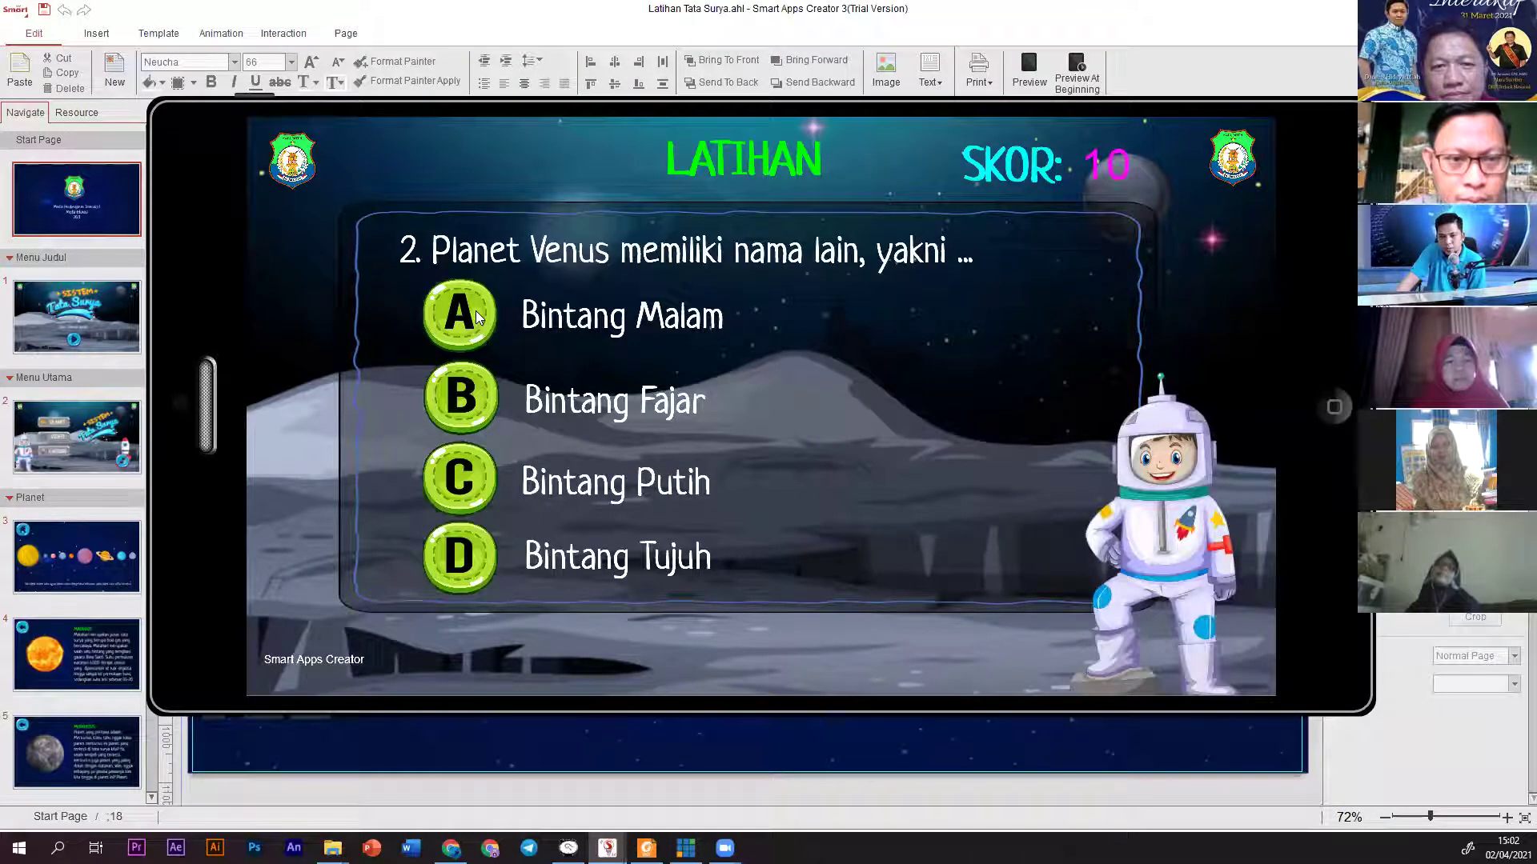
click(775, 328)
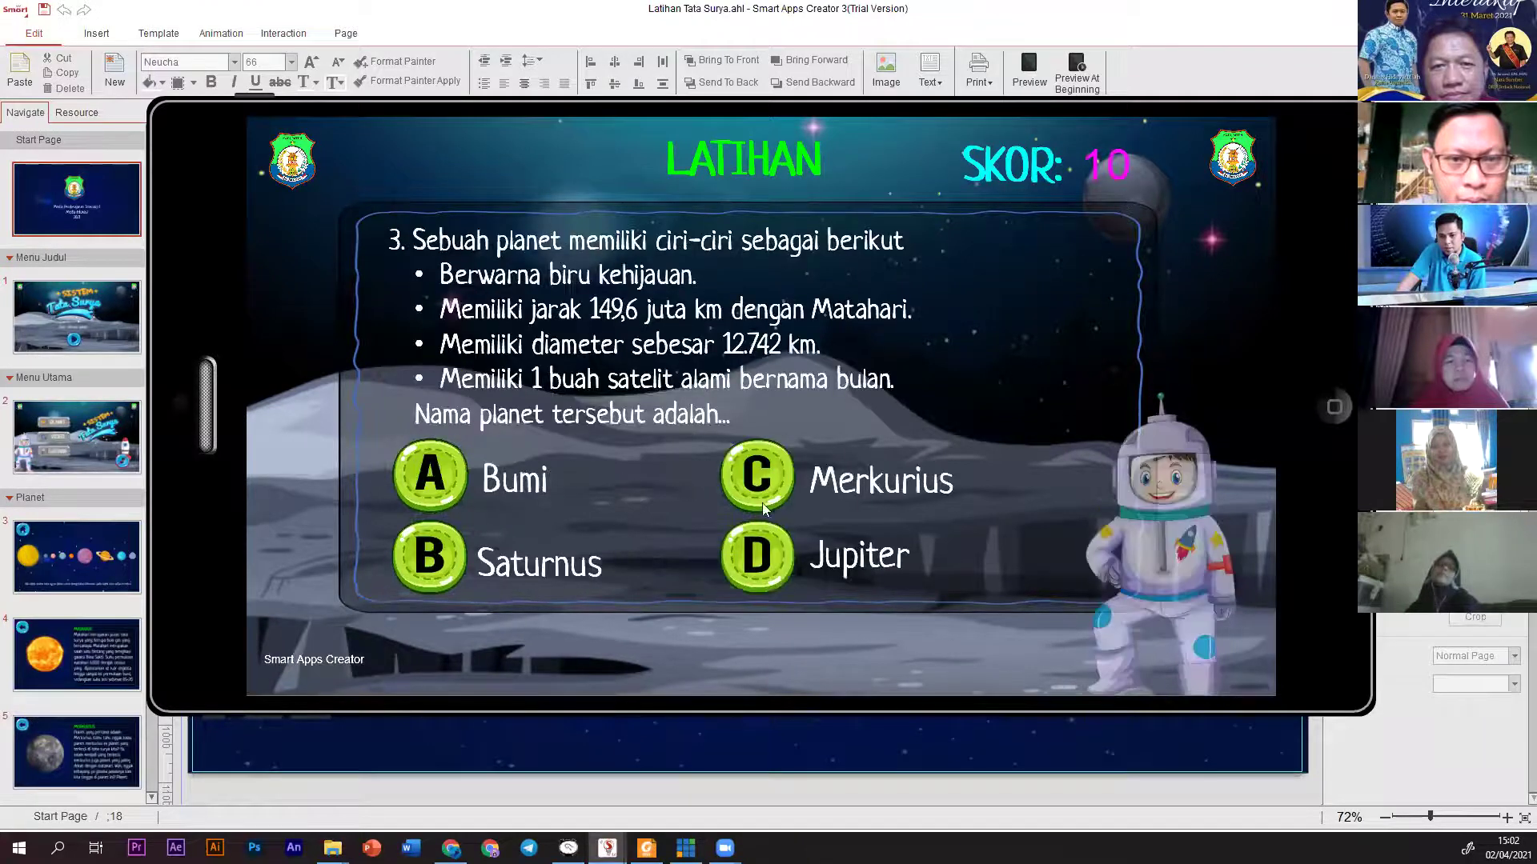
click(768, 473)
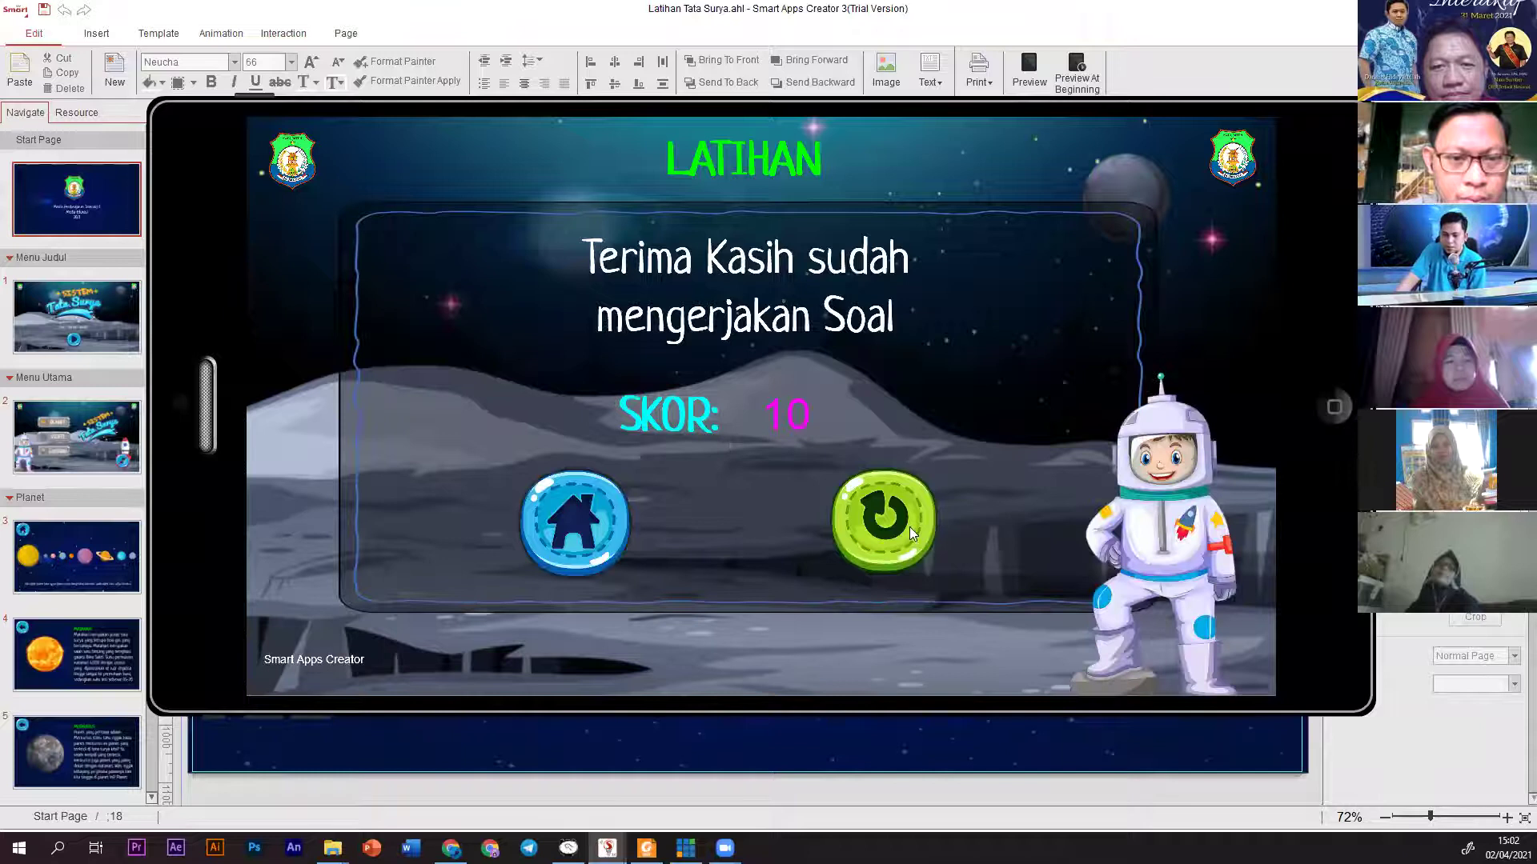
click(576, 527)
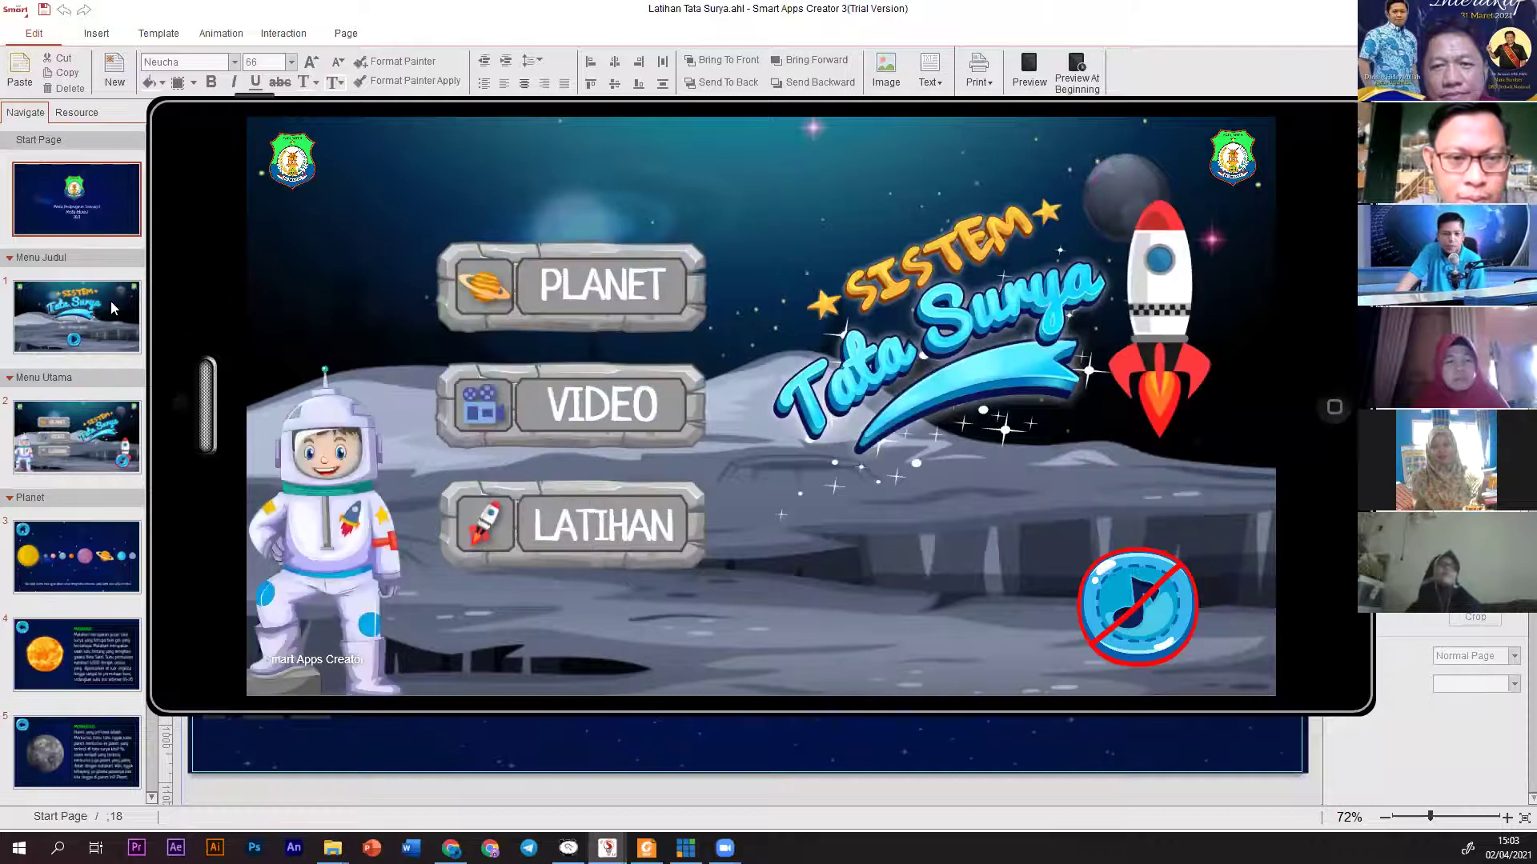
click(111, 301)
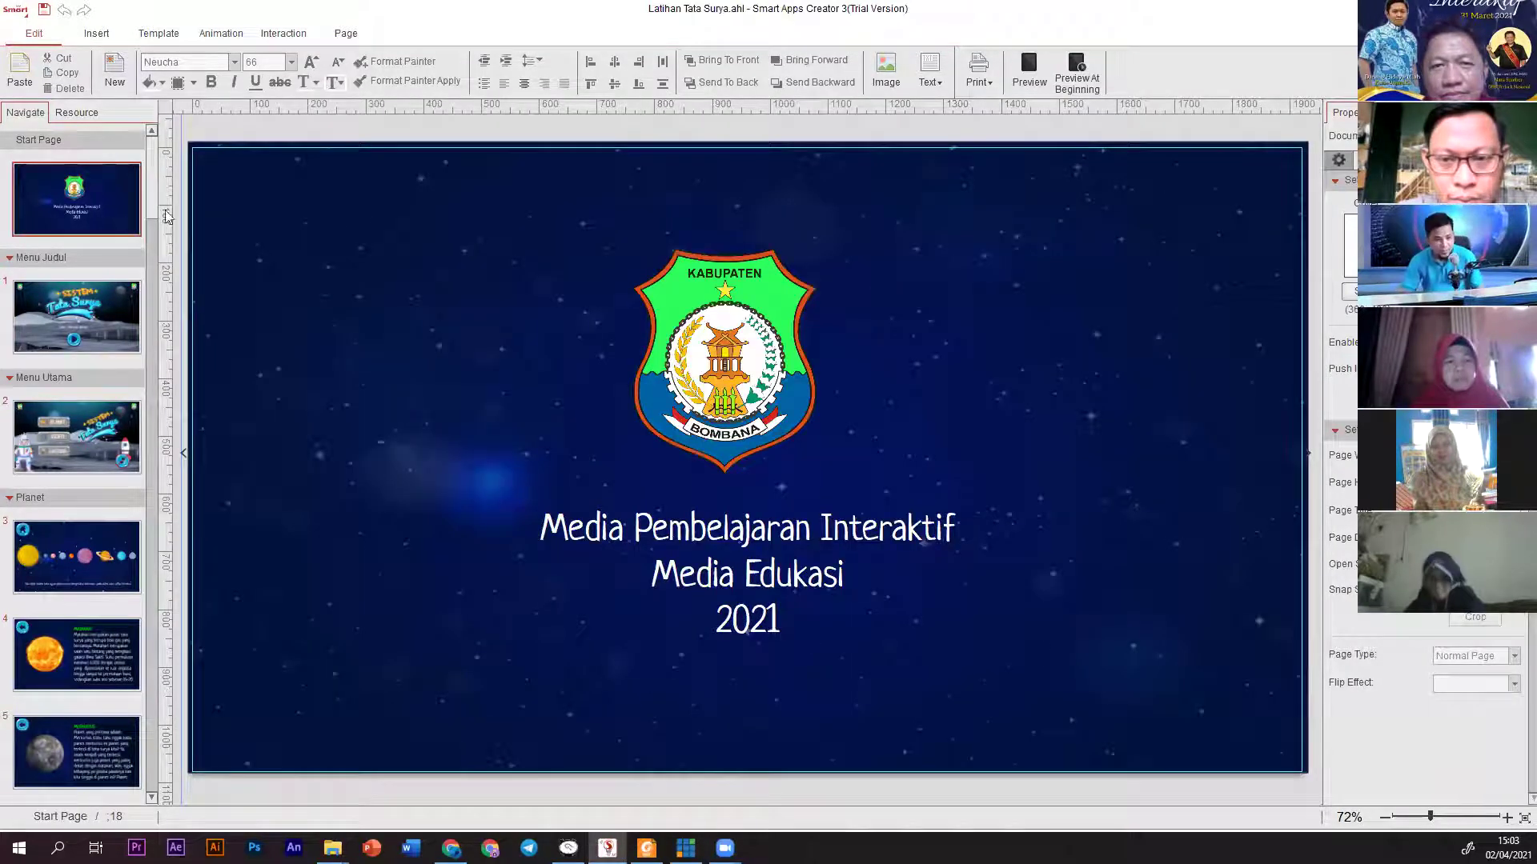
Switch to the PDF module in Foxit Reader and review the Panel Kanan properties, the Layer section, and the section on creating the learning app.
scroll(128, 504, down, 3)
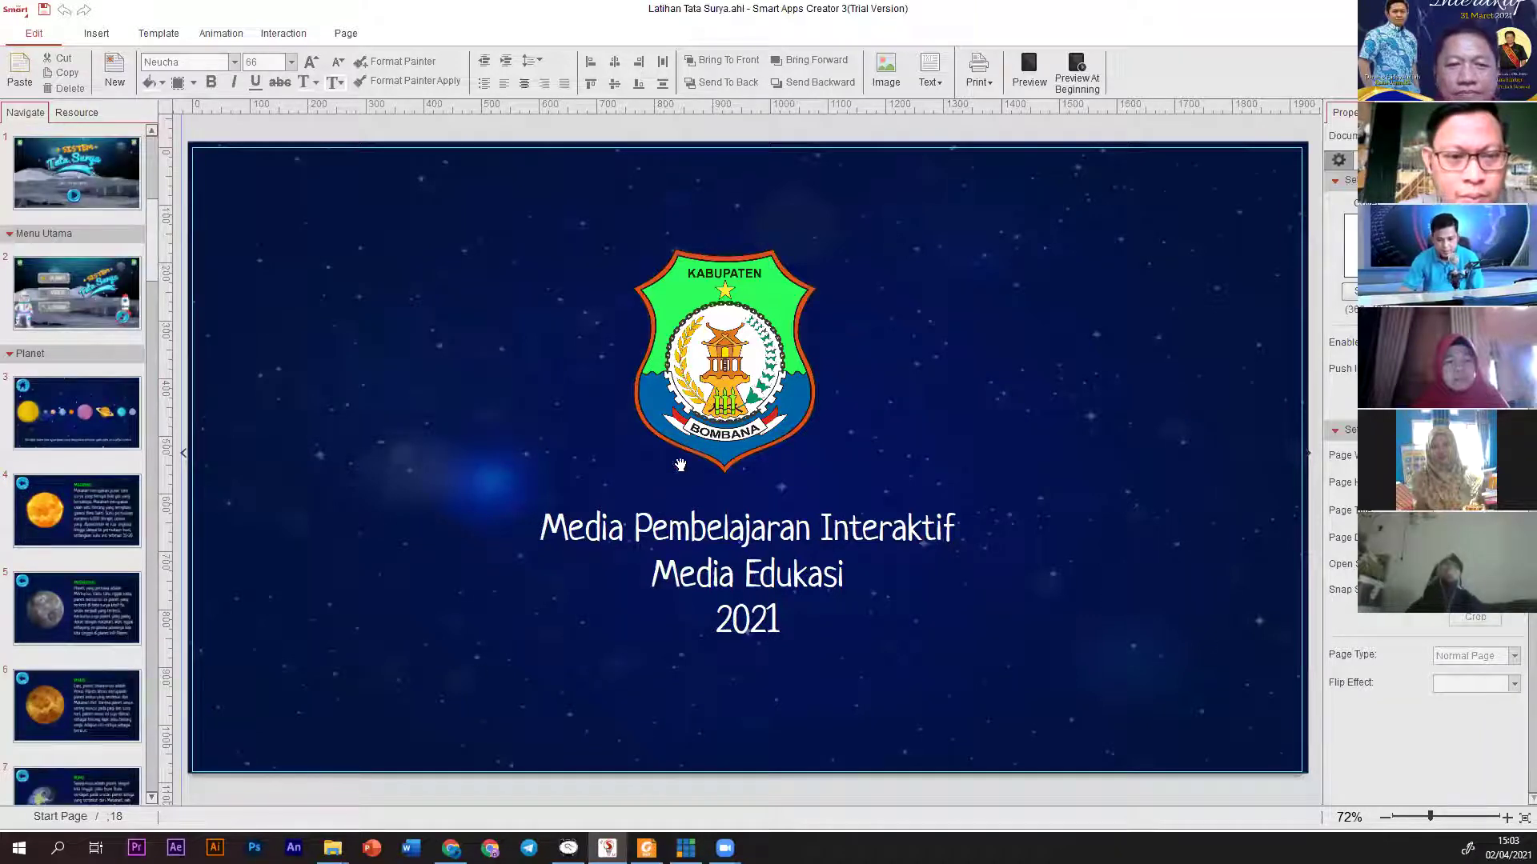
key(alt+Tab)
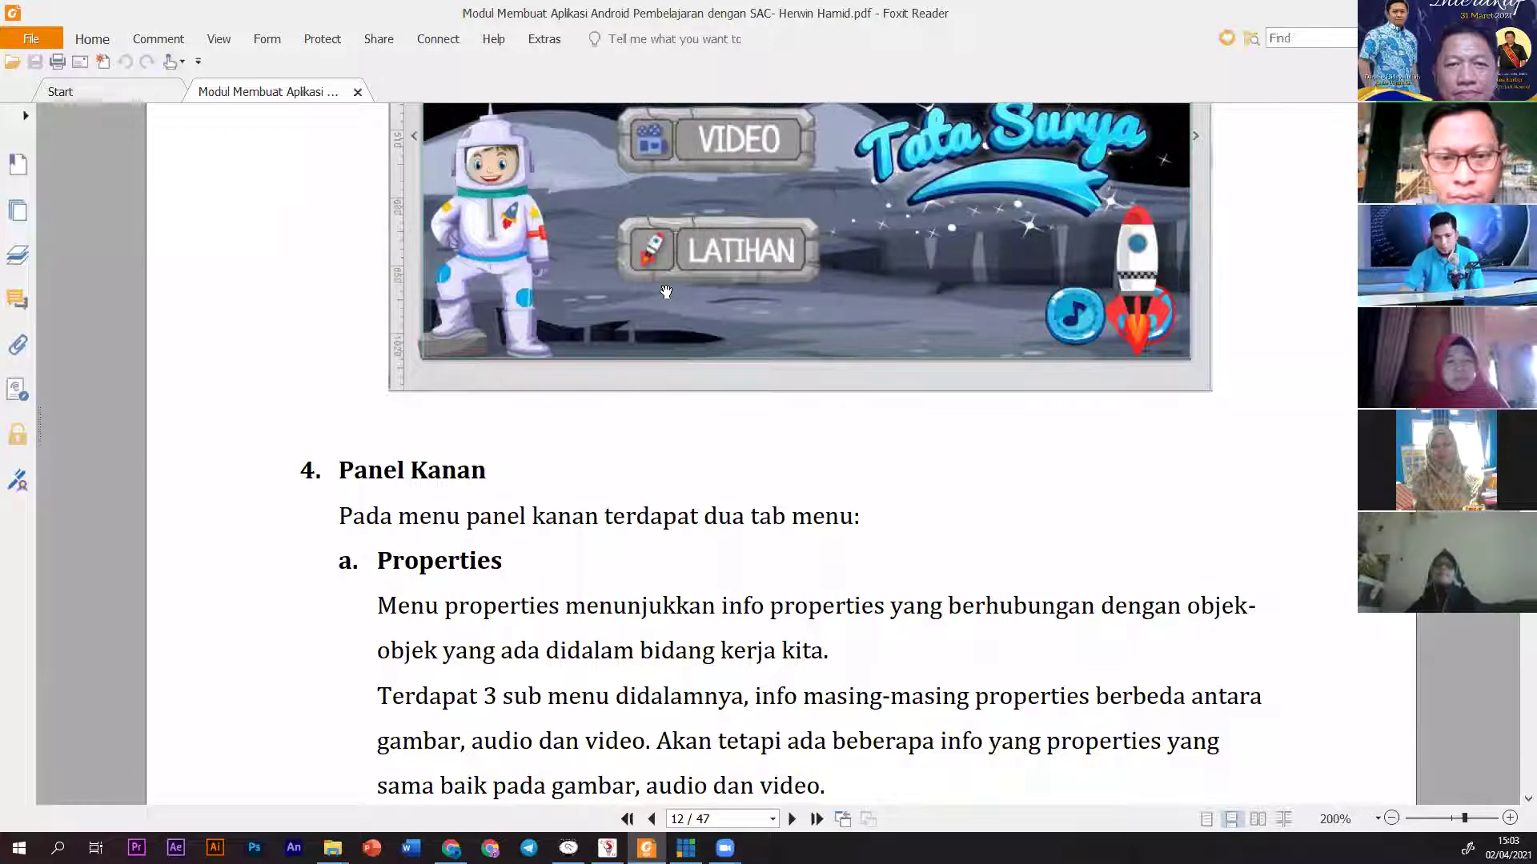
scroll(666, 292, down, 10)
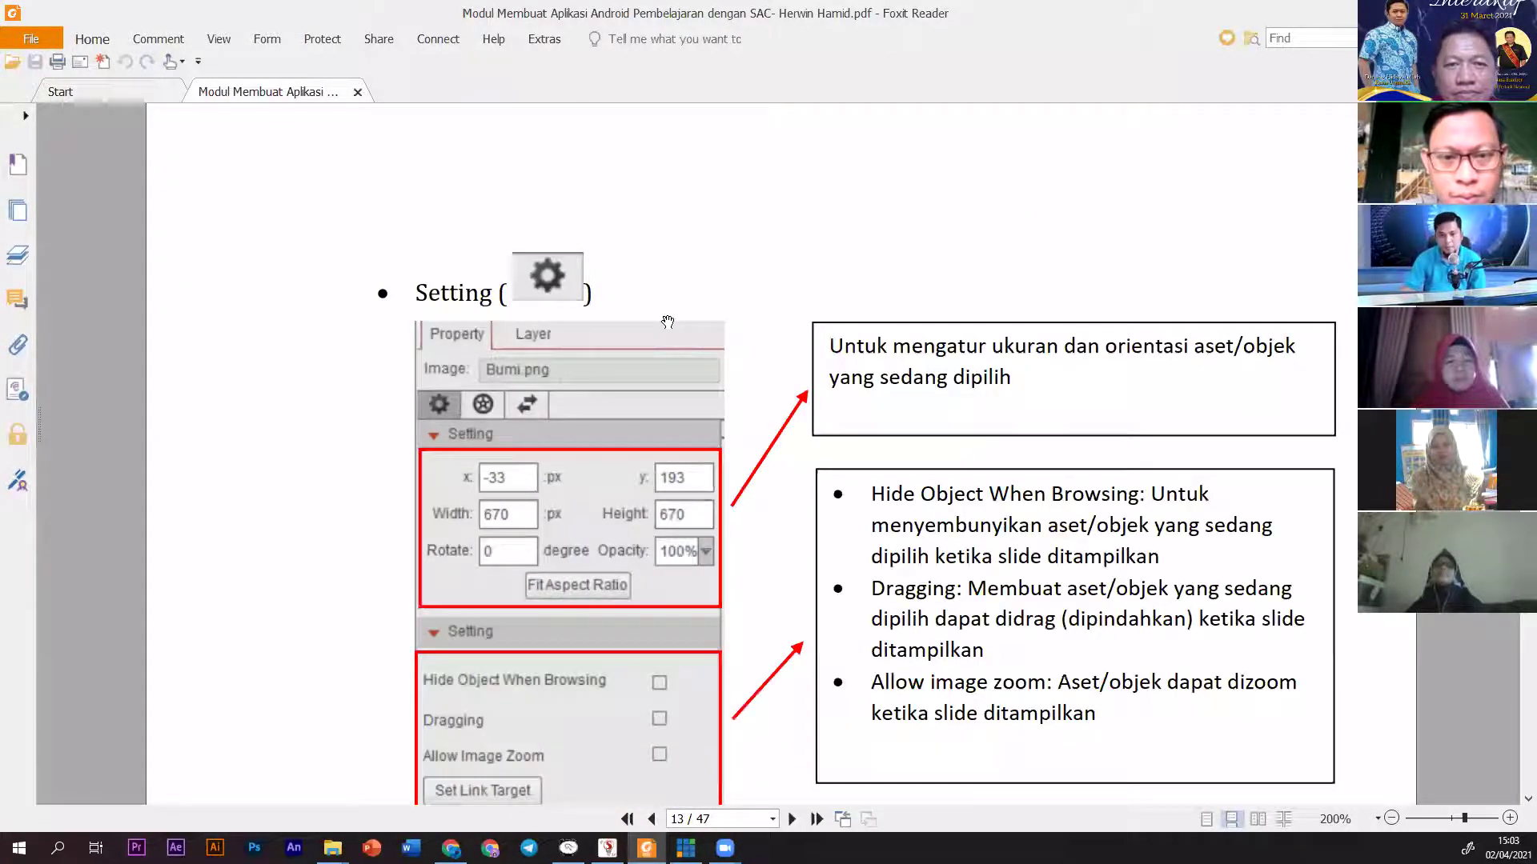
scroll(668, 324, down, 5)
scroll(669, 350, down, 15)
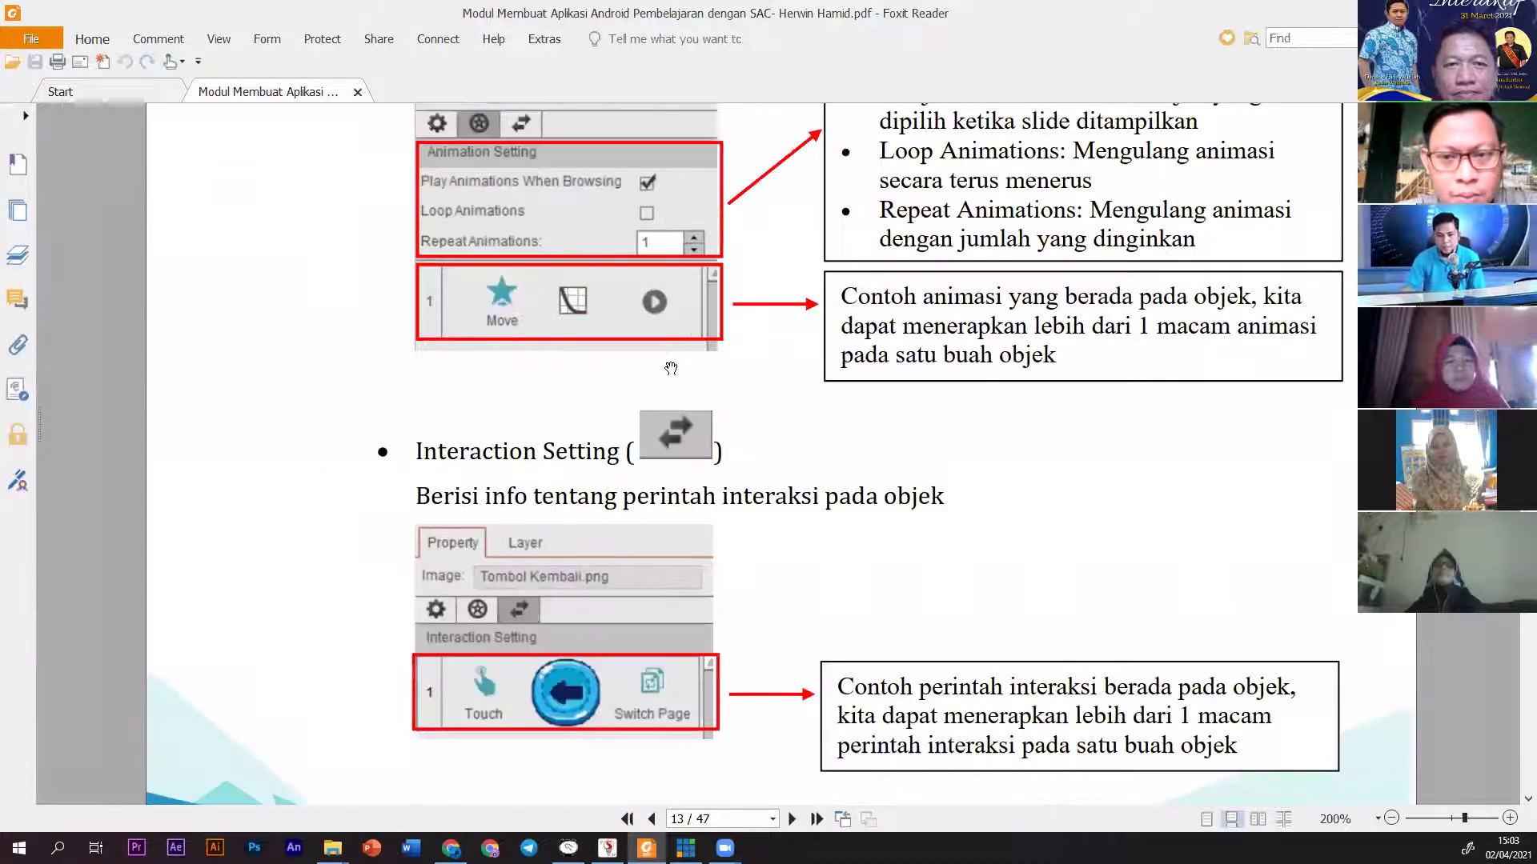
scroll(659, 377, down, 2)
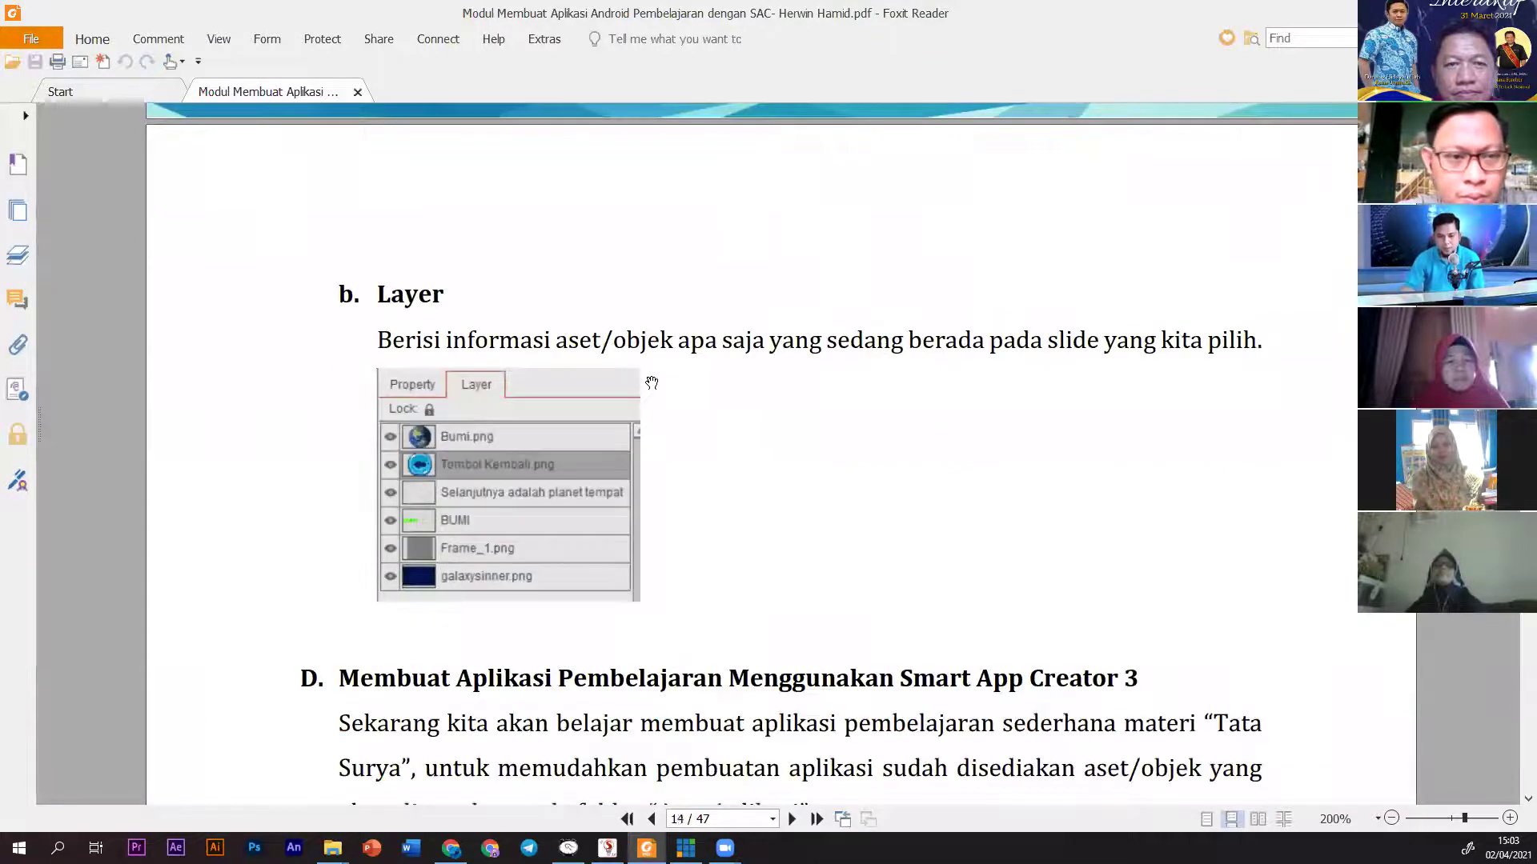
scroll(648, 368, down, 10)
scroll(689, 341, up, 3)
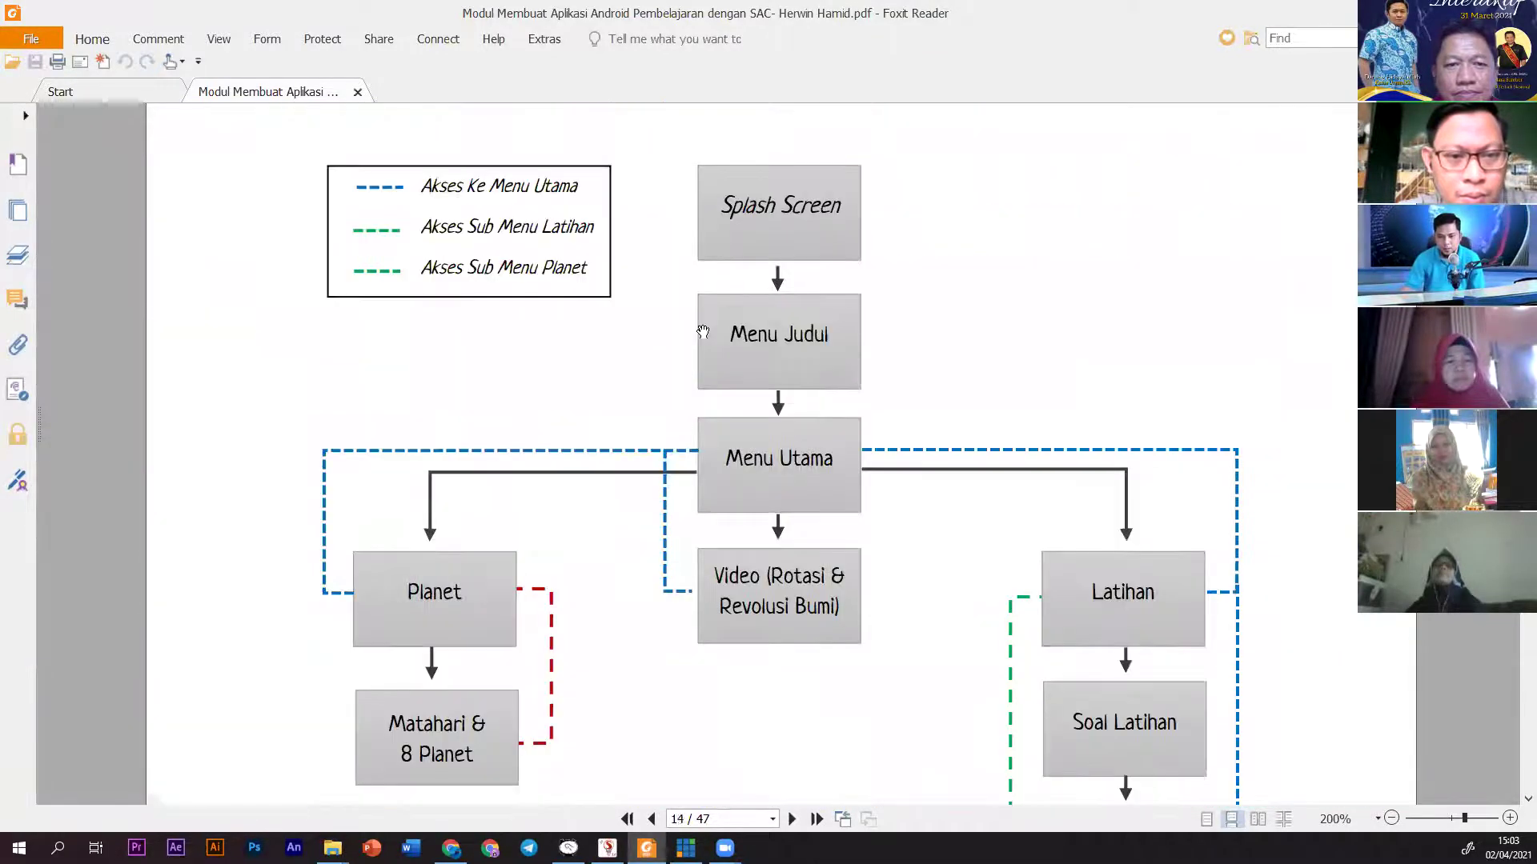
scroll(696, 340, up, 6)
scroll(695, 349, up, 5)
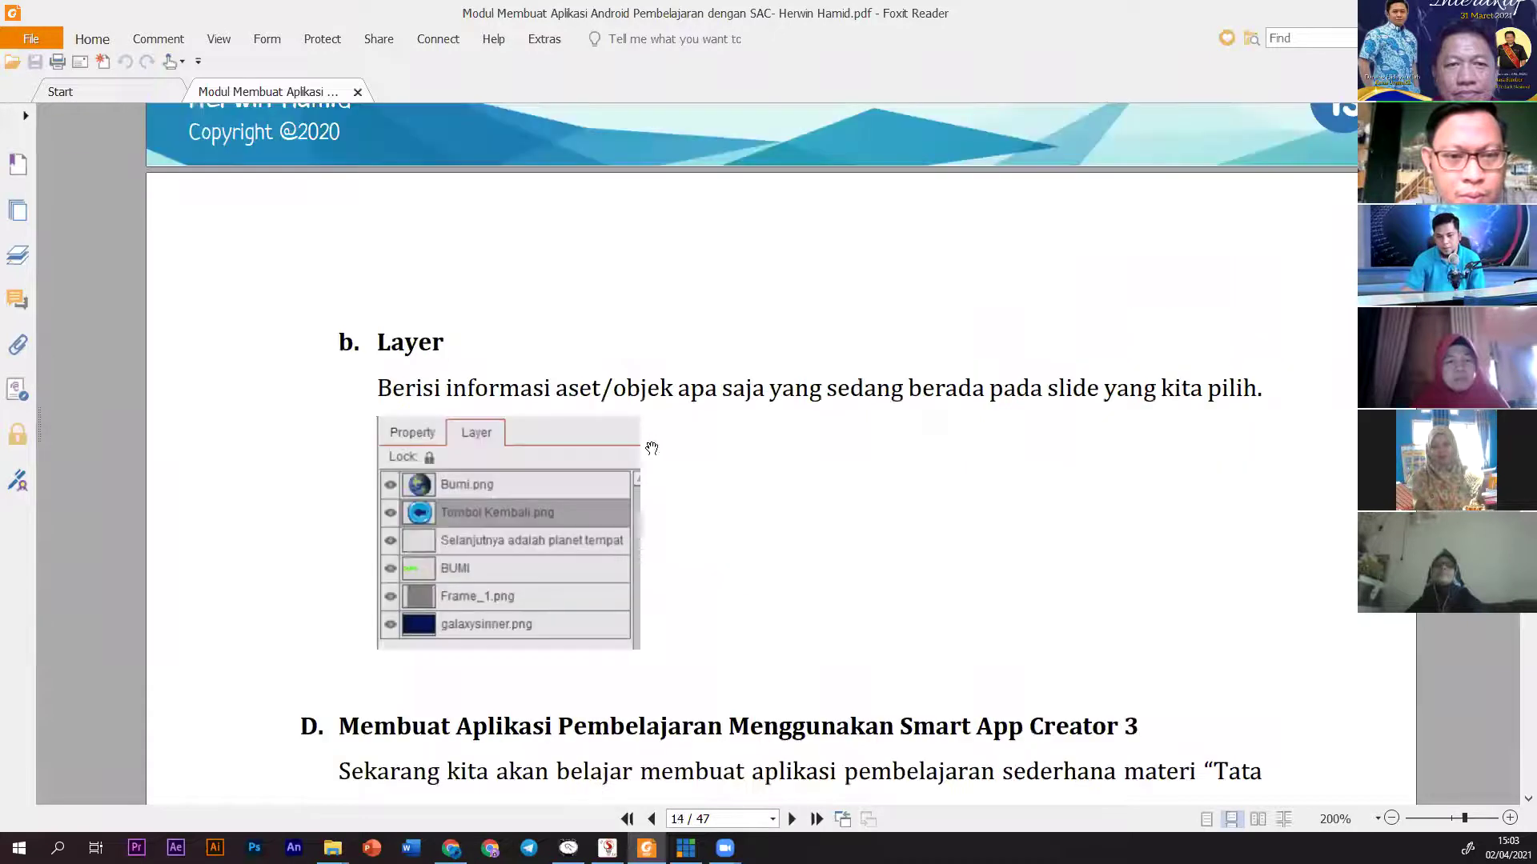
scroll(579, 744, down, 6)
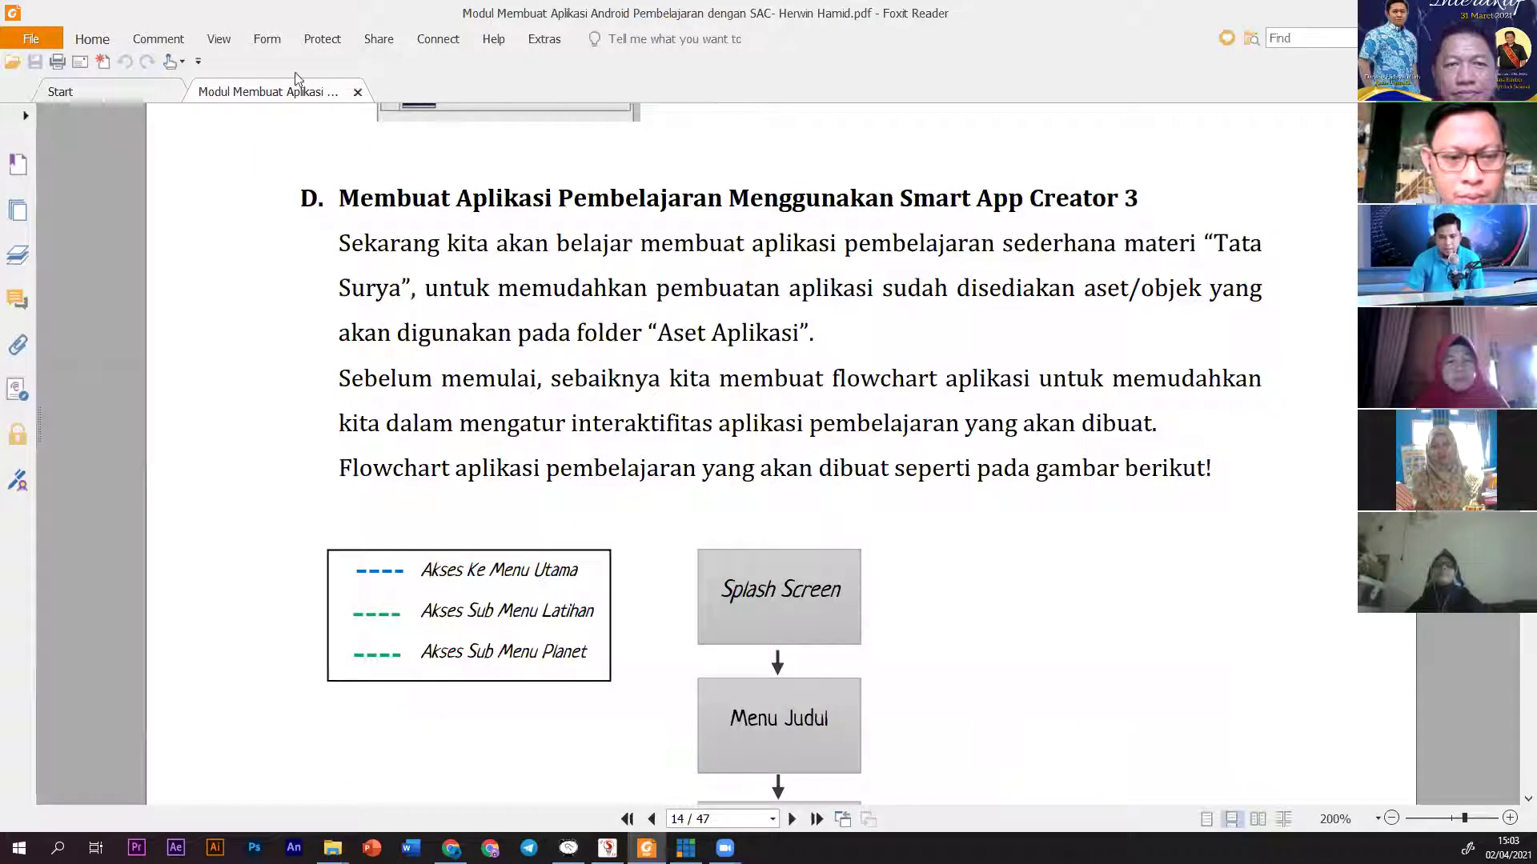
Switch to the web browser, show the Pelatihan Android folder in Google Drive, and close the Smart Apps Creator download page.
key(alt+Tab)
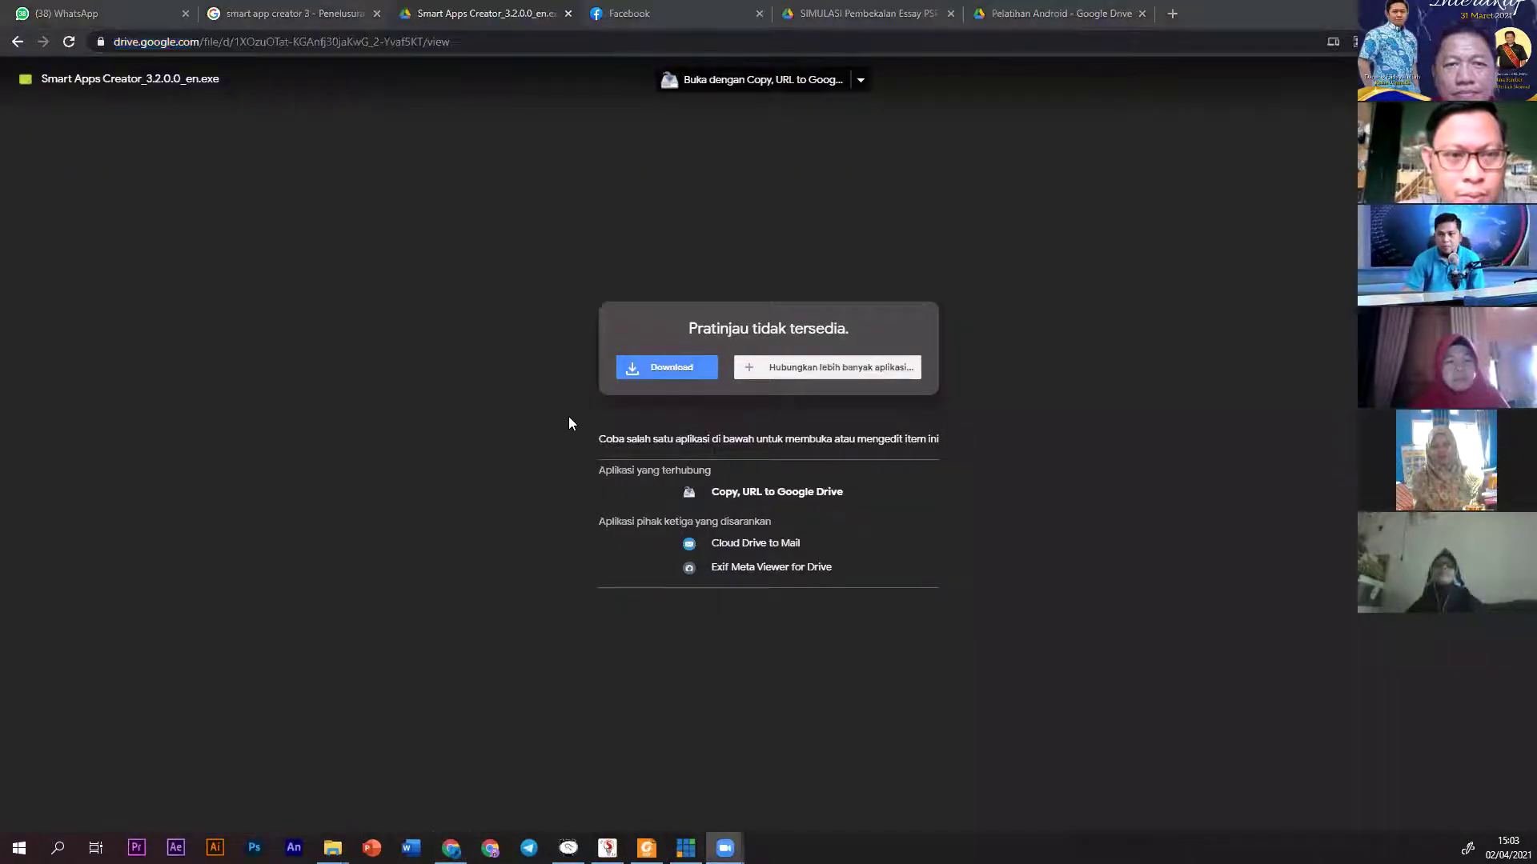
click(17, 43)
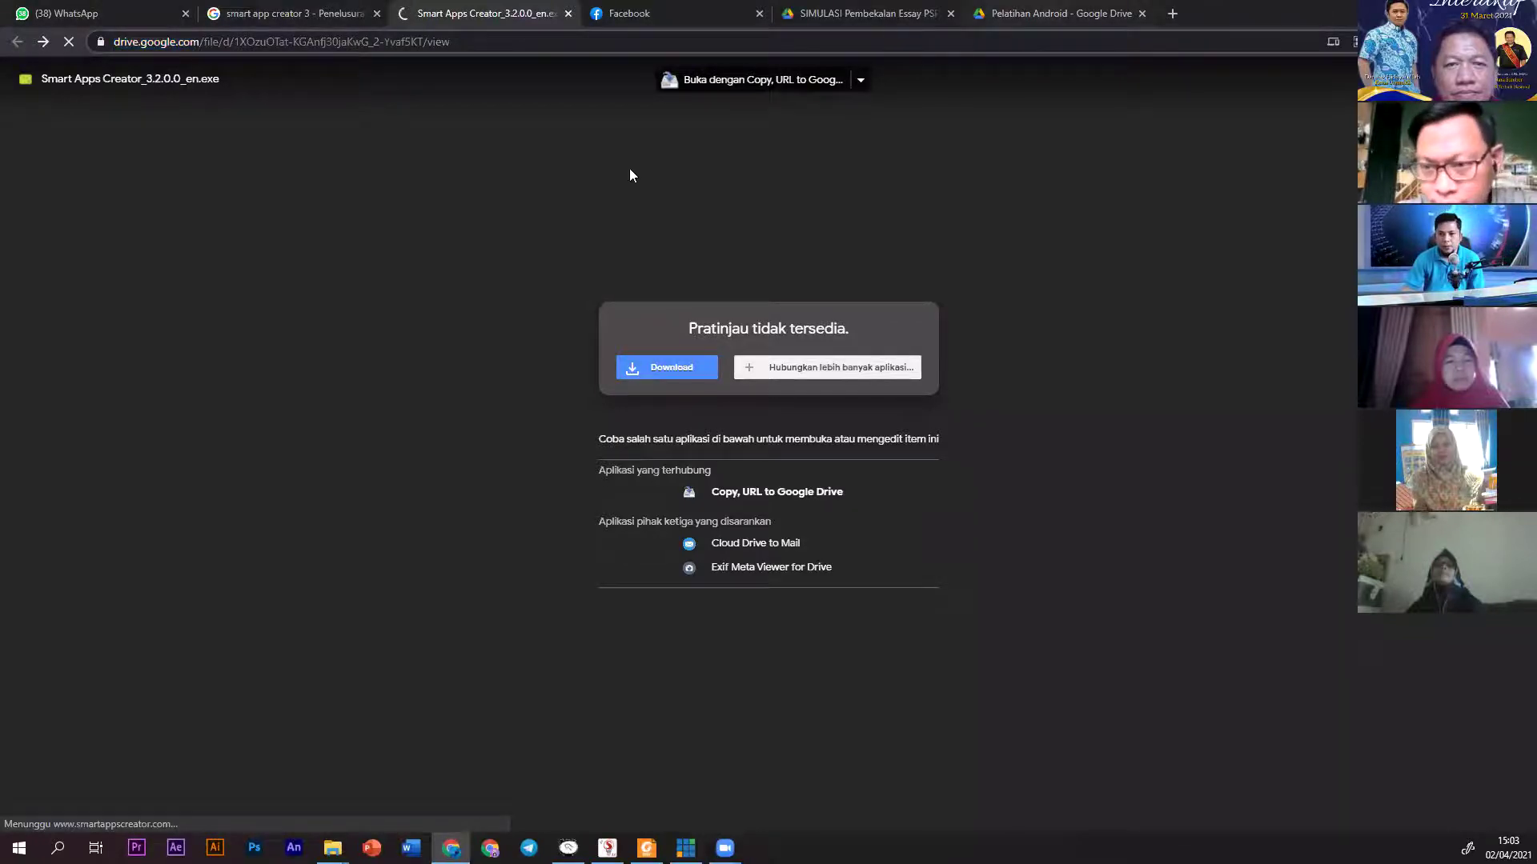
key(ctrl+9)
click(1497, 710)
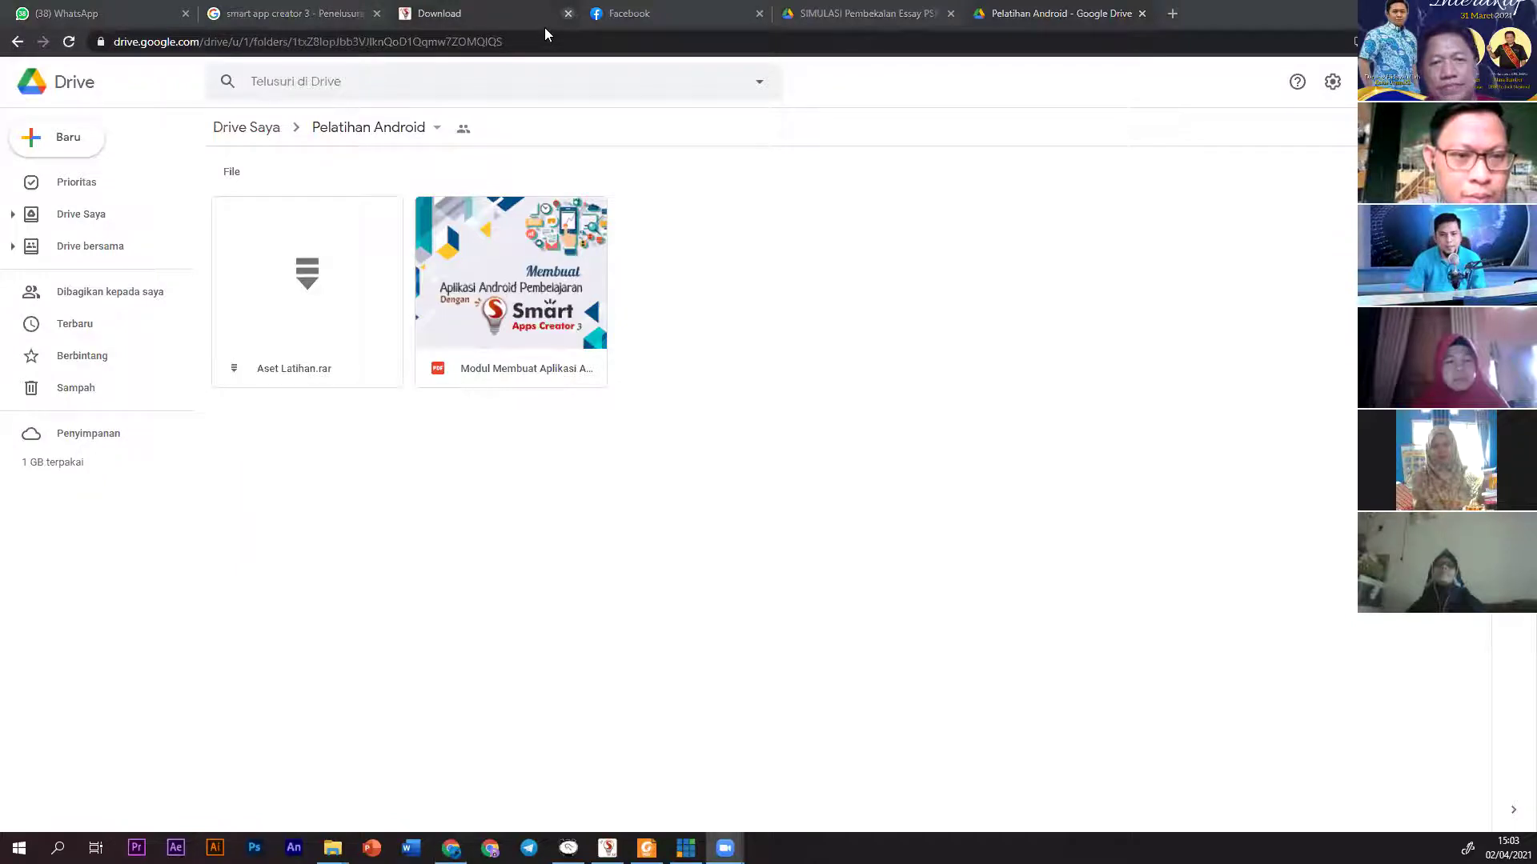
click(568, 13)
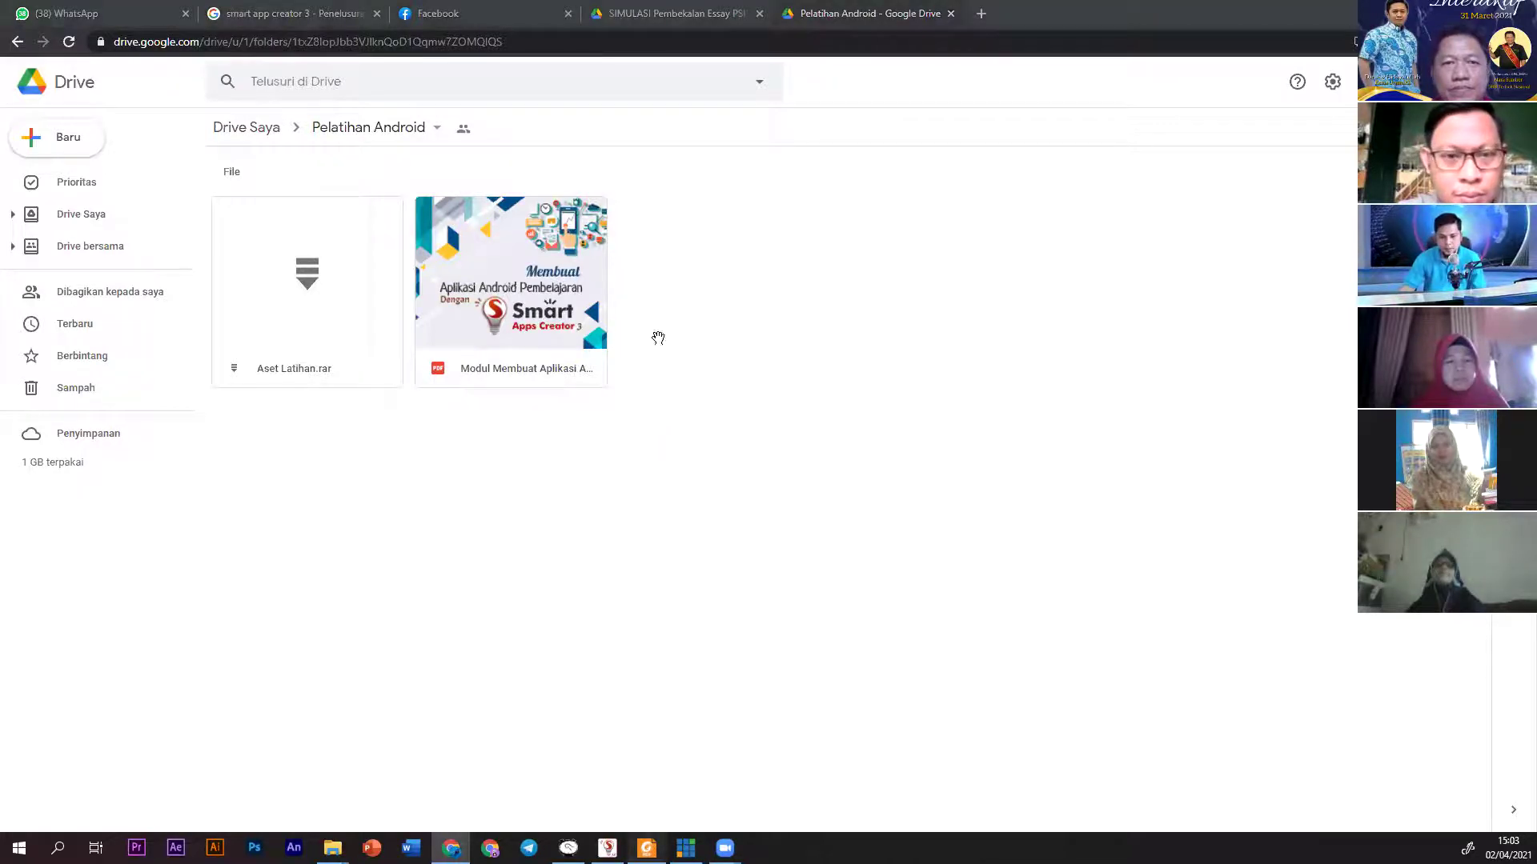
Examine the learning app's flowchart in the Foxit Reader module and switch back to Smart Apps Creator 3.
key(alt+Tab)
scroll(748, 787, down, 3)
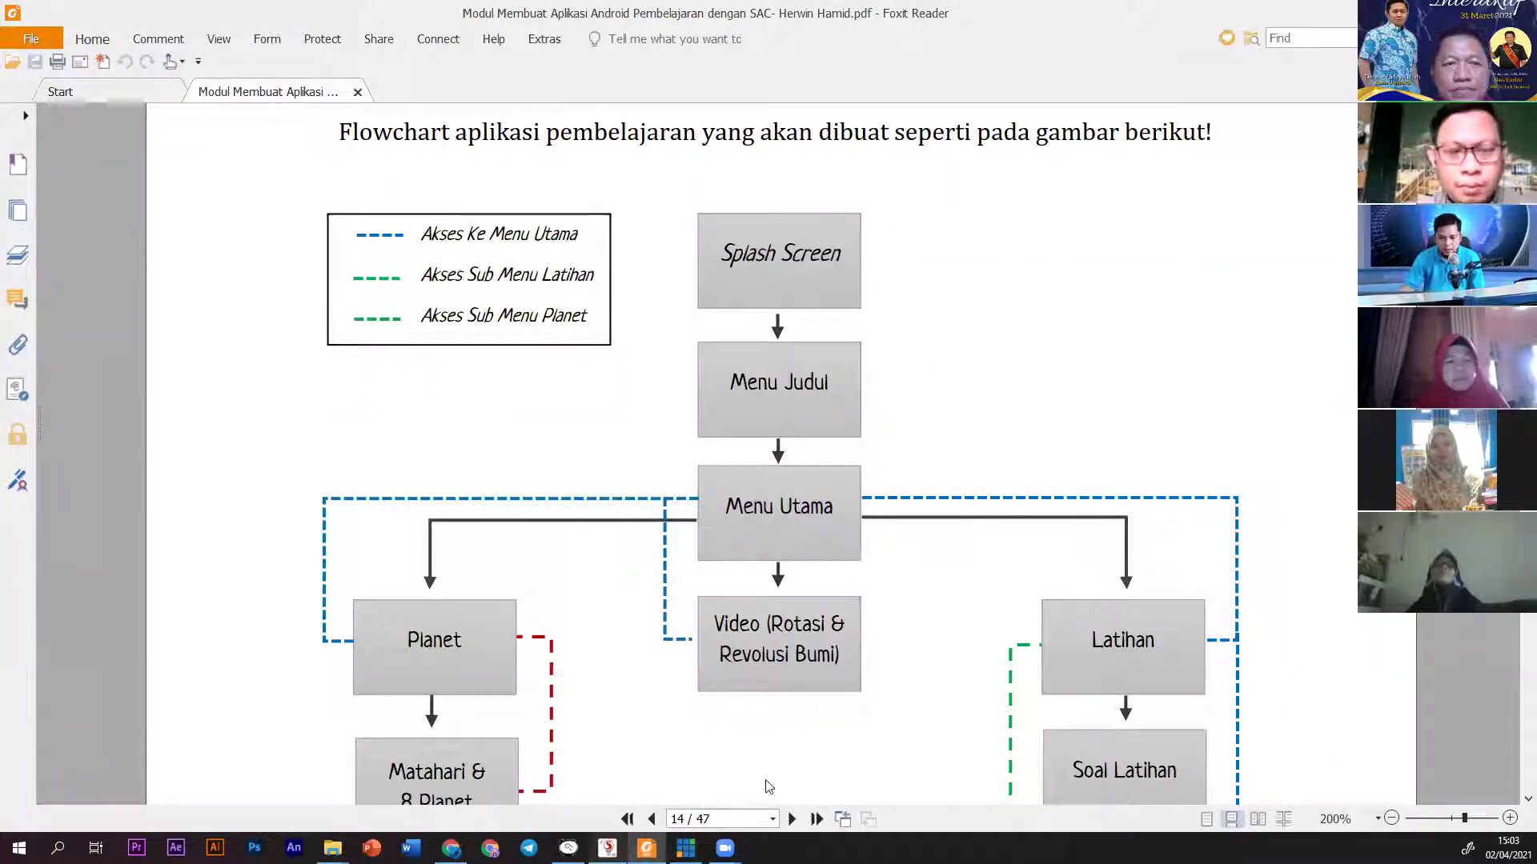
click(668, 764)
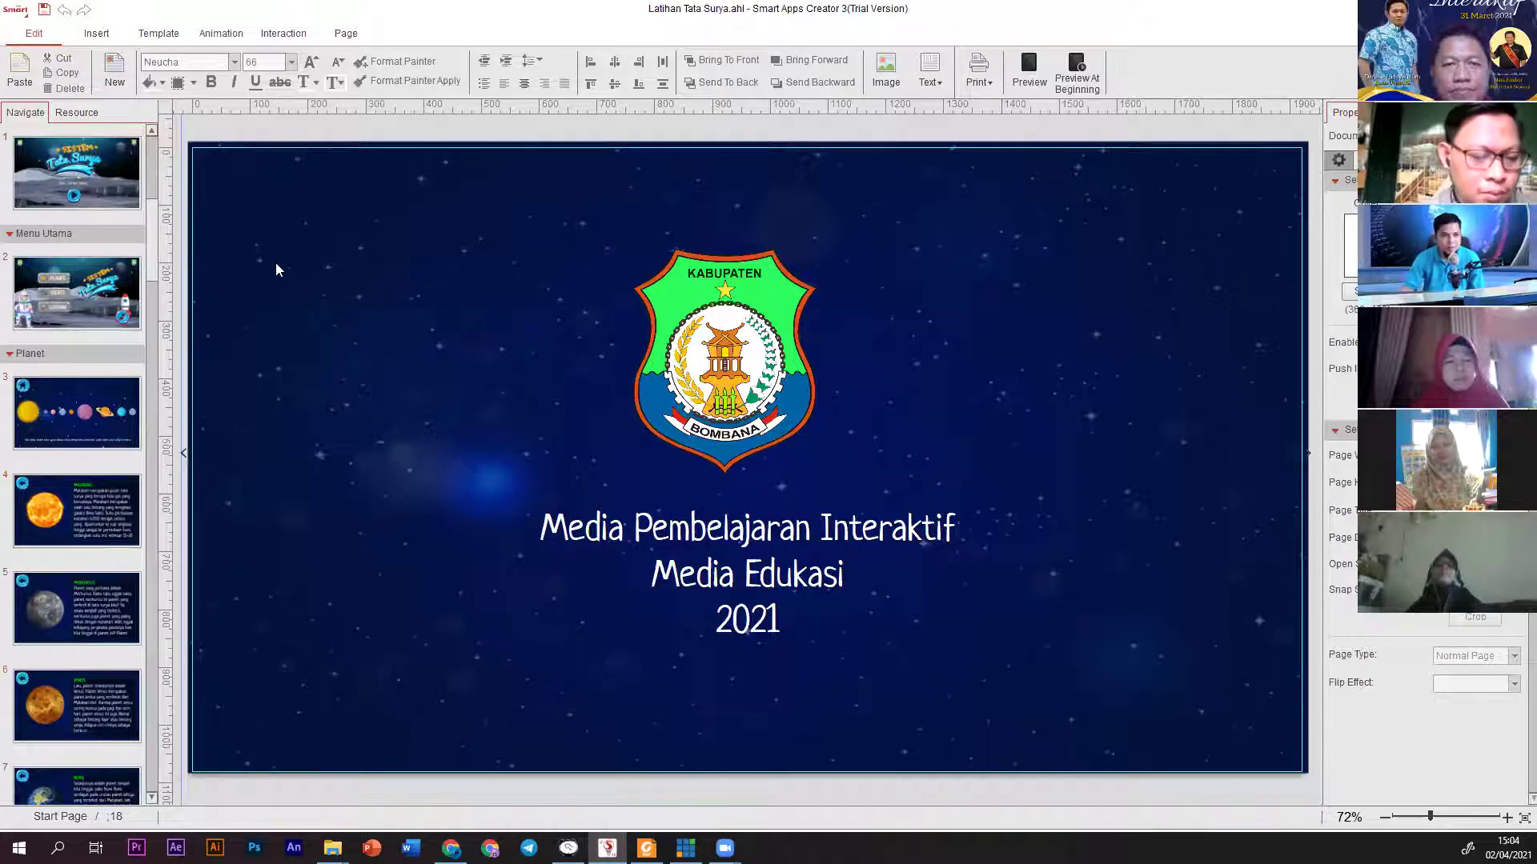
Create a new horizontal Android Phone project with width 1920 and height 1080, and select its start page.
click(18, 13)
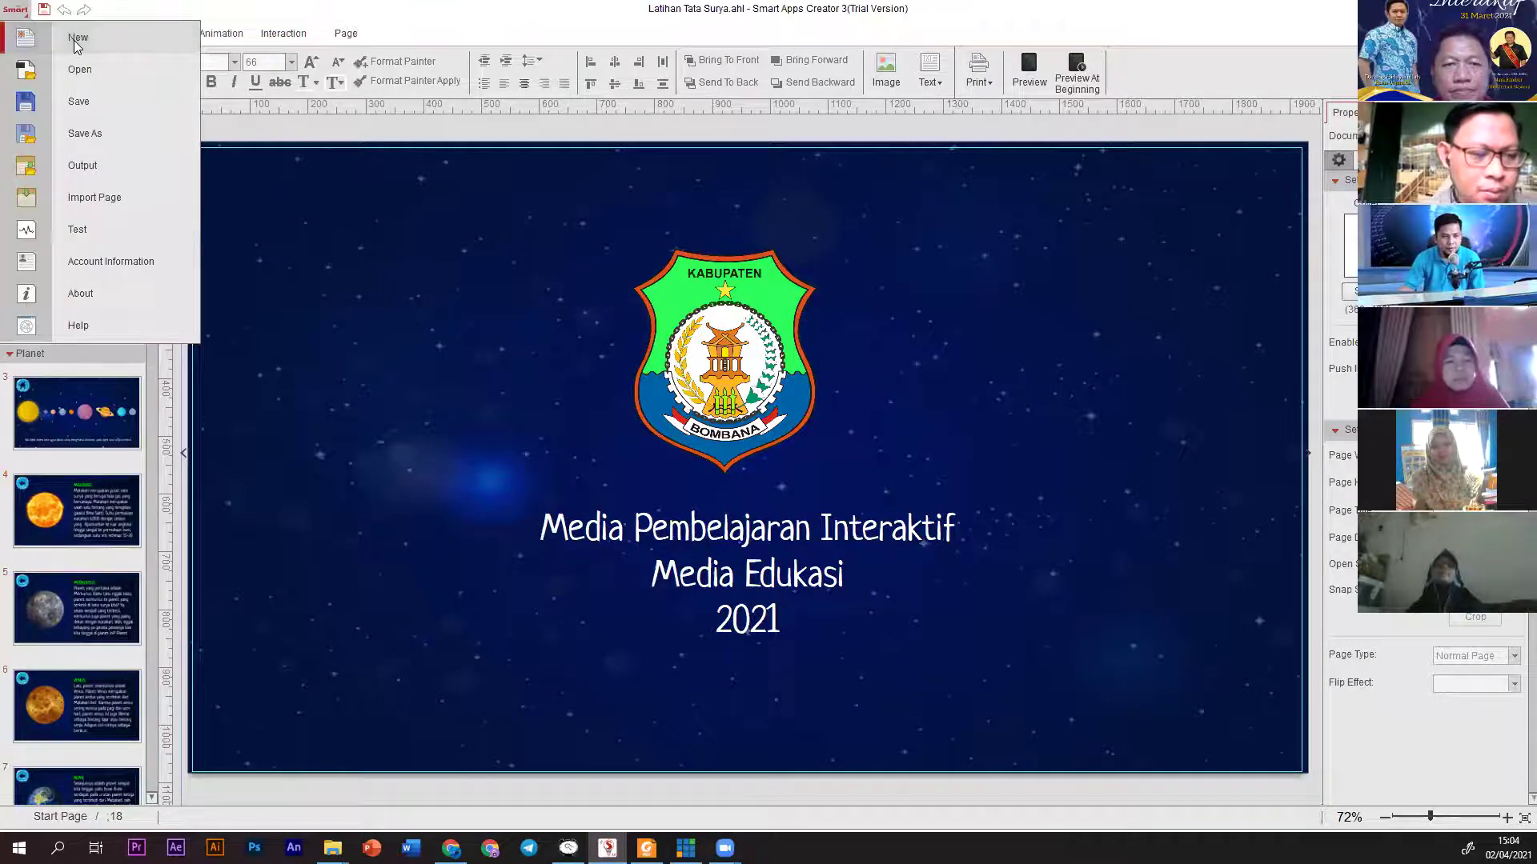
click(77, 40)
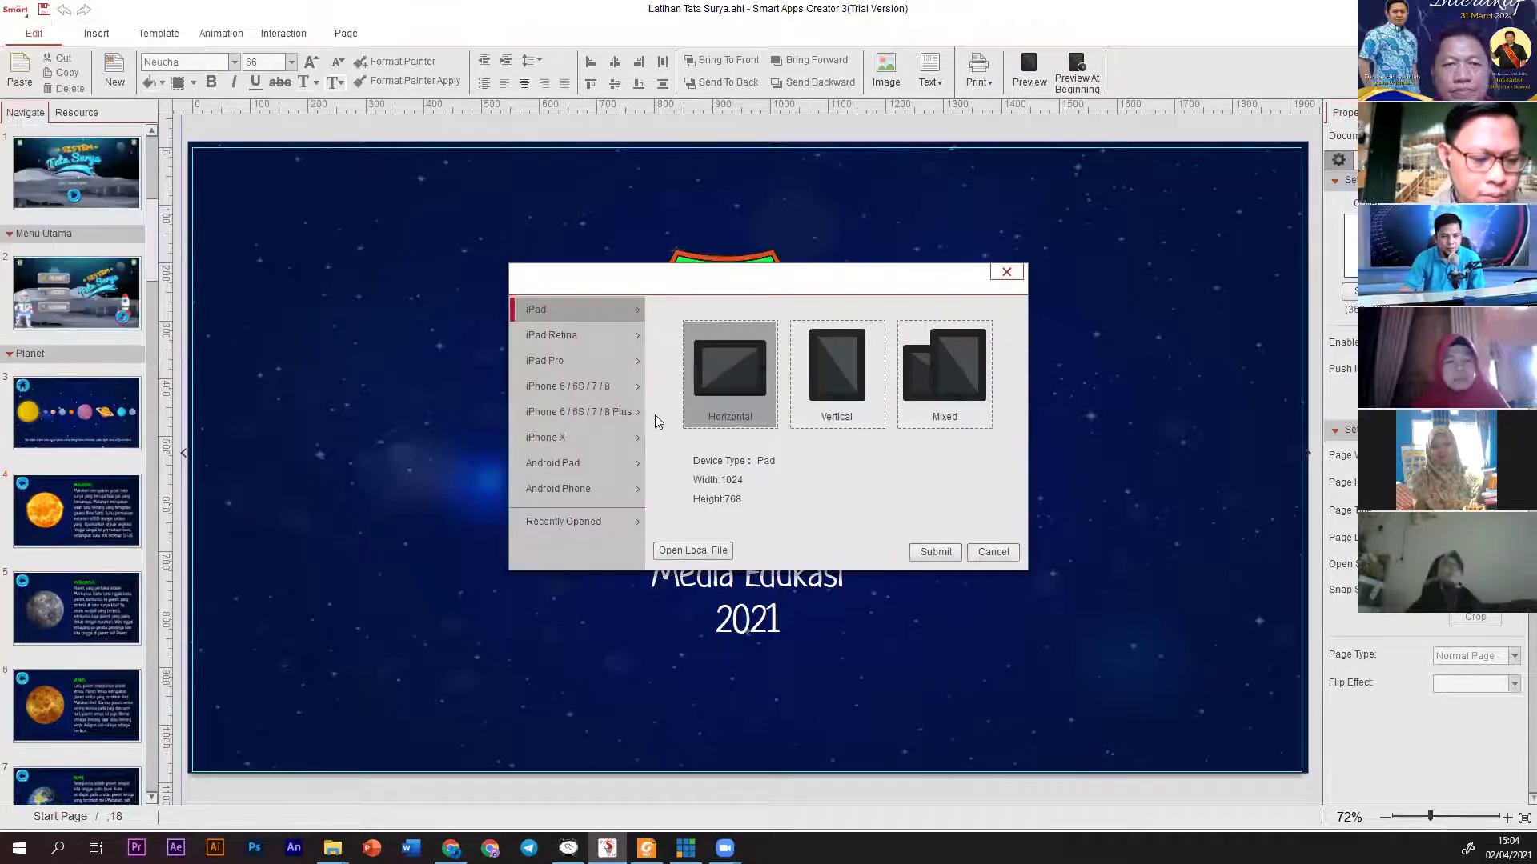
click(582, 491)
click(933, 554)
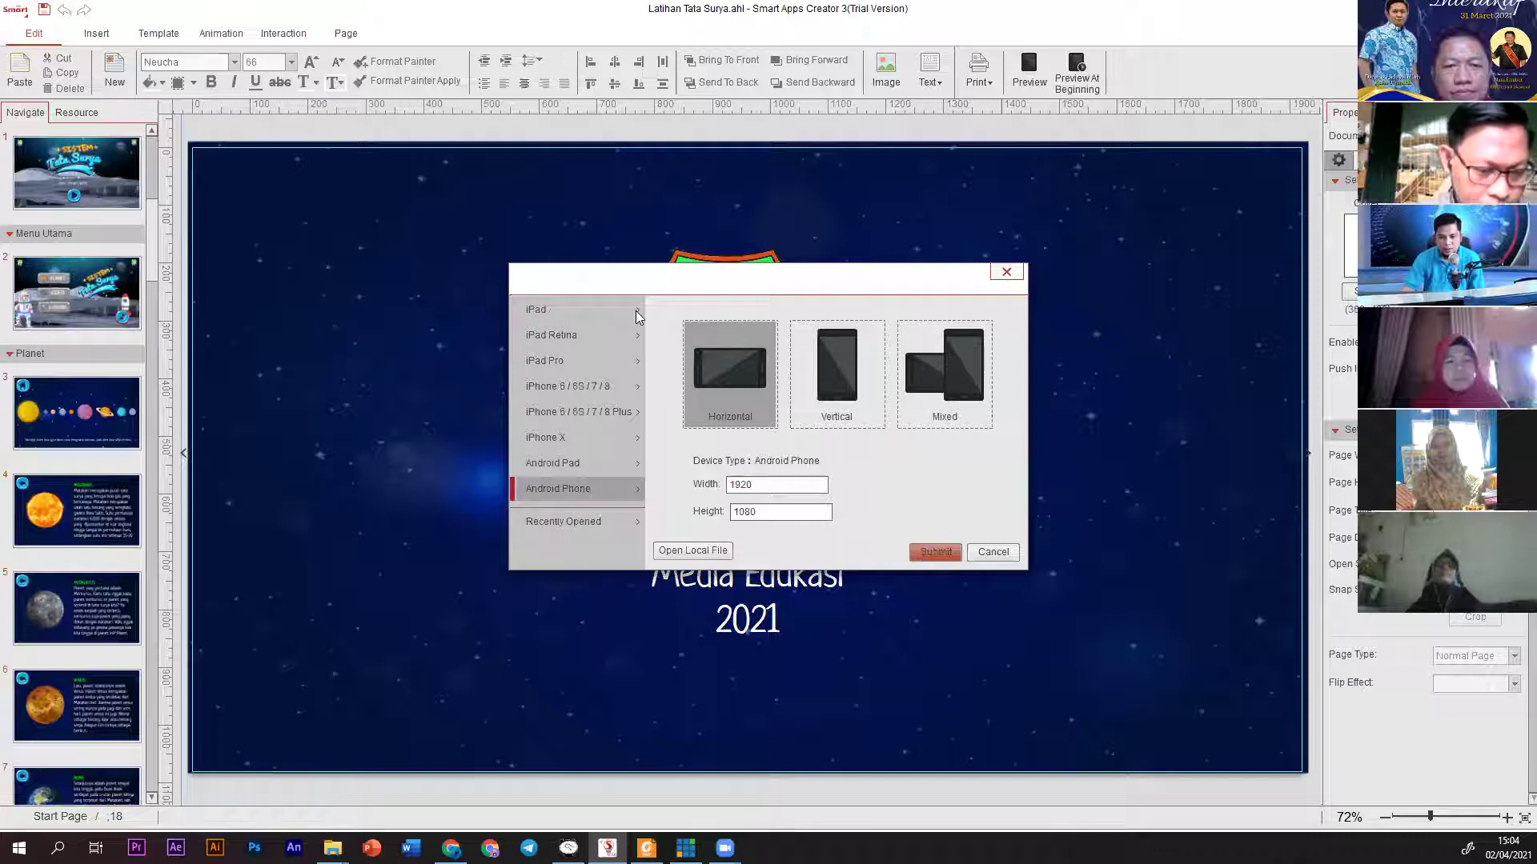
click(951, 554)
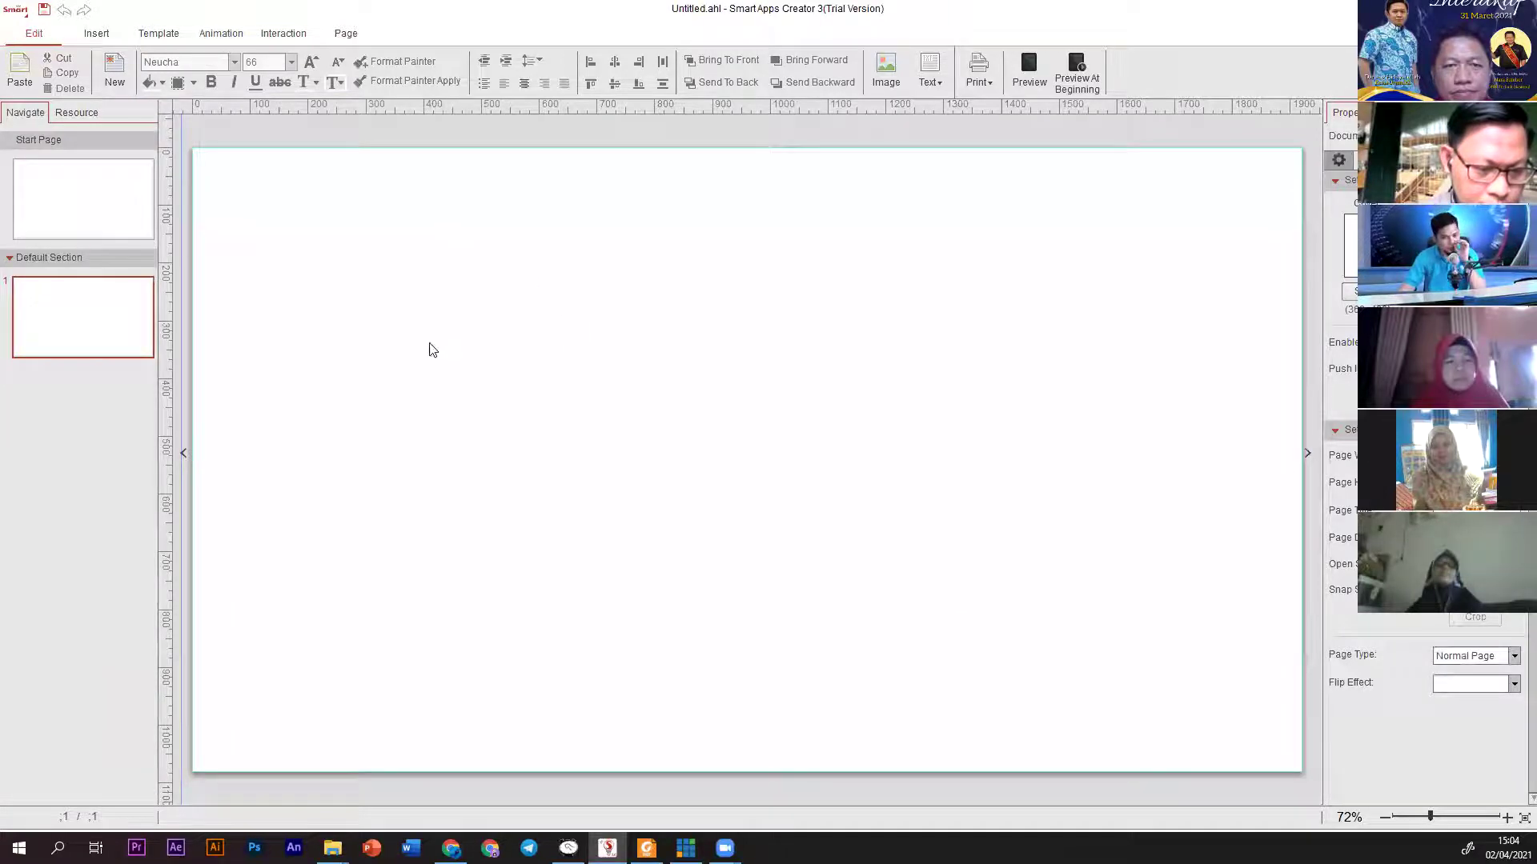
click(72, 196)
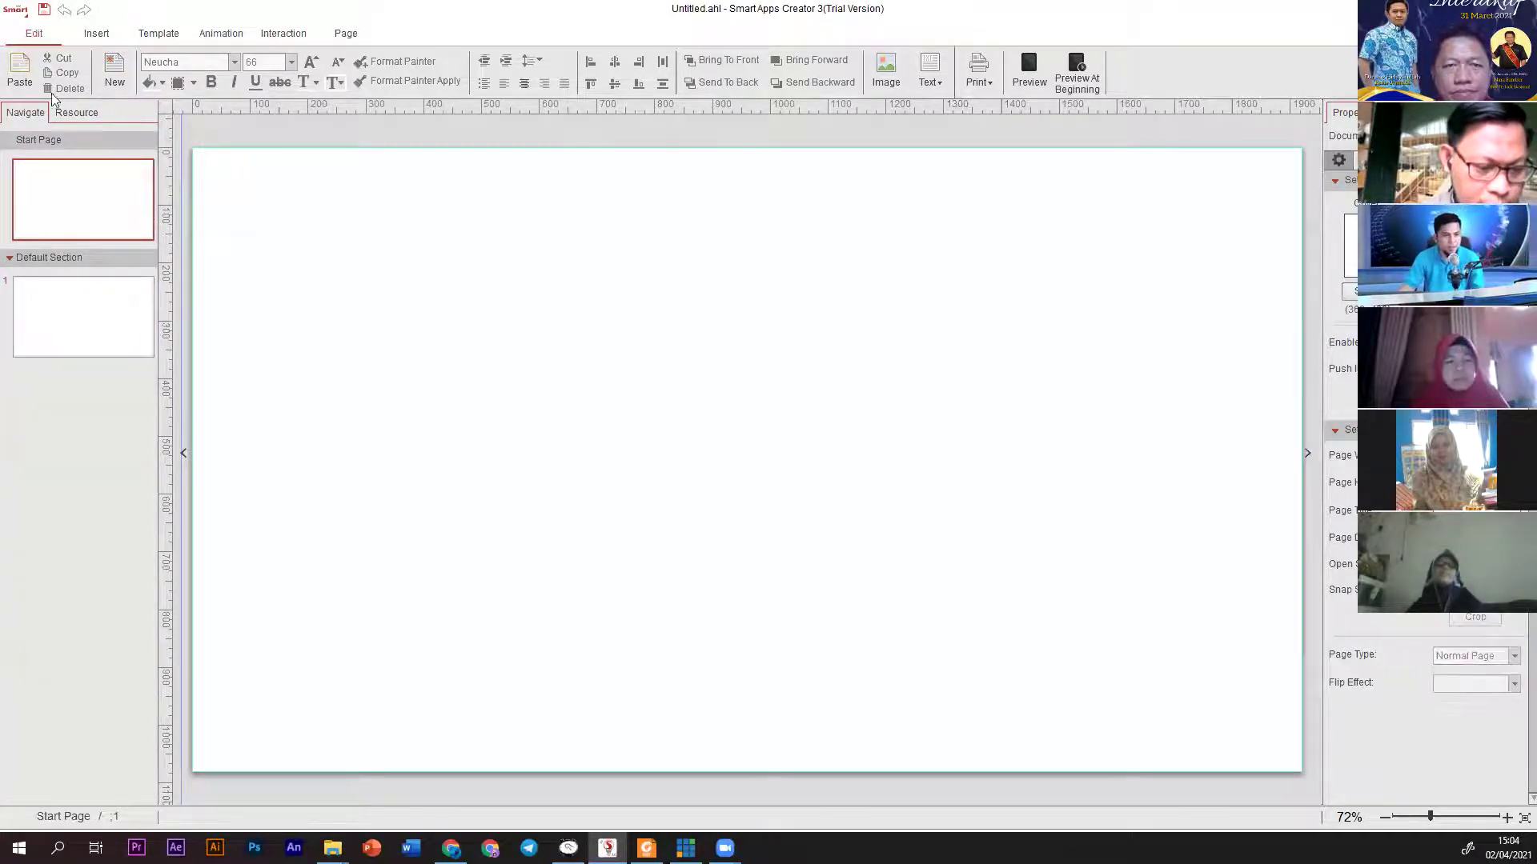
Look over the object types that can be inserted on the page, including the page and global counters.
click(97, 35)
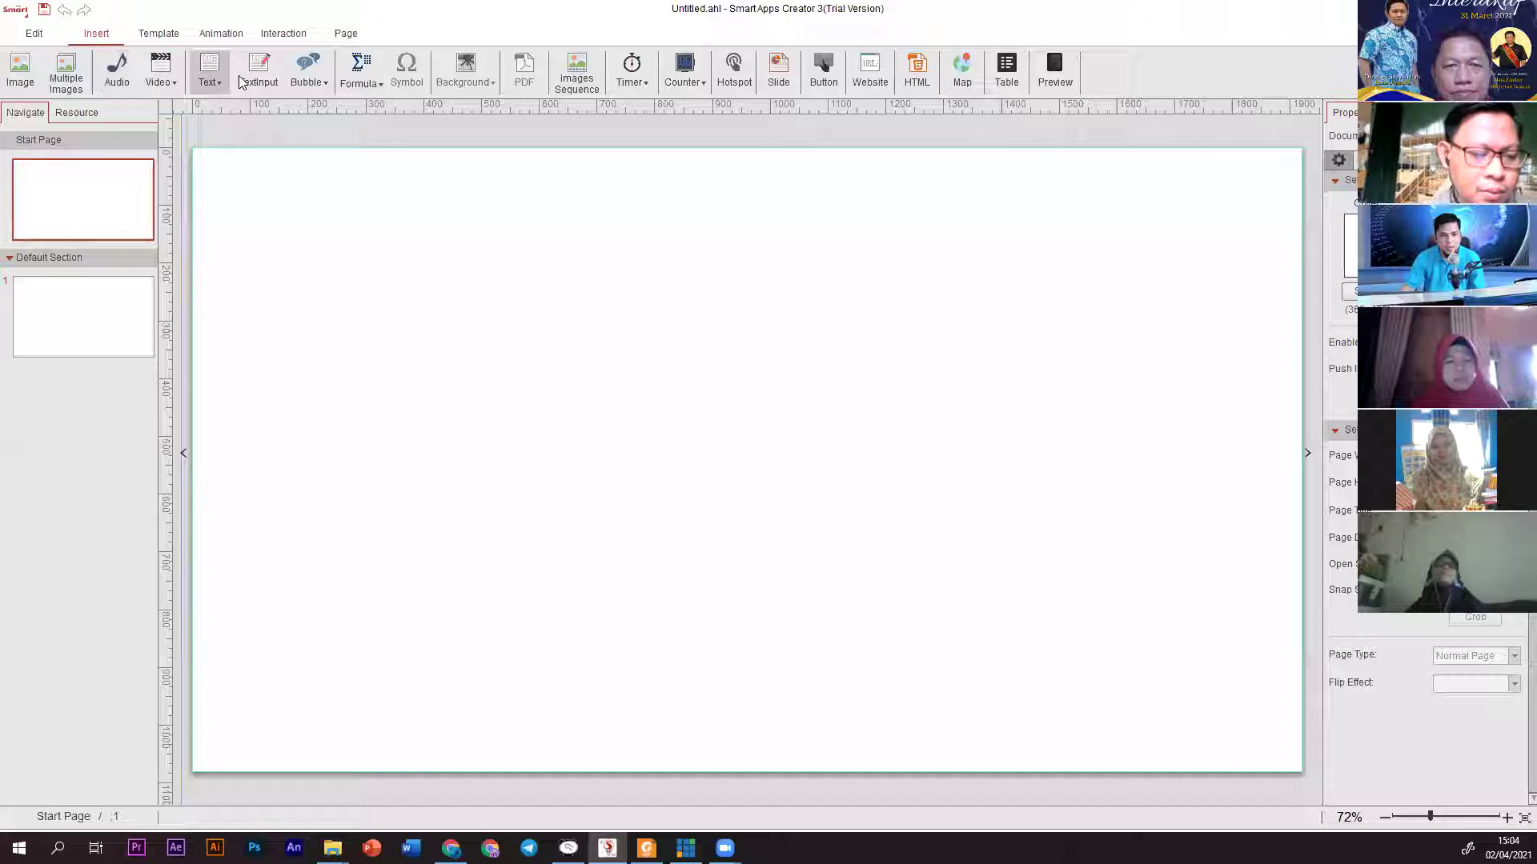
click(364, 76)
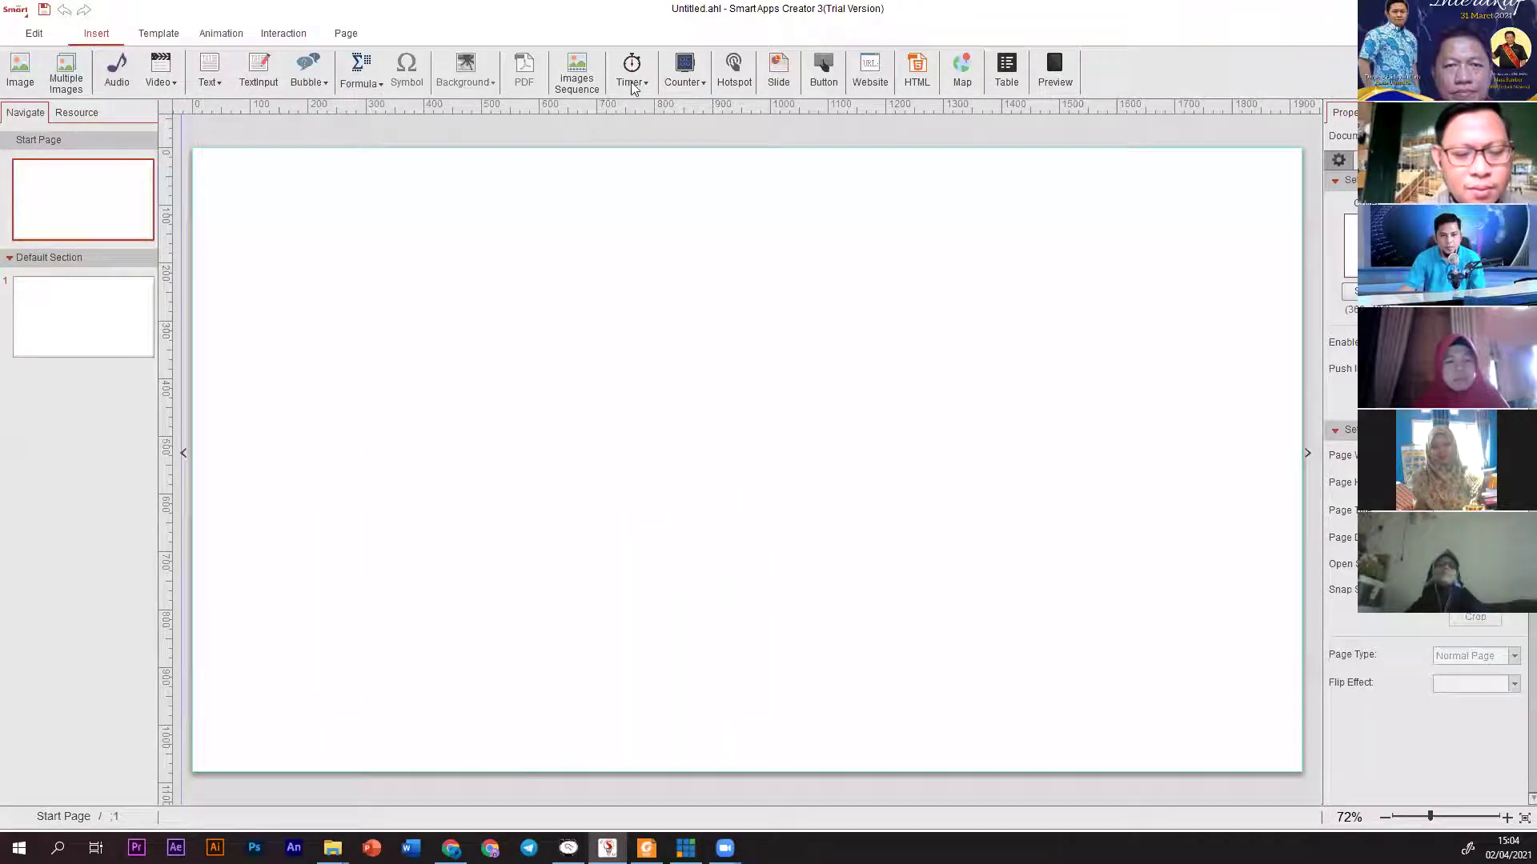
click(701, 81)
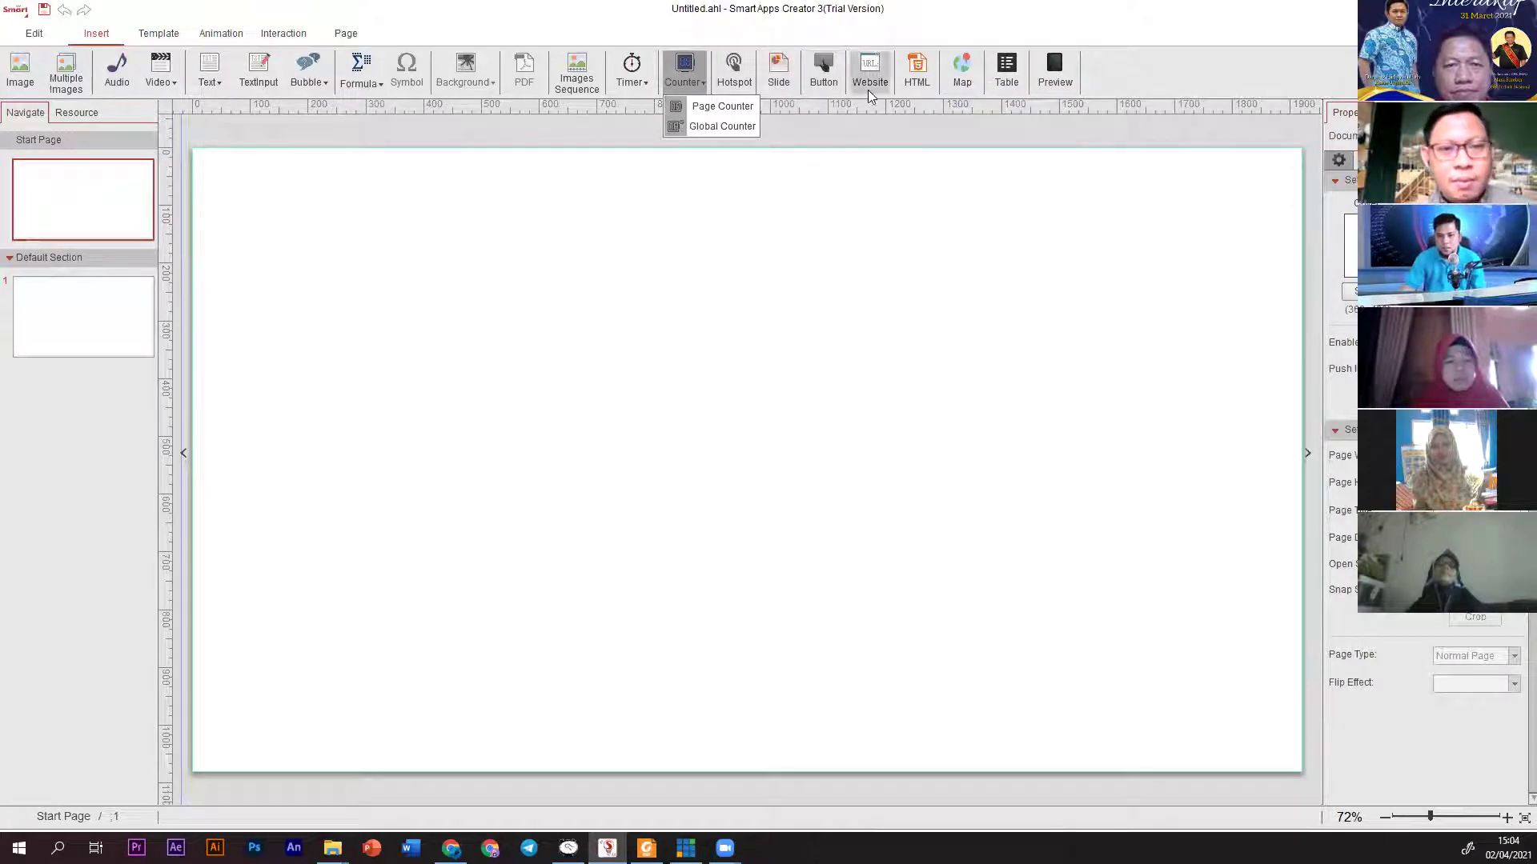
click(999, 250)
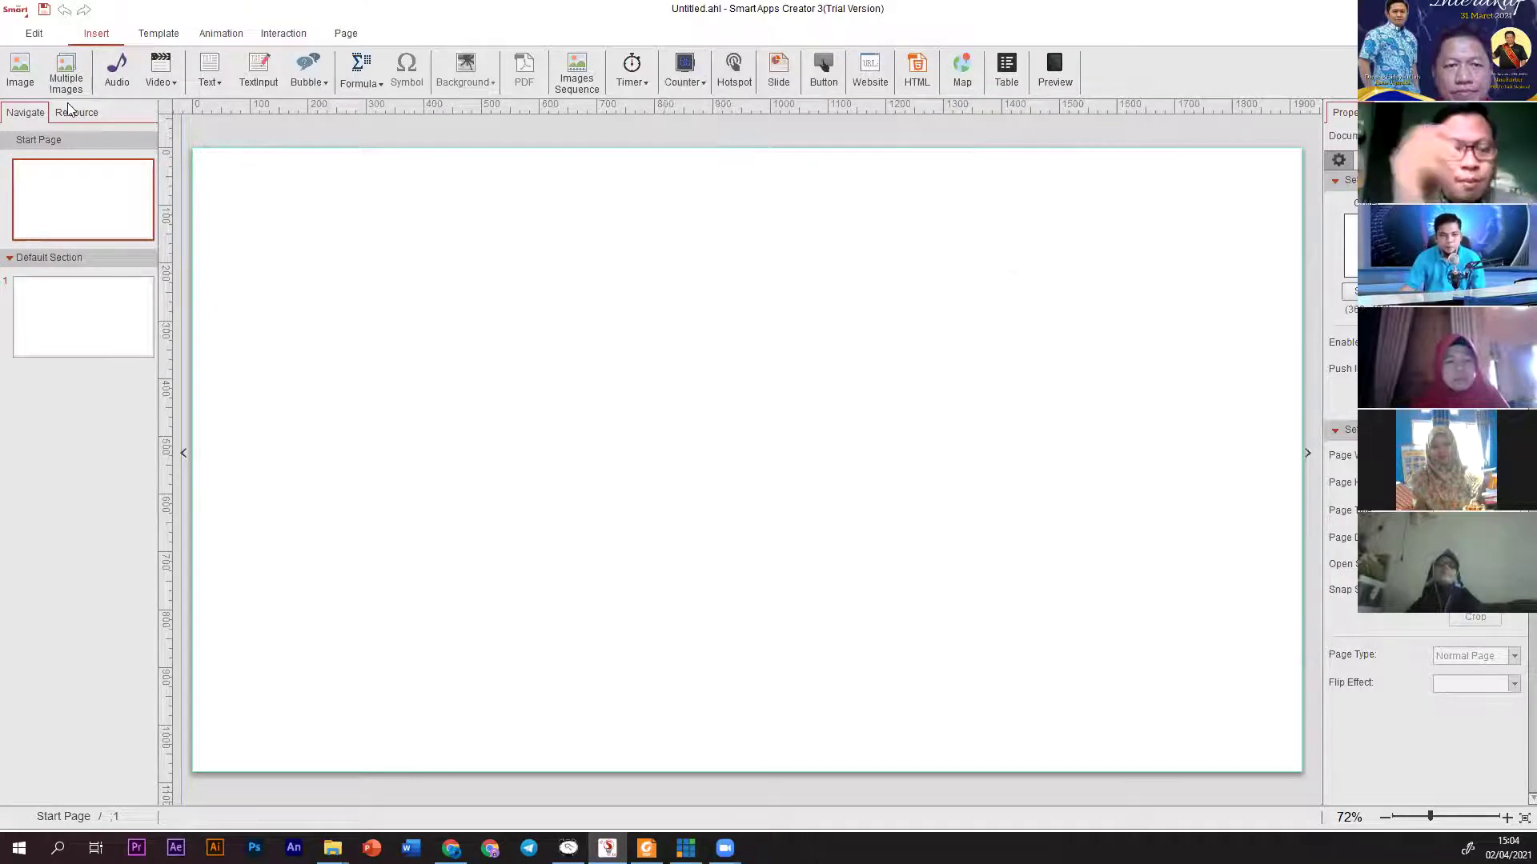
Start inserting an image on the start page and browse to Data (D:) > Pelatihan > Media Edukasi > Tata Surya > Aset Latihan.
click(19, 80)
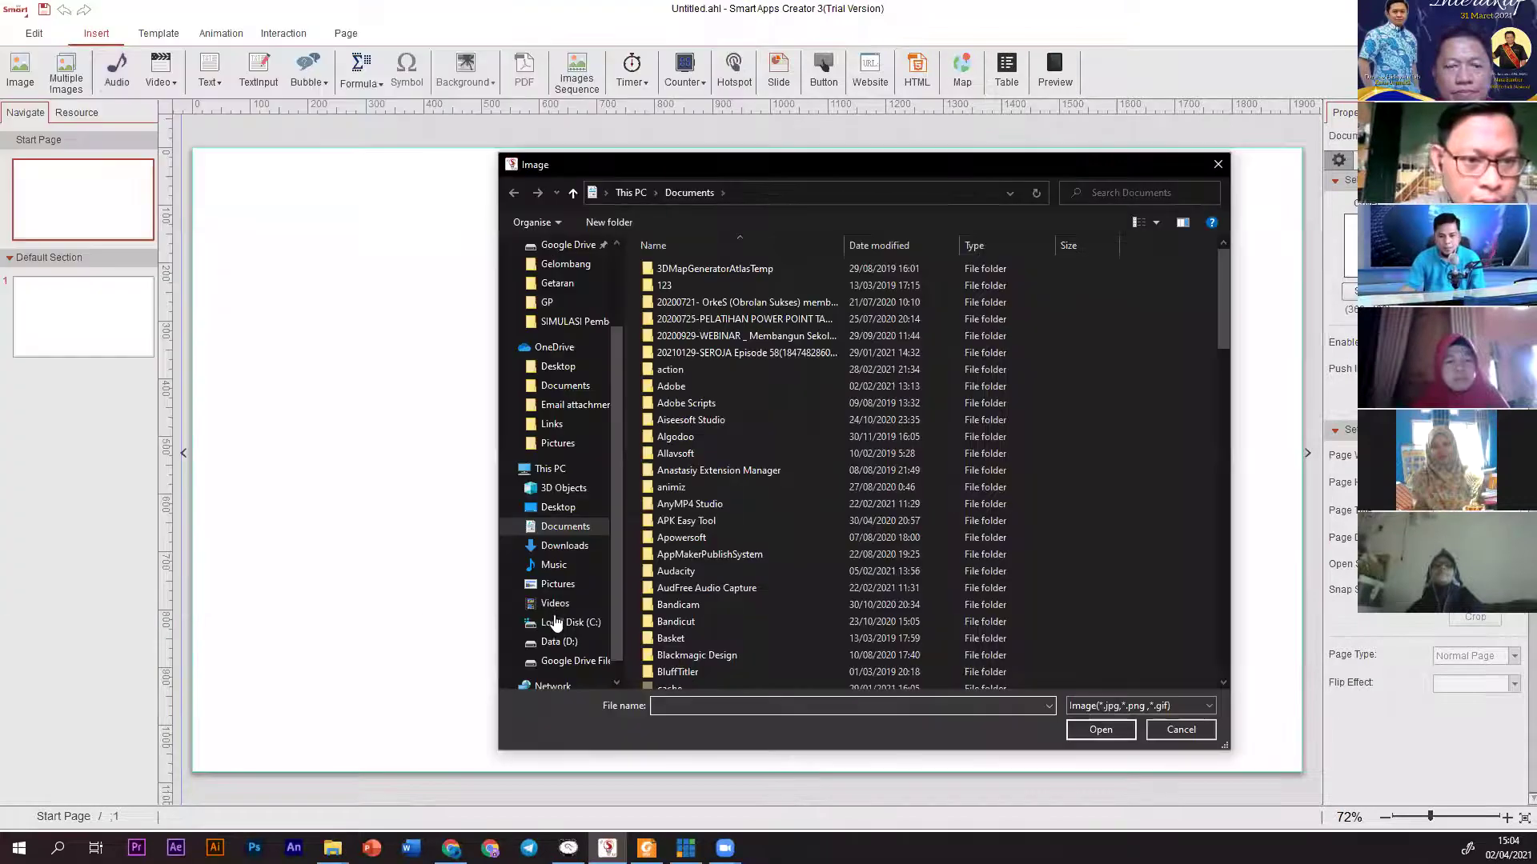
click(559, 641)
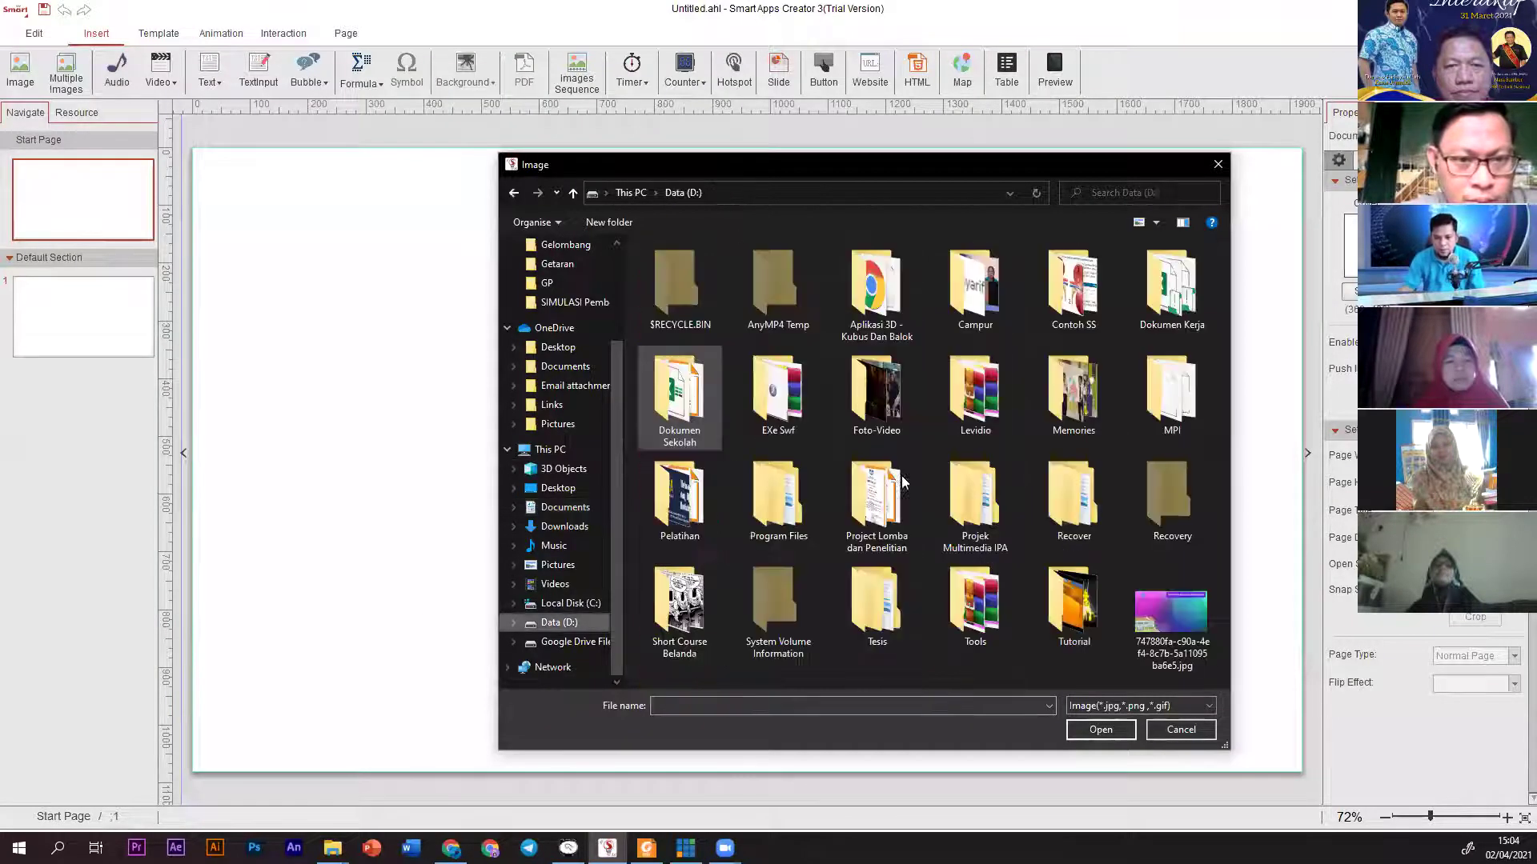
double_click(684, 493)
scroll(692, 576, down, 6)
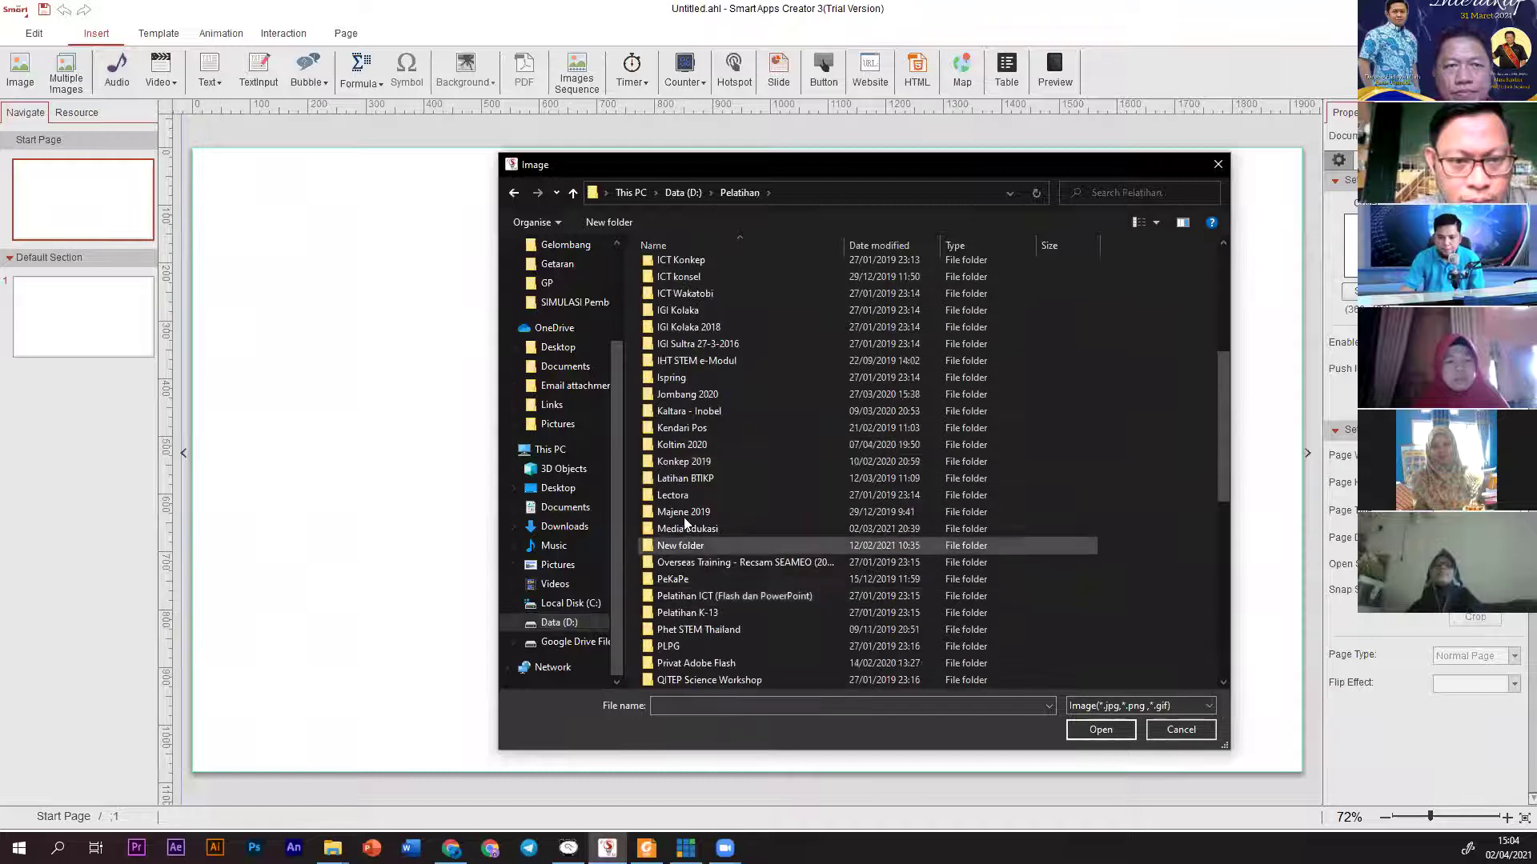
click(687, 534)
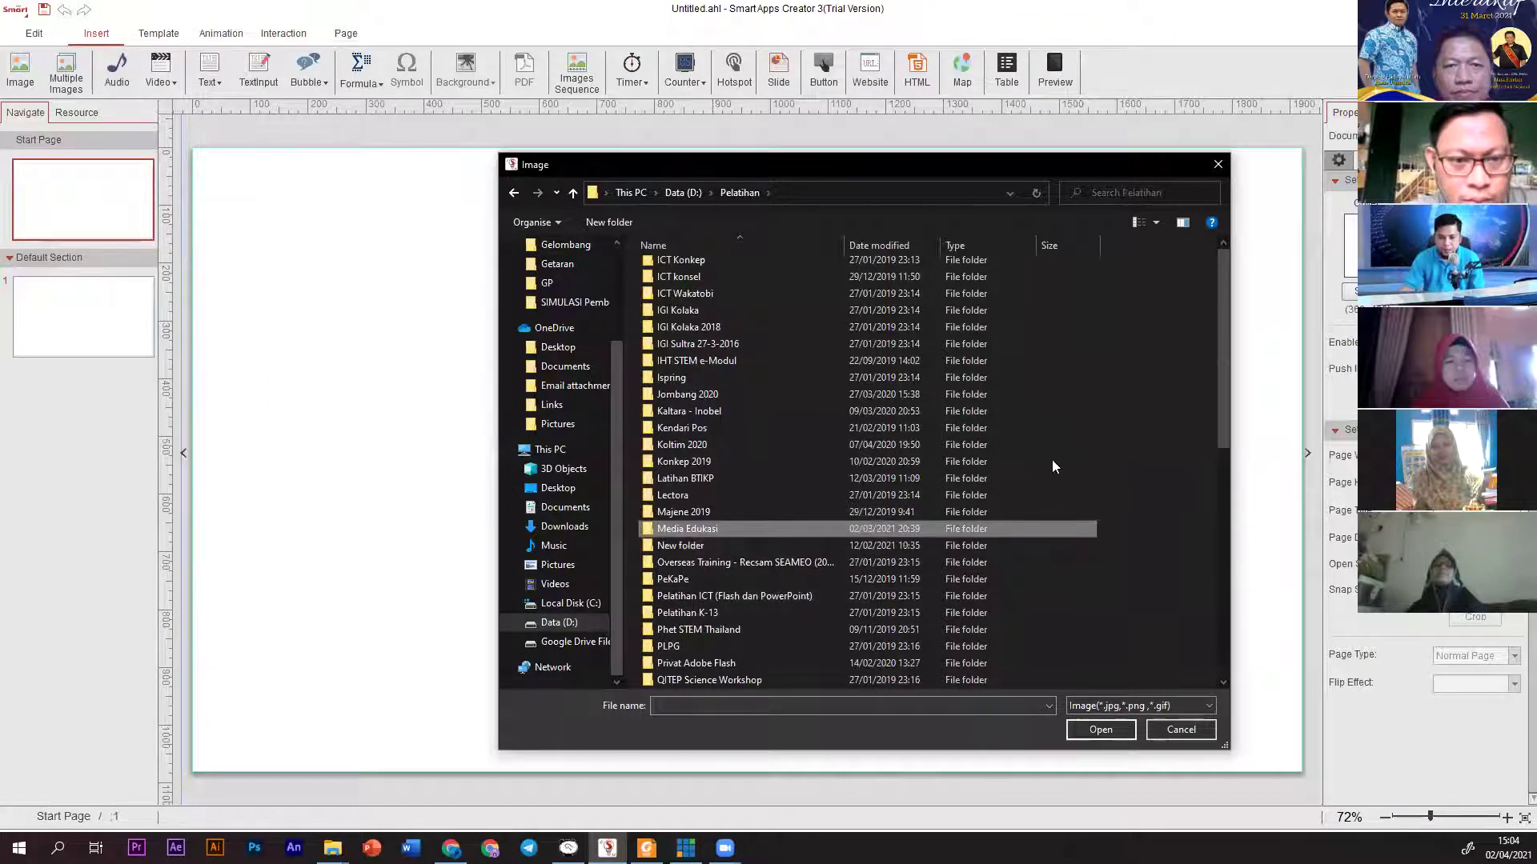
key(Return)
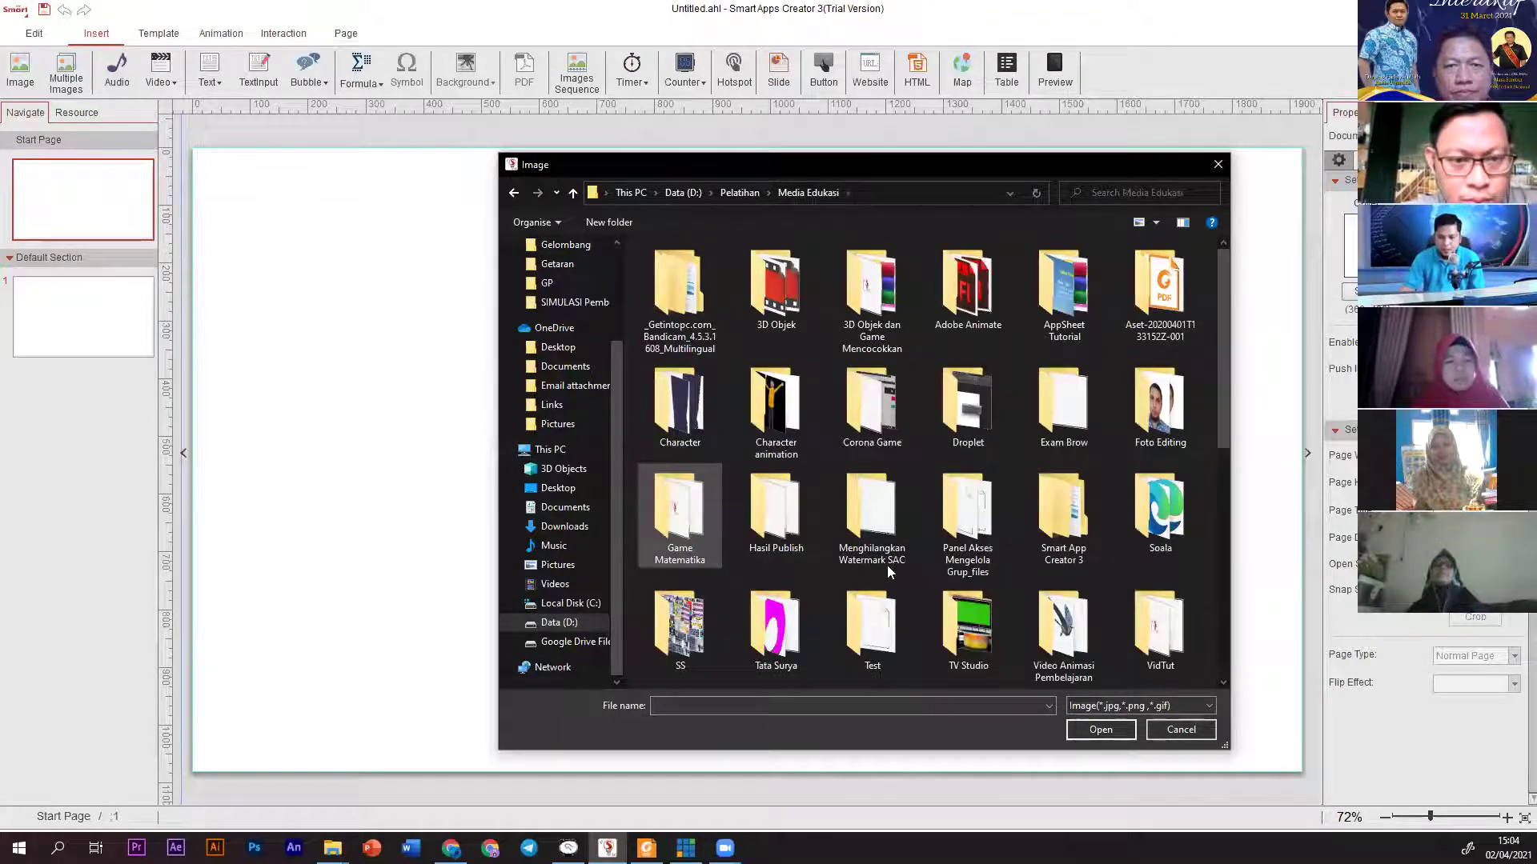
scroll(784, 316, down, 3)
double_click(792, 321)
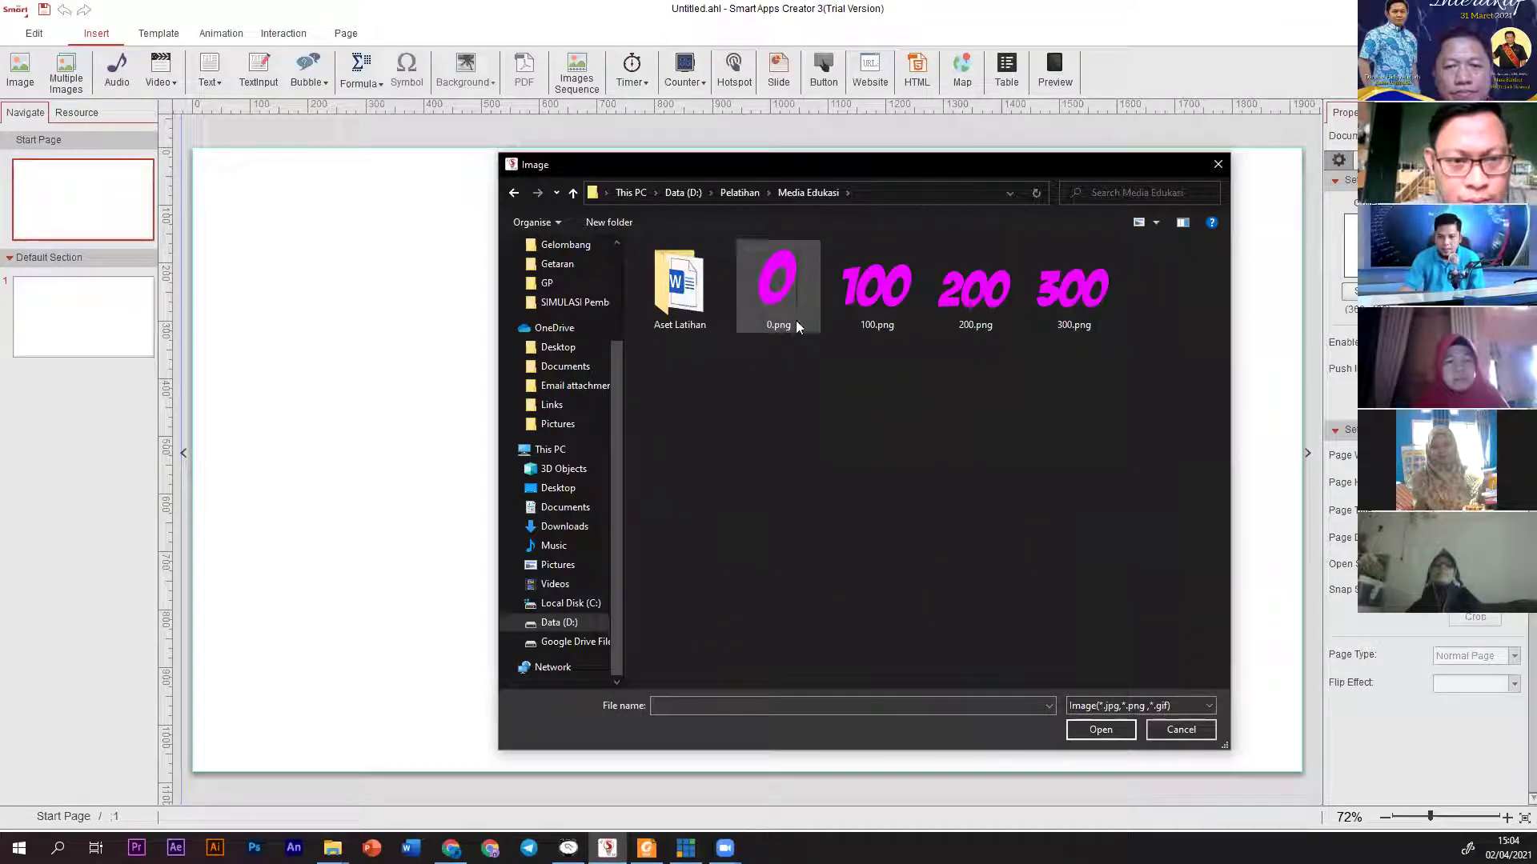
double_click(679, 287)
Switch to the web browser to show Aset Latihan.rar in the Pelatihan Android folder, and return to Smart Apps Creator 3.
click(450, 849)
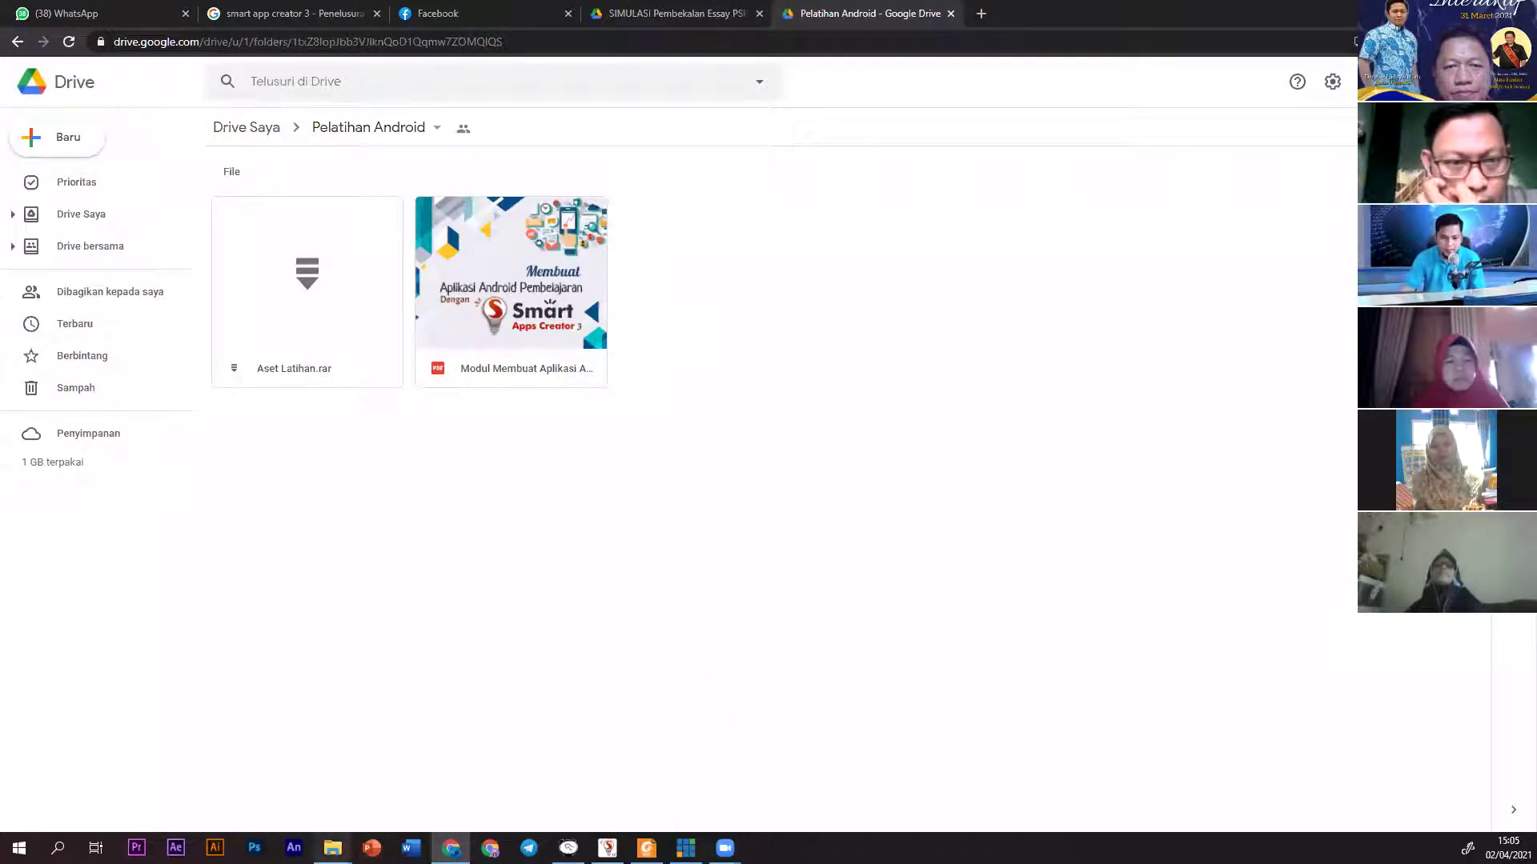
mouse_move(334, 848)
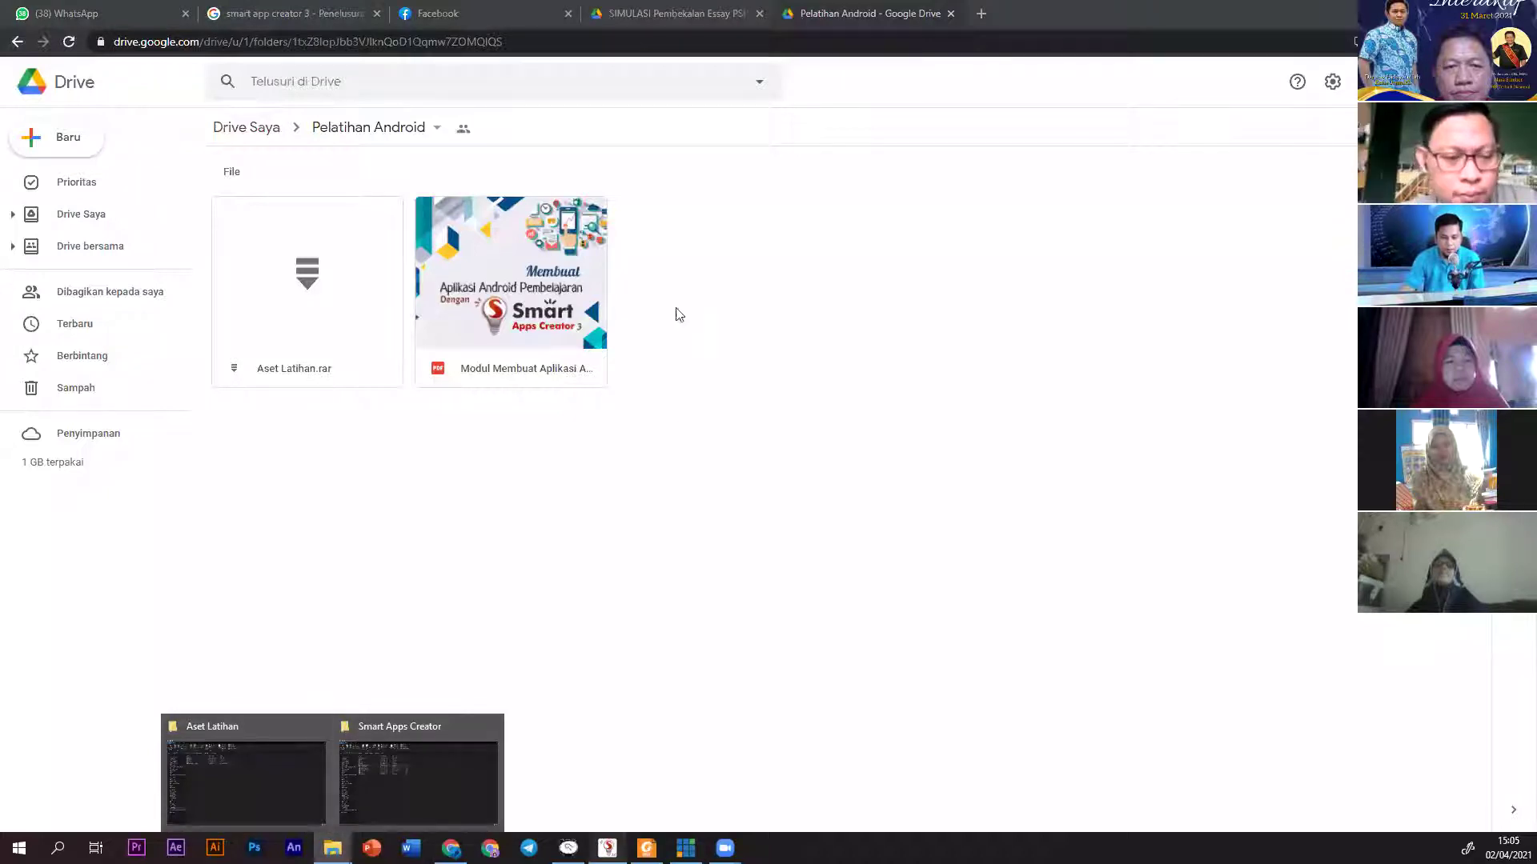
key(alt+Tab)
Insert Background1.png from the Gambar folder on the start page.
double_click(881, 272)
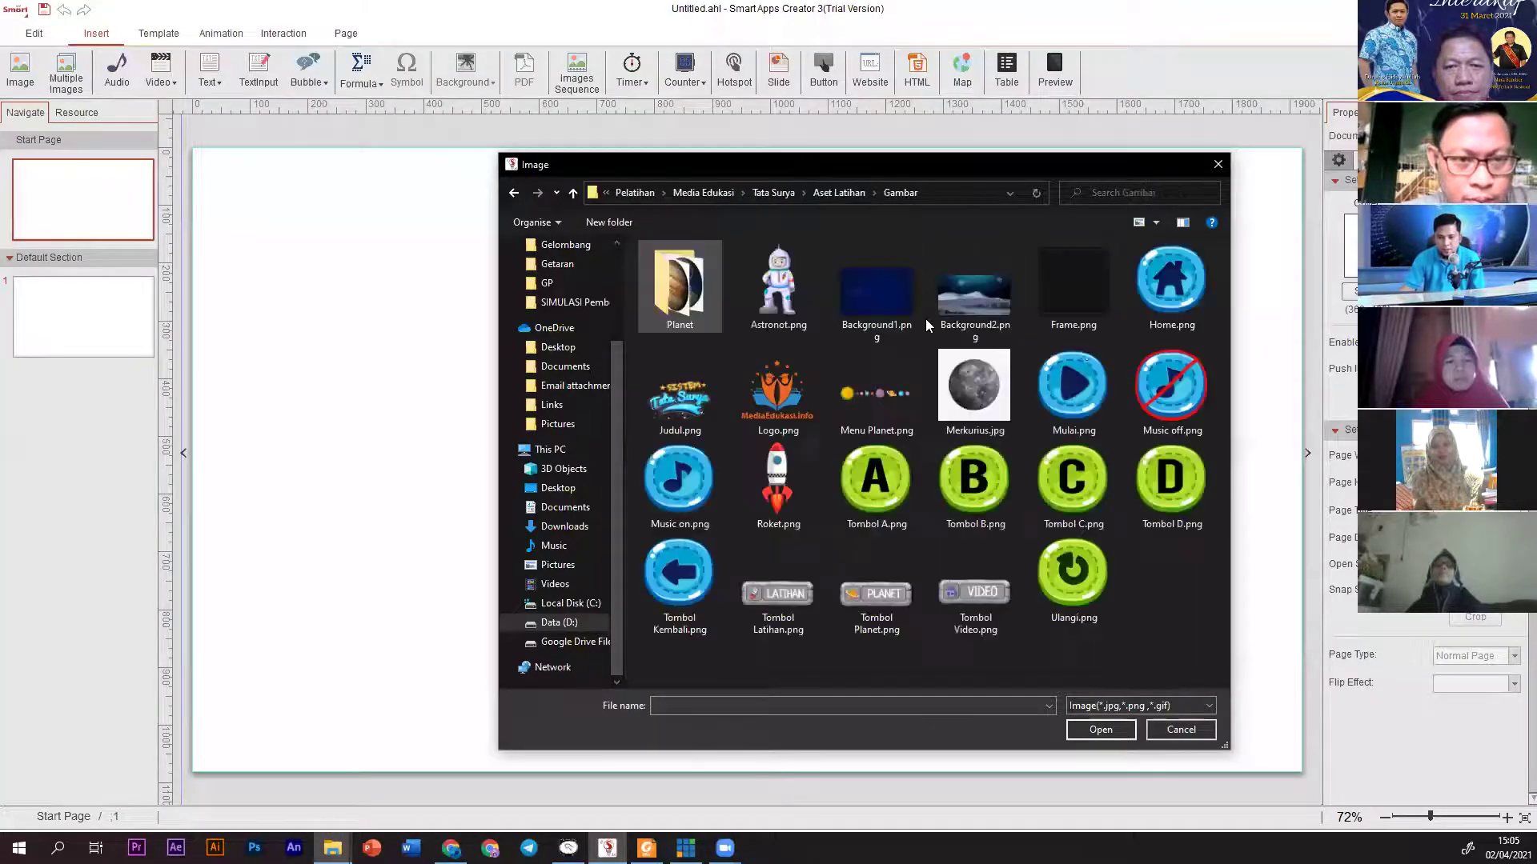
click(878, 296)
double_click(878, 296)
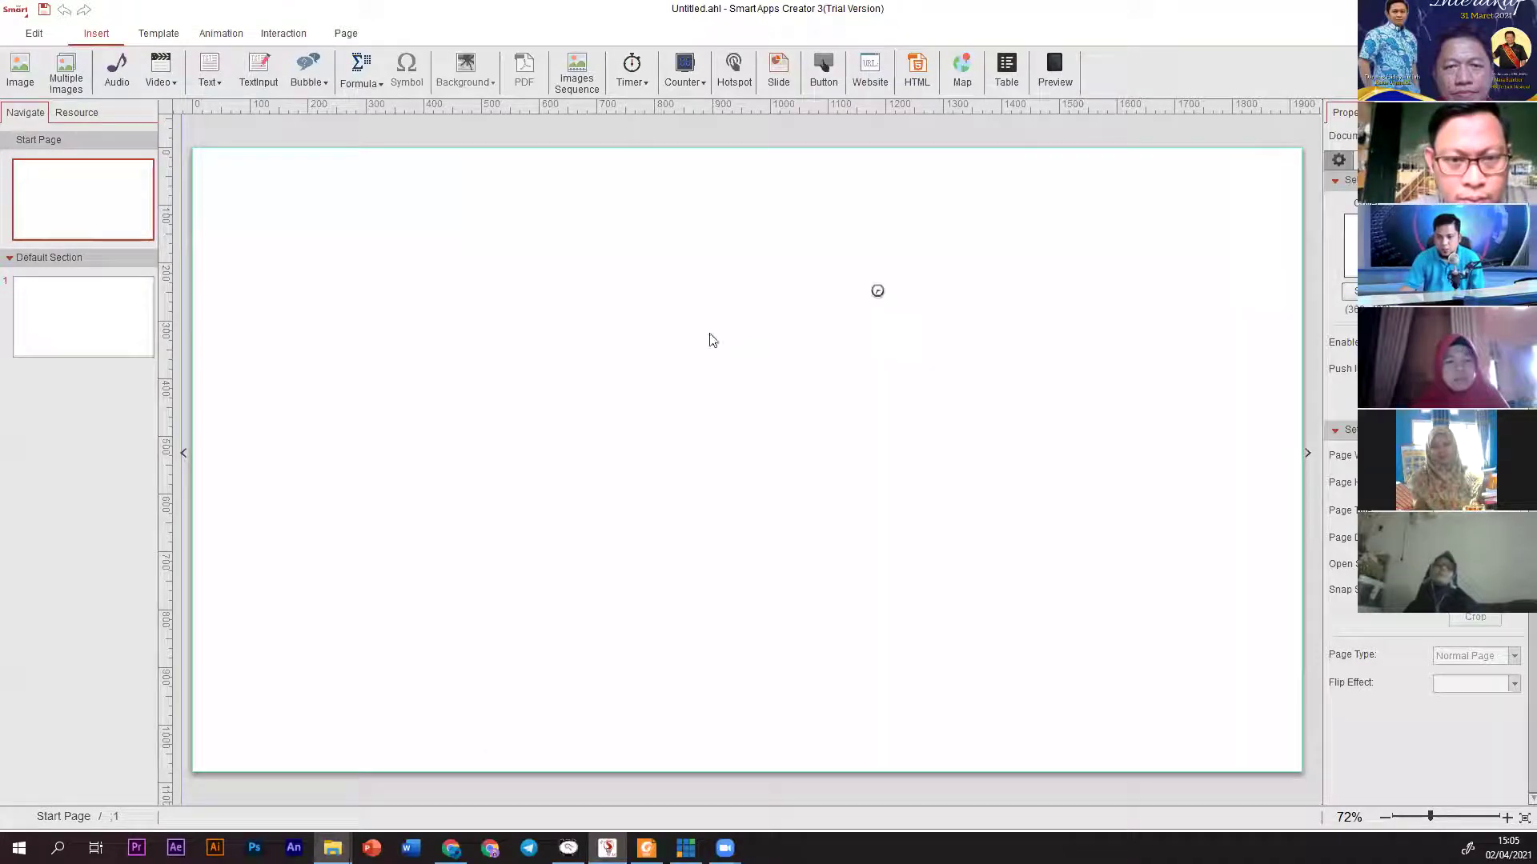
Move the background image around the page and resize it to about 794 by 530 px.
drag(785, 411, 761, 362)
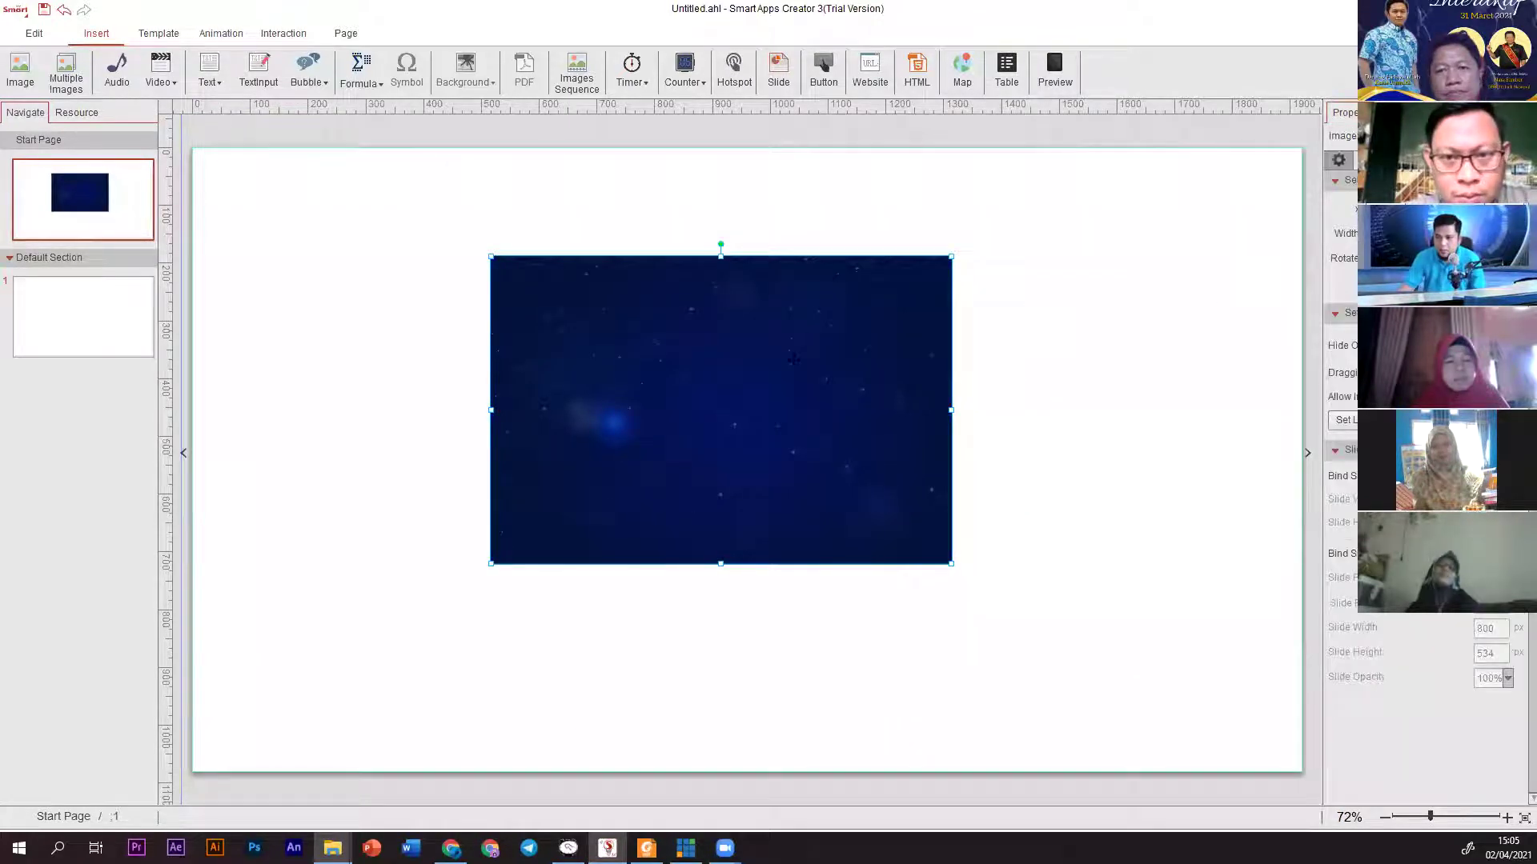
drag(722, 314, 635, 269)
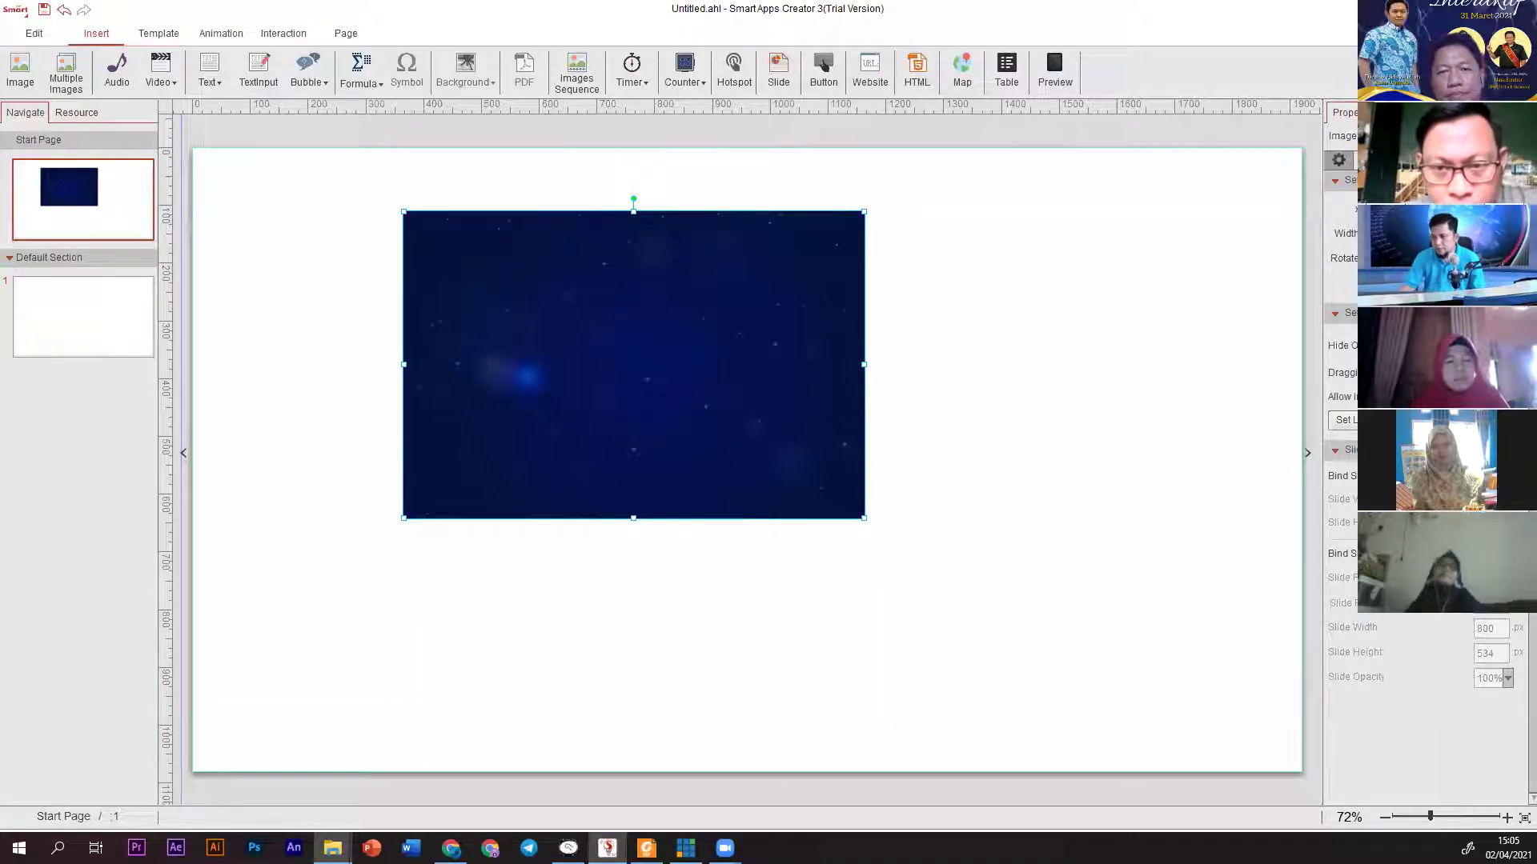
drag(743, 298, 784, 317)
mouse_move(904, 537)
mouse_down()
mouse_move(965, 579)
mouse_move(901, 535)
mouse_up()
Stretch the background image to fill the whole start page and refresh the page's thumbnail.
right_click(781, 390)
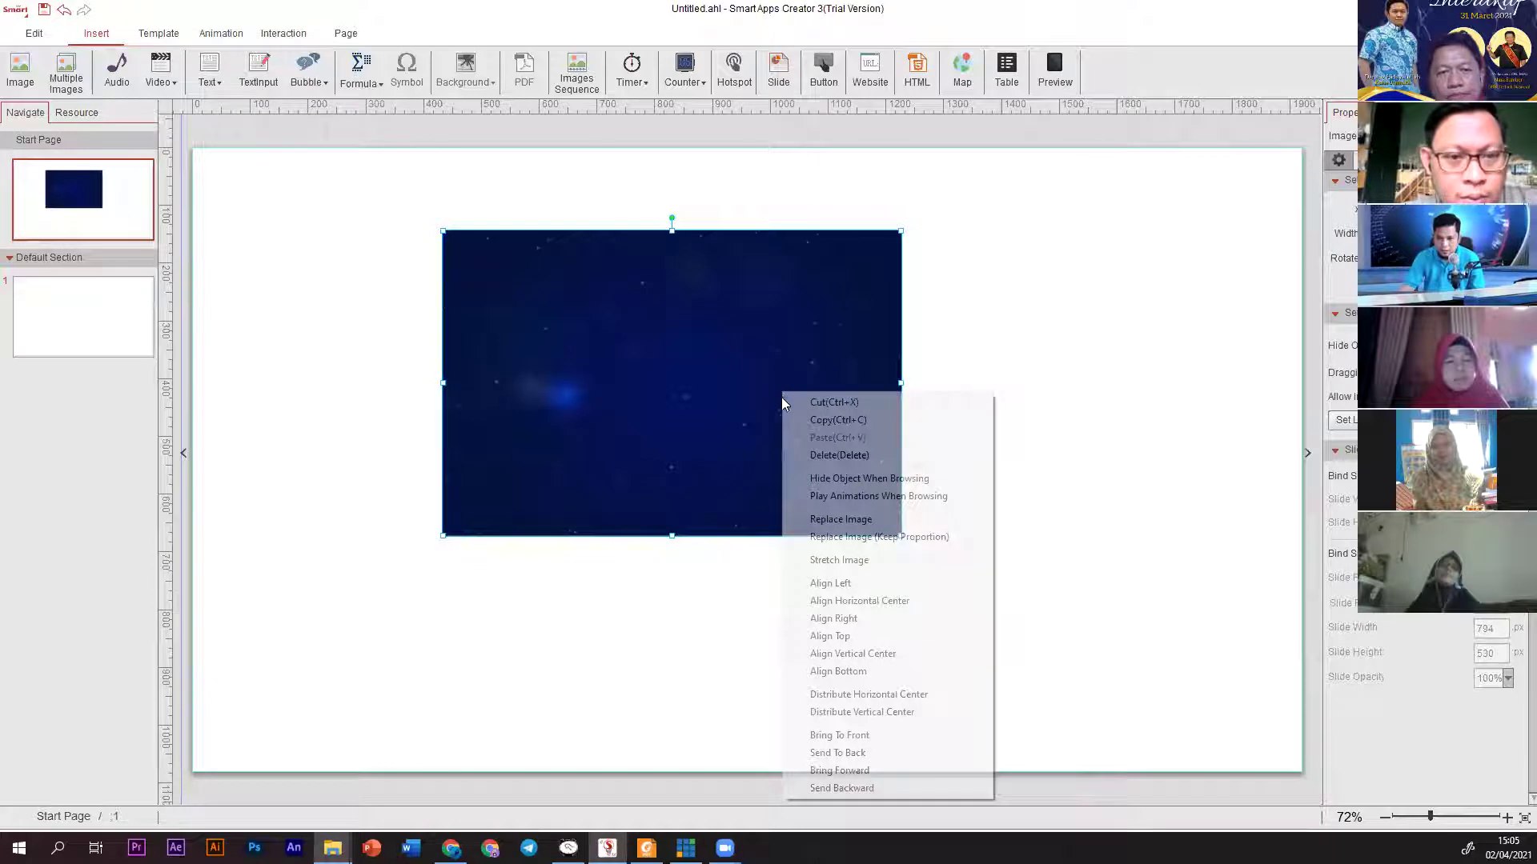
click(859, 564)
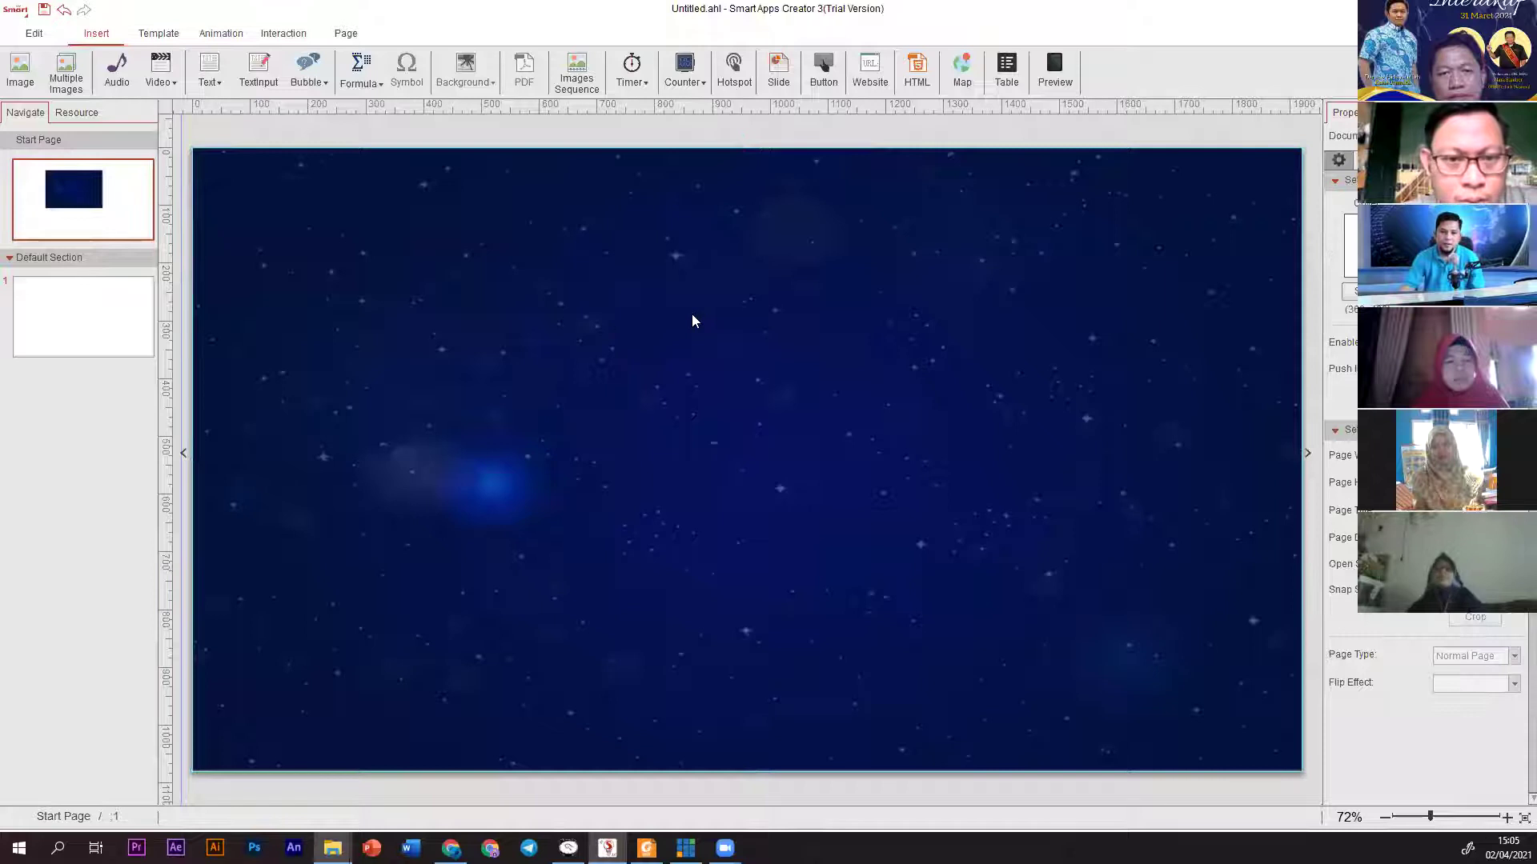
click(127, 343)
click(124, 215)
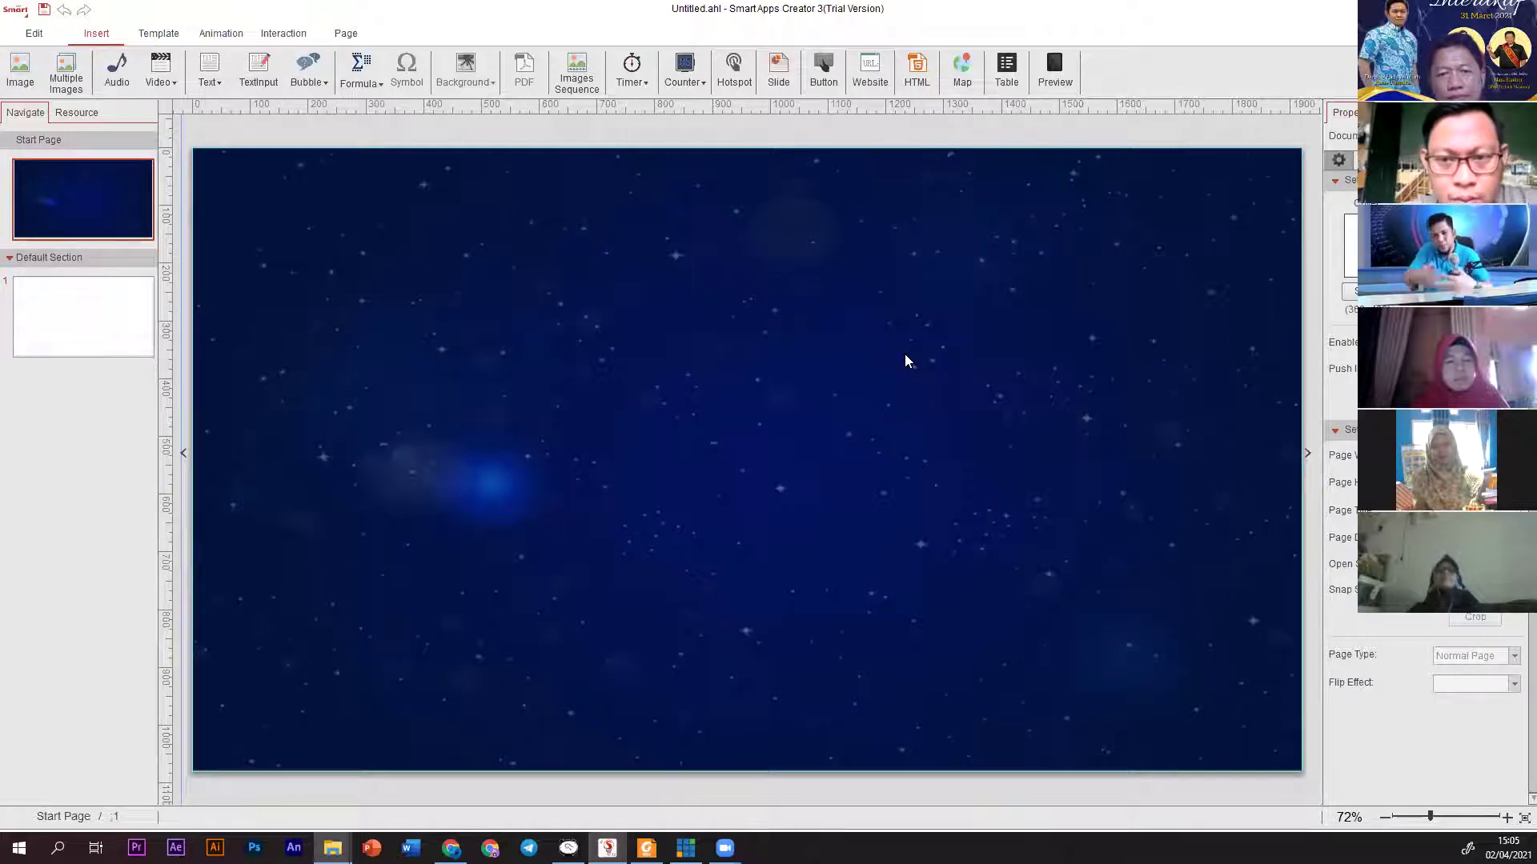
Insert Logo.png on the start page, enlarge it proportionally and place it in the middle of the page.
click(23, 73)
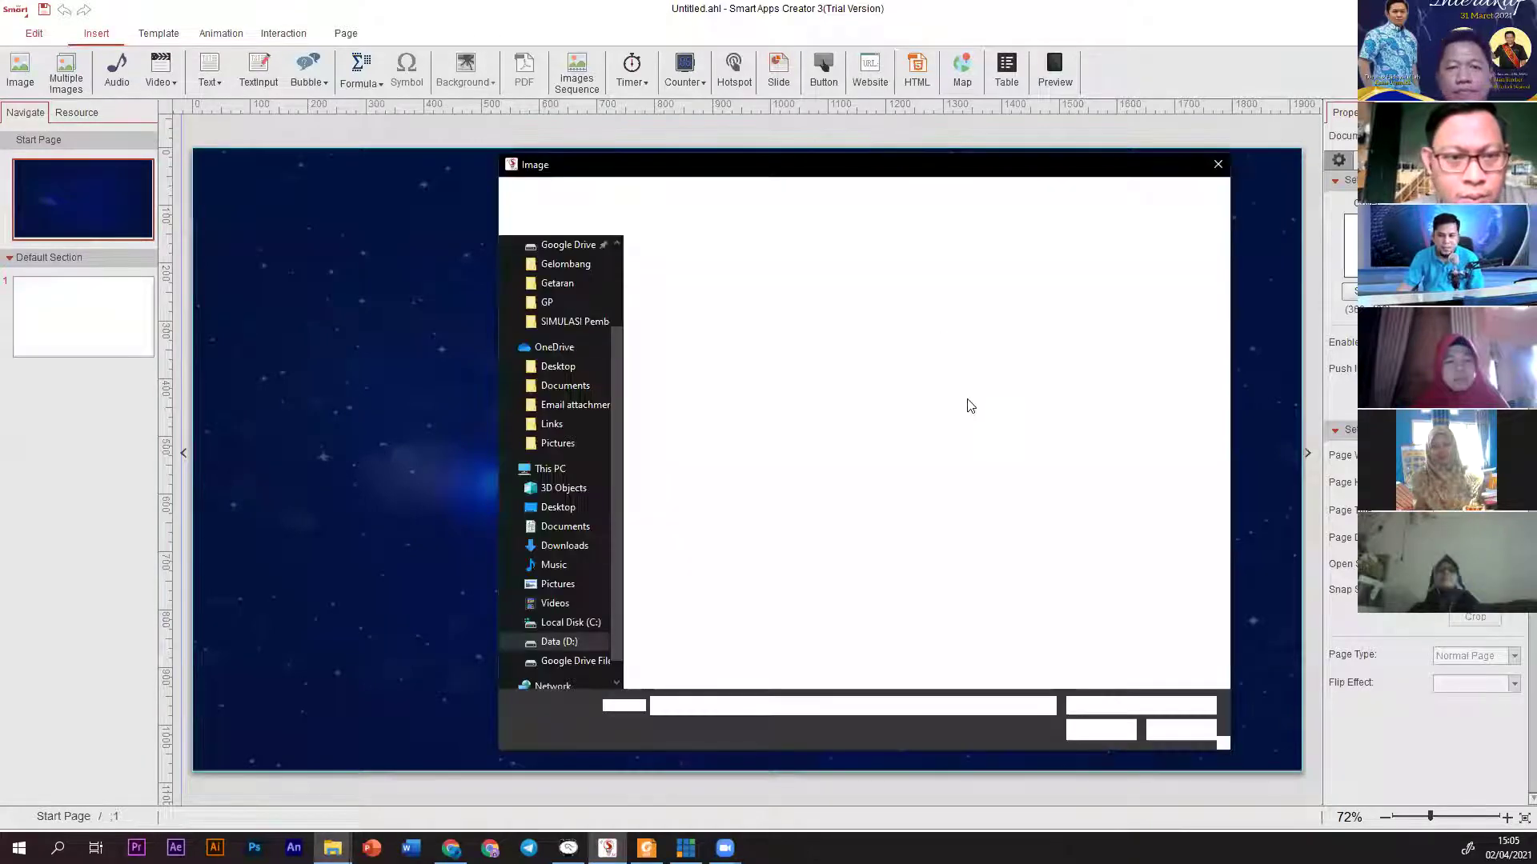
double_click(775, 390)
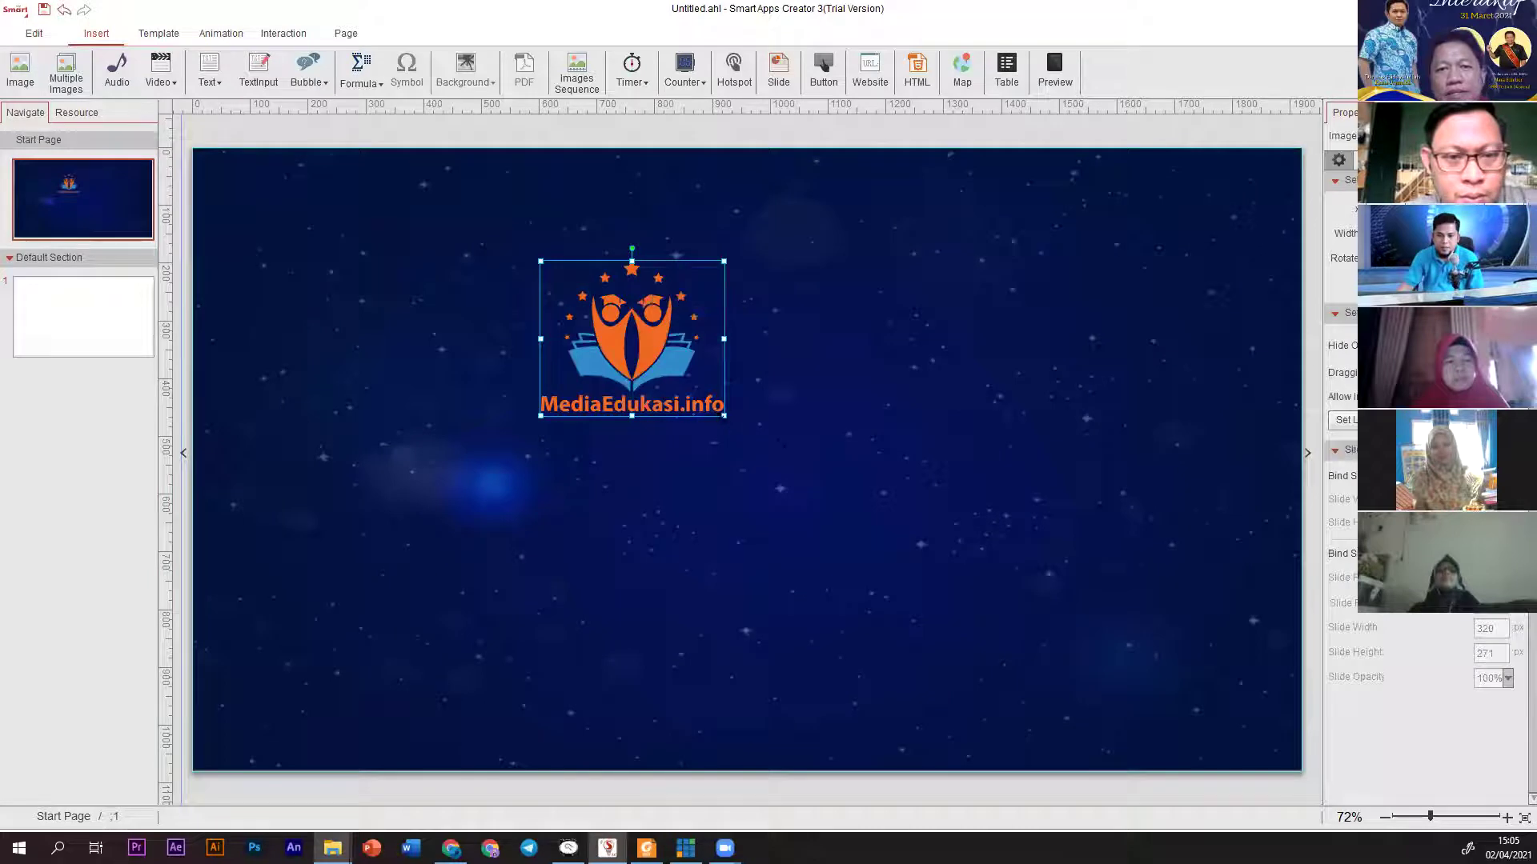
drag(725, 396, 958, 521)
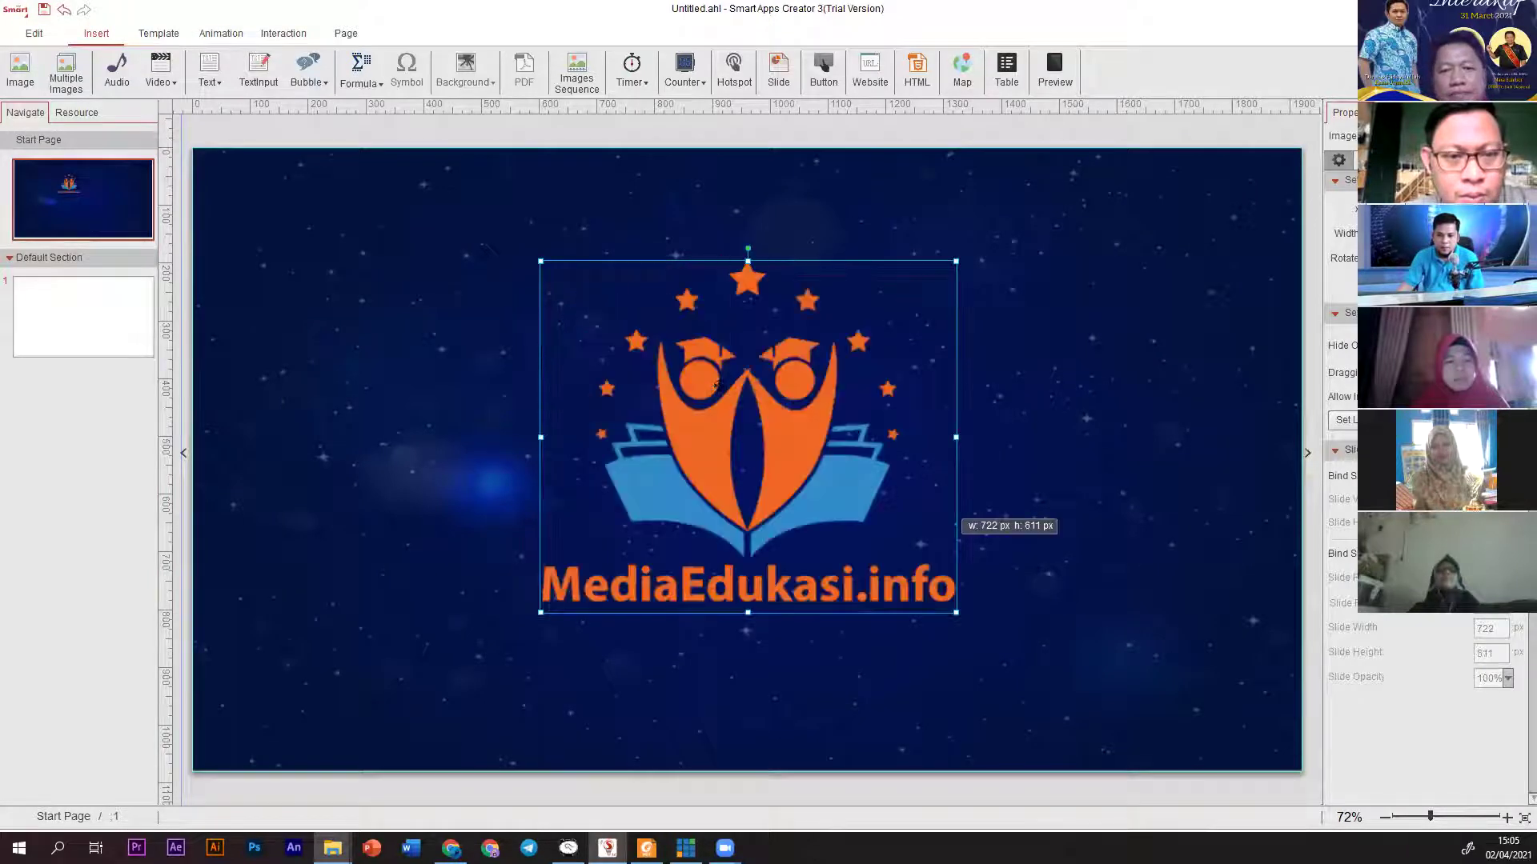
click(260, 130)
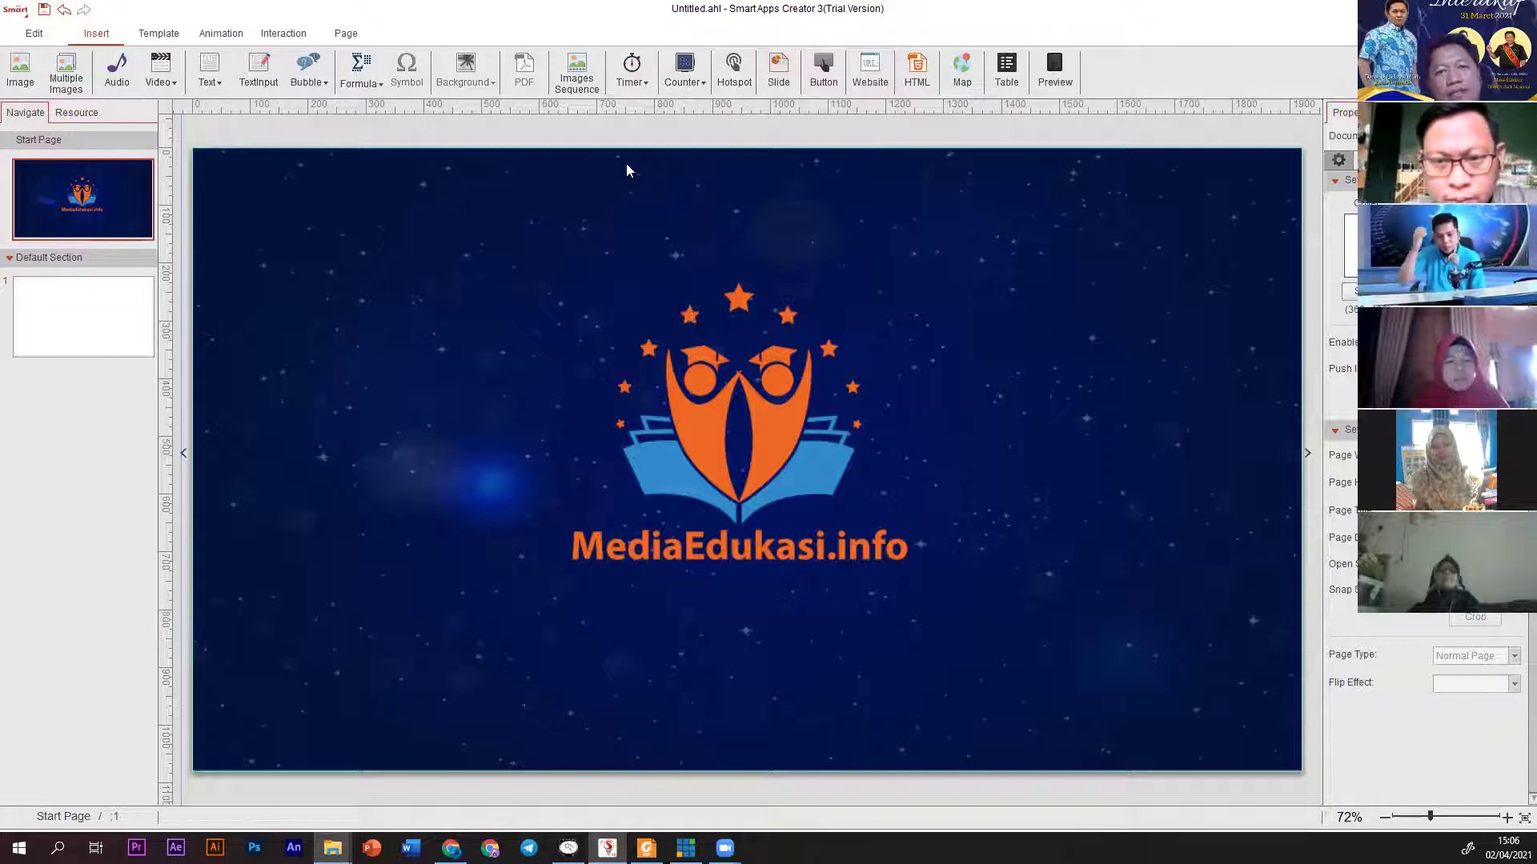
Preview the project to check the start page and the page that follows it, and close the preview.
click(1053, 80)
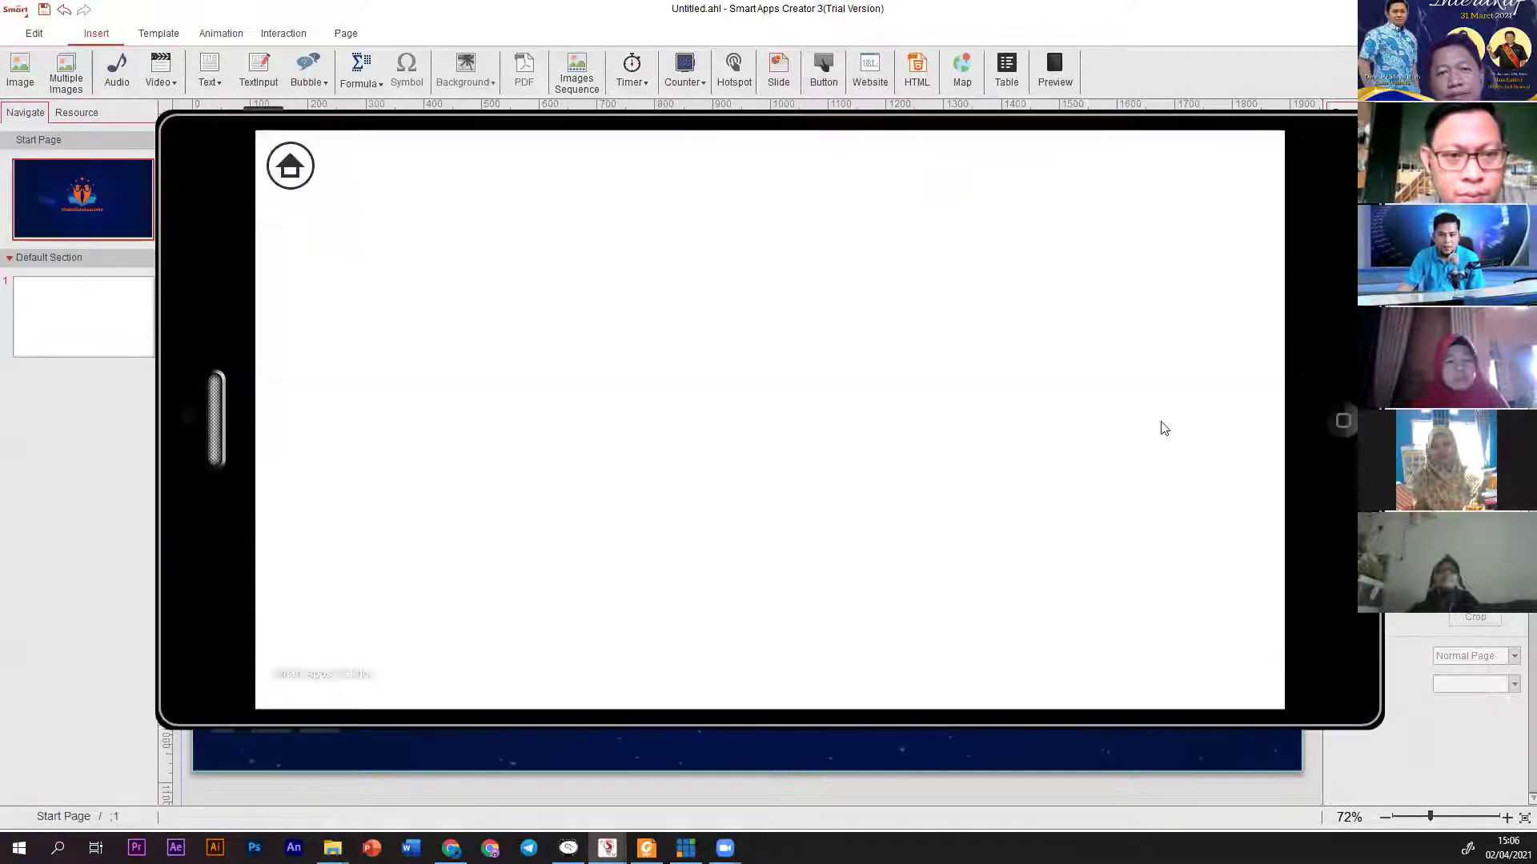
click(1345, 418)
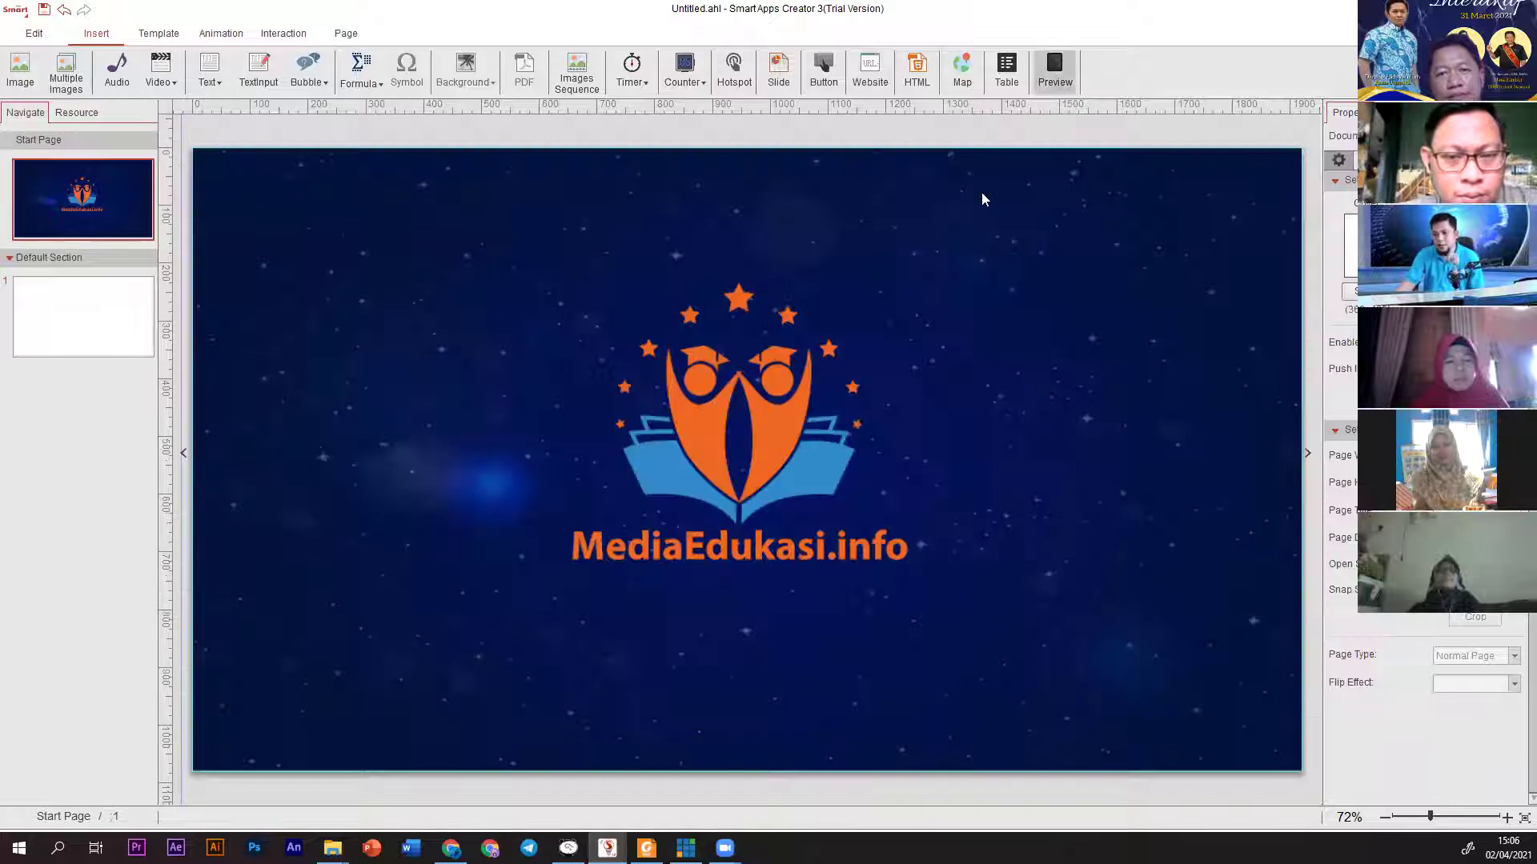
drag(45, 142, 1287, 149)
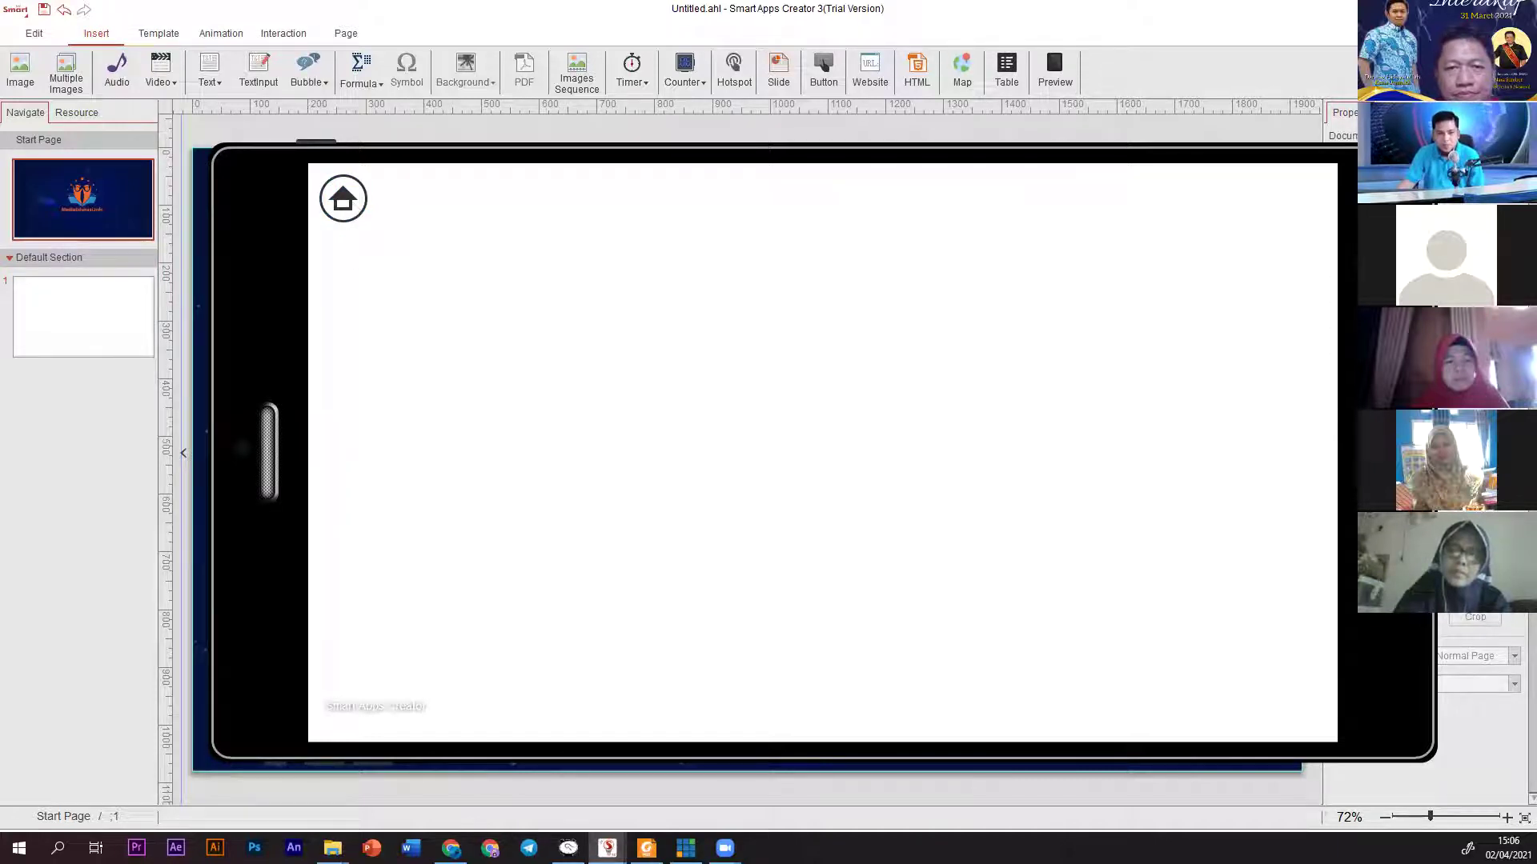
key(Escape)
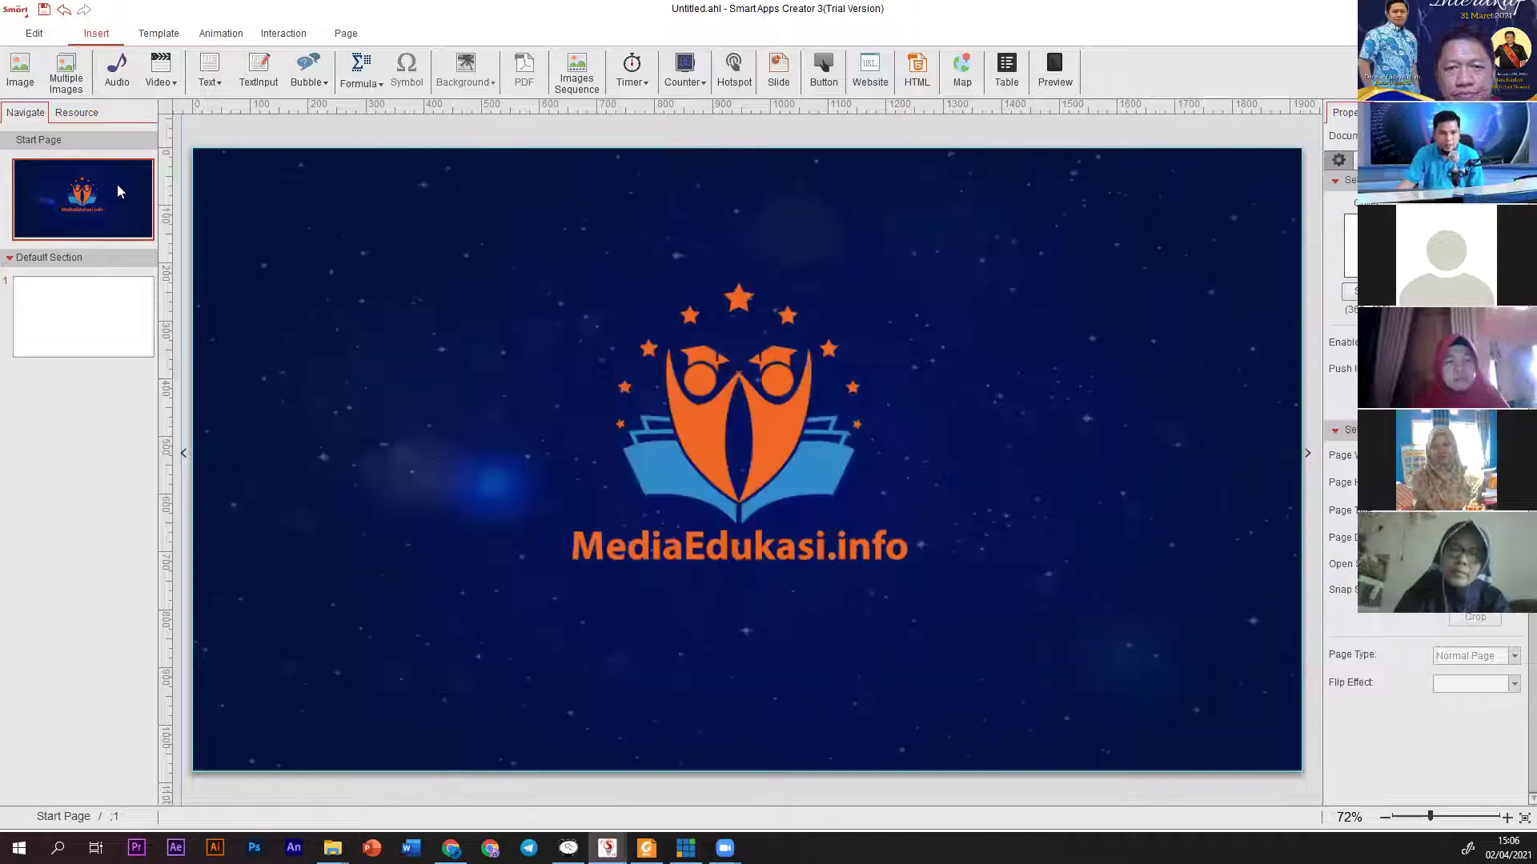
Open the page navigation settings, and check the Splash Screen section of the module in Foxit Reader before returning to Smart Apps Creator 3.
click(346, 34)
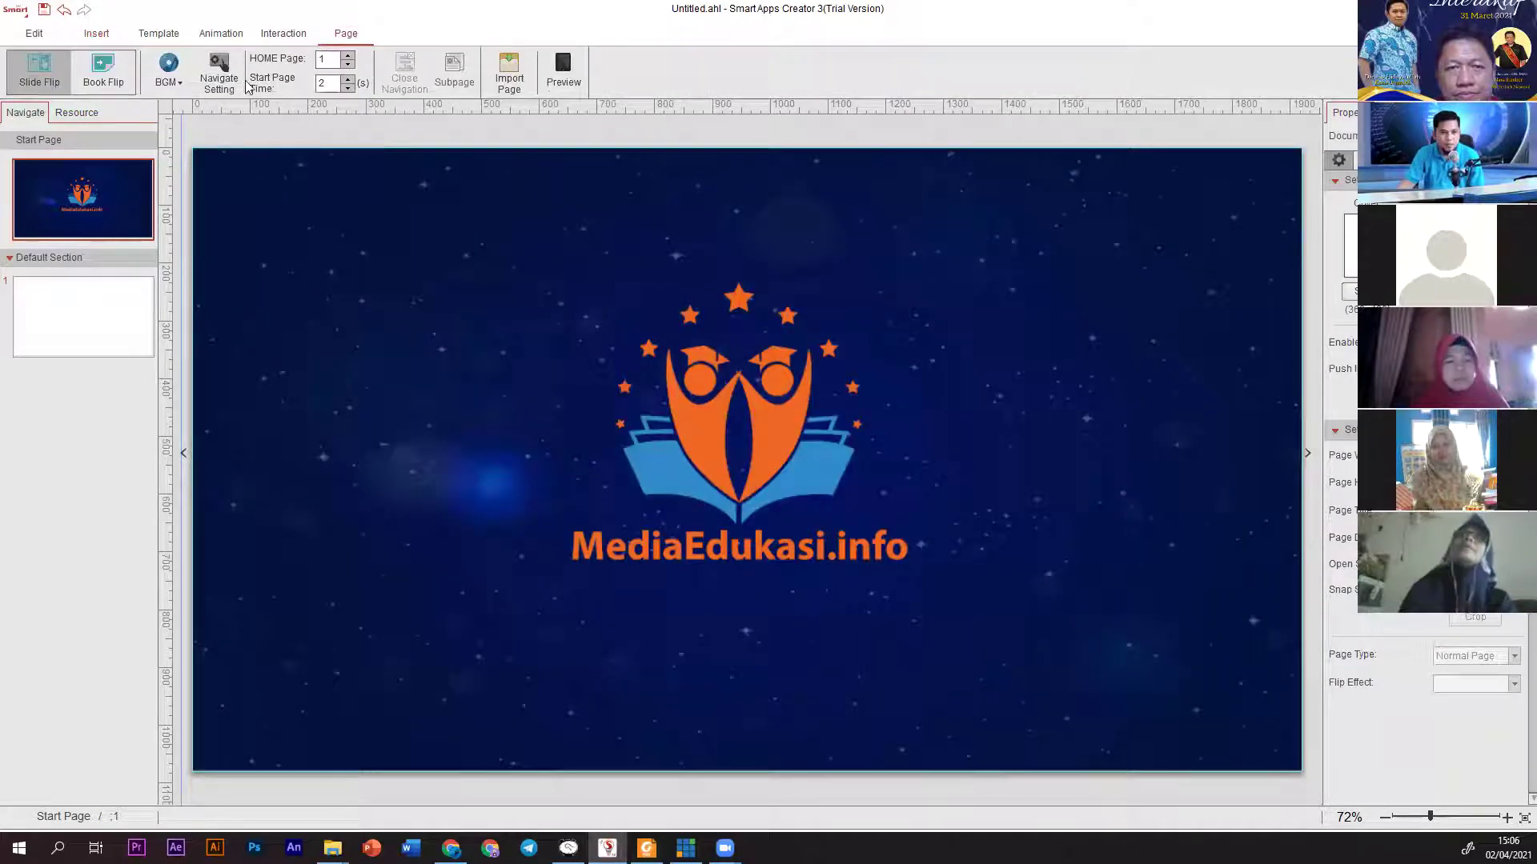
click(208, 75)
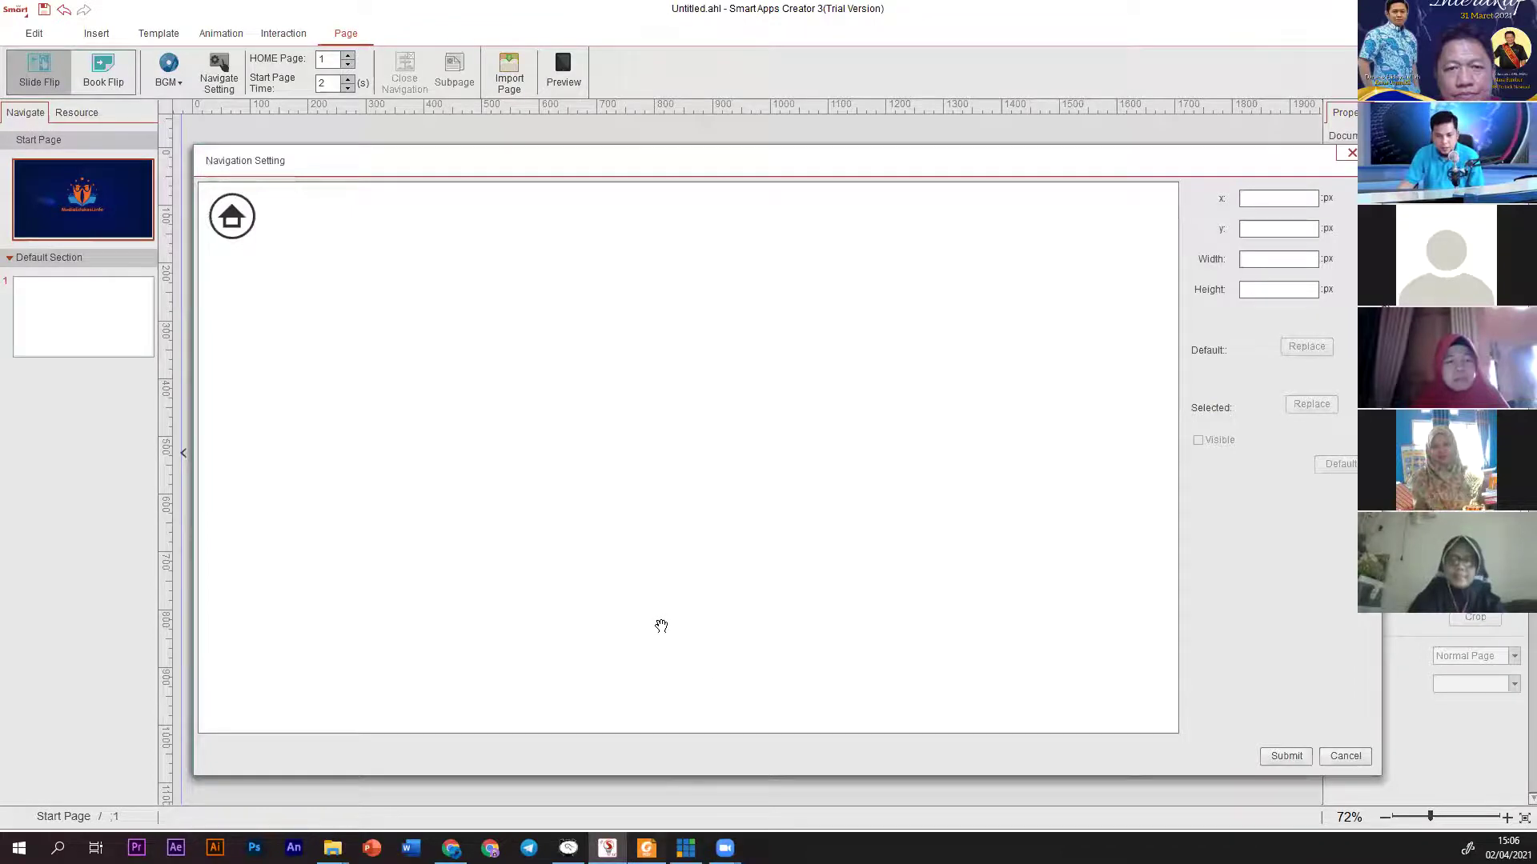
key(alt+Tab)
scroll(720, 471, down, 5)
scroll(689, 737, down, 10)
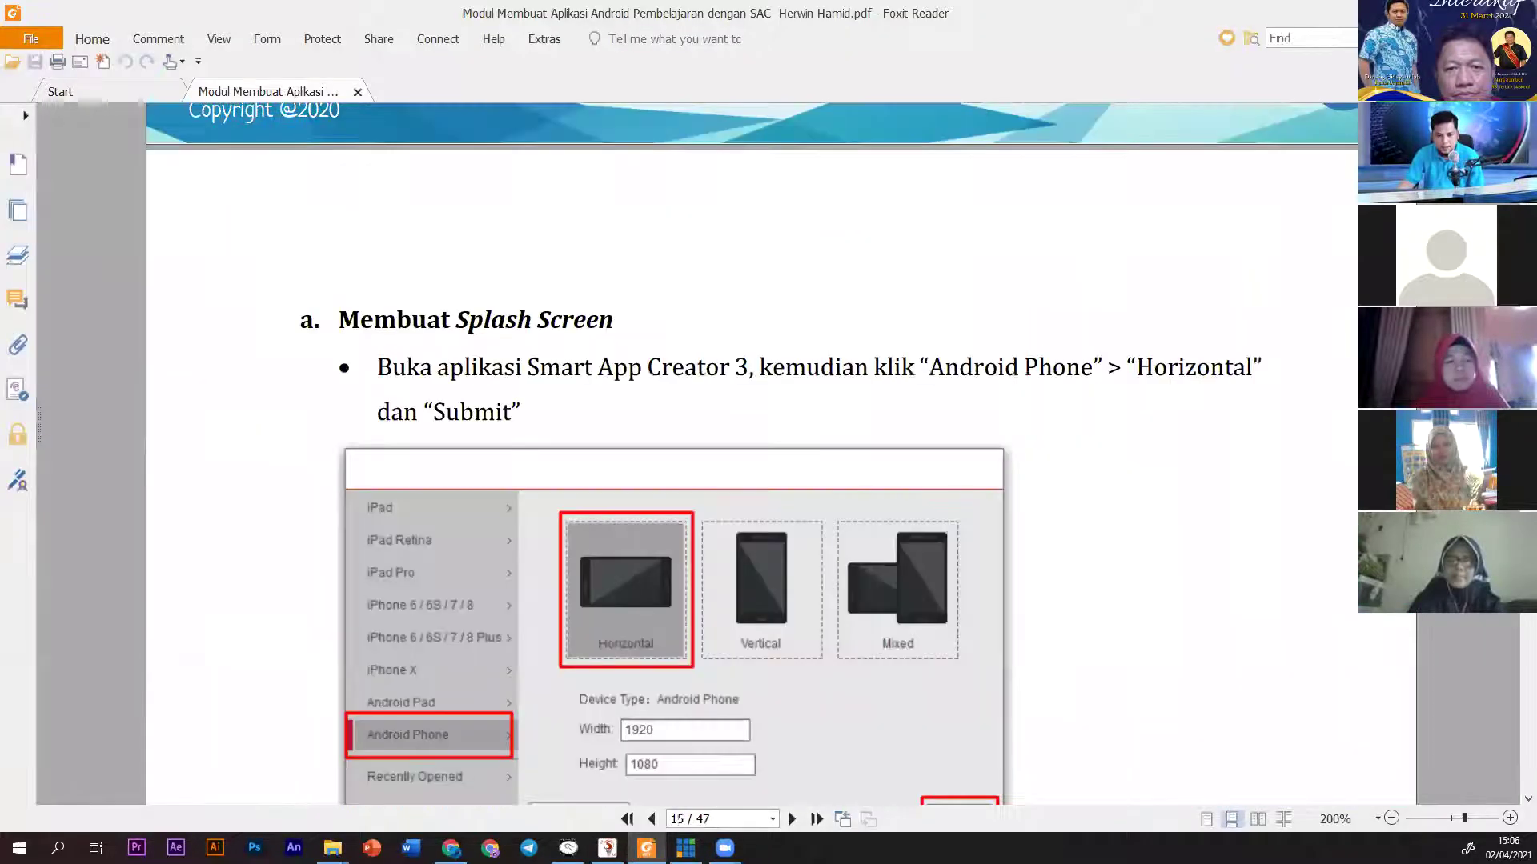
key(alt+Tab)
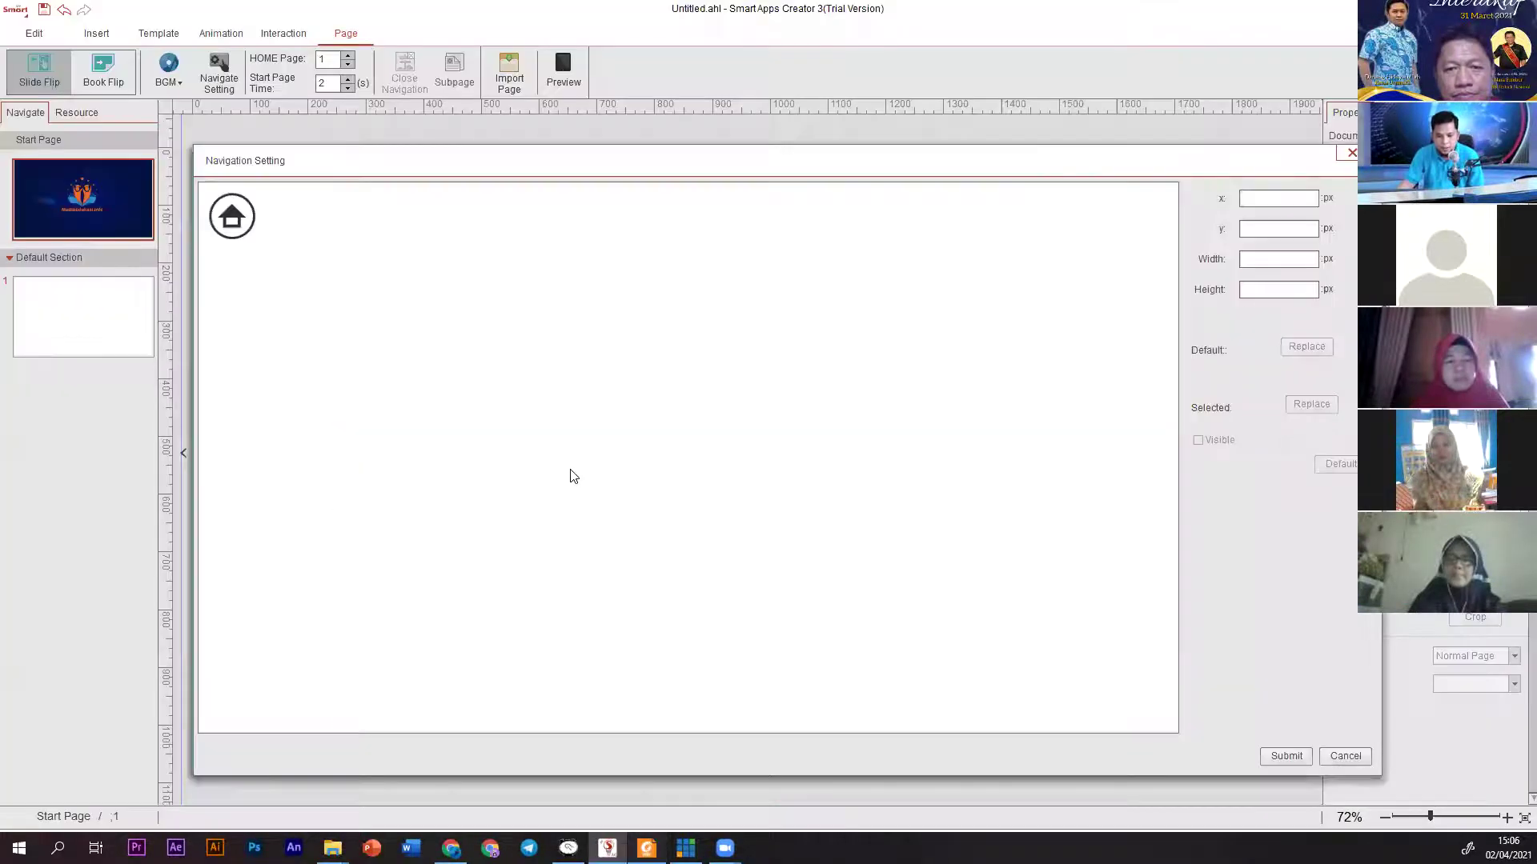
Make the Home navigation button invisible, submit the navigation settings, and preview the project.
click(243, 211)
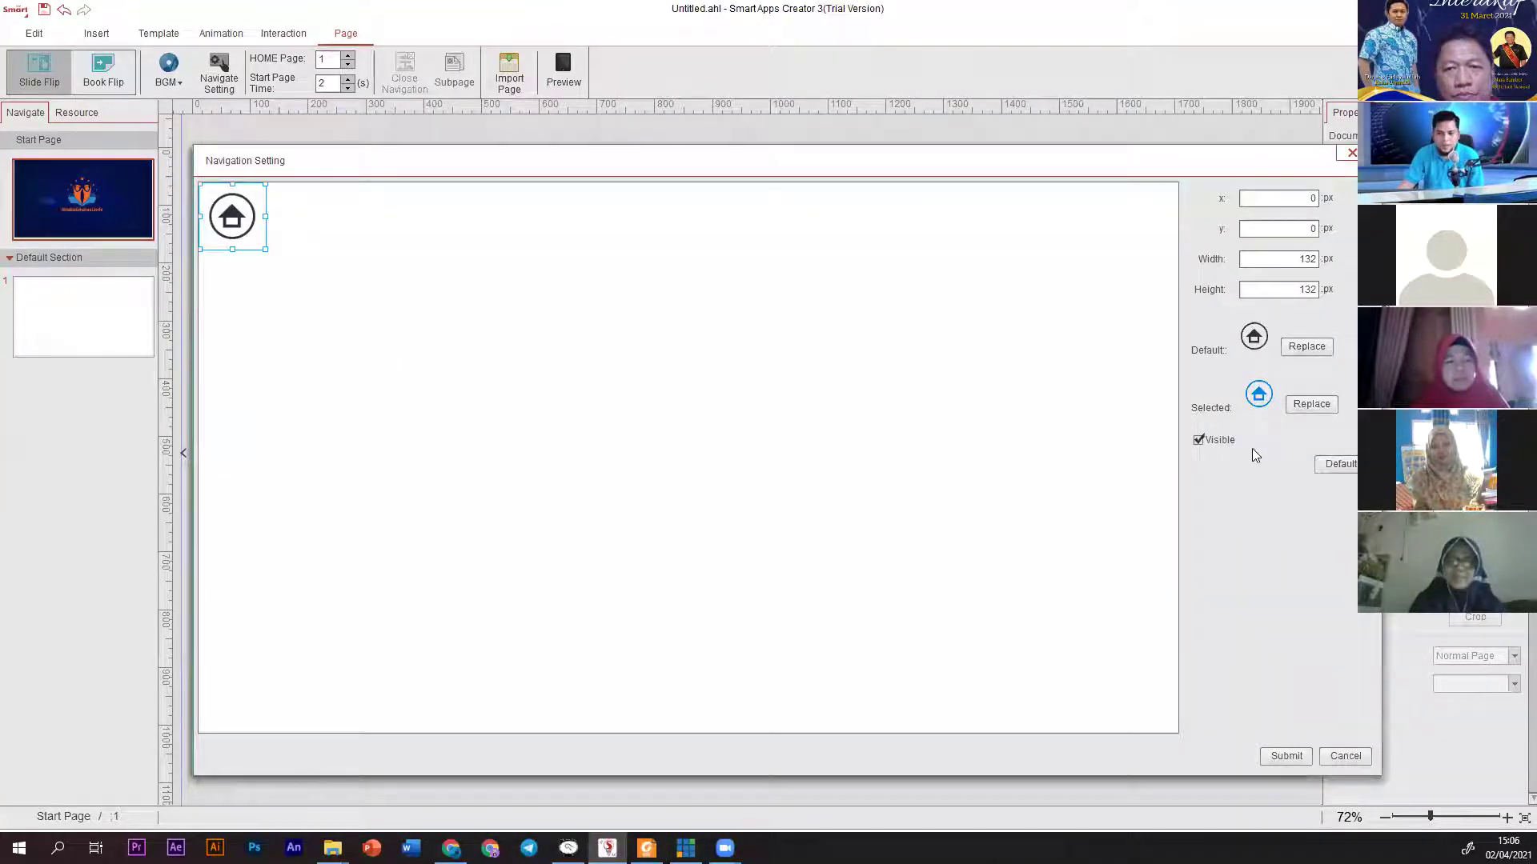
click(1225, 451)
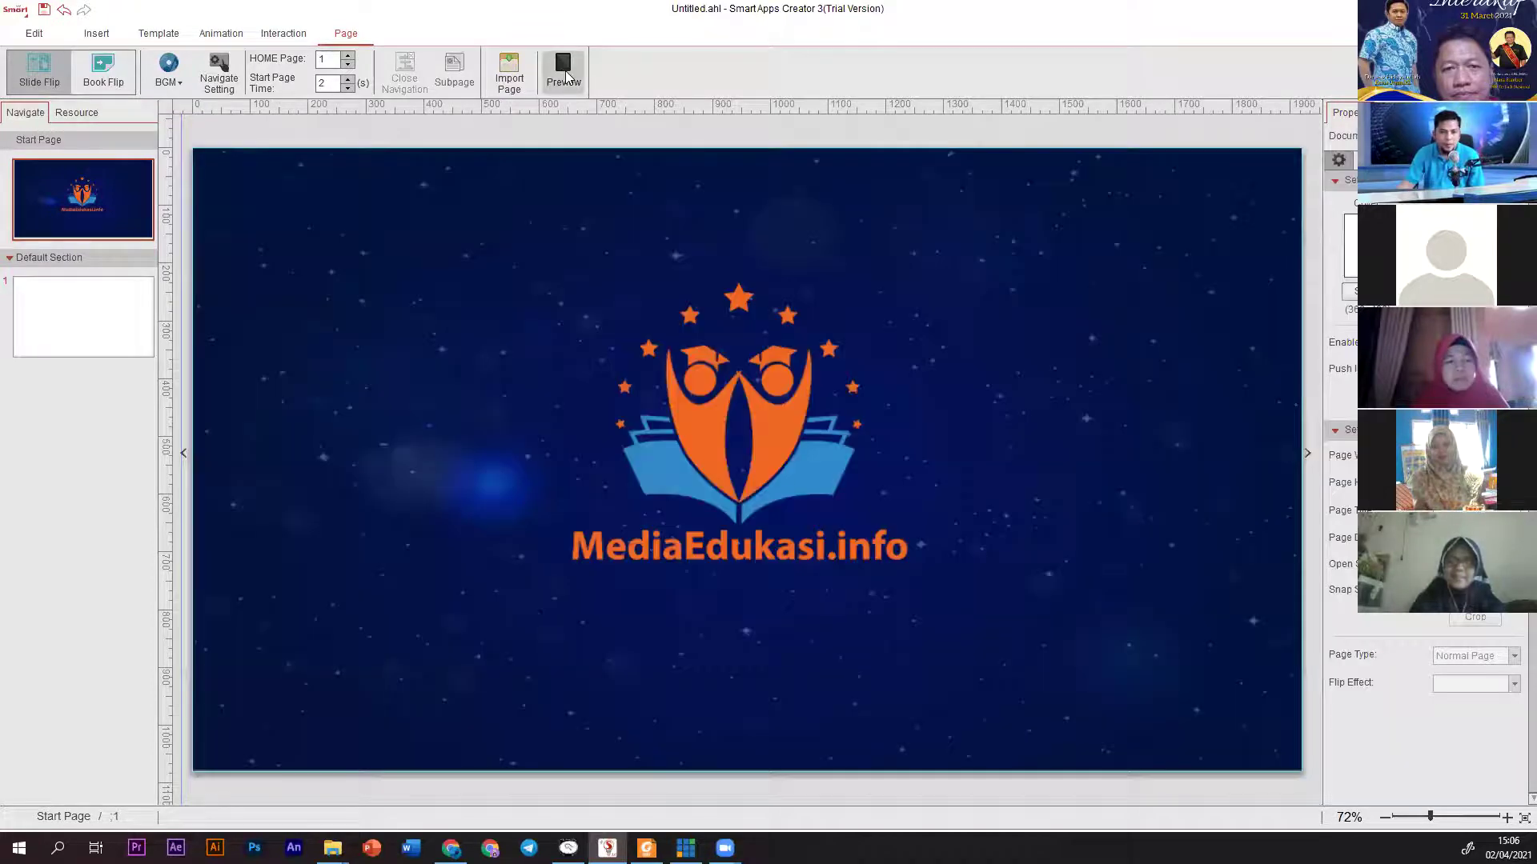
click(563, 69)
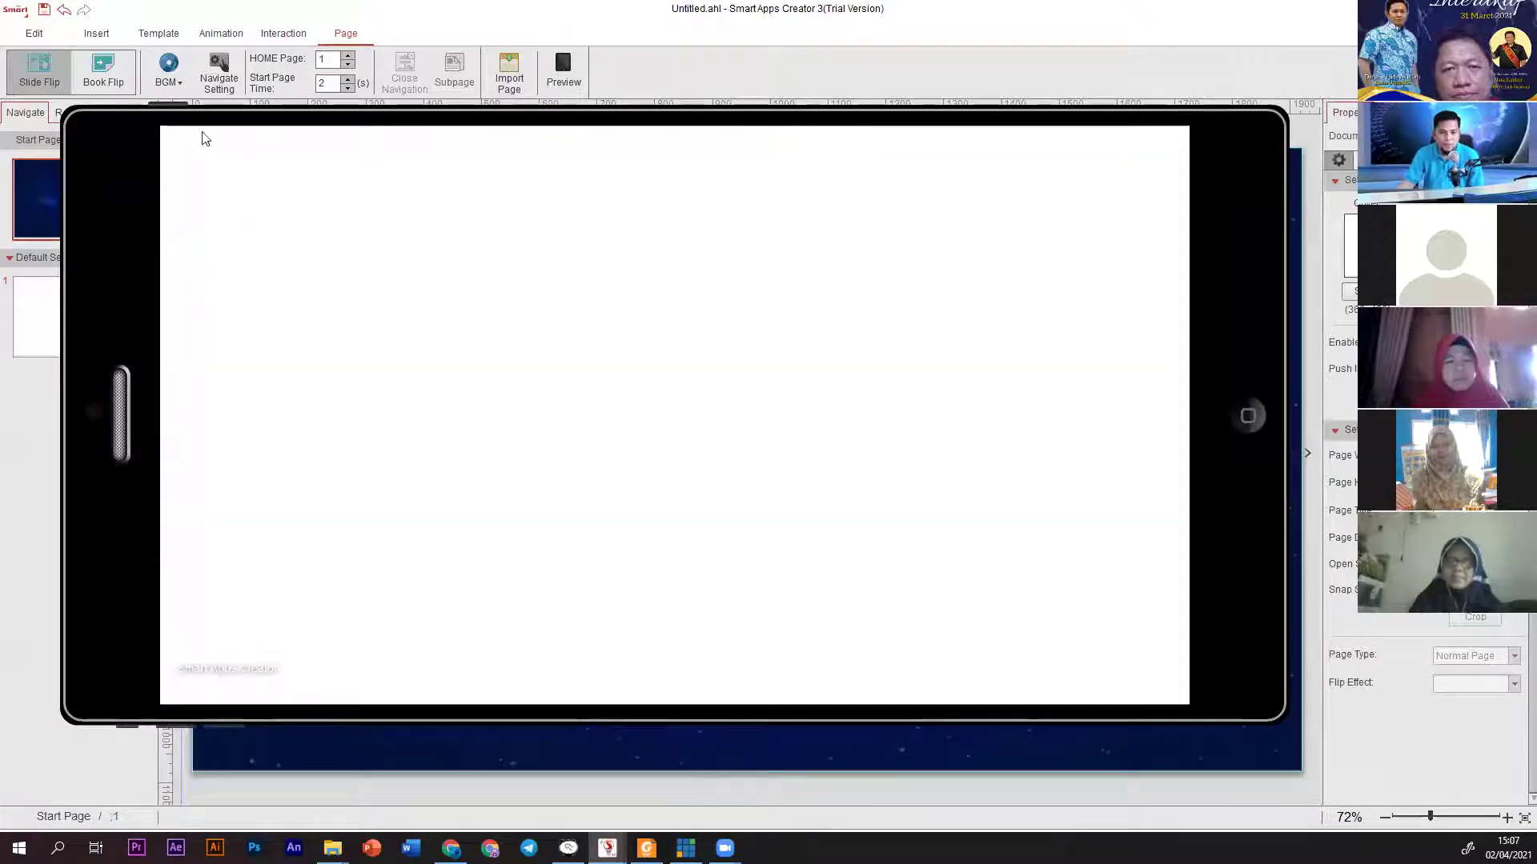
click(62, 339)
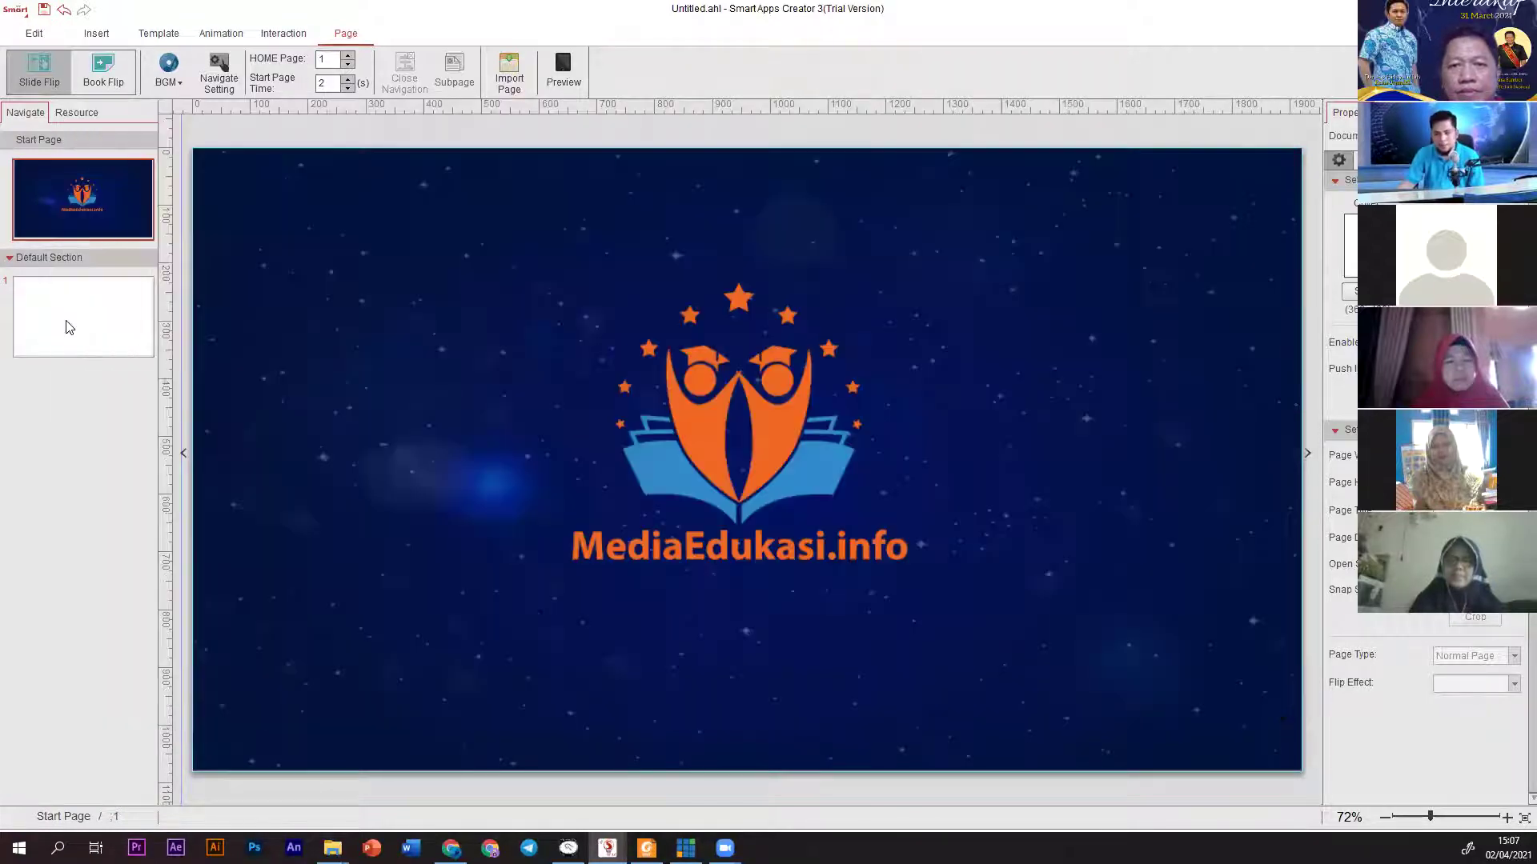
Insert Background2.png, Judul.png, Tombol Latihan.png, Tombol Planet.png and Tombol Video.png together on page 1.
click(68, 328)
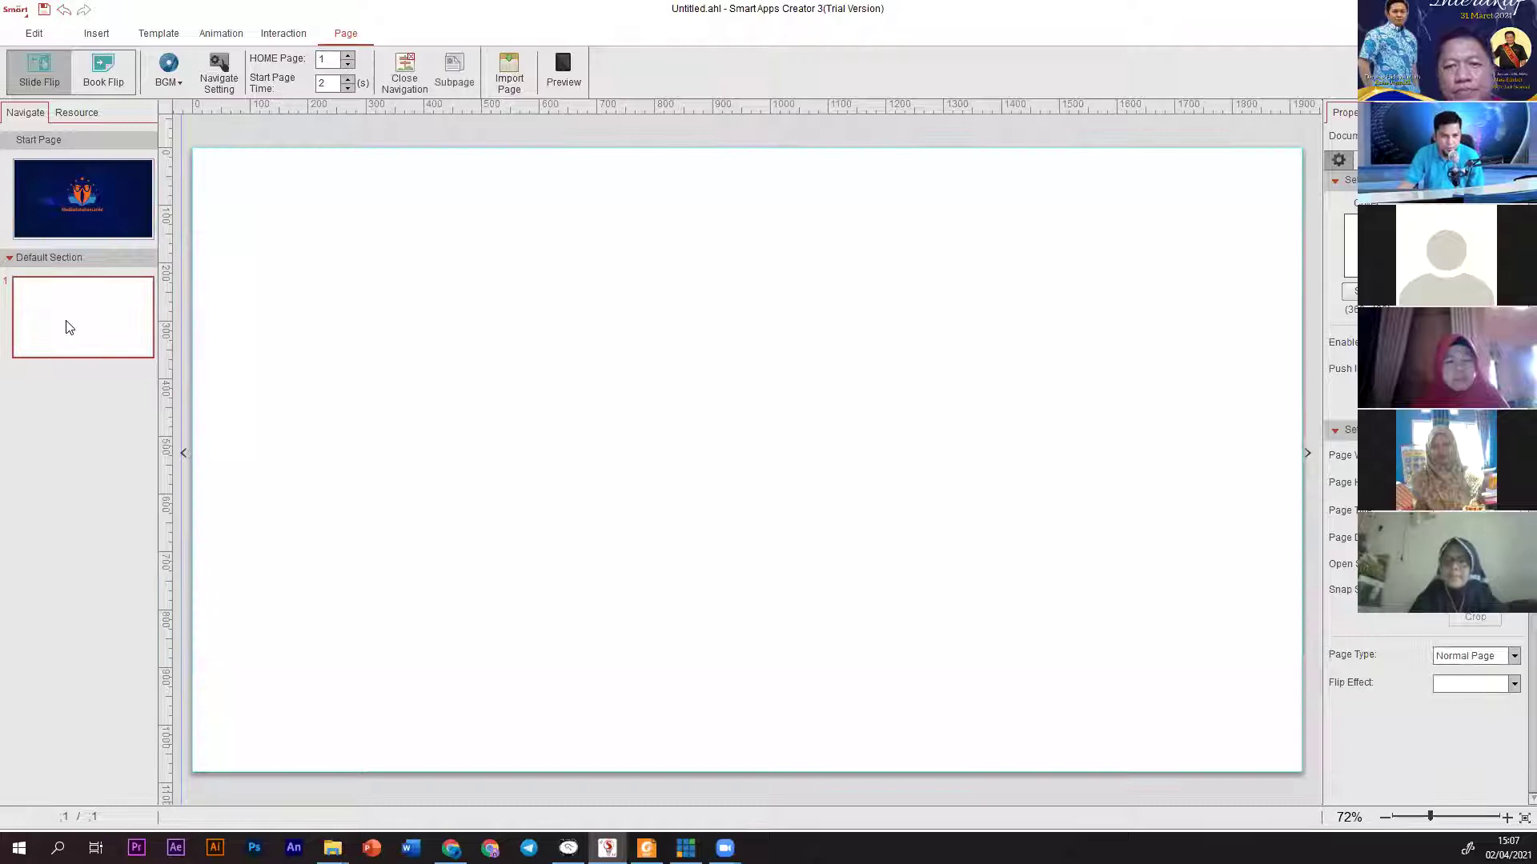
click(99, 232)
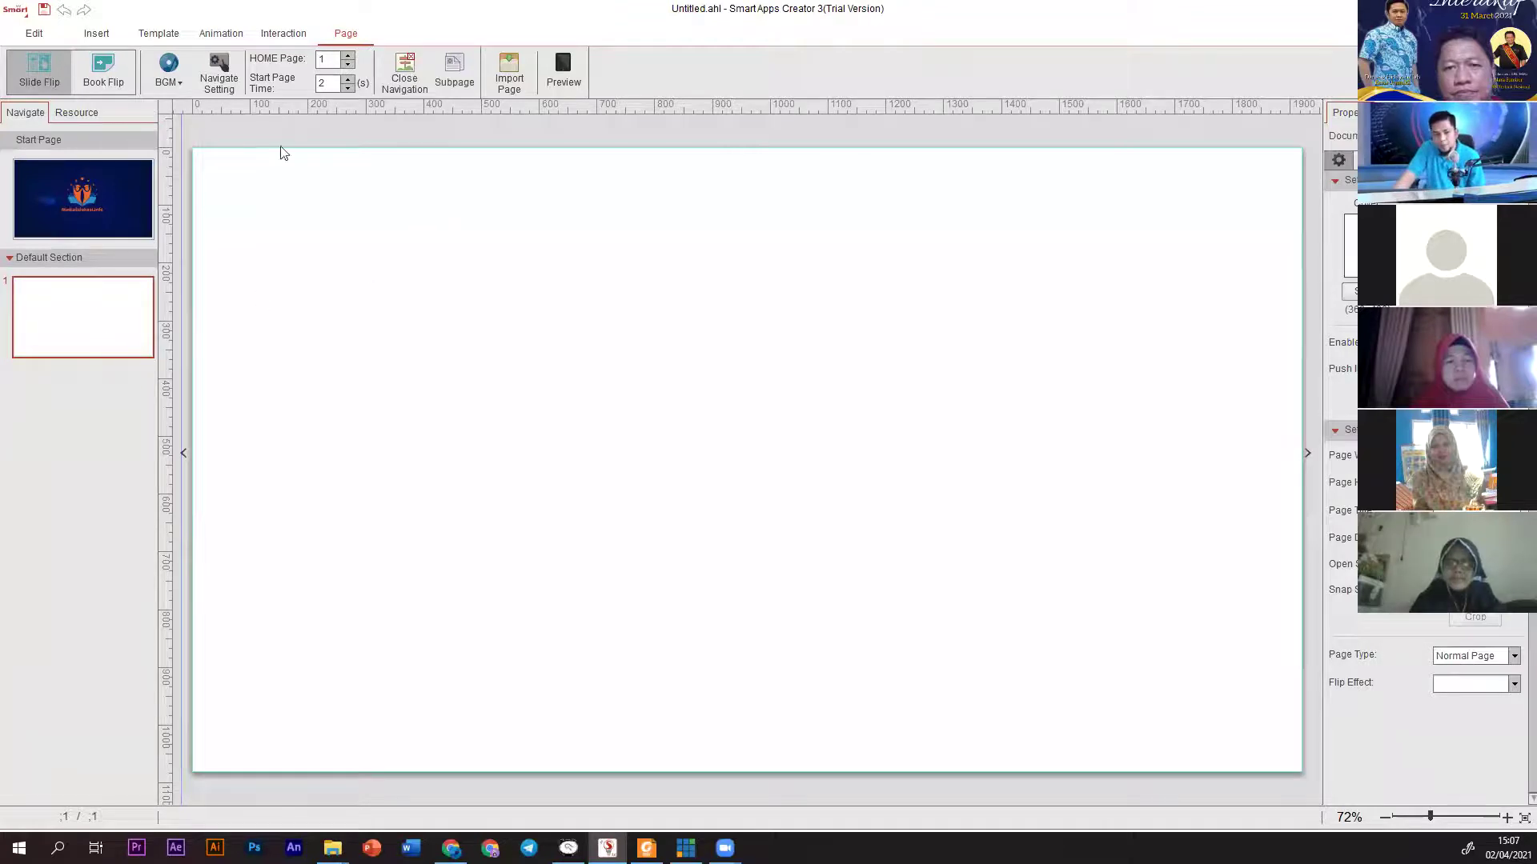
click(97, 33)
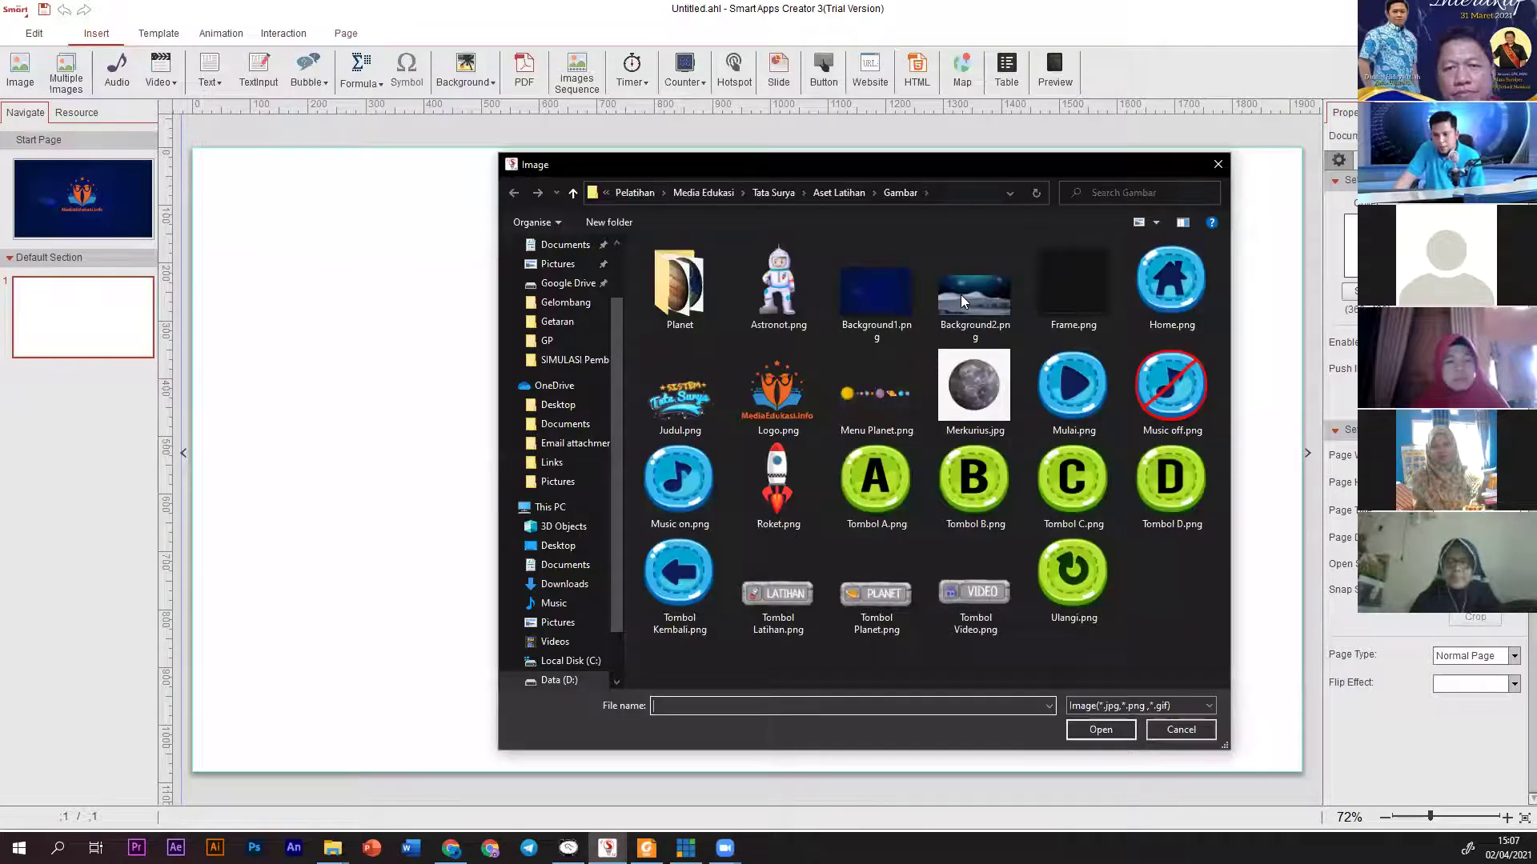
ctrl+click(674, 410)
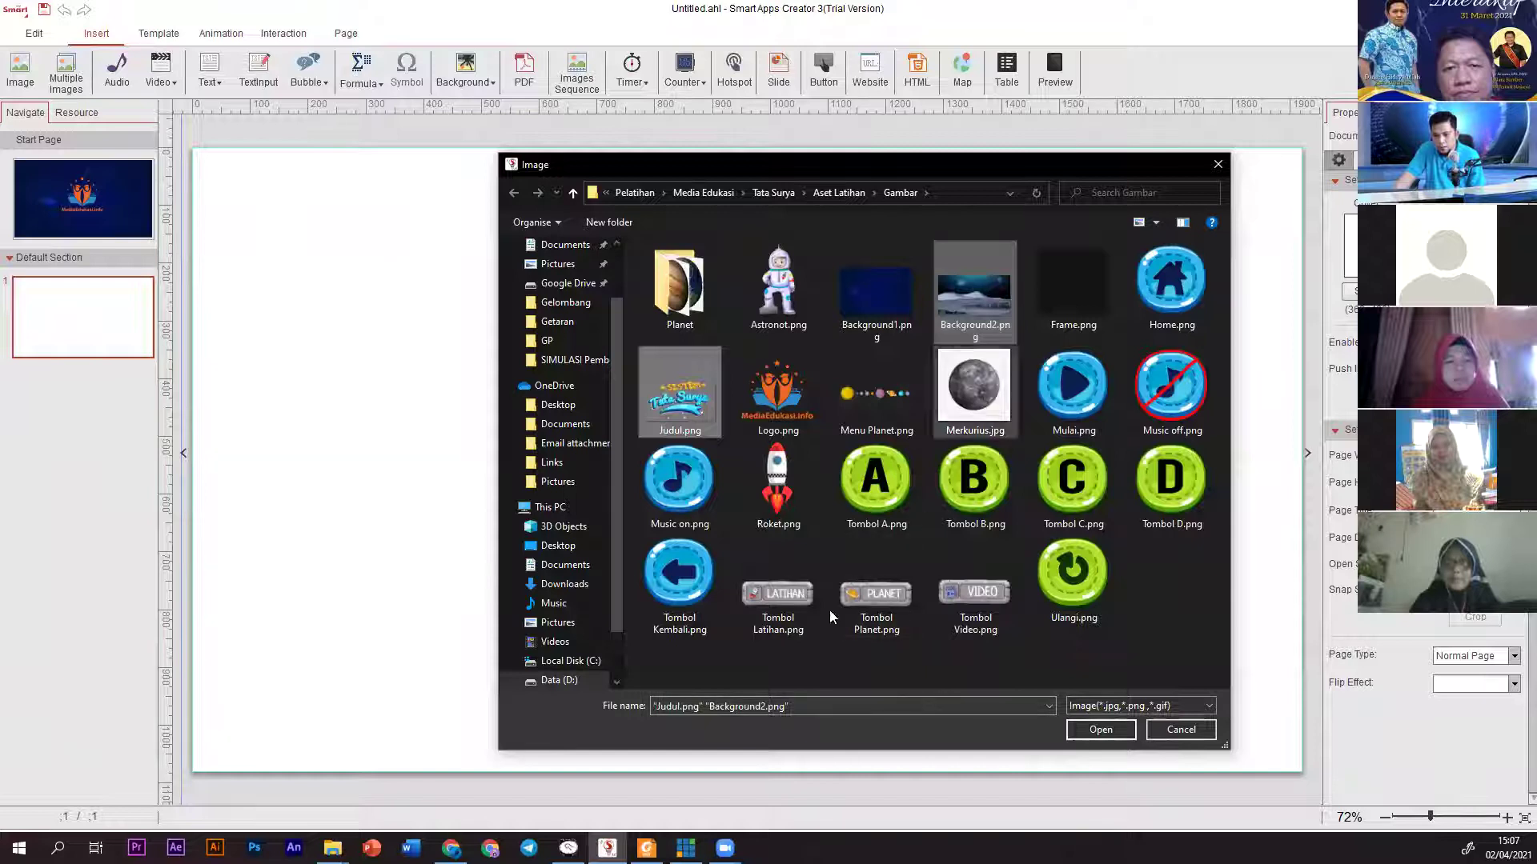
ctrl+click(778, 593)
ctrl+click(876, 592)
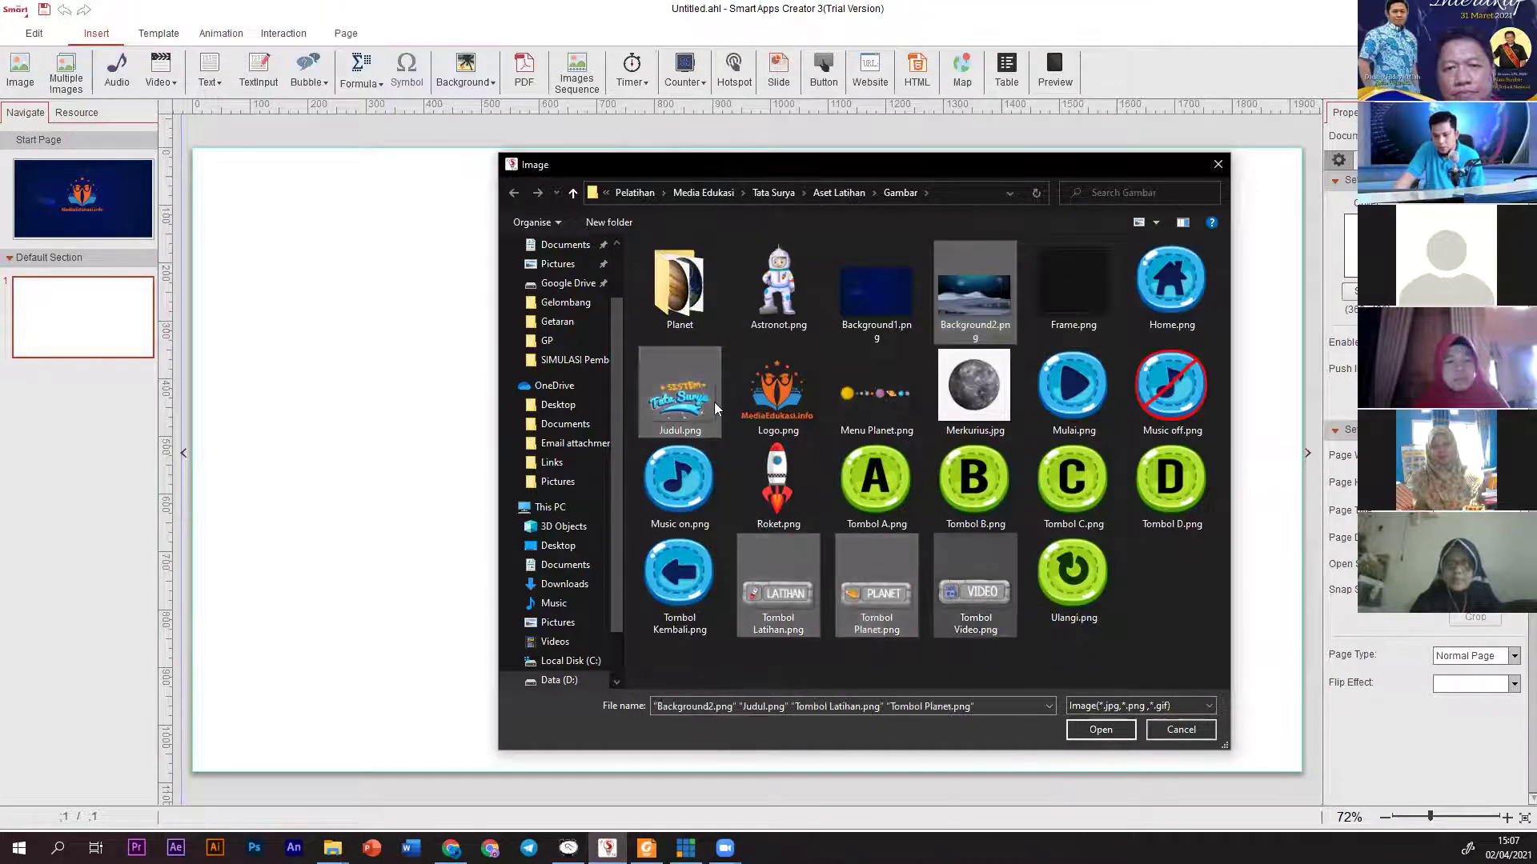
ctrl+click(972, 590)
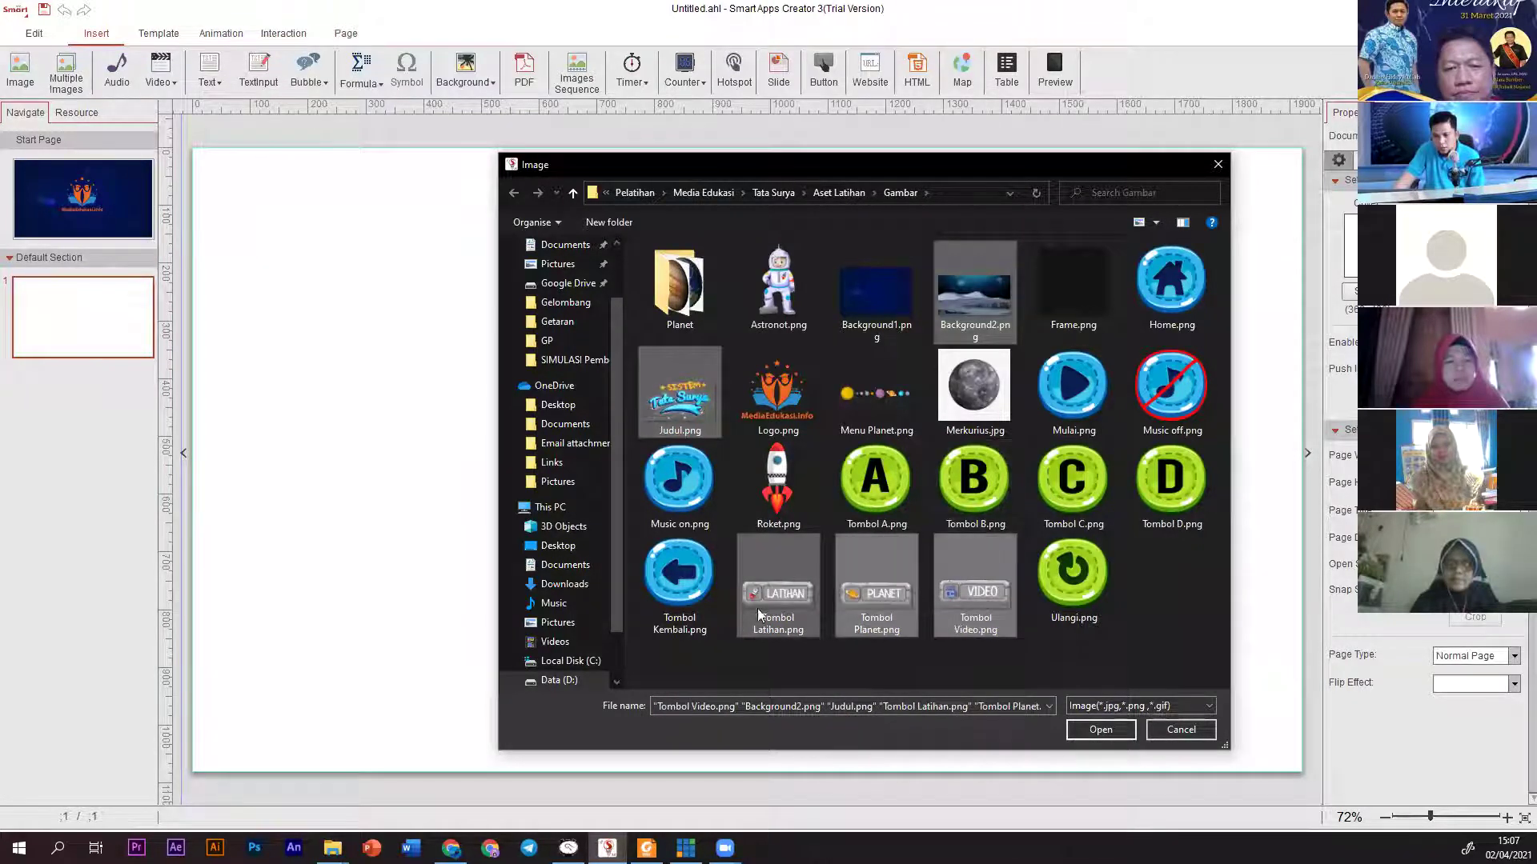
click(1096, 730)
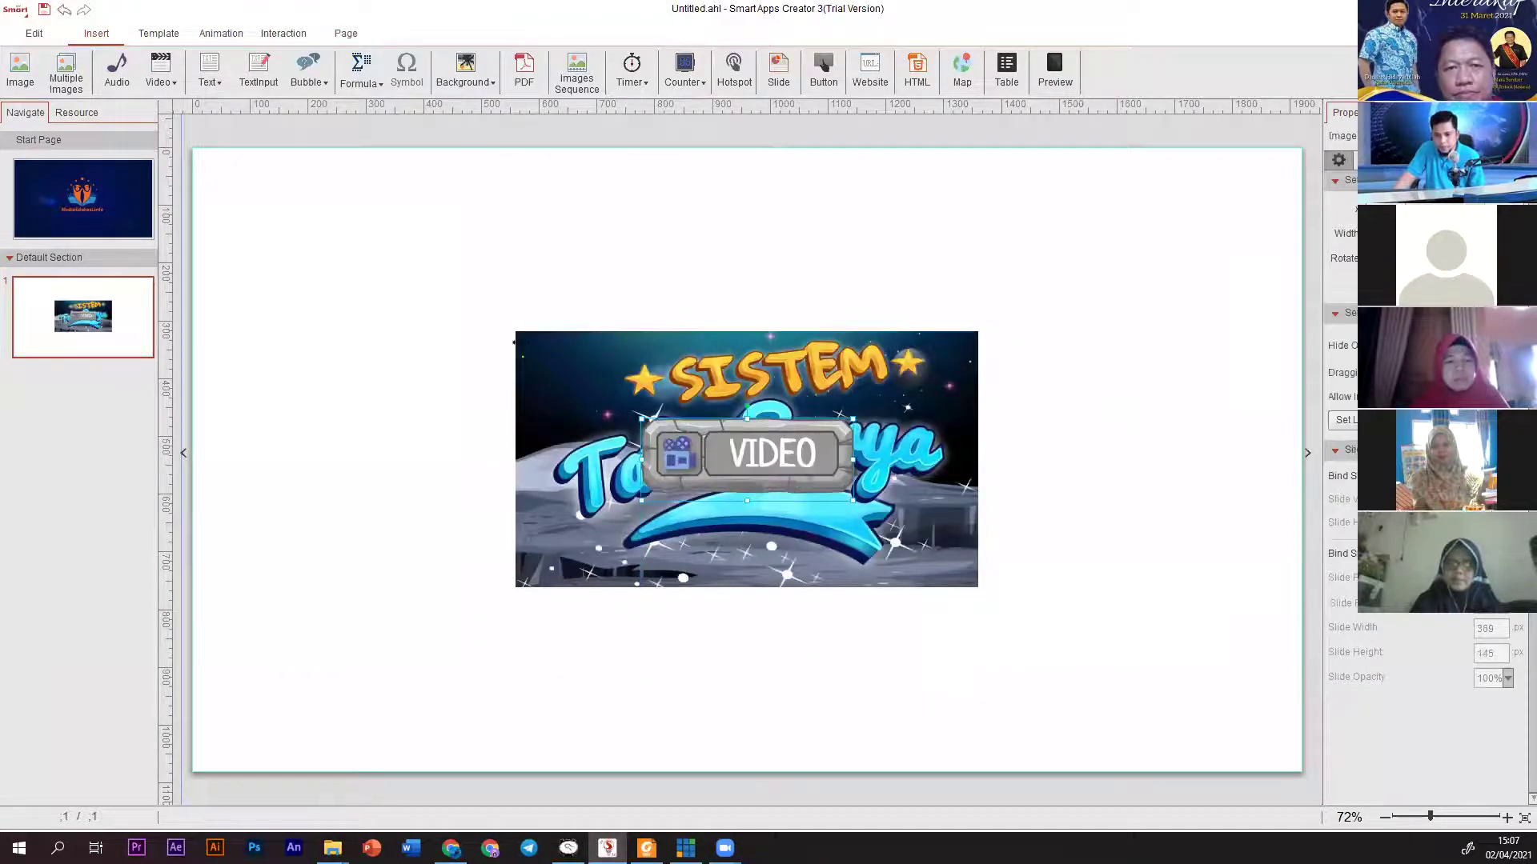
Move the Sistem Tata Surya title down the page, and expand the Background2 image to fill the whole 1920 by 1080 px page.
click(558, 361)
drag(550, 581, 502, 732)
click(556, 335)
drag(556, 336, 476, 238)
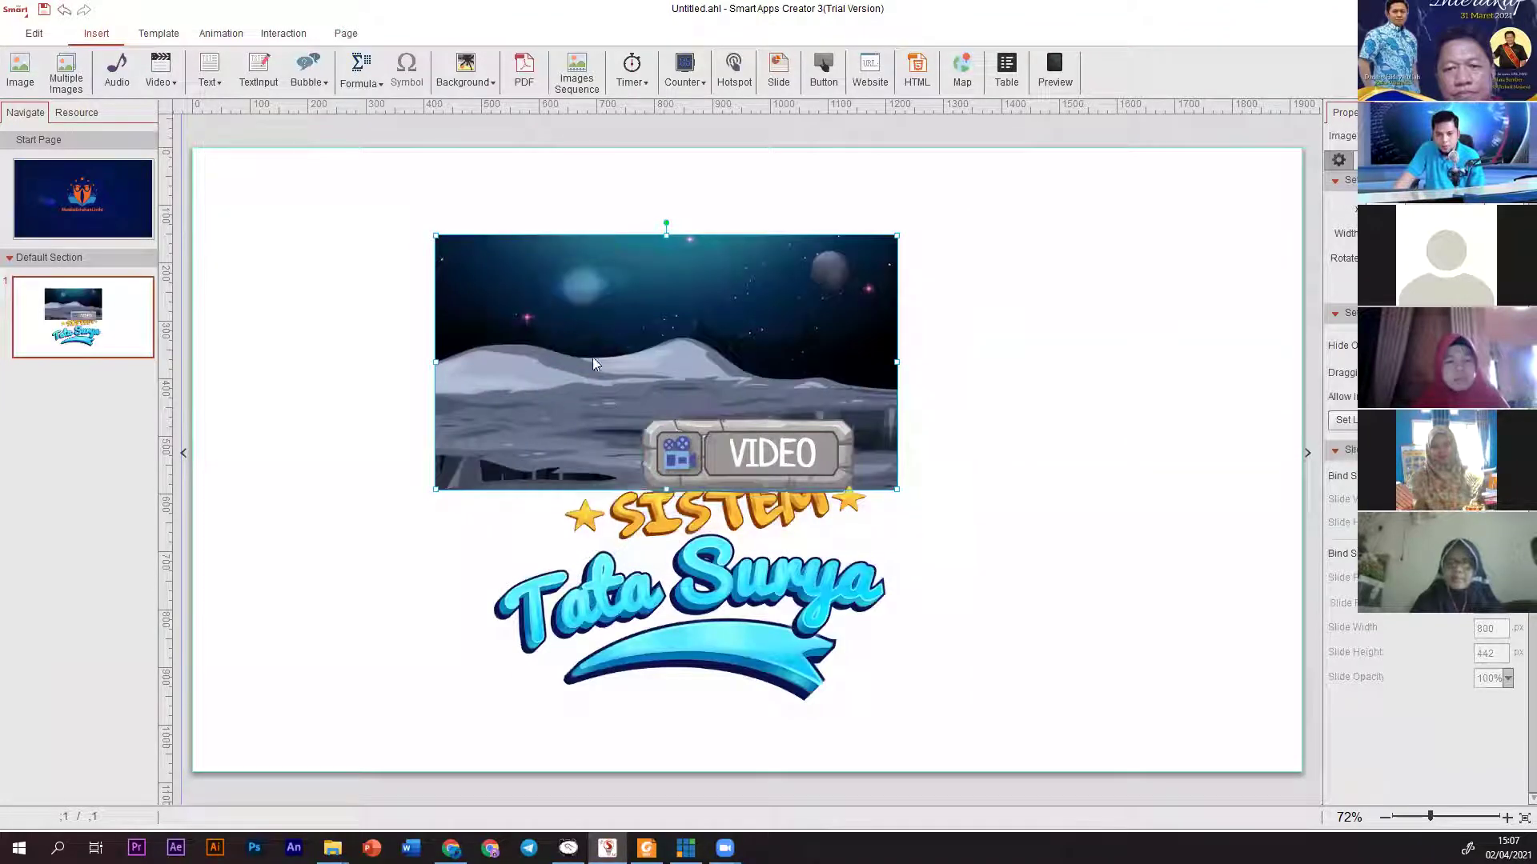
right_click(537, 290)
click(622, 460)
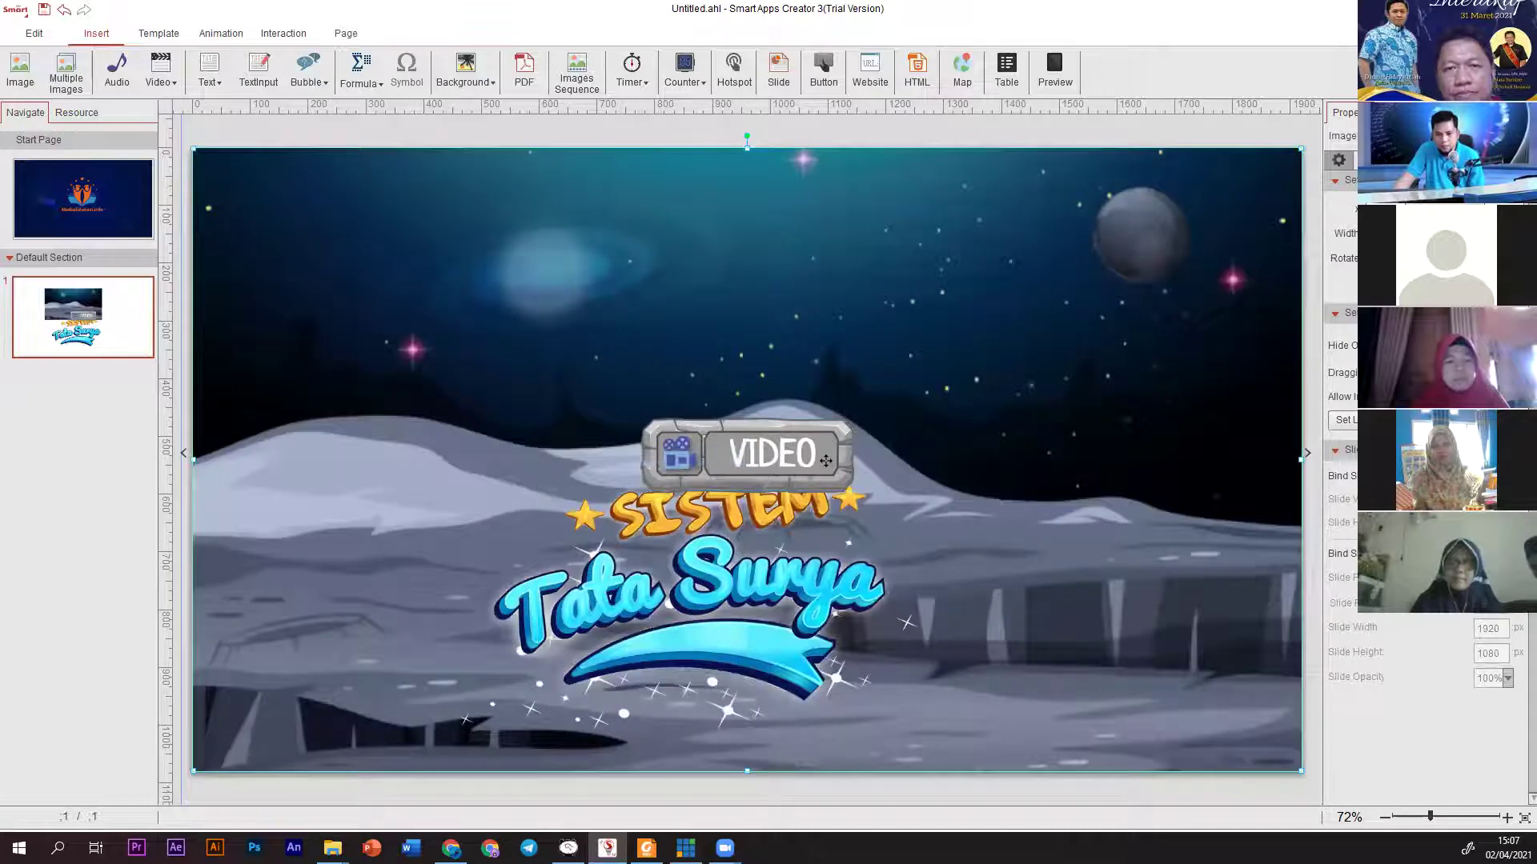
Separate the stacked Video, Planet and Latihan buttons into a column on the left half of the page.
click(826, 462)
drag(747, 454, 517, 304)
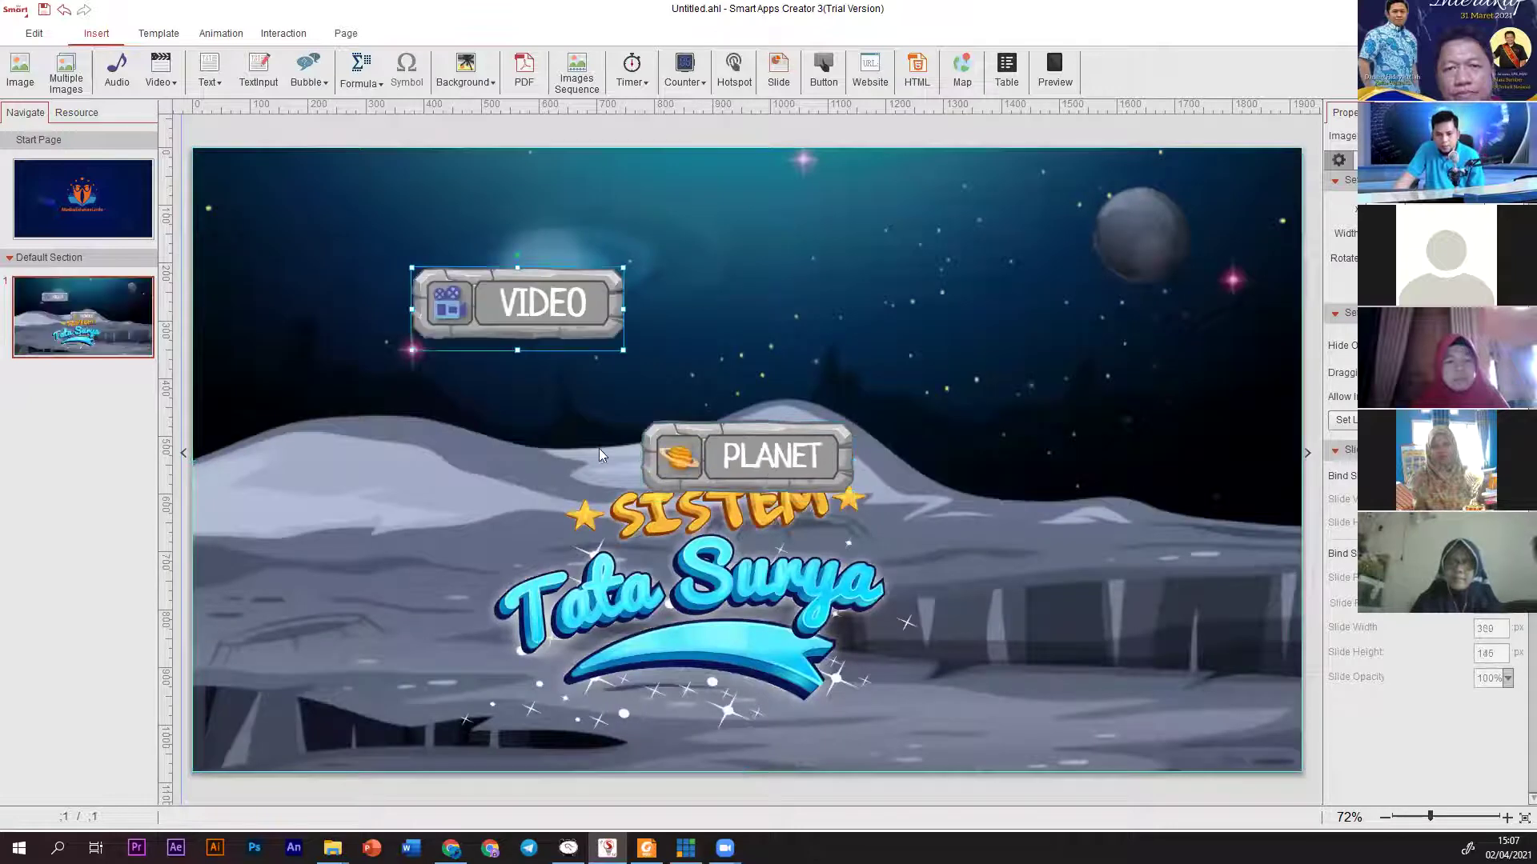
click(771, 457)
drag(771, 457, 518, 409)
click(769, 466)
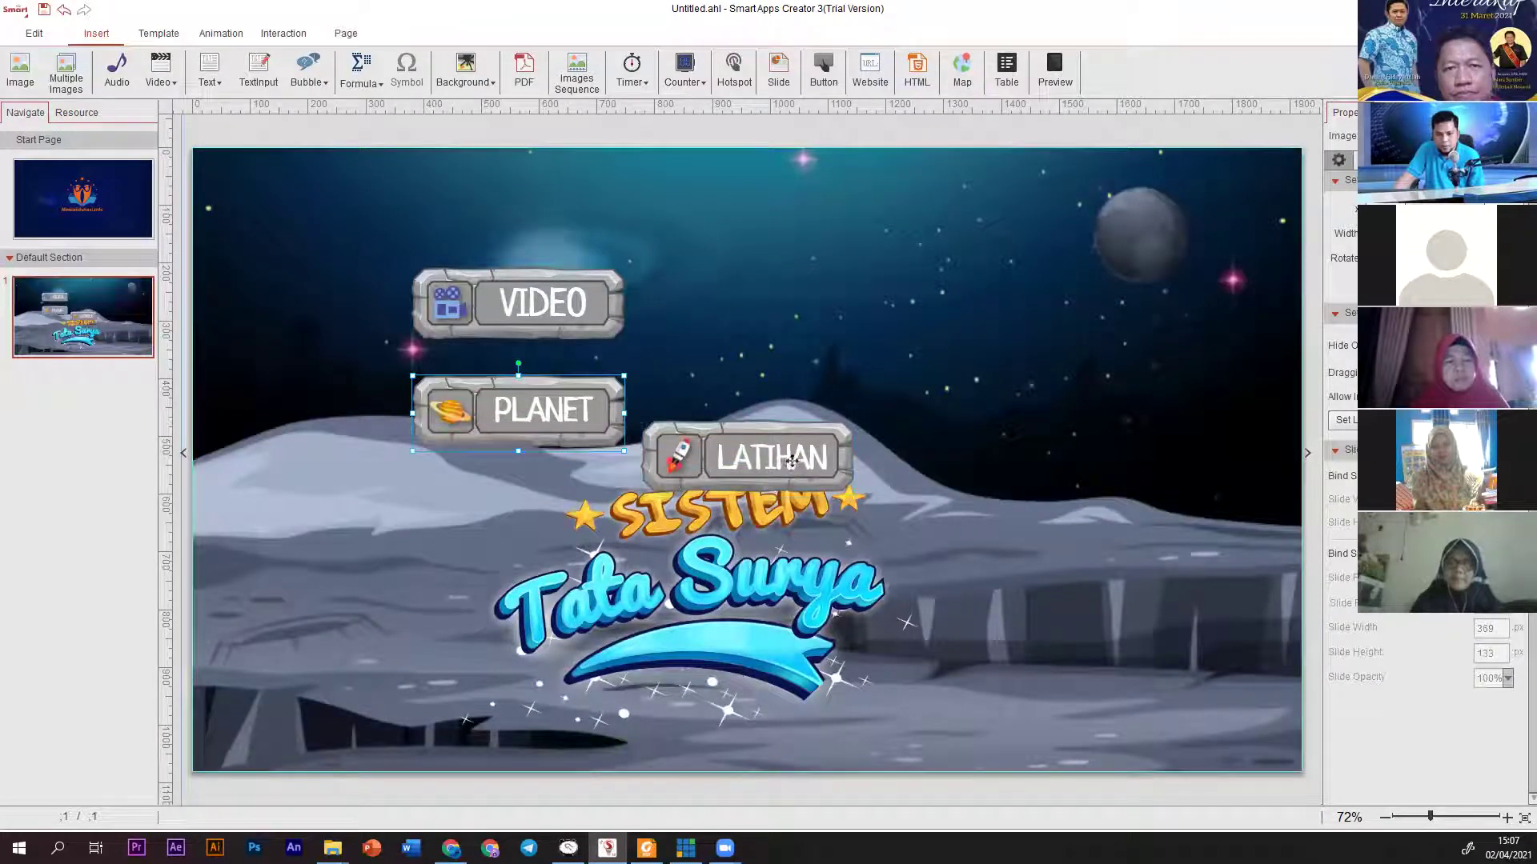
drag(764, 464, 496, 517)
Move the Sistem Tata Surya title to the right half of the page, enlarge it to about 1058 by 617 px and tilt it slightly.
click(792, 505)
drag(785, 466, 1099, 201)
drag(771, 464, 670, 549)
drag(902, 385, 941, 411)
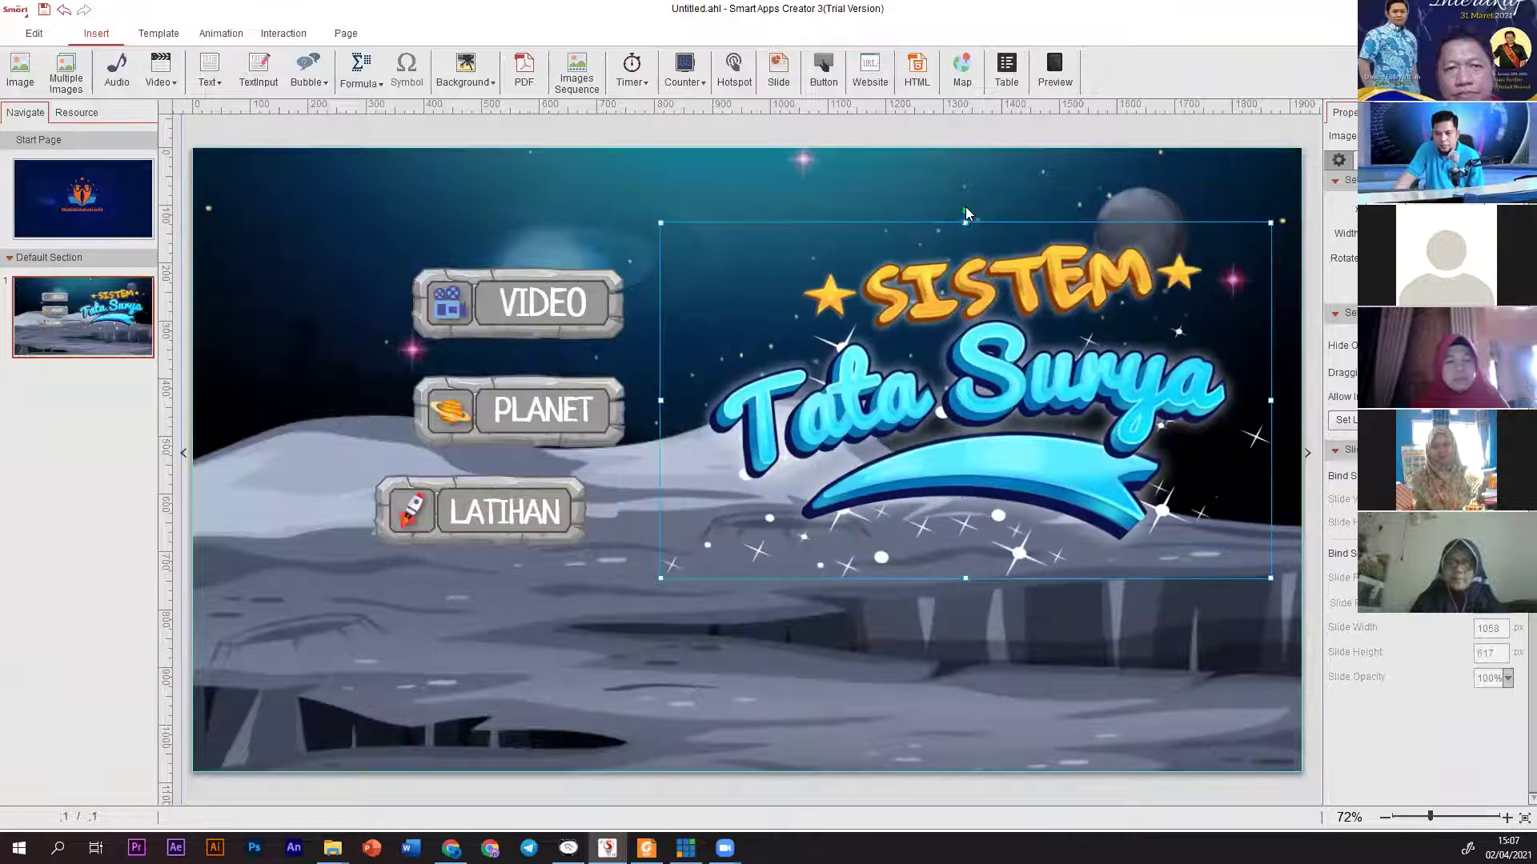
mouse_move(966, 209)
mouse_down()
mouse_move(947, 201)
mouse_move(972, 211)
mouse_up()
Rearrange the button column into the order Planet, Video, Latihan.
click(529, 472)
drag(528, 522, 572, 632)
drag(568, 406, 543, 519)
click(574, 309)
drag(576, 439, 561, 274)
Enlarge the three buttons together to about 451 px wide, and spread Planet and Video apart above Latihan.
ctrl+click(538, 494)
ctrl+click(572, 599)
drag(624, 640, 672, 658)
click(577, 596)
click(586, 308)
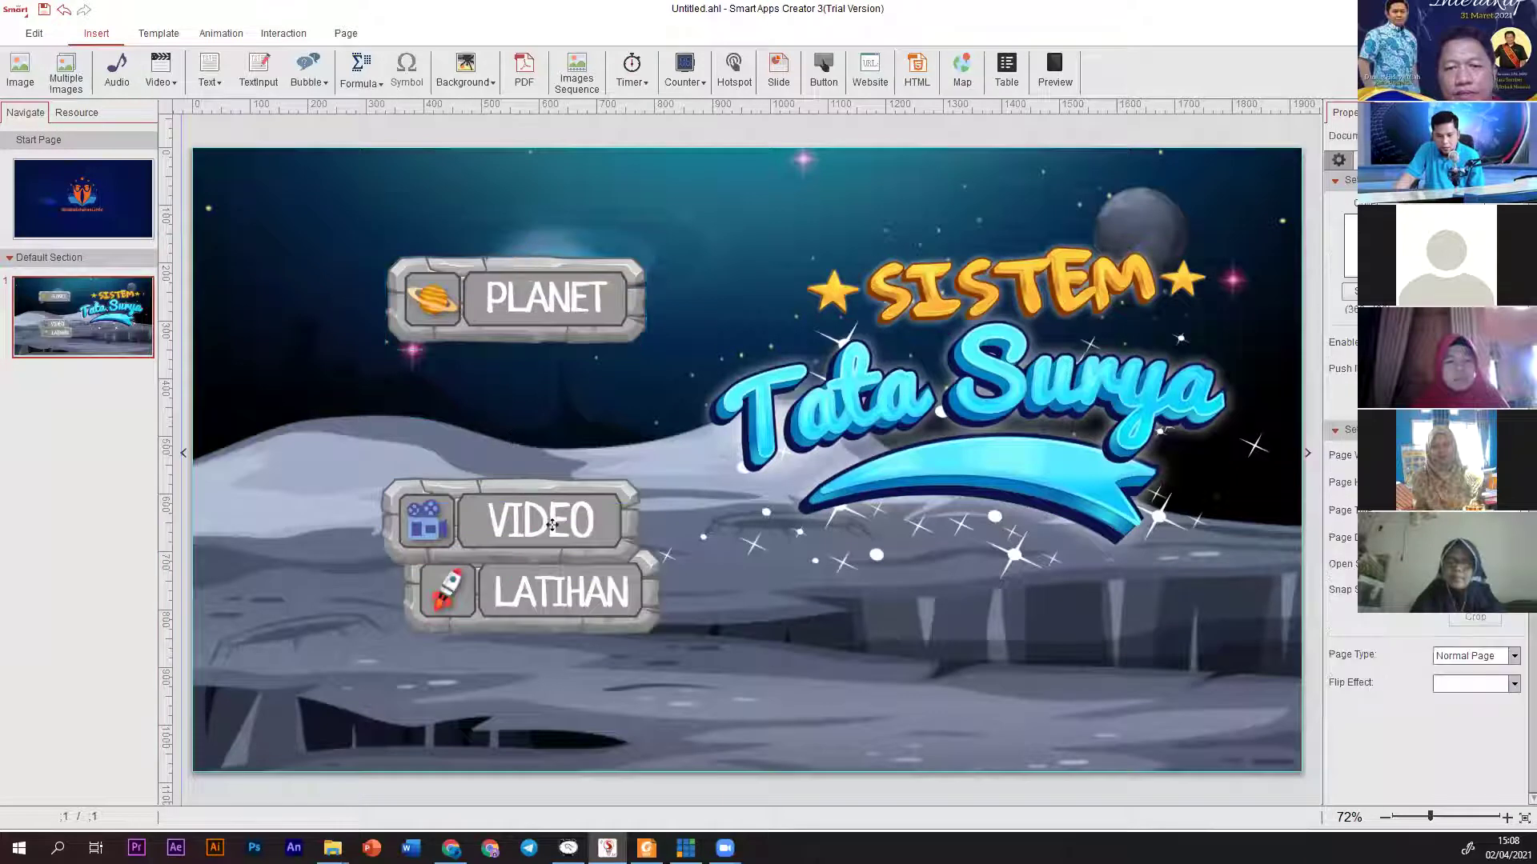
drag(539, 498, 554, 432)
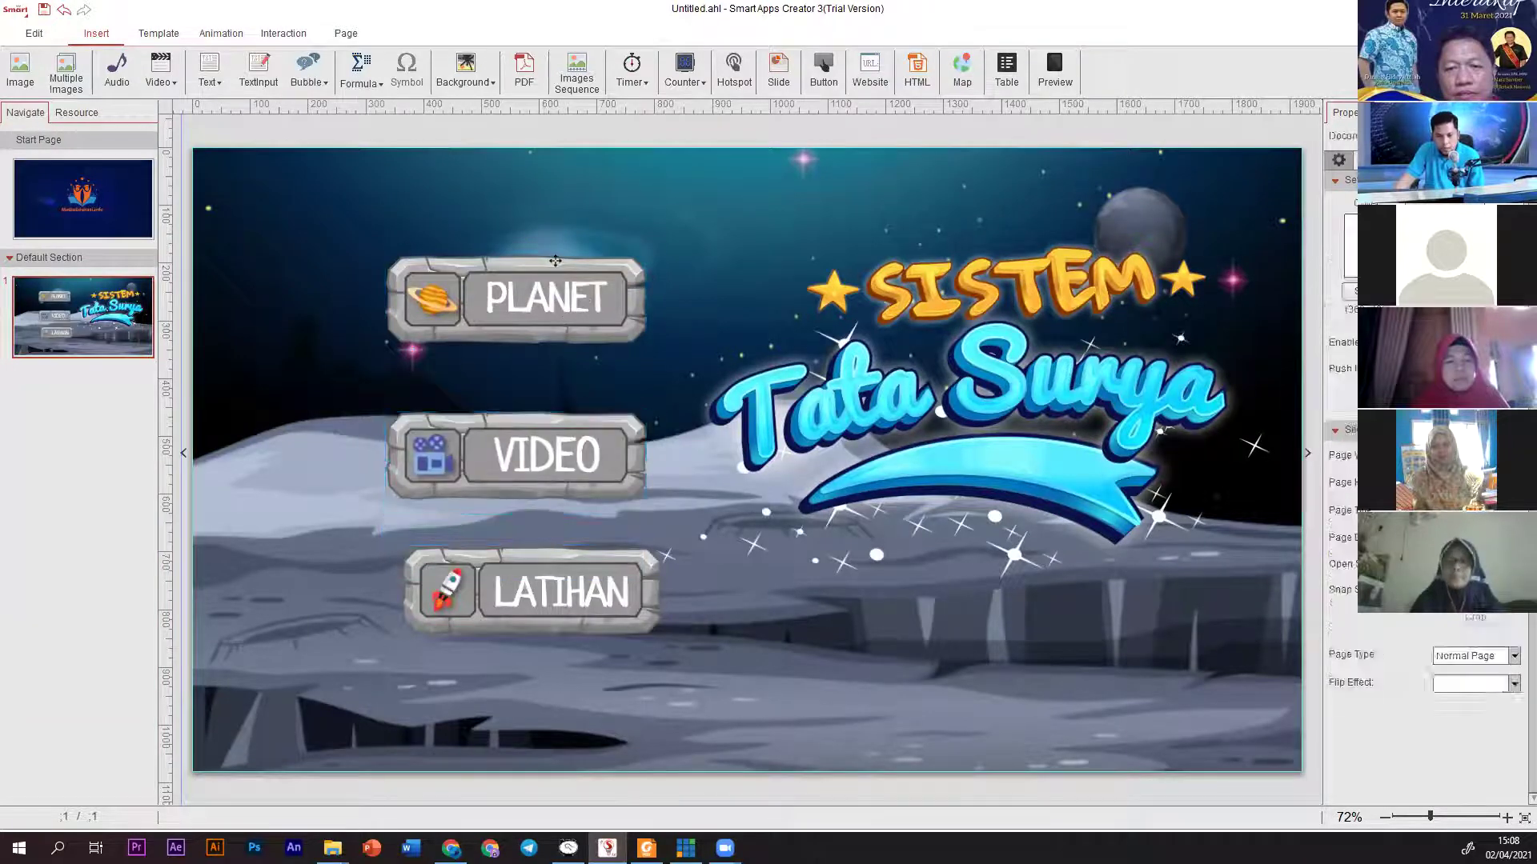
drag(583, 299, 546, 248)
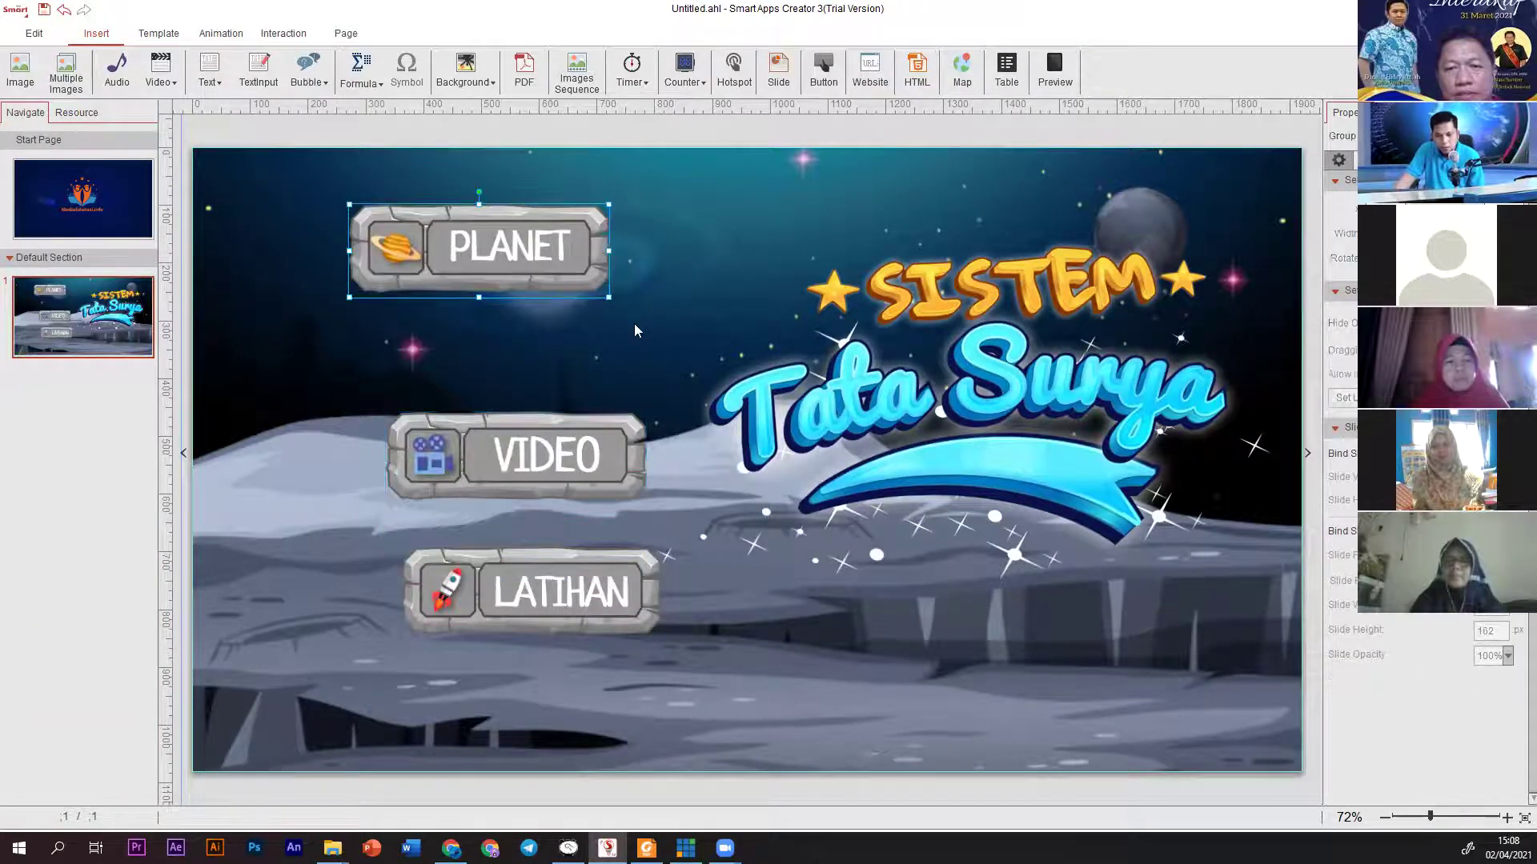
Select the Planet, Video and Latihan buttons together and enlarge them to about 587 px wide.
click(525, 245)
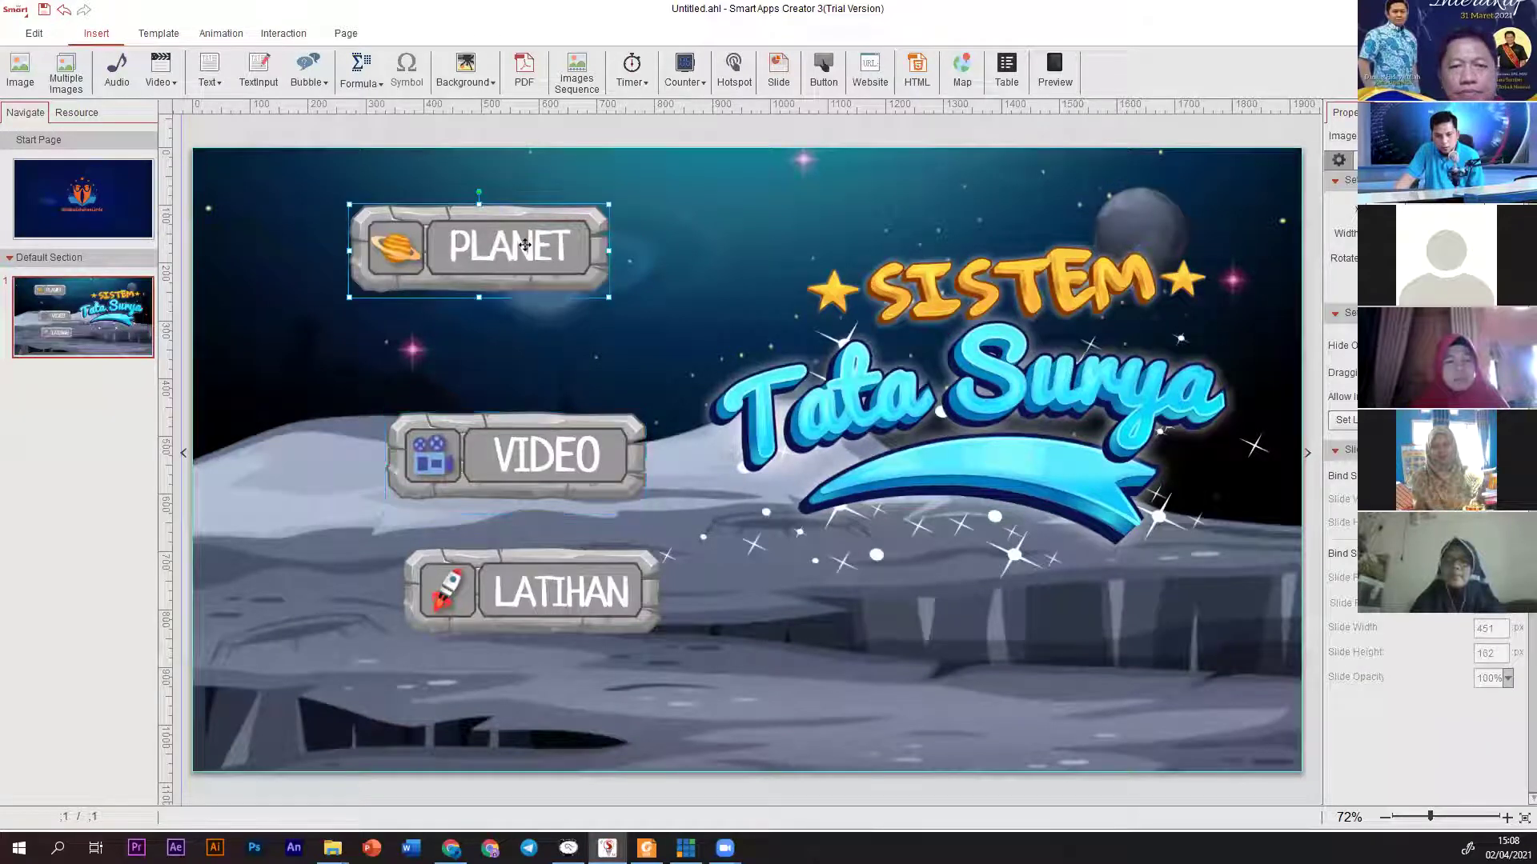
ctrl+click(557, 475)
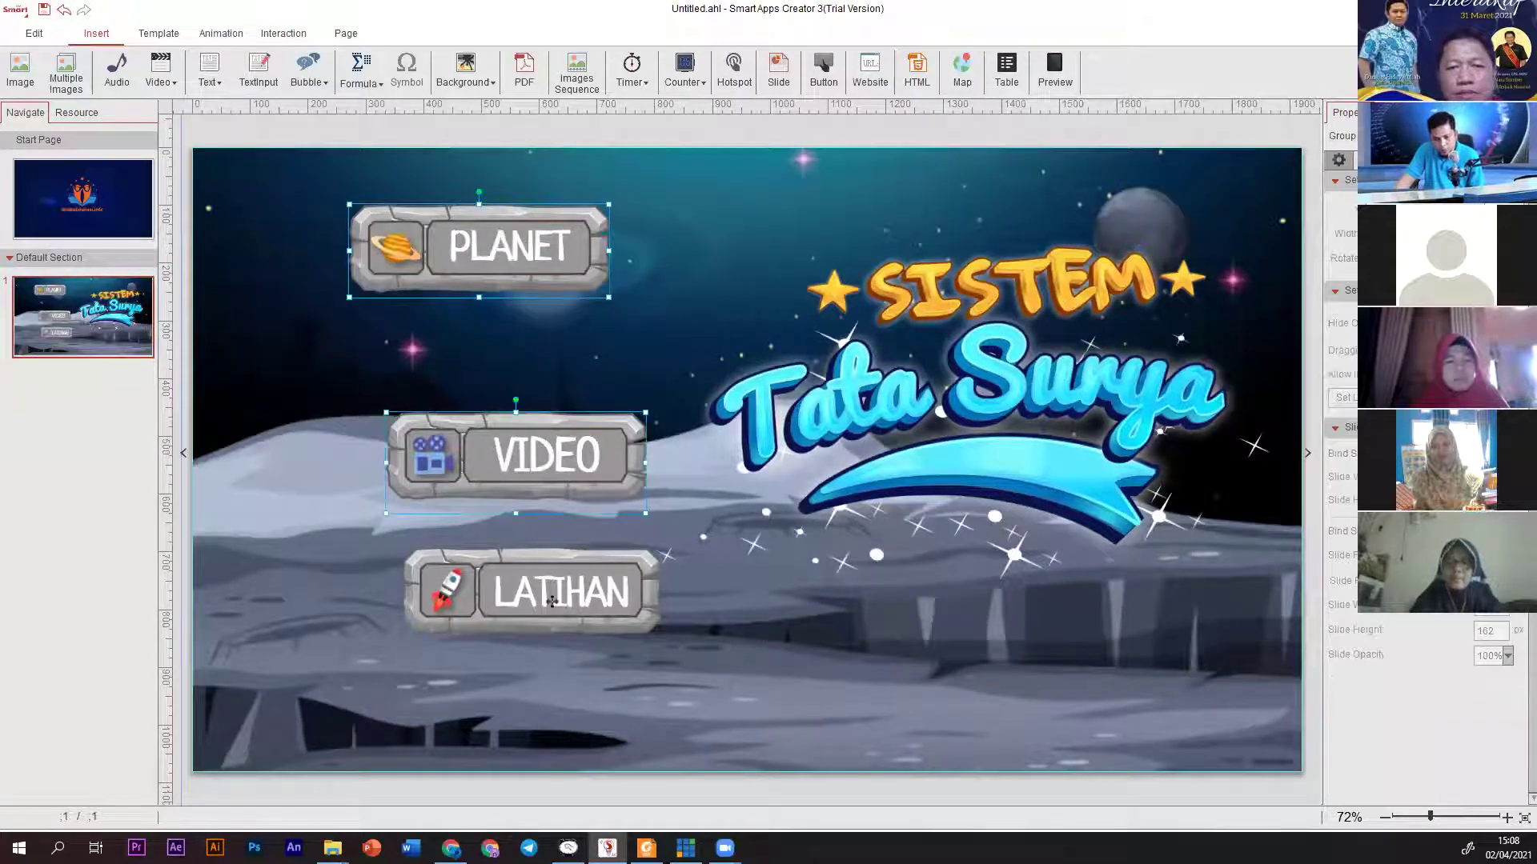
ctrl+click(659, 640)
drag(661, 641, 768, 693)
Align the Planet, Video and Latihan buttons in a straight, evenly spaced column on the left half of the page.
click(648, 628)
drag(648, 628, 588, 638)
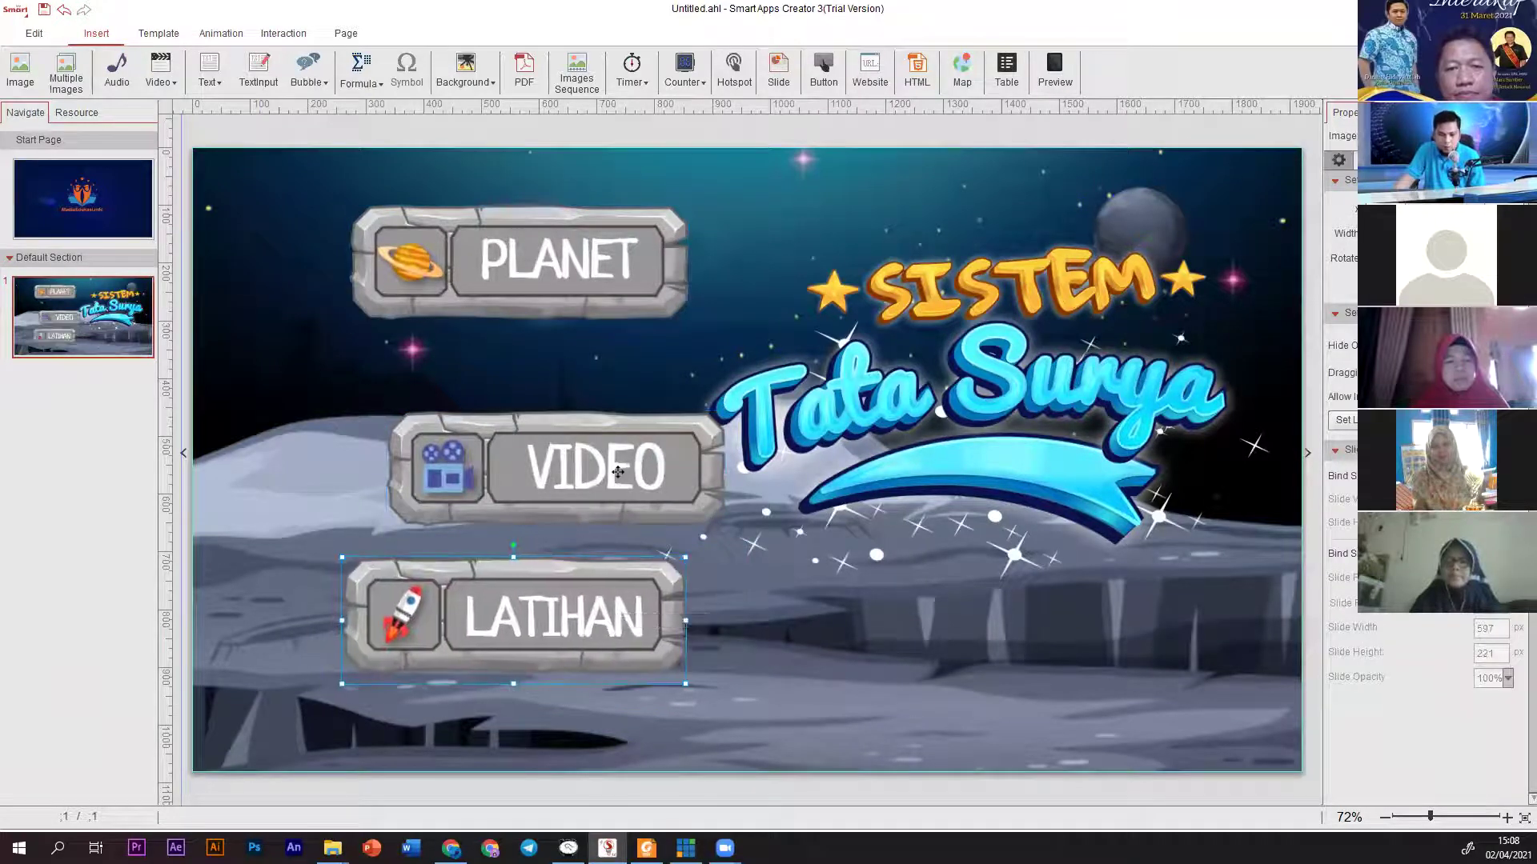
drag(612, 472, 563, 455)
drag(558, 268, 550, 284)
drag(559, 448, 566, 442)
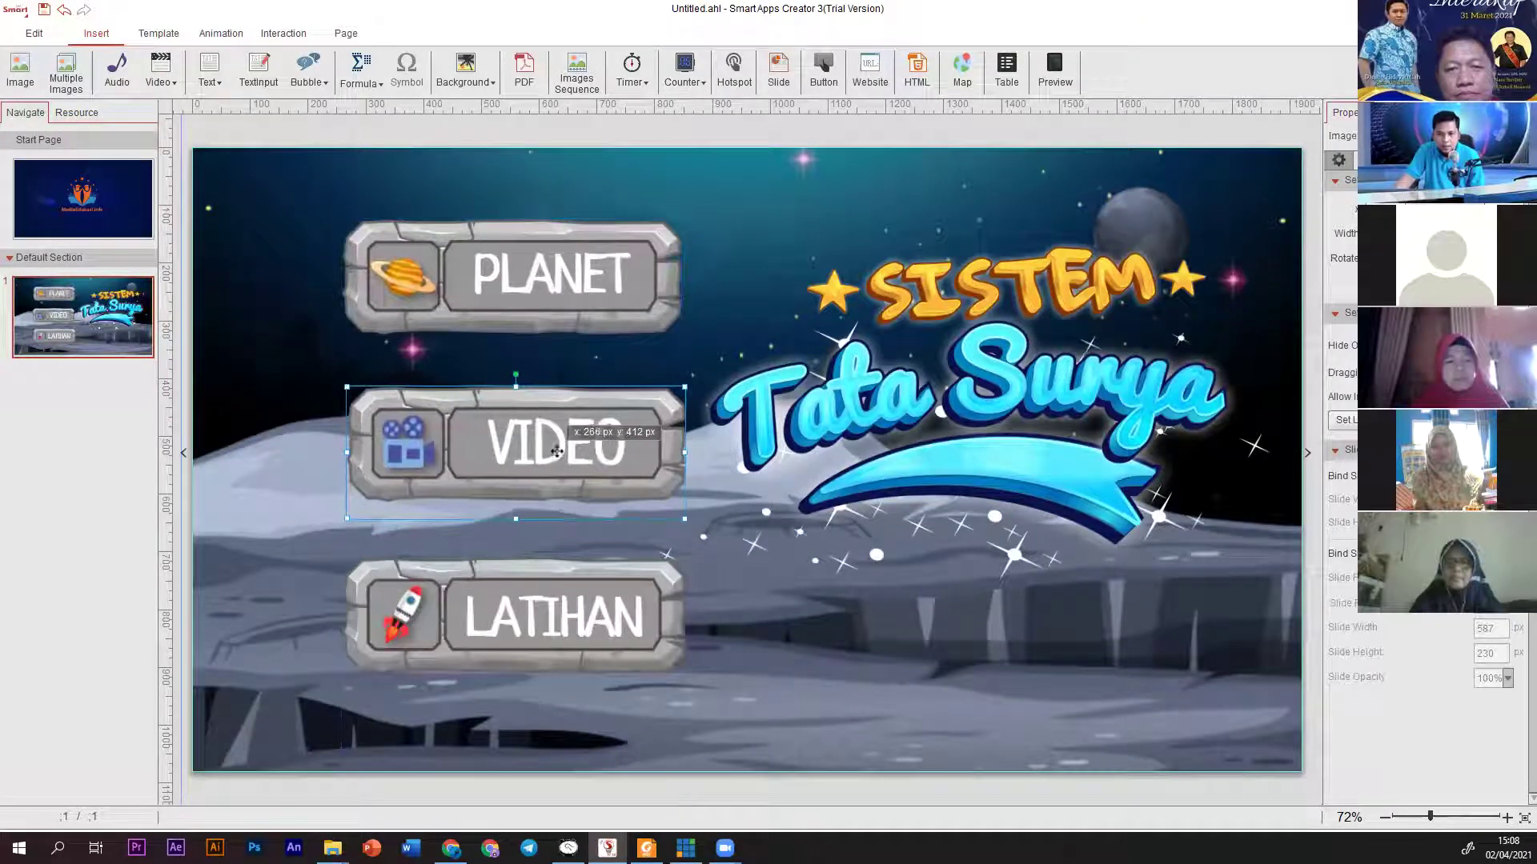
drag(579, 621, 583, 600)
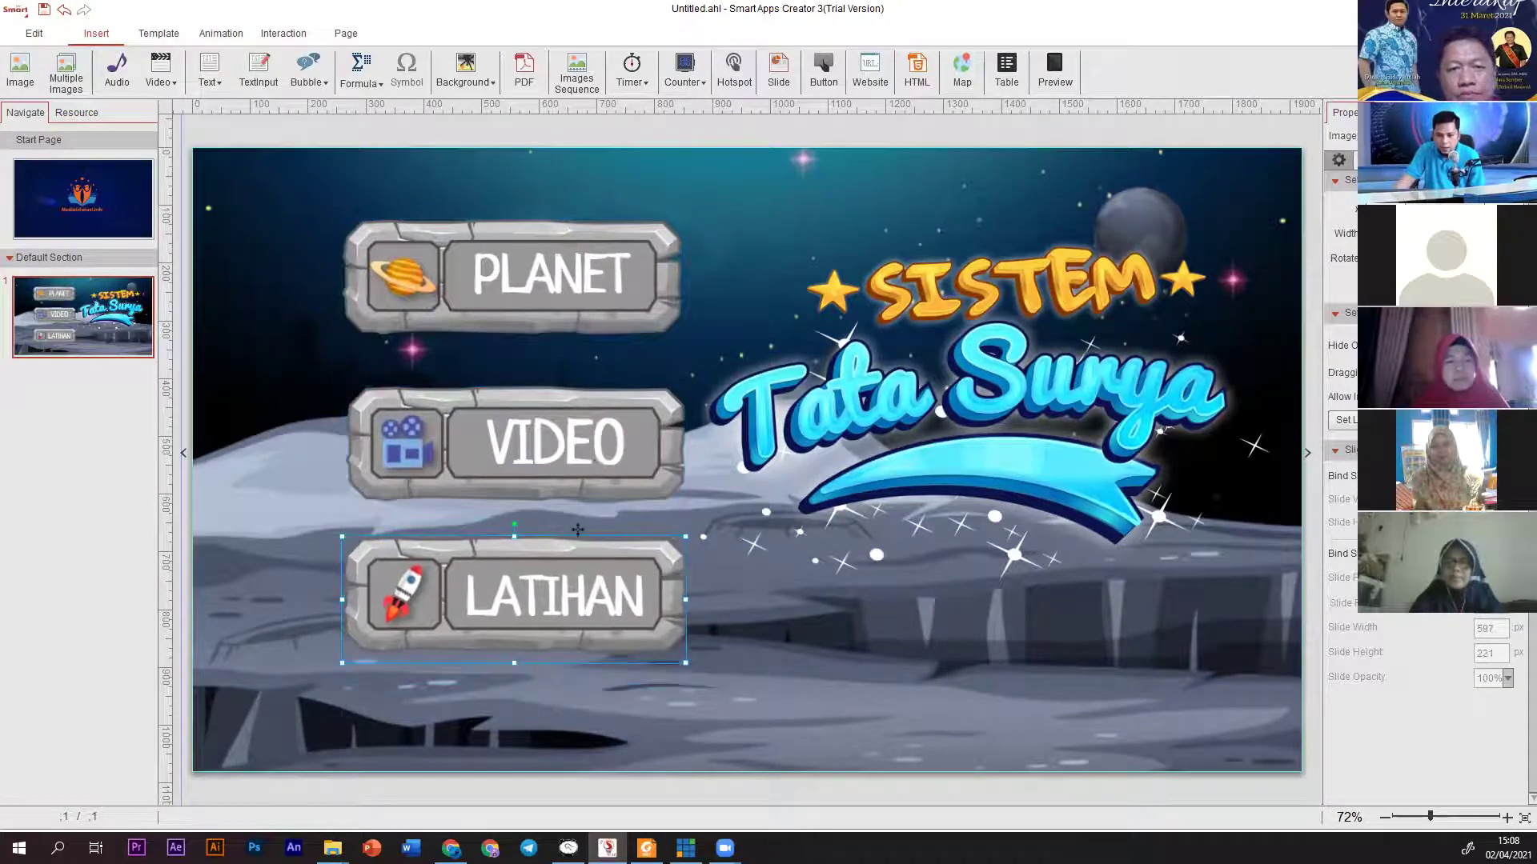
drag(615, 438, 611, 436)
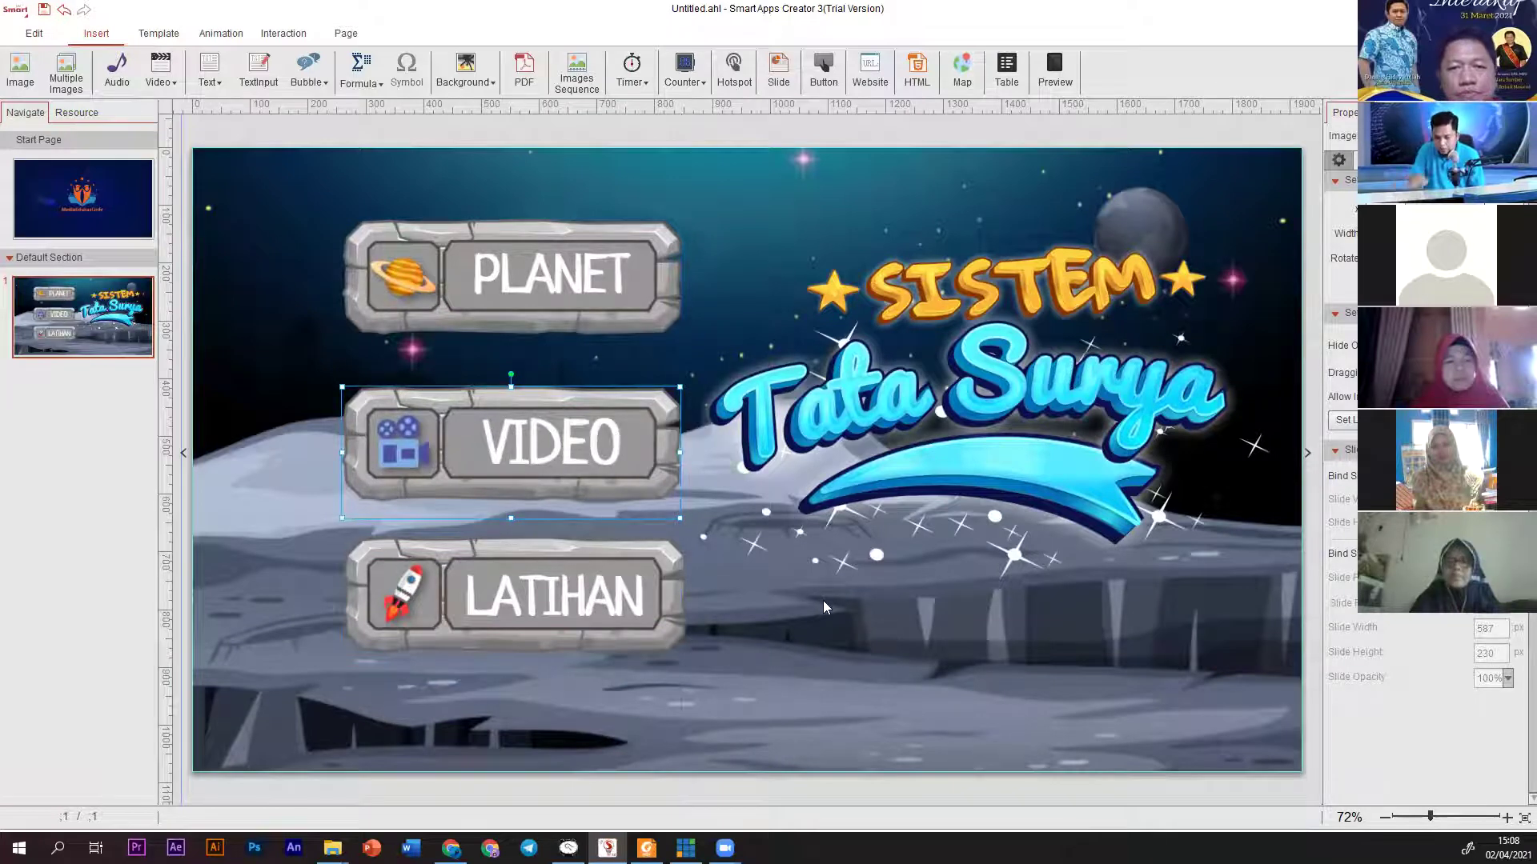
click(648, 611)
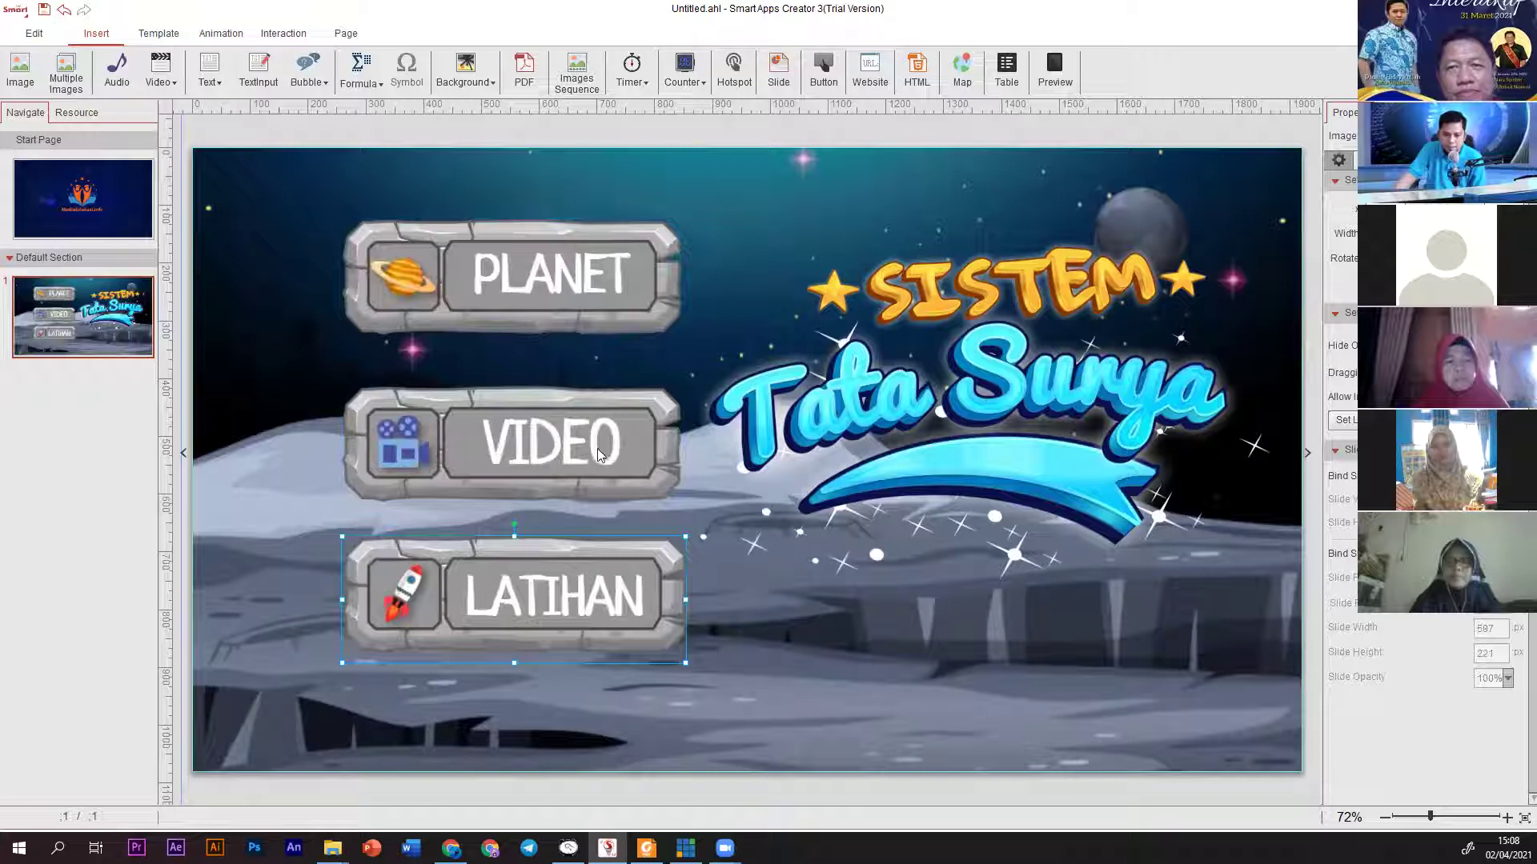
drag(594, 623, 594, 523)
click(563, 264)
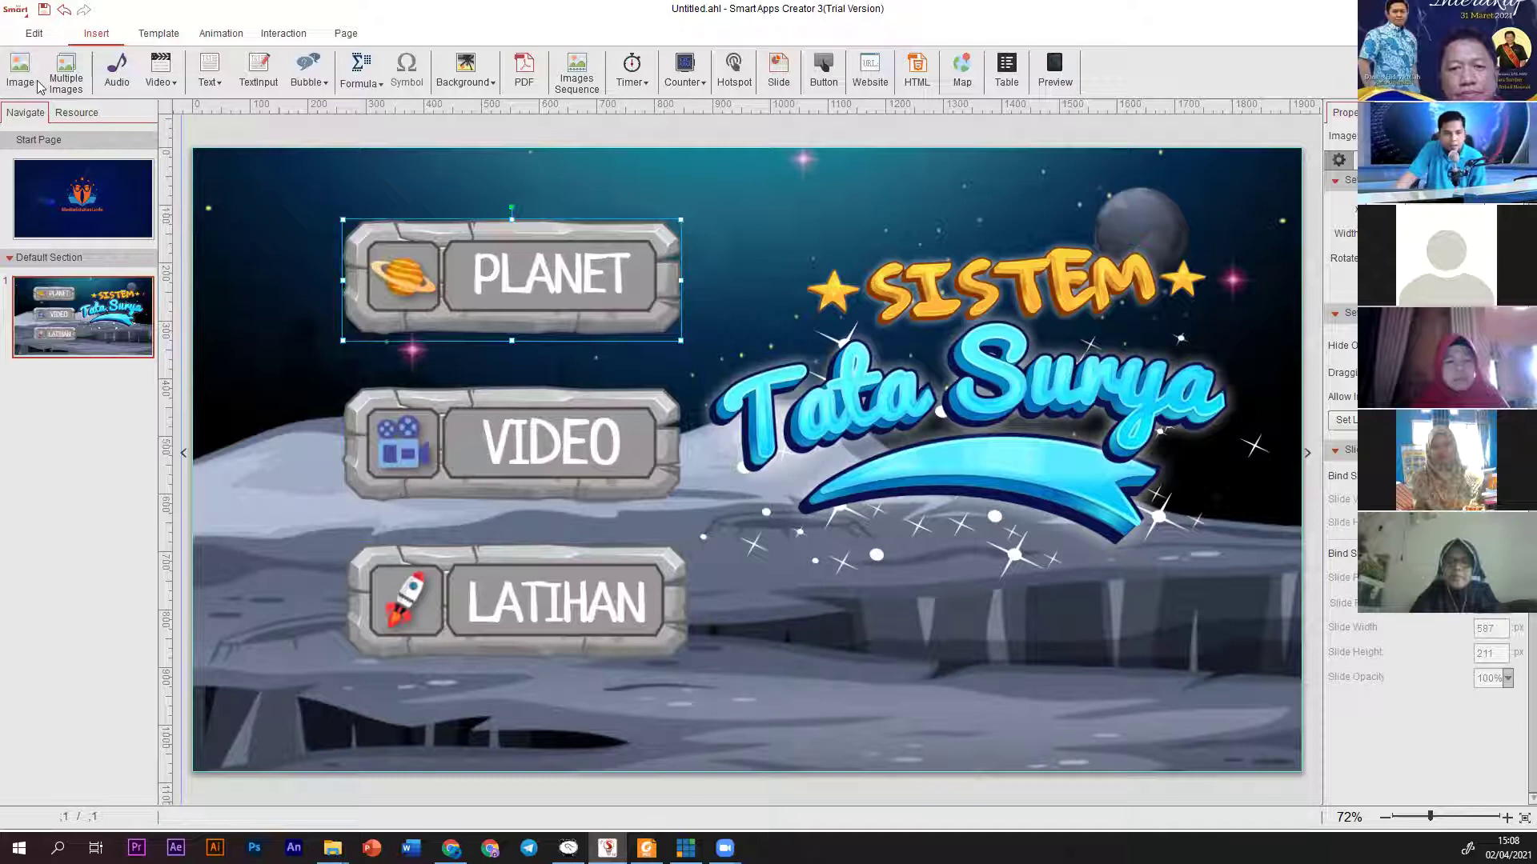
Insert Astronot.png and place the astronaut in the lower-left corner of the page.
double_click(602, 276)
click(787, 310)
double_click(788, 310)
drag(785, 352, 390, 423)
drag(376, 530, 350, 544)
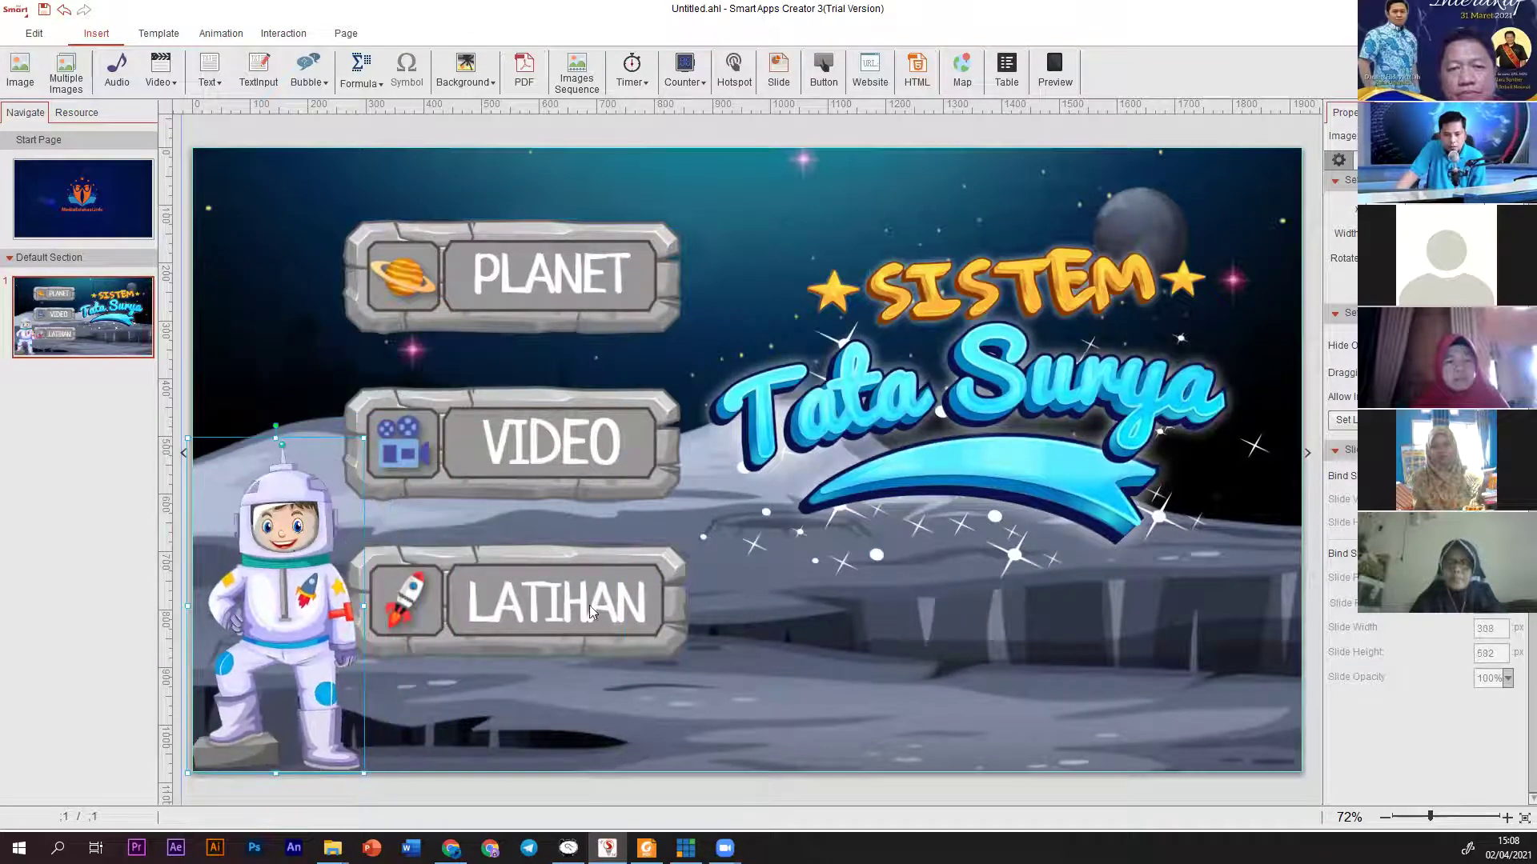
Shift the Latihan, Video and Planet buttons toward the middle of the page, clear of the astronaut.
drag(591, 613, 652, 624)
drag(568, 453, 628, 450)
drag(578, 286, 647, 282)
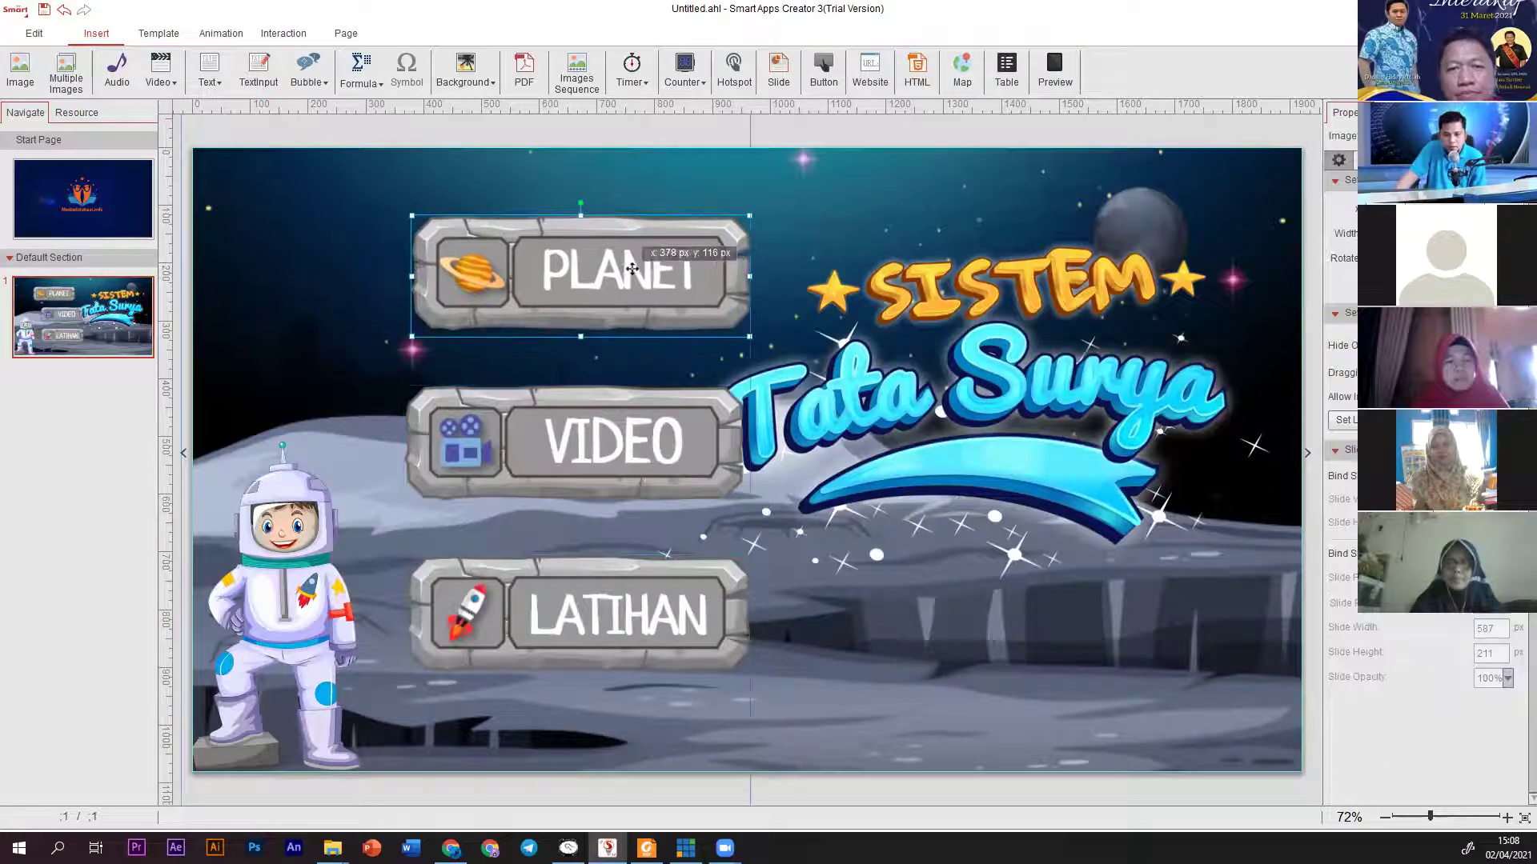
Move the Sistem Tata Surya title away from the buttons and shrink it to about 928 by 542 px.
click(1017, 394)
drag(953, 222, 995, 183)
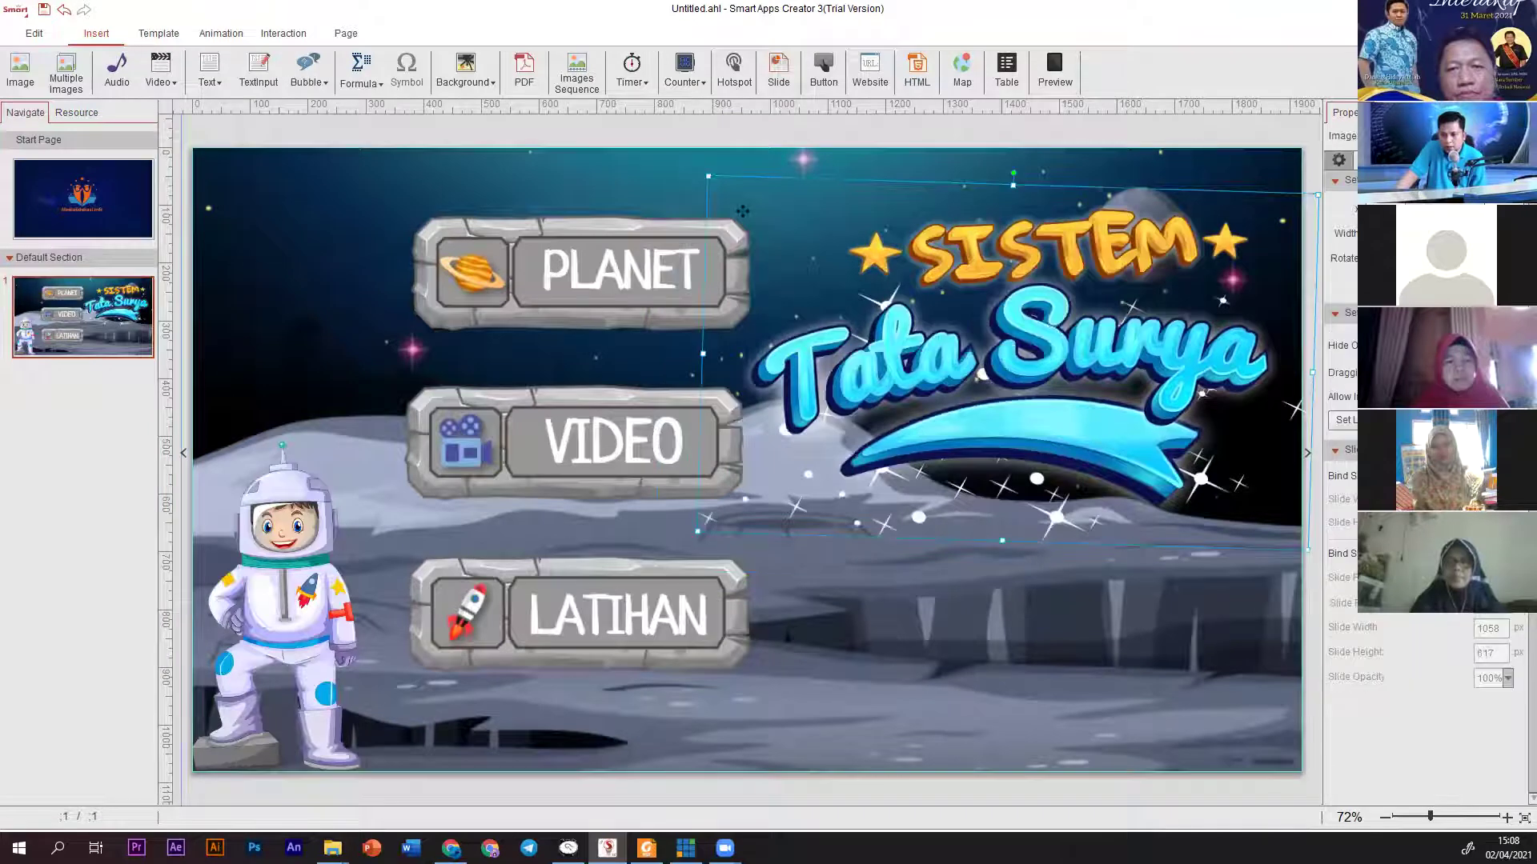
drag(707, 177, 747, 217)
click(557, 170)
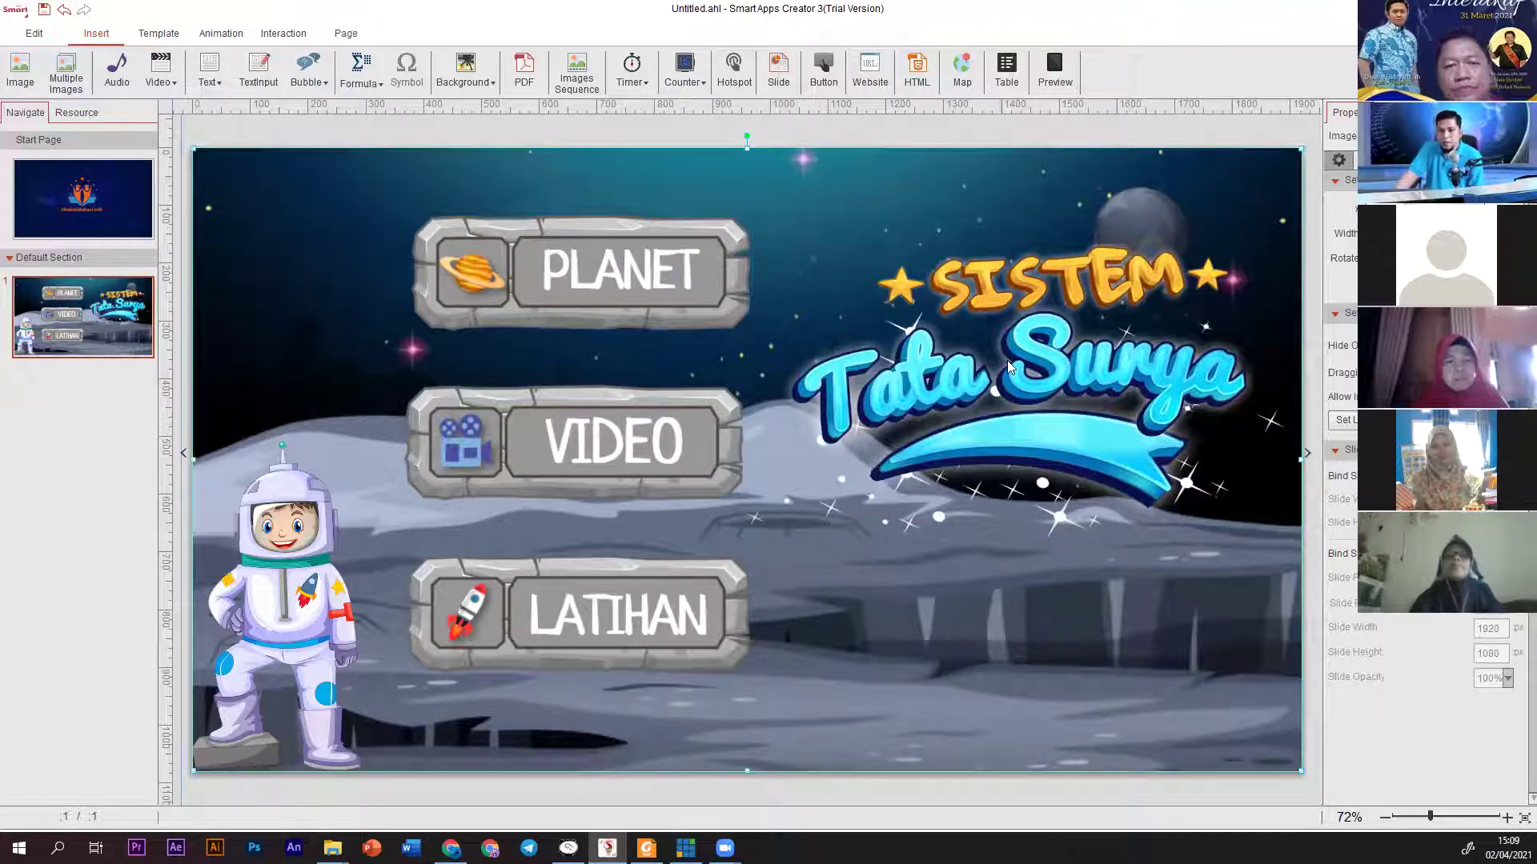
Try the Float In animation on the Sistem Tata Surya title twice, resetting it to Empty each time.
click(1080, 300)
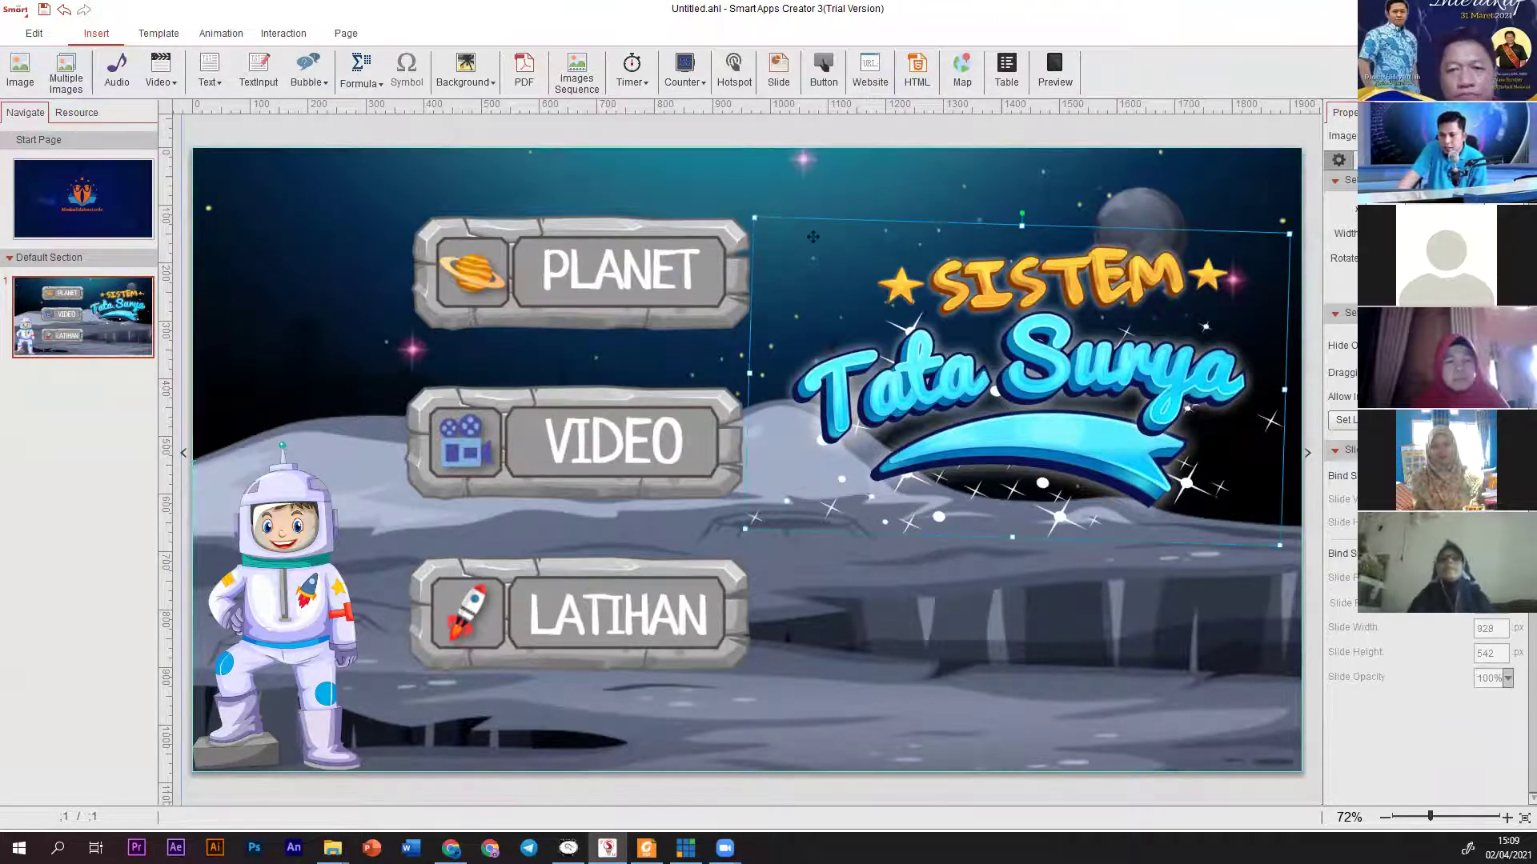
click(231, 37)
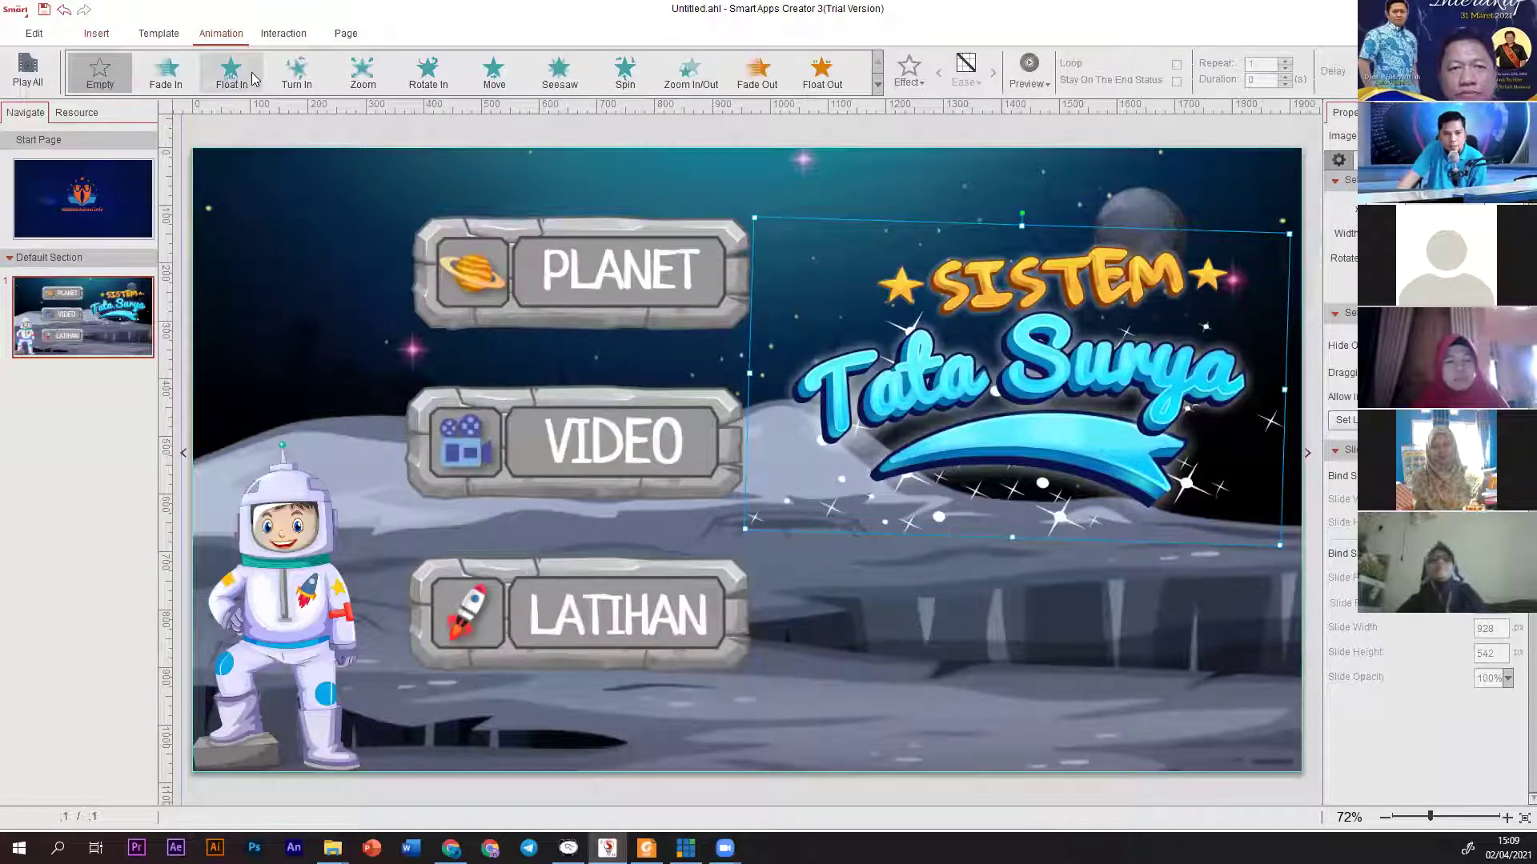
click(206, 79)
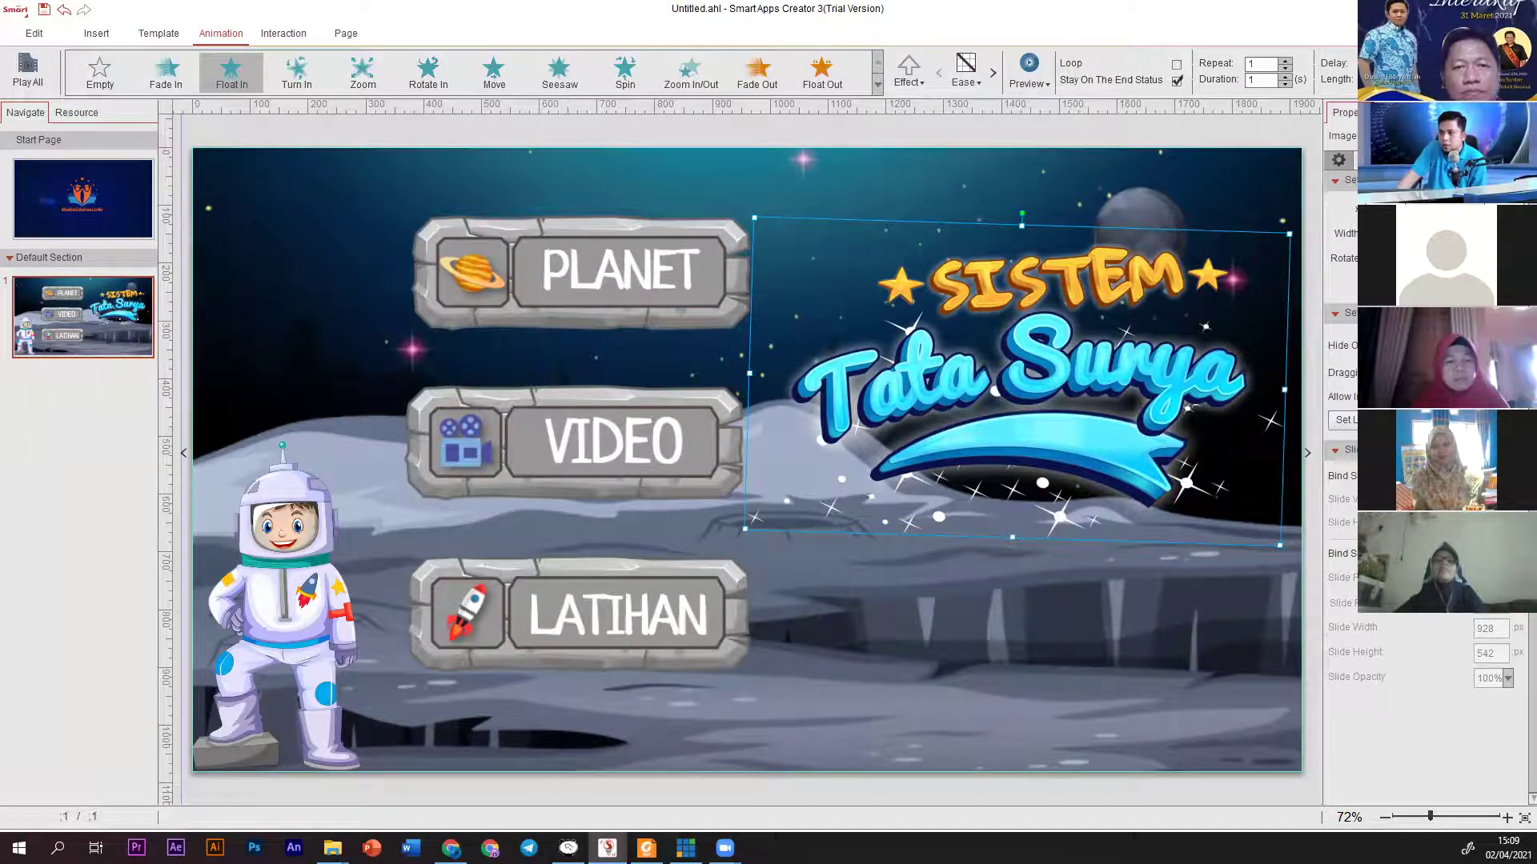
click(100, 72)
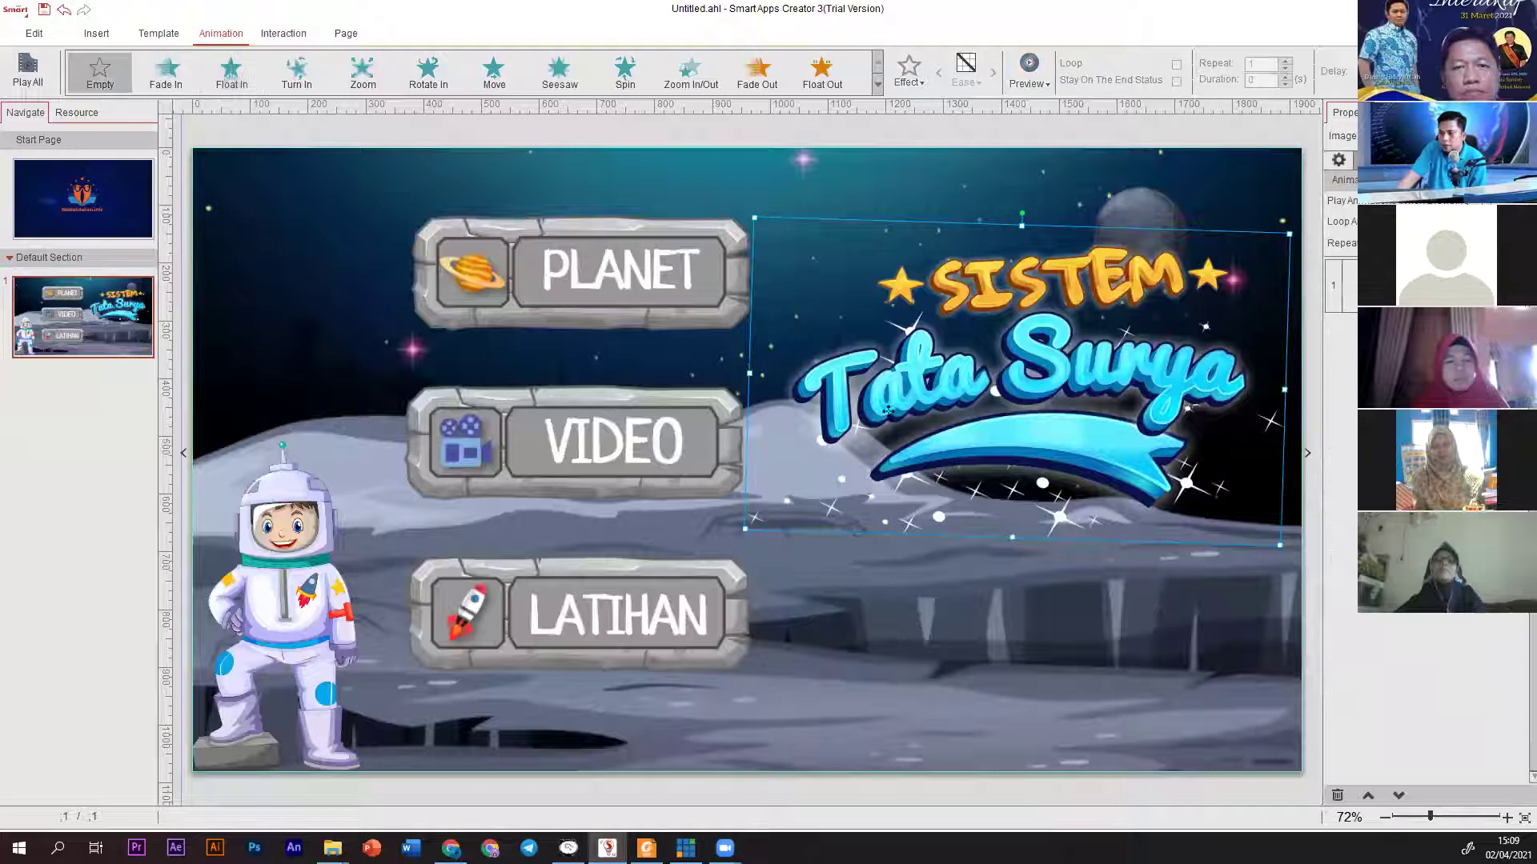
click(950, 404)
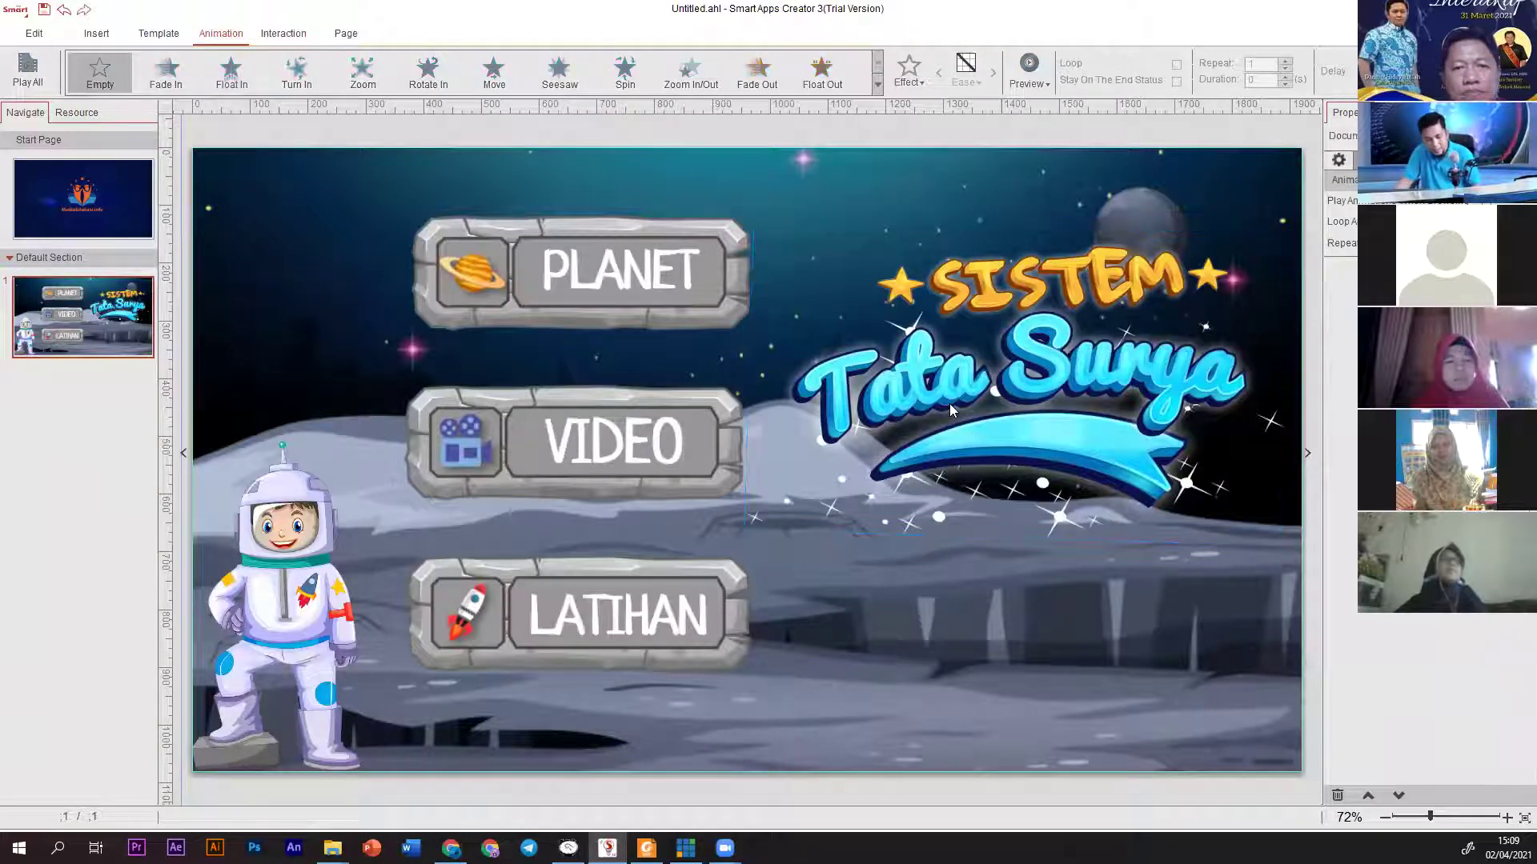
click(1135, 359)
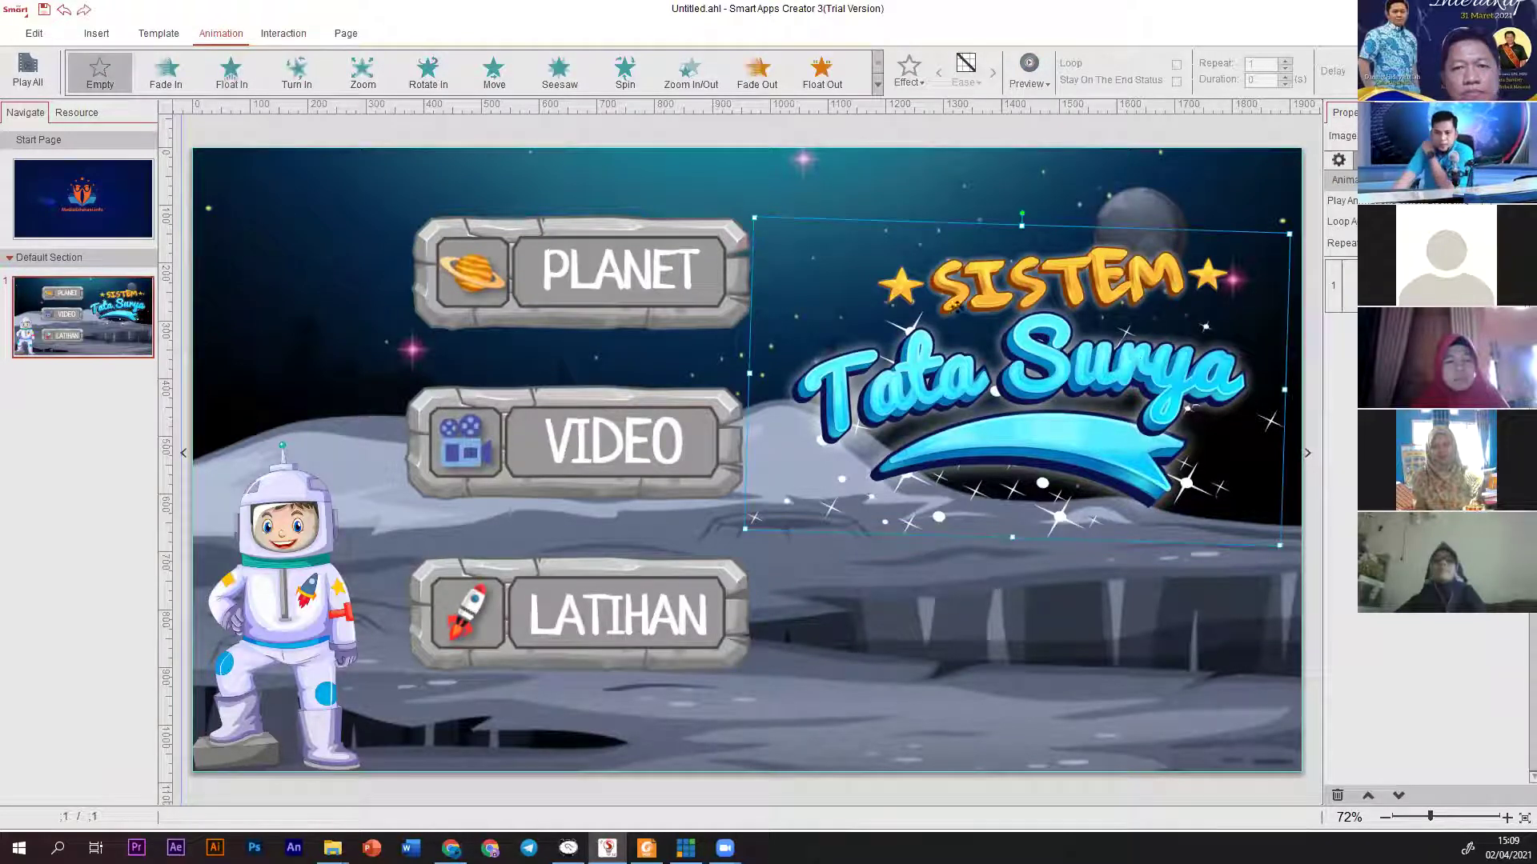
click(231, 70)
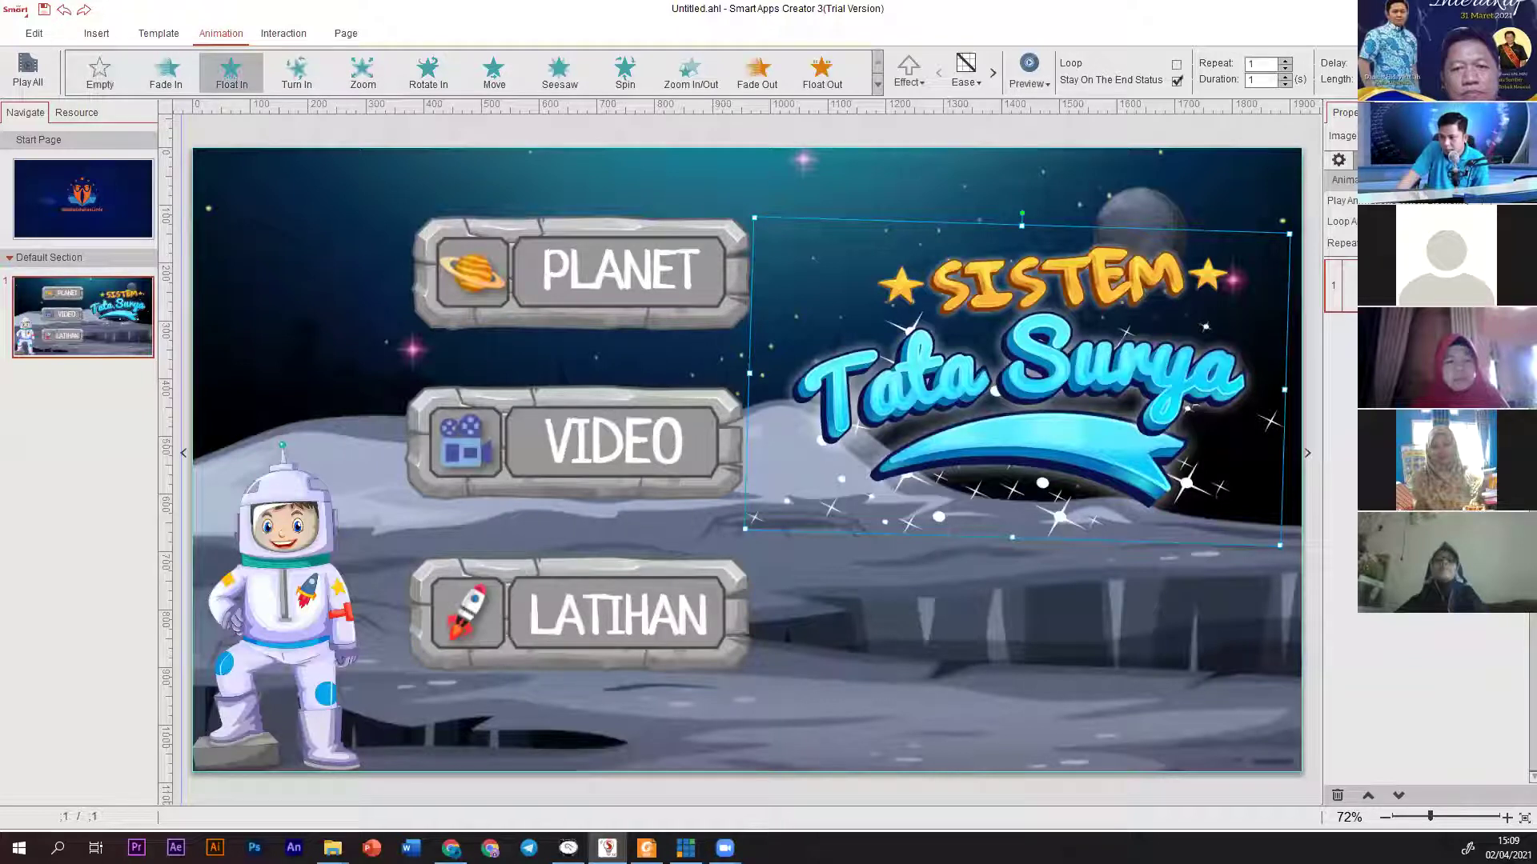
click(100, 72)
click(791, 453)
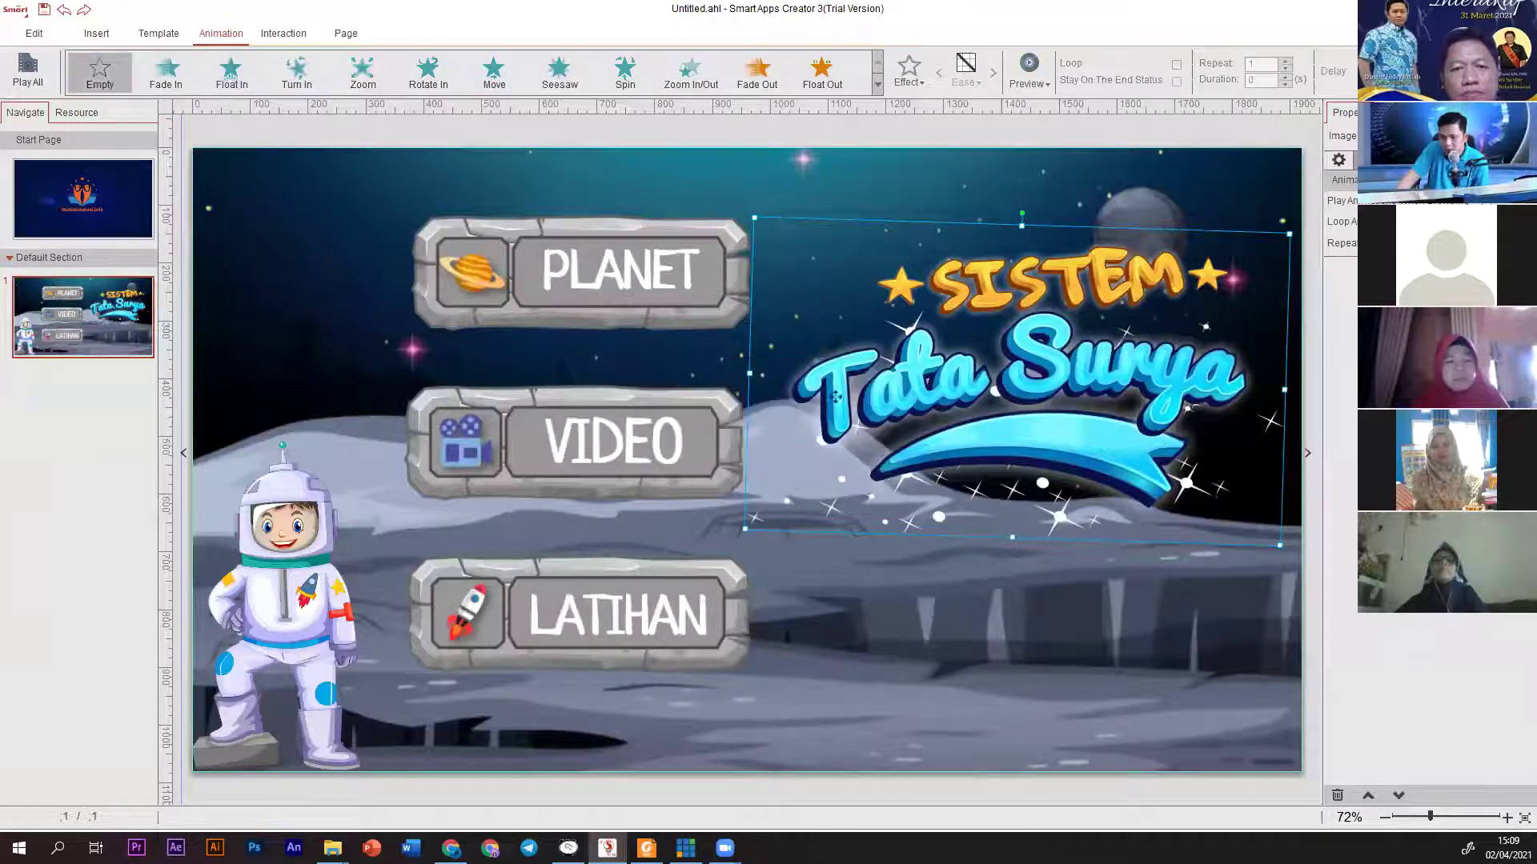
Apply the Float In animation to the Sistem Tata Surya title and place the title slightly lower on the page.
click(240, 76)
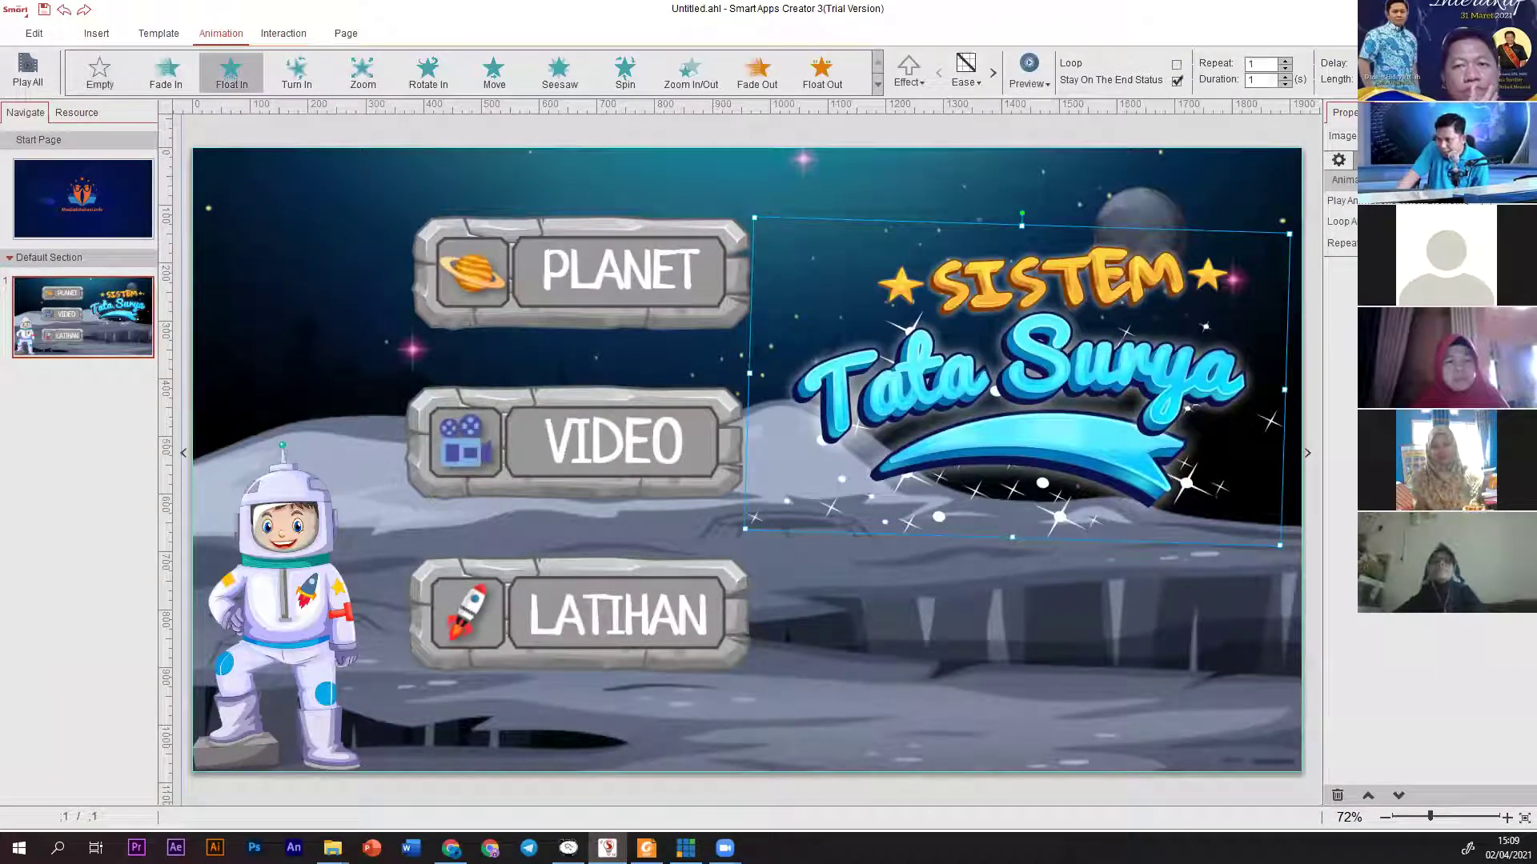
click(100, 72)
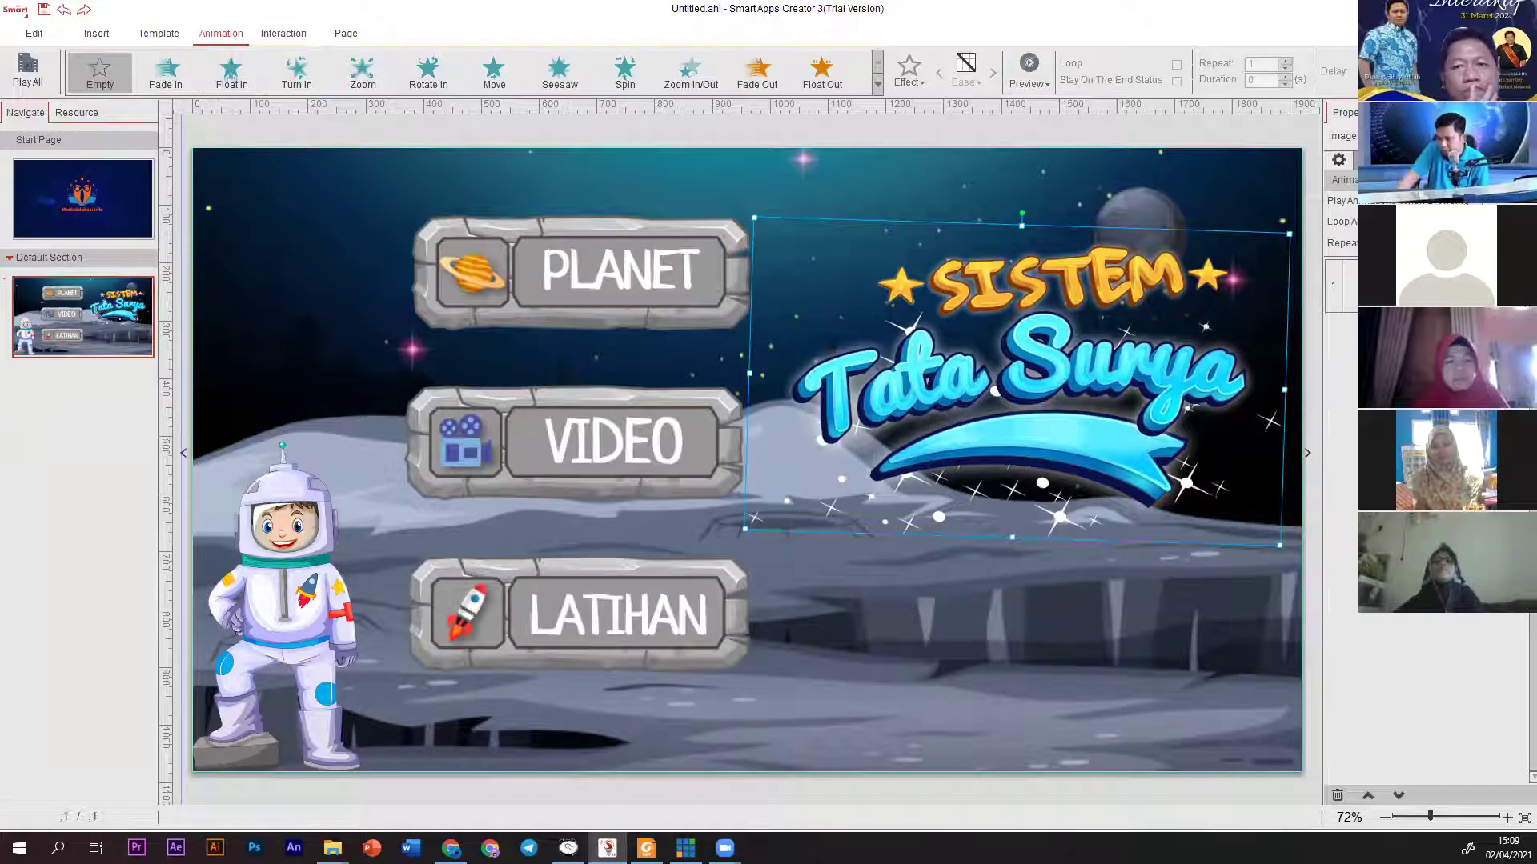
click(231, 72)
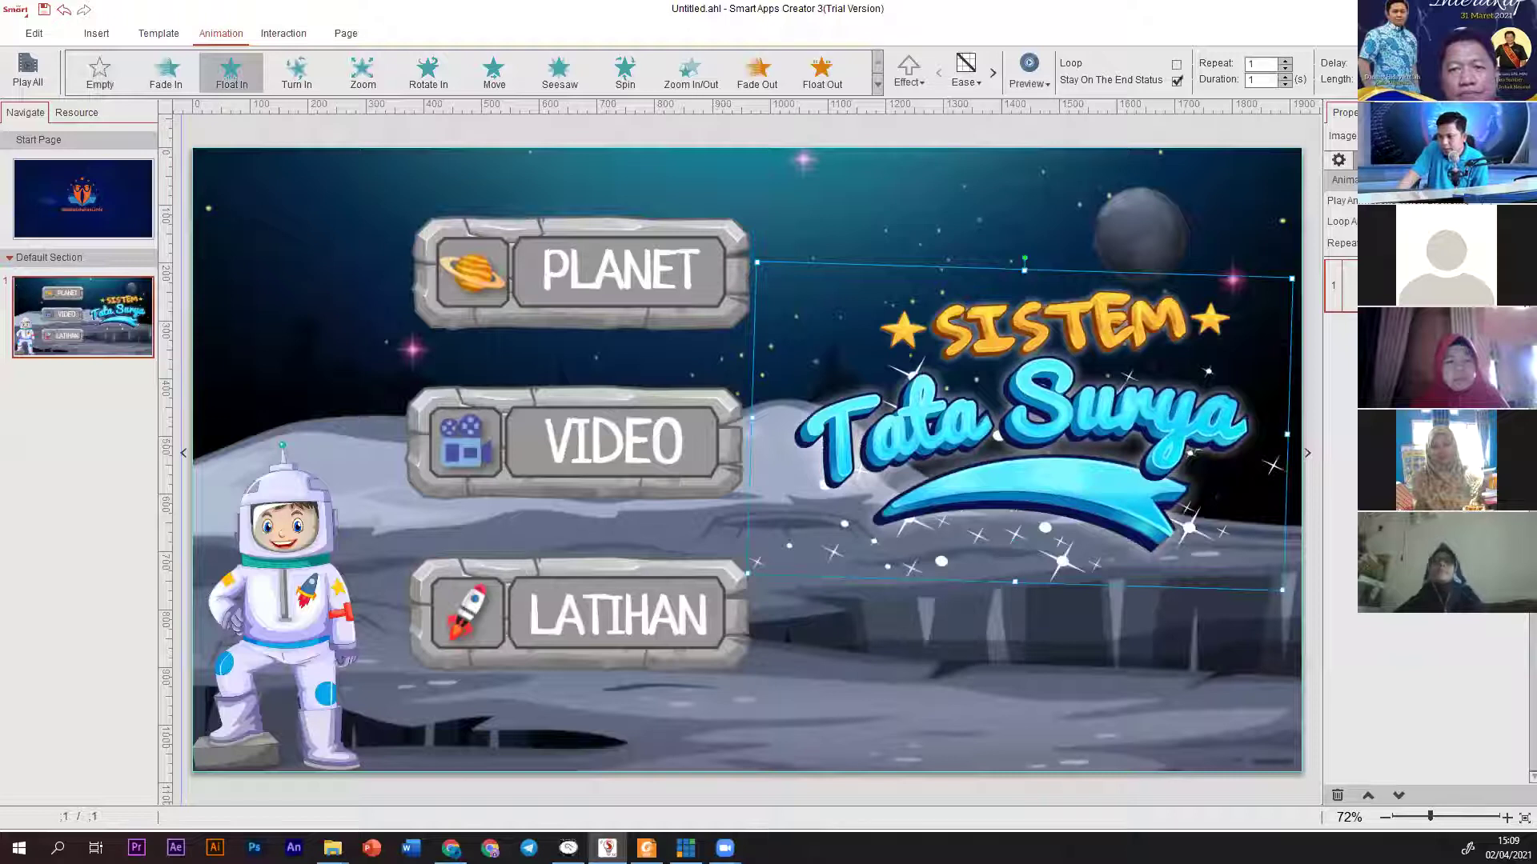
Preview the app from the start page through to the main menu, and close the preview.
click(141, 199)
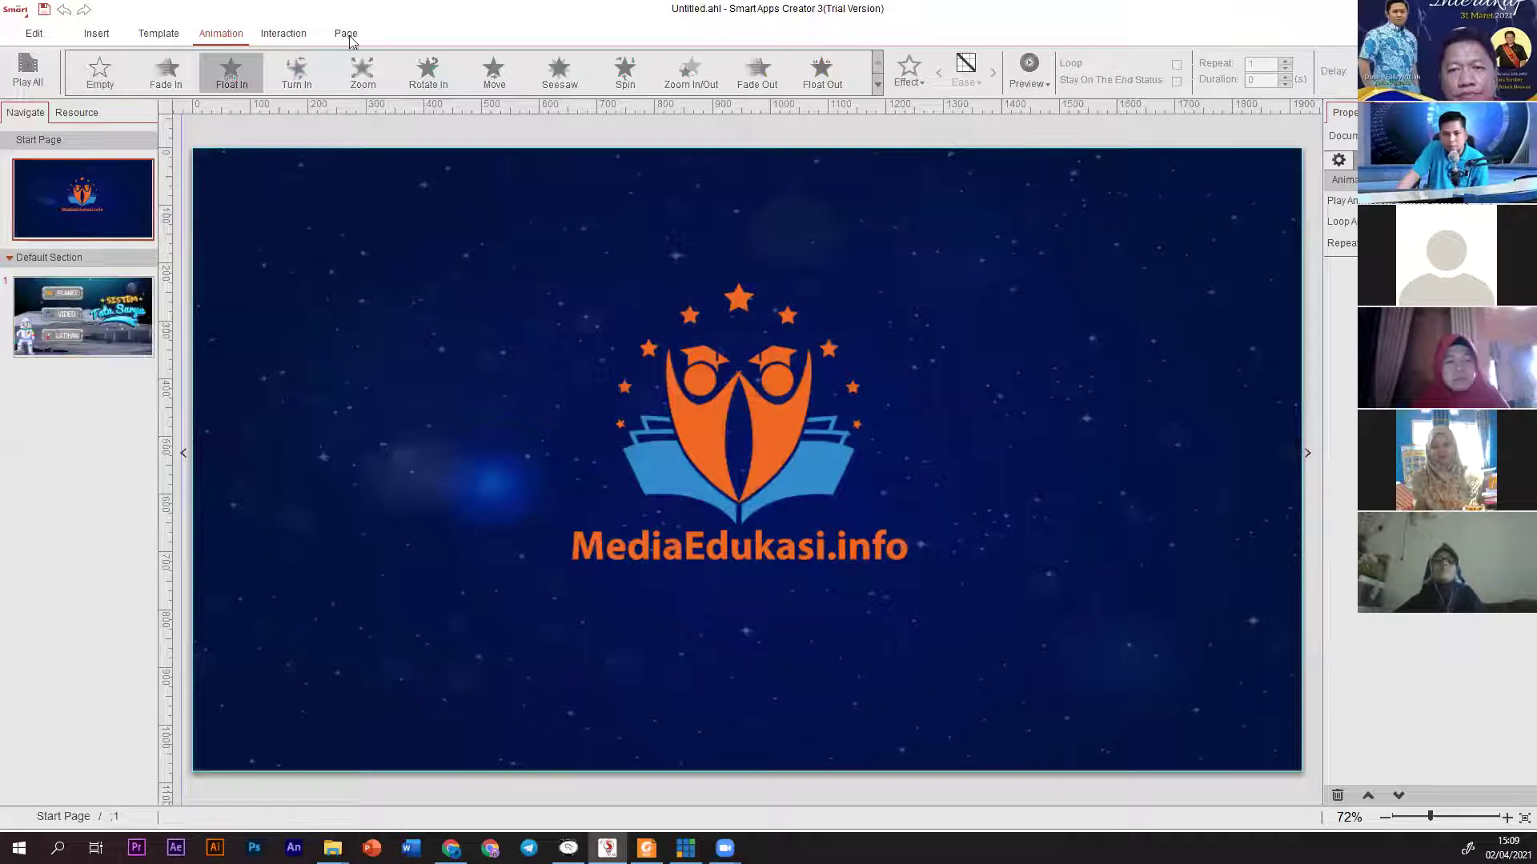
click(347, 36)
click(566, 82)
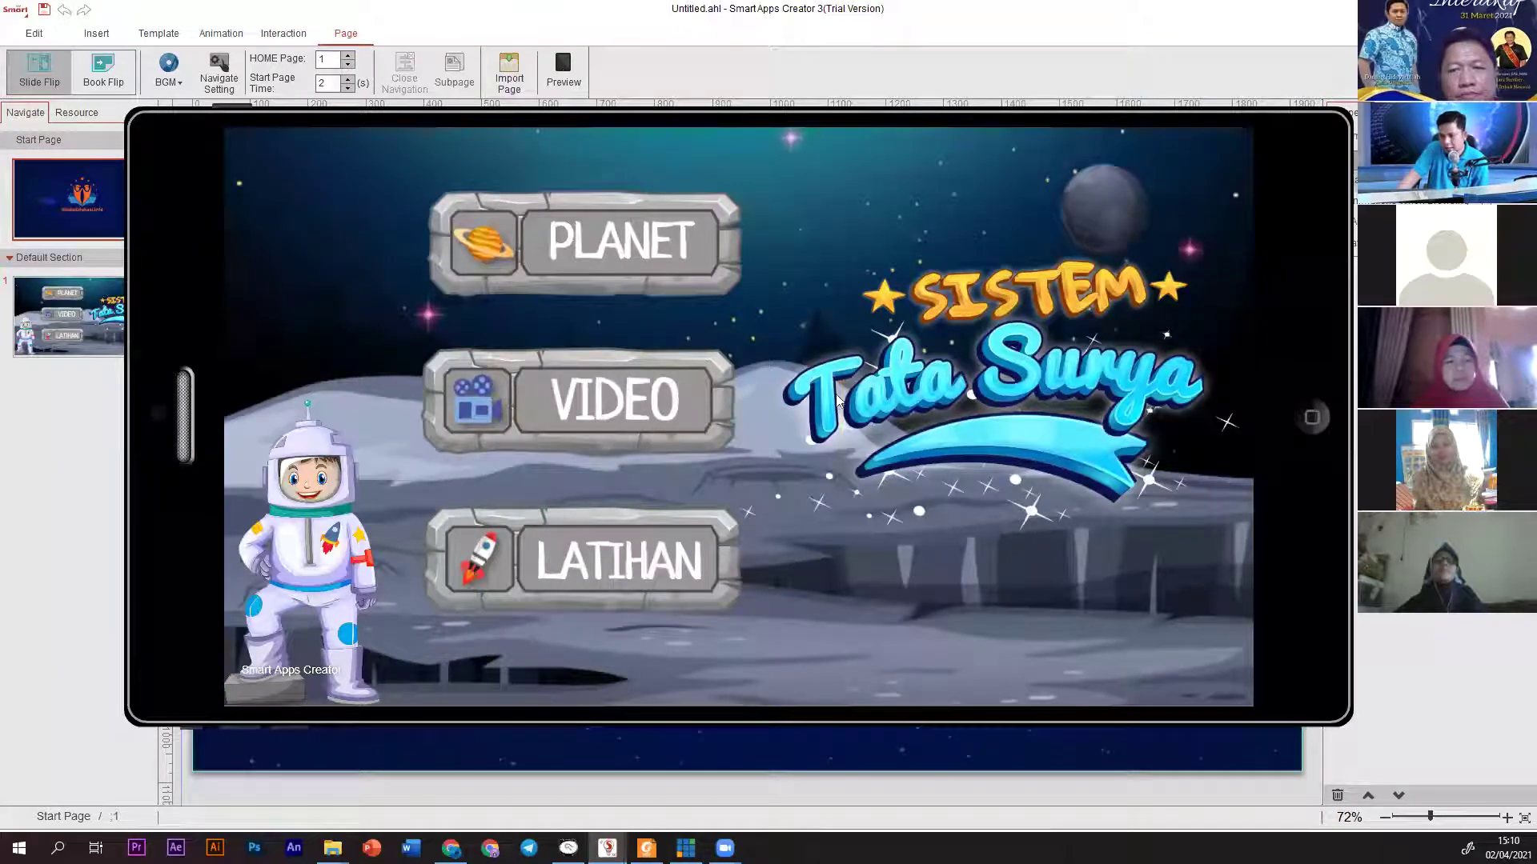
drag(1074, 120, 1101, 63)
click(1338, 362)
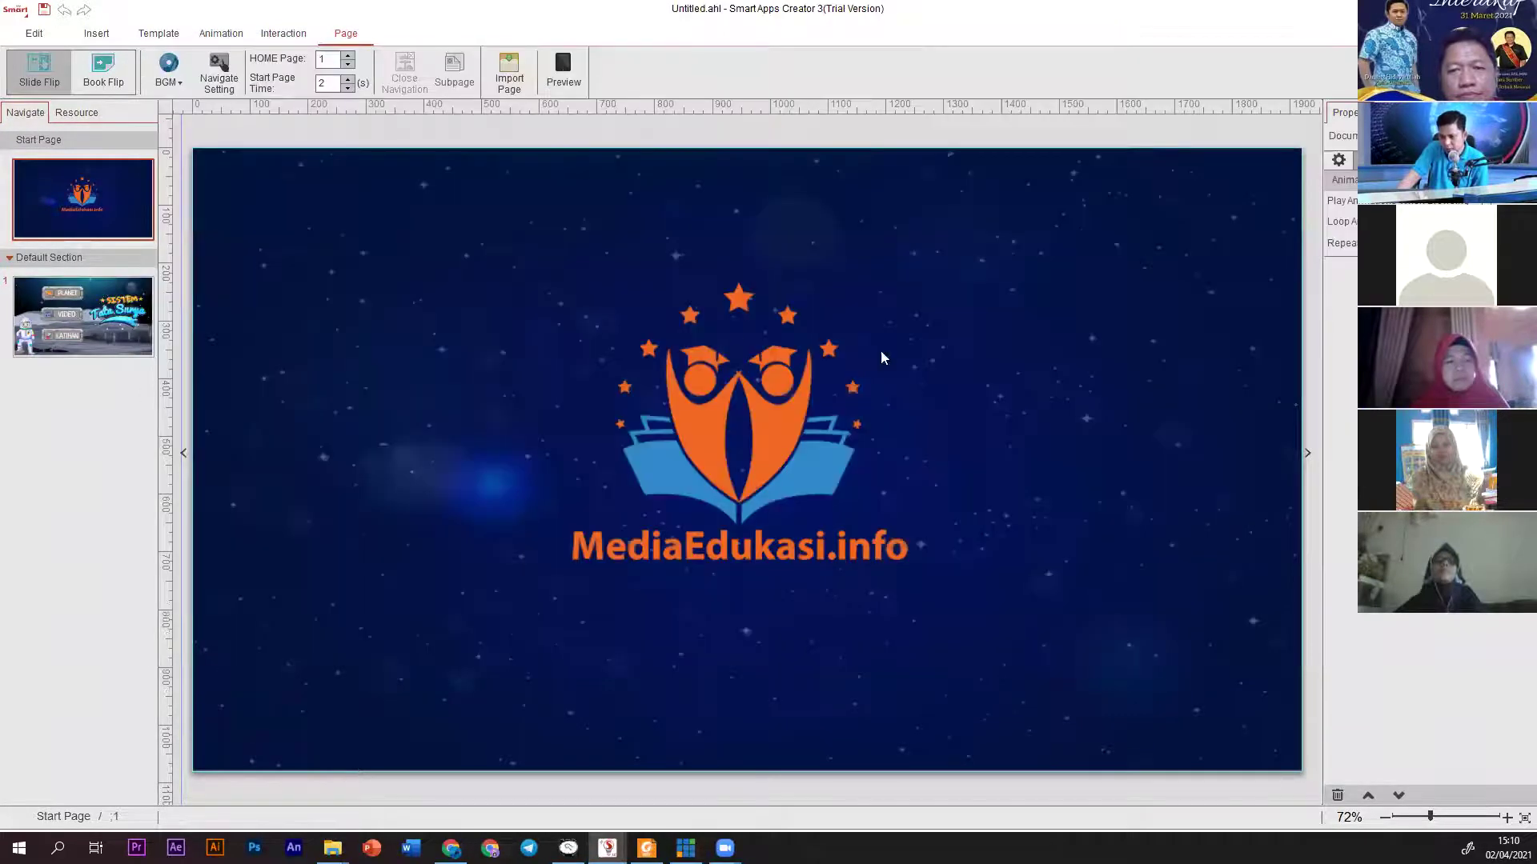
Return to the main menu page and preview the app from the beginning, and again from the current page.
click(74, 325)
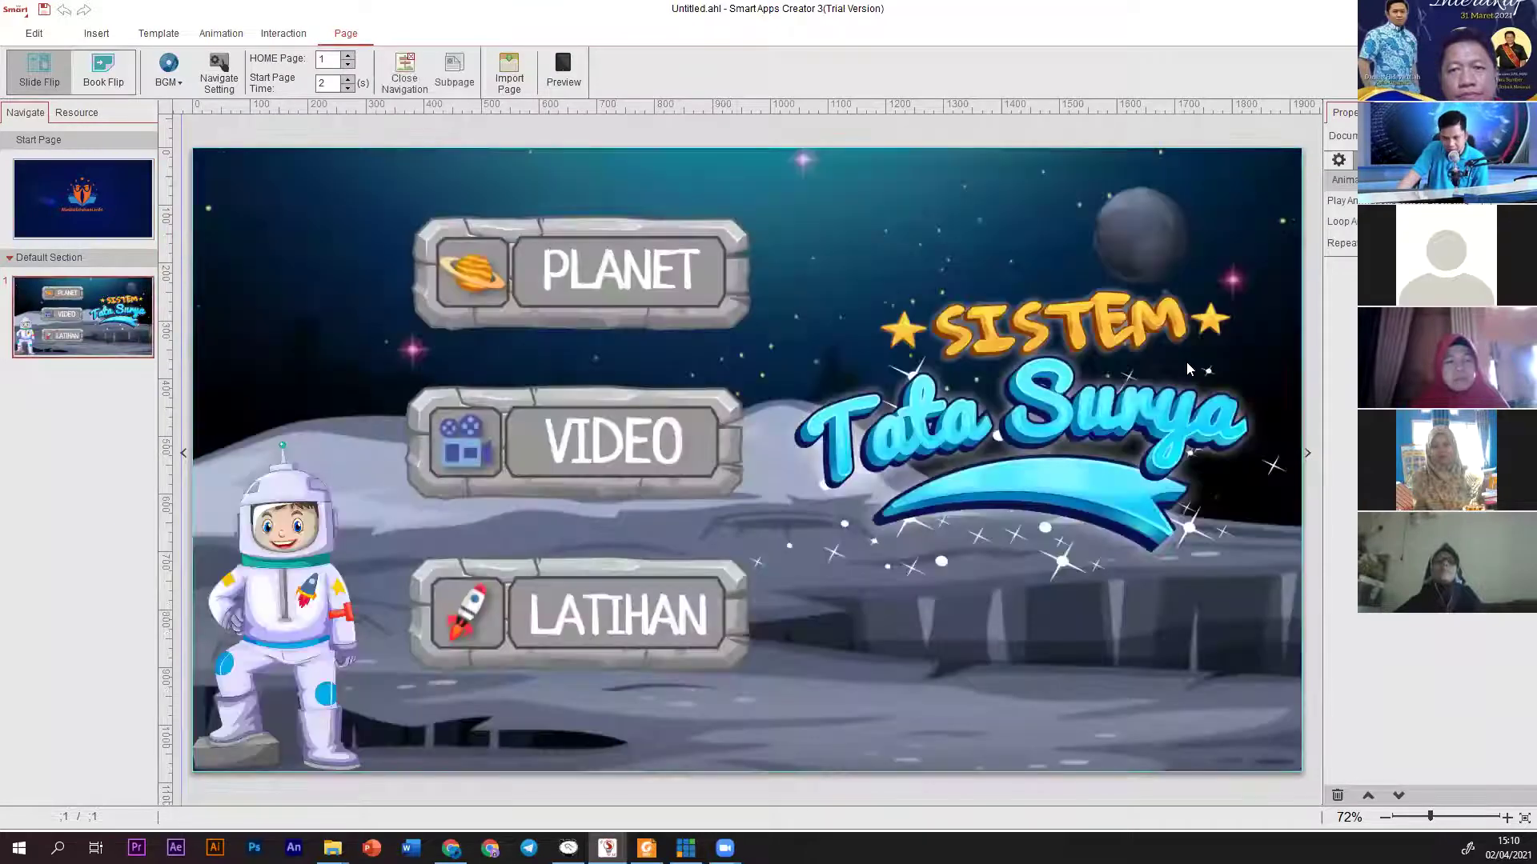
click(993, 433)
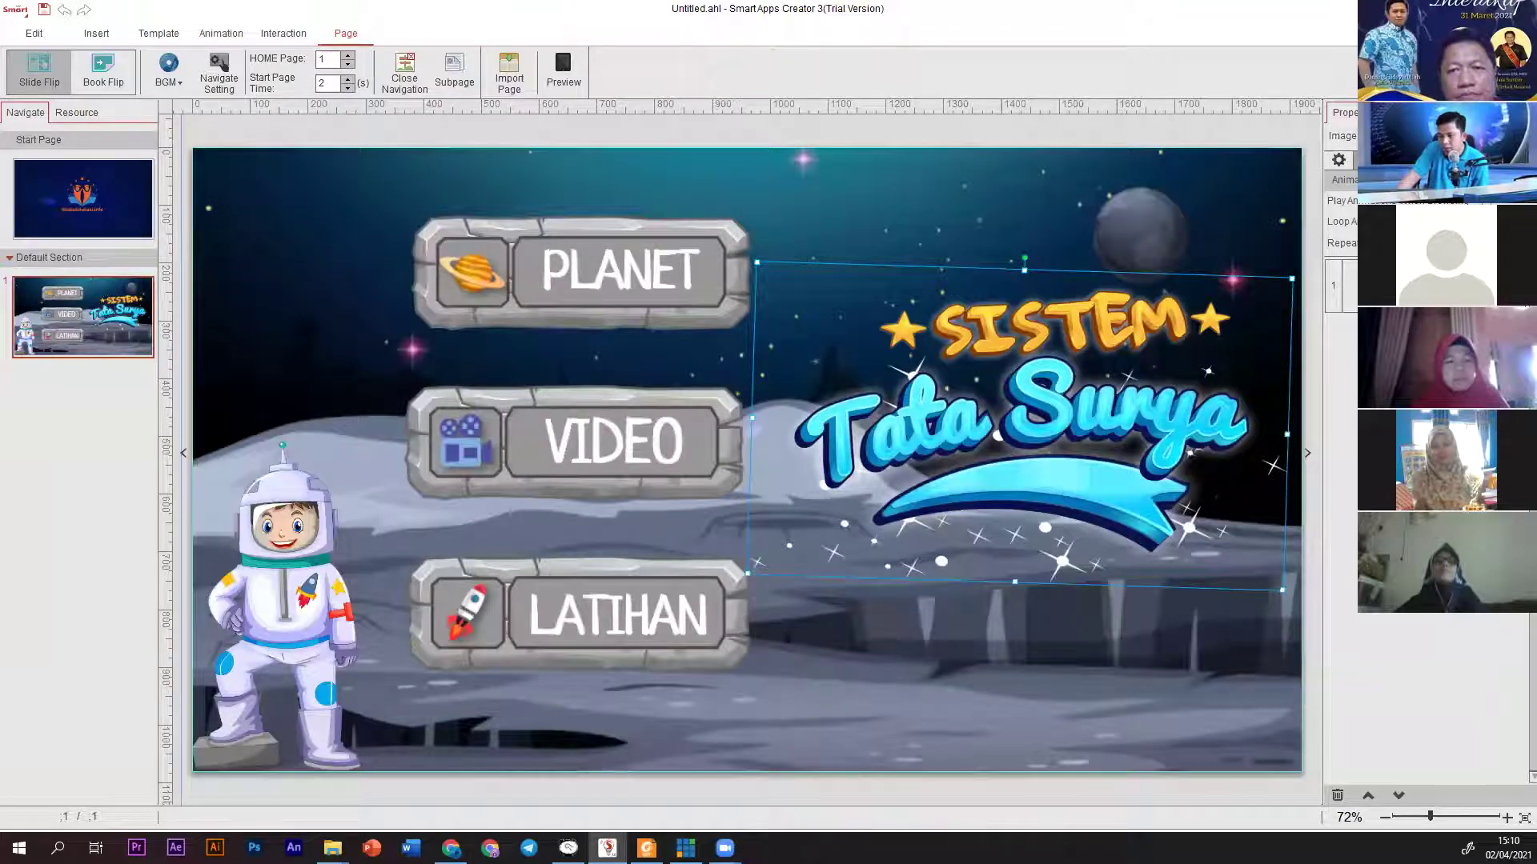
click(119, 220)
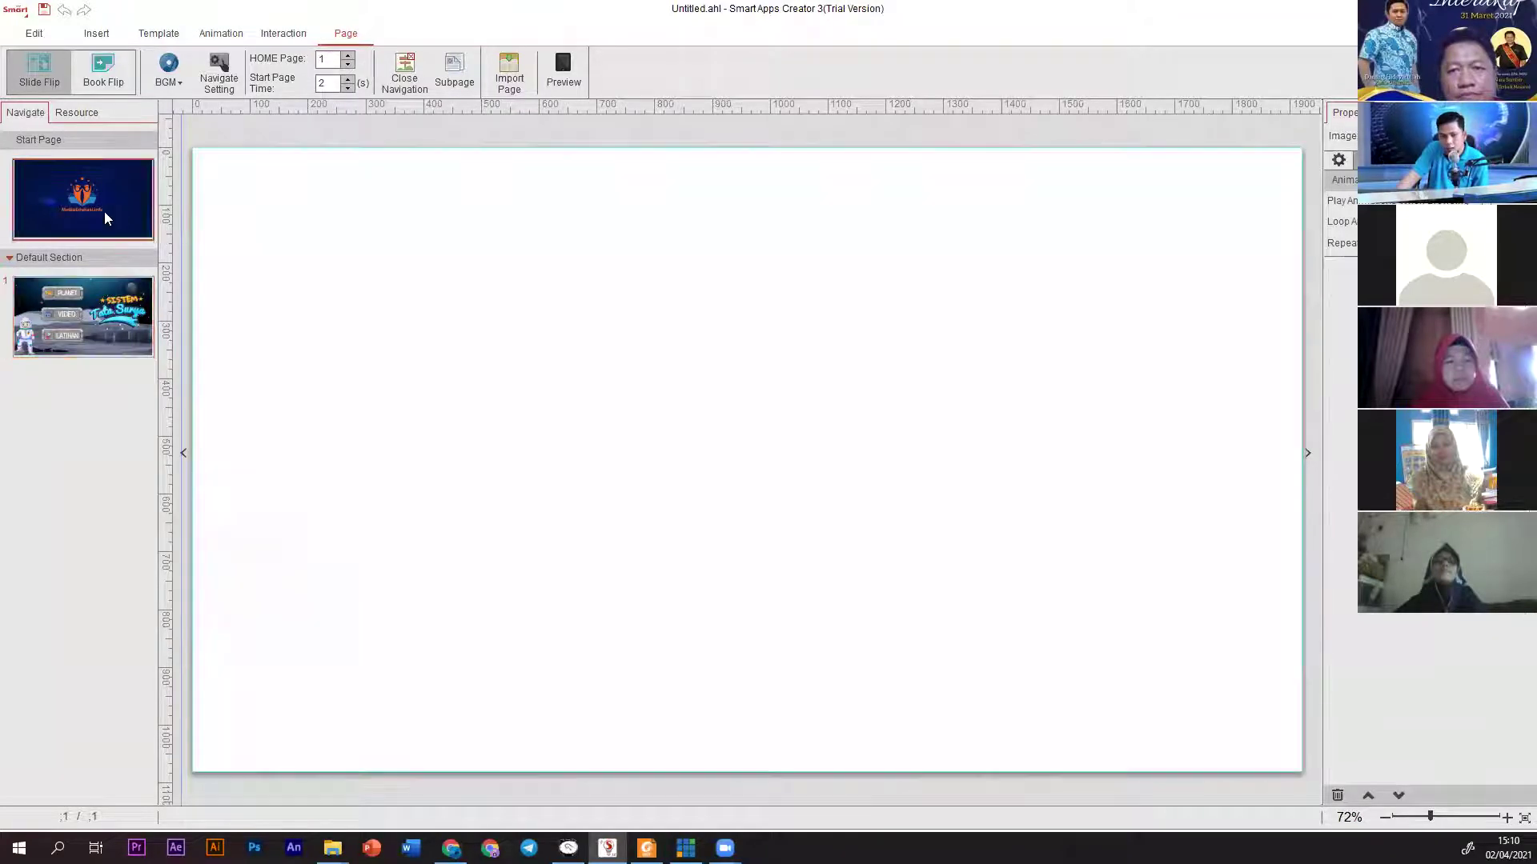
click(128, 340)
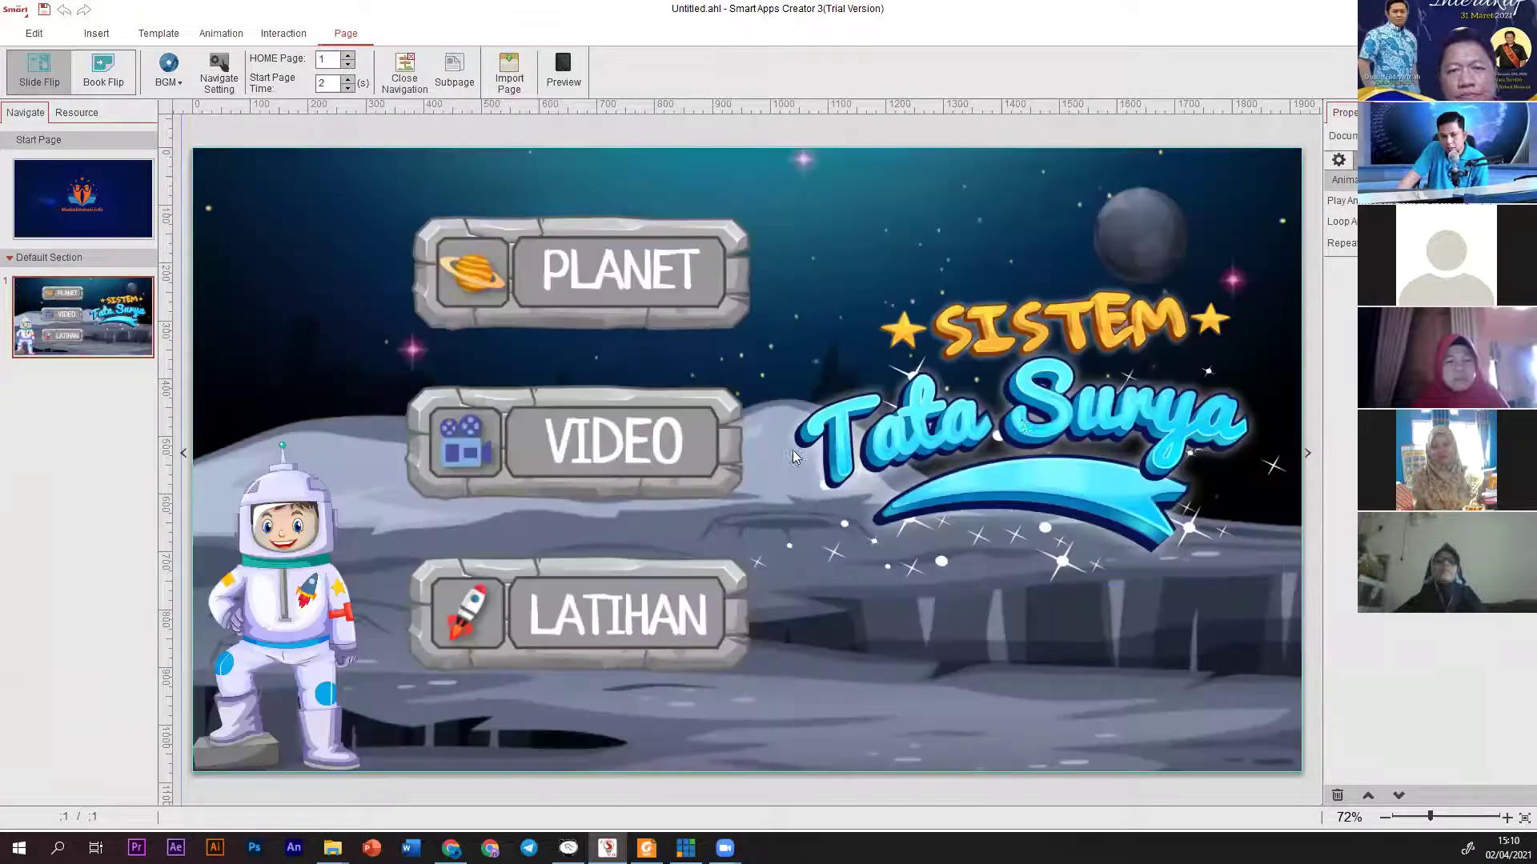
click(1041, 311)
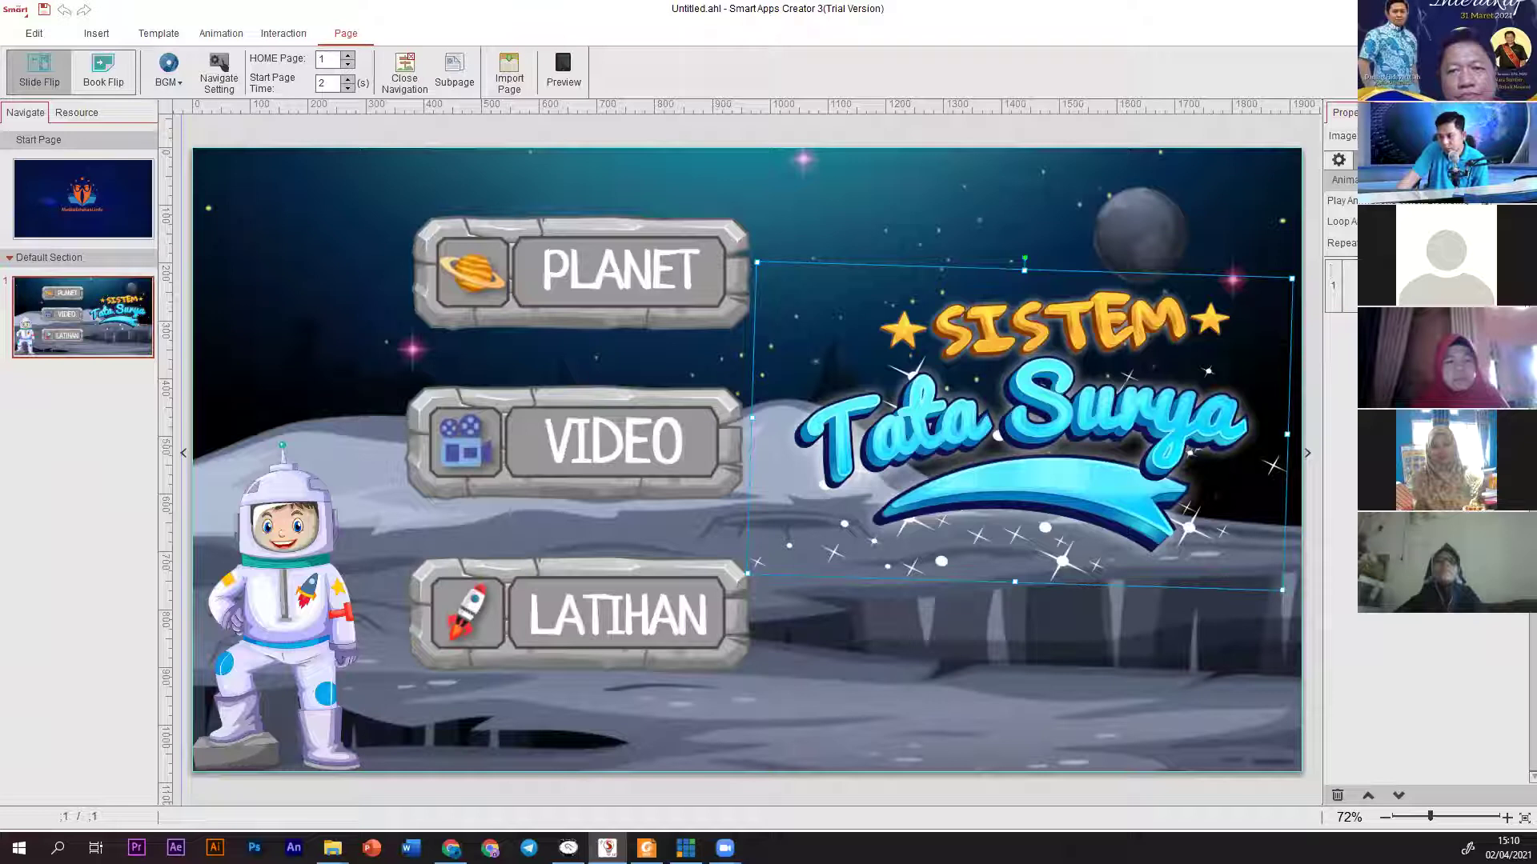
click(981, 222)
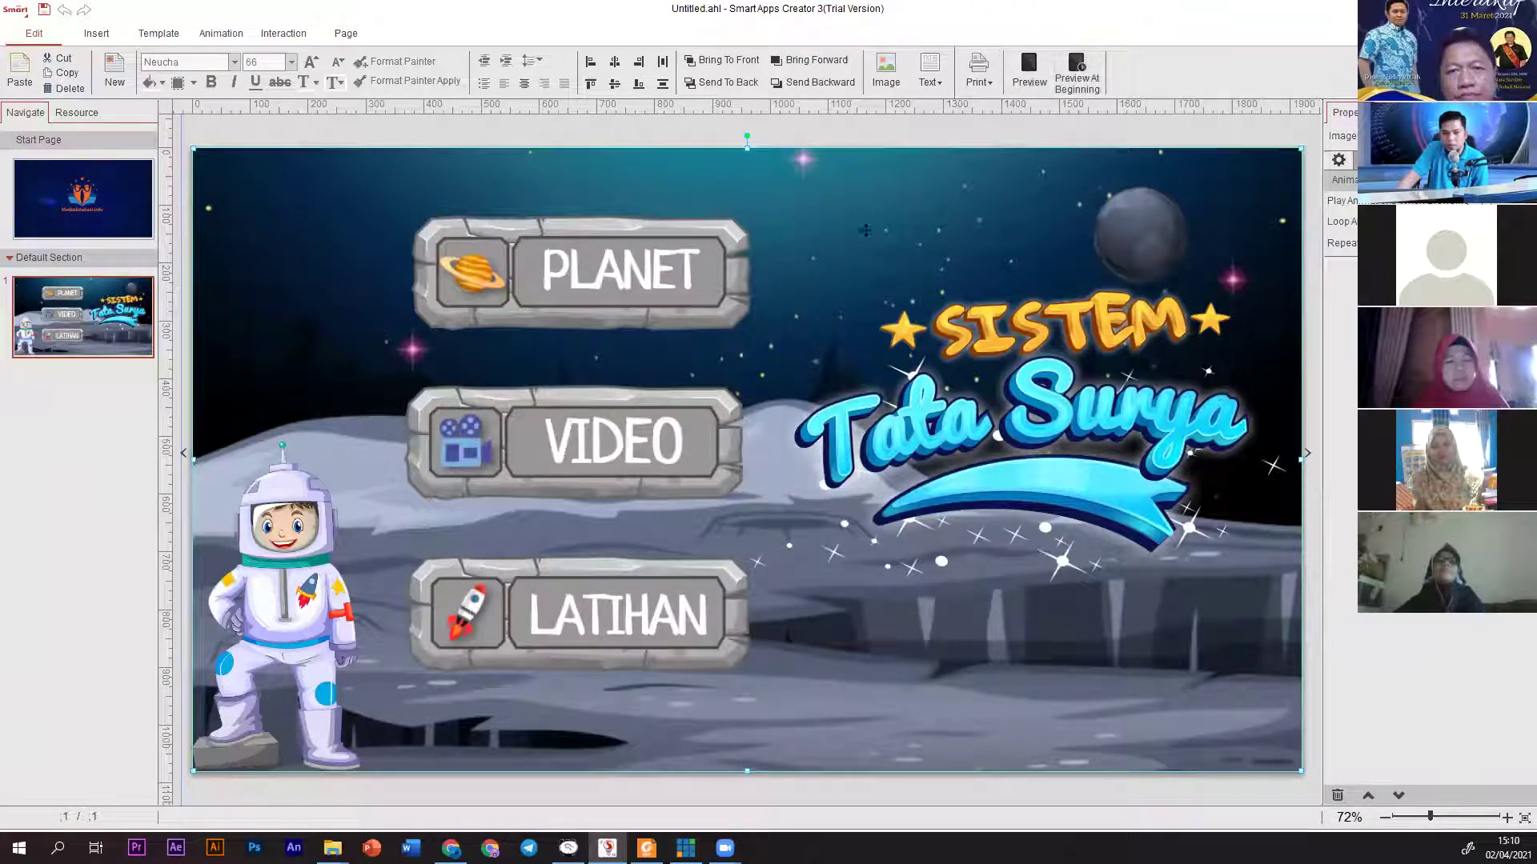
click(1087, 78)
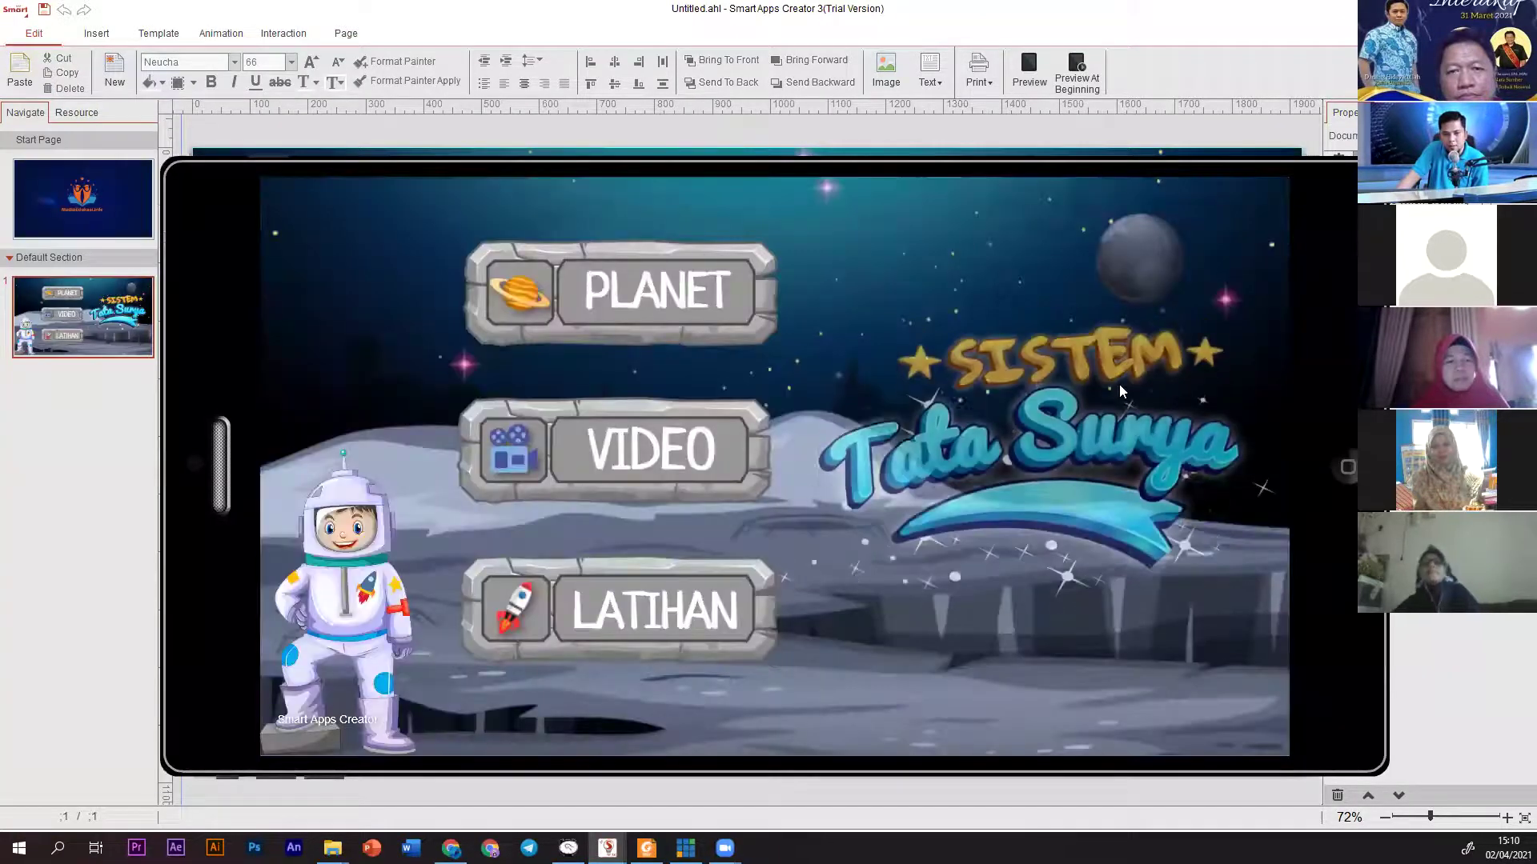
click(1348, 468)
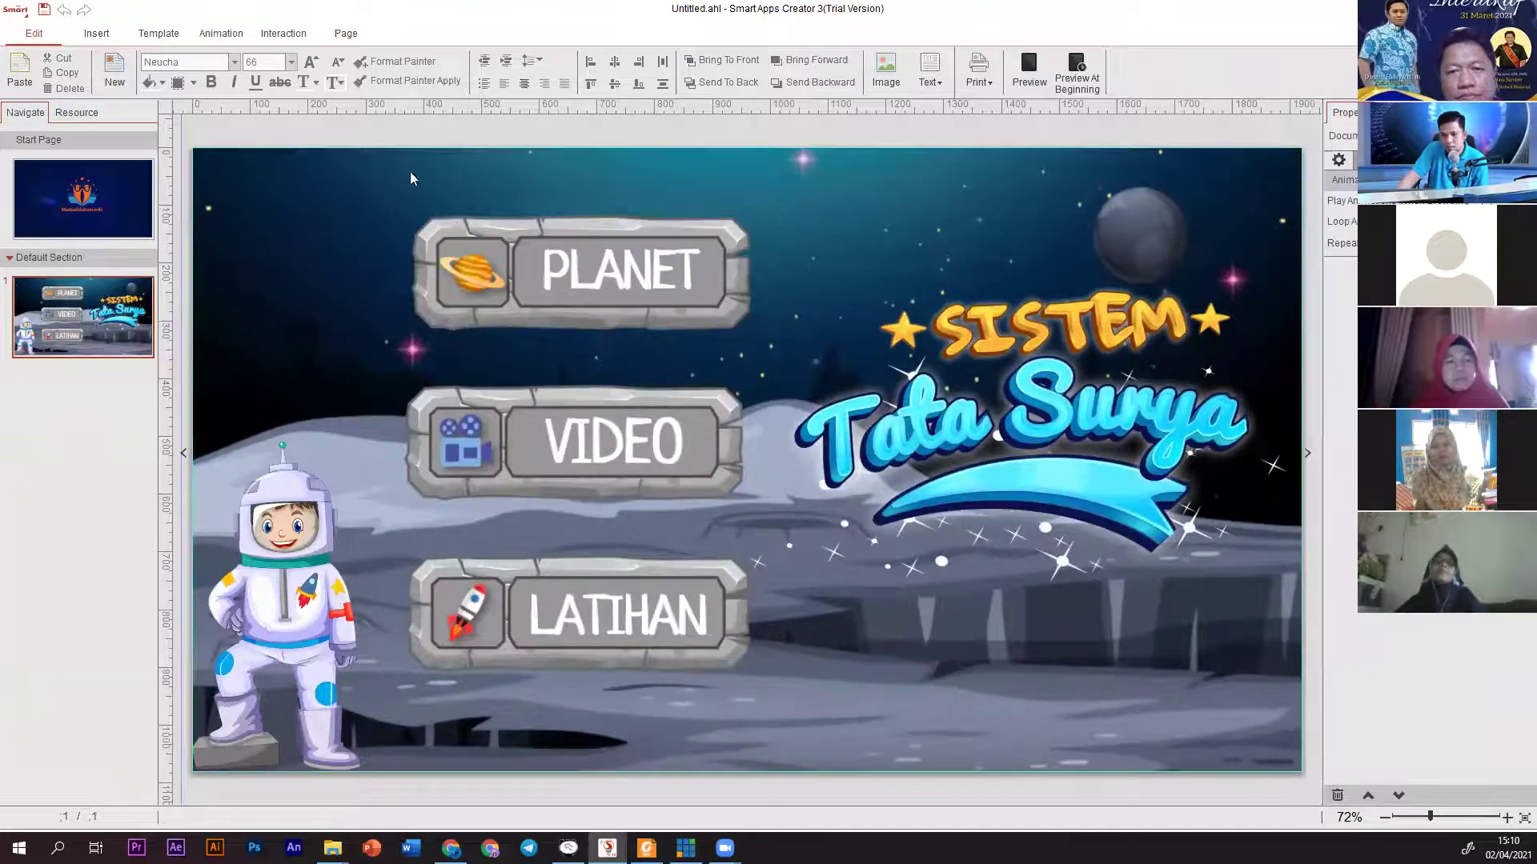
click(1029, 70)
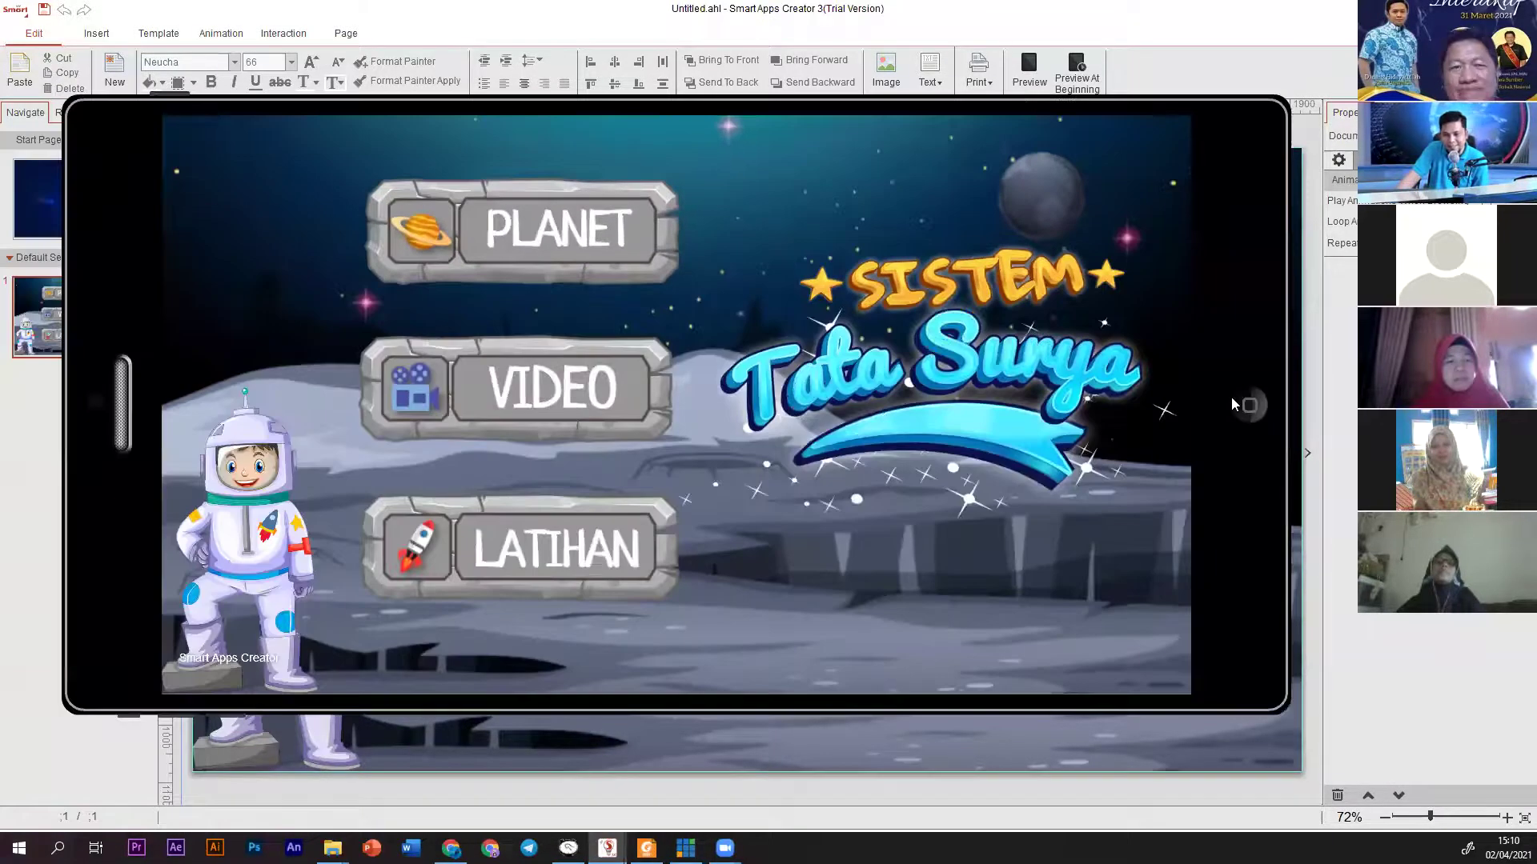
click(1249, 405)
Move the Planet and Video buttons slightly lower on the page to tighten the spacing above the Latihan button.
click(593, 307)
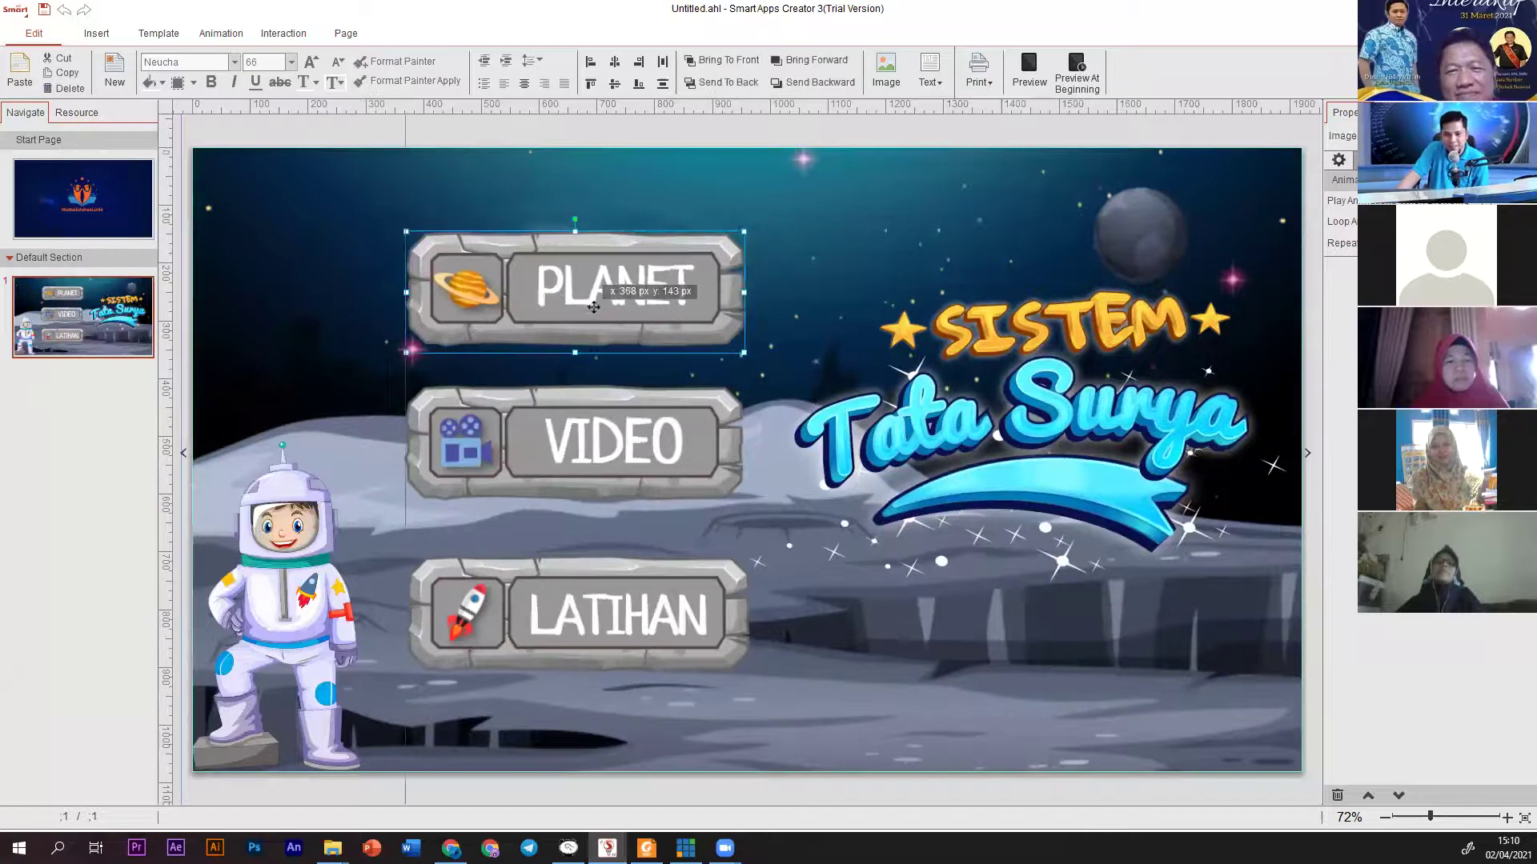
drag(576, 449, 576, 463)
click(536, 312)
drag(529, 290, 526, 307)
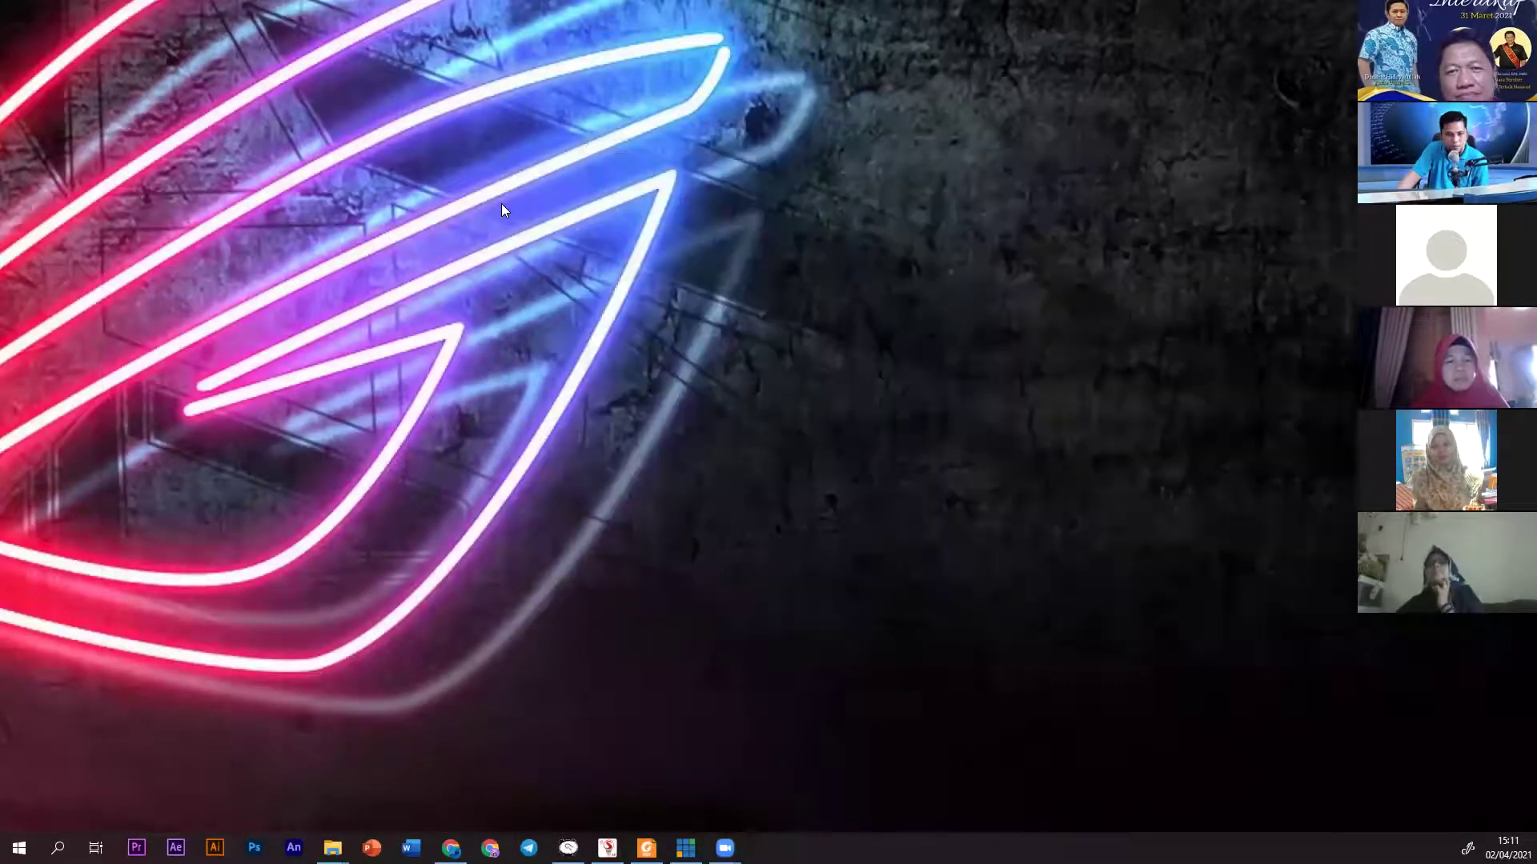
Open the Windows display settings from the desktop.
right_click(501, 203)
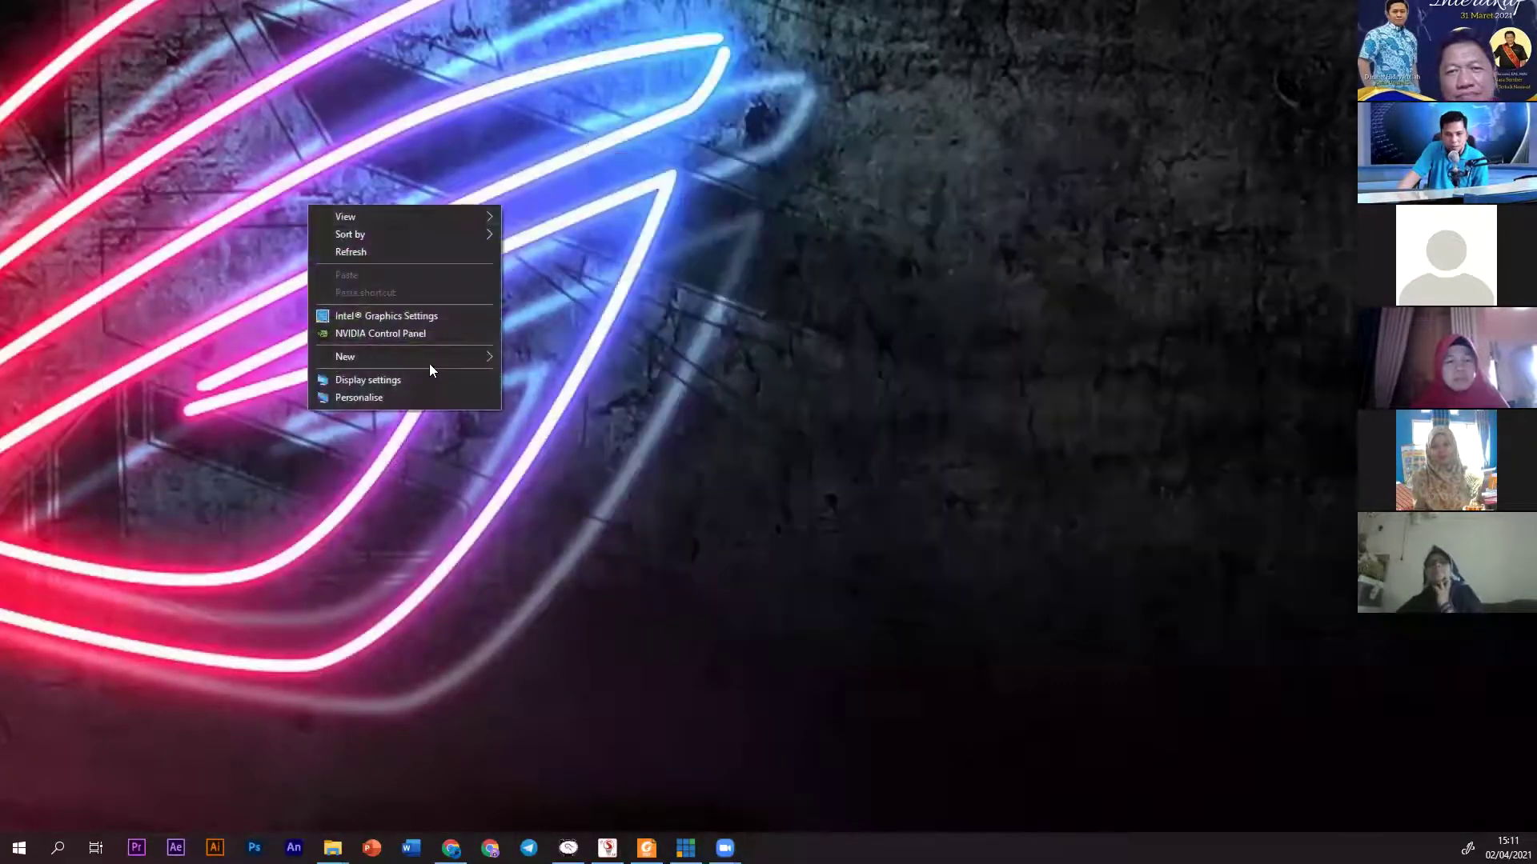
click(418, 378)
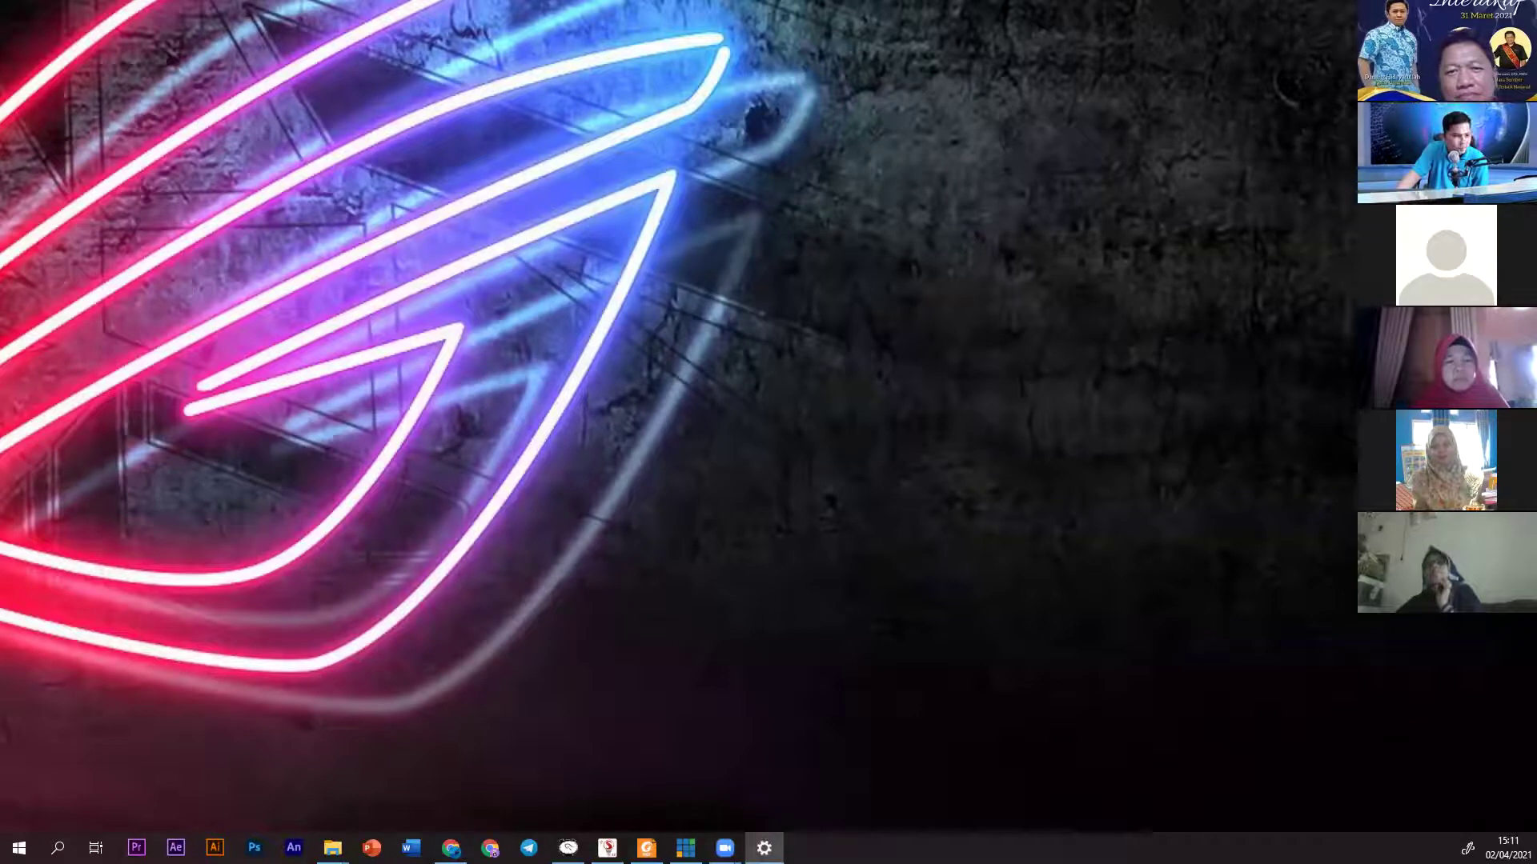
click(889, 132)
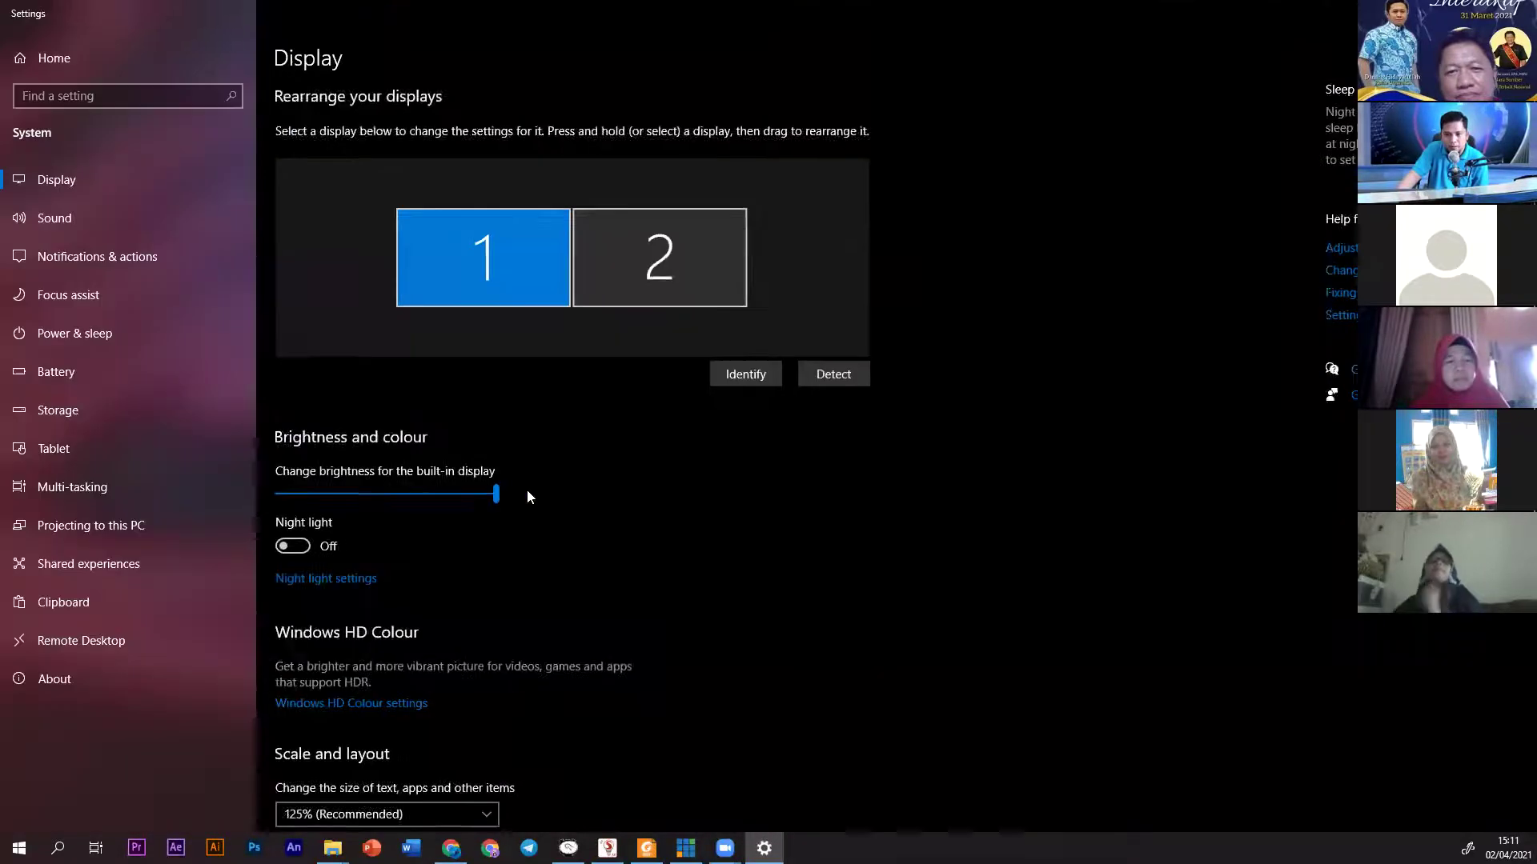
scroll(527, 490, down, 5)
scroll(582, 434, up, 5)
Make display 2 the main display, keeping the displays extended.
click(663, 274)
scroll(554, 492, down, 5)
click(395, 623)
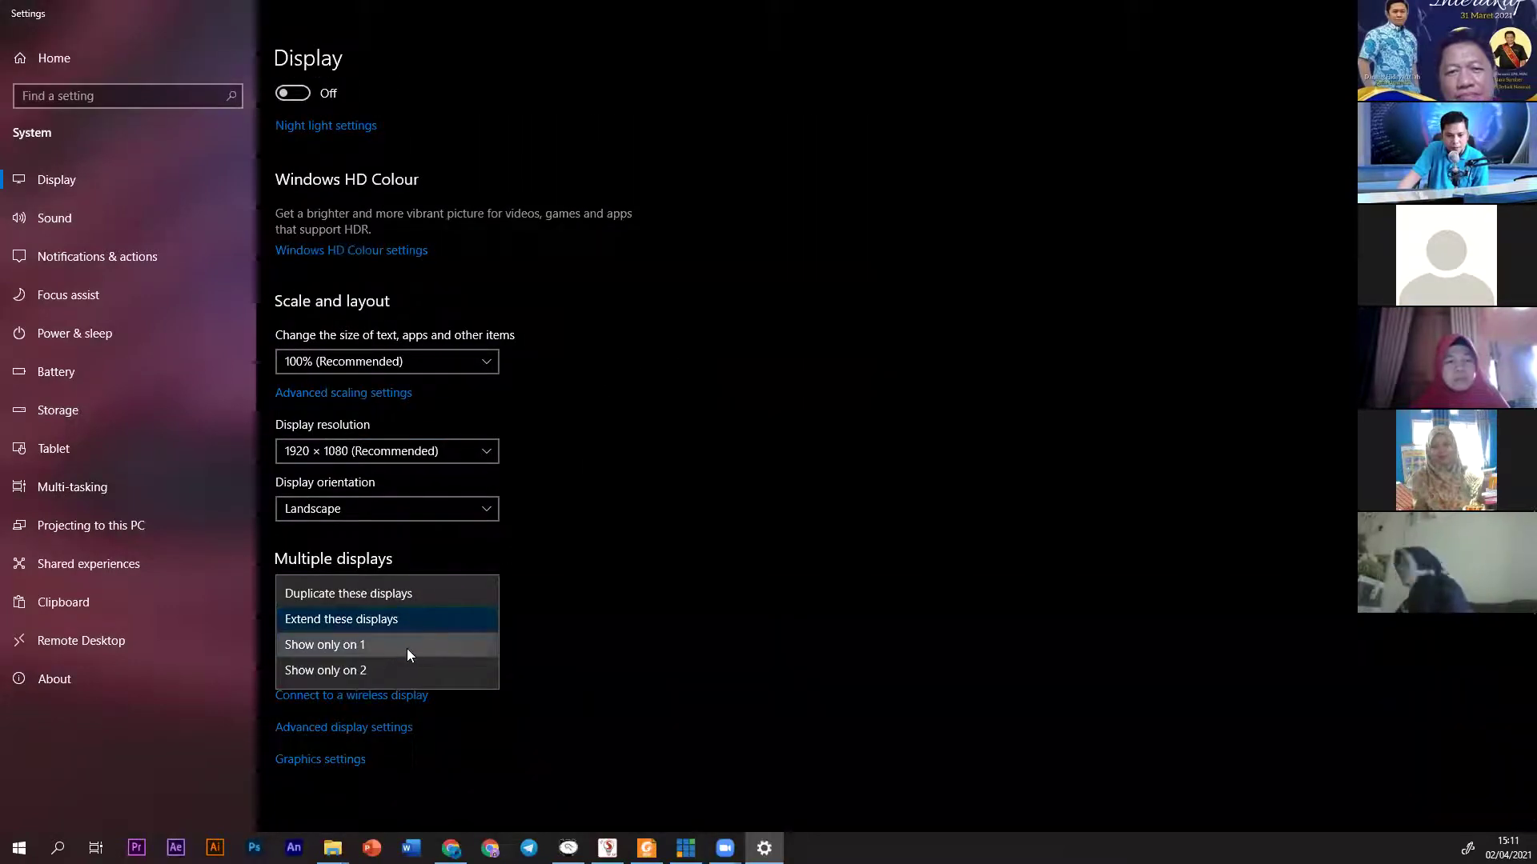
click(649, 526)
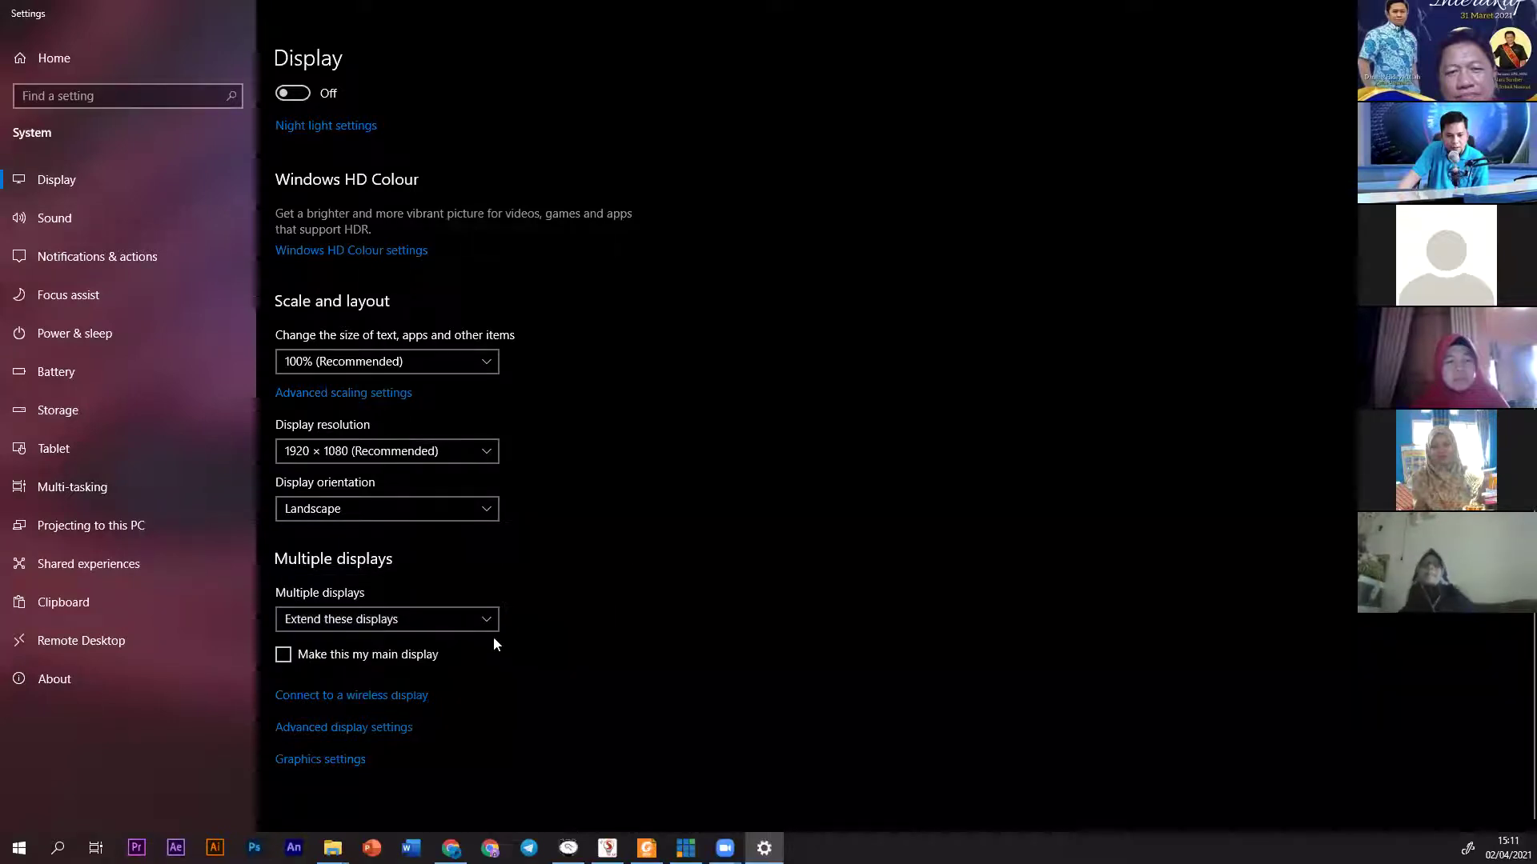
click(371, 654)
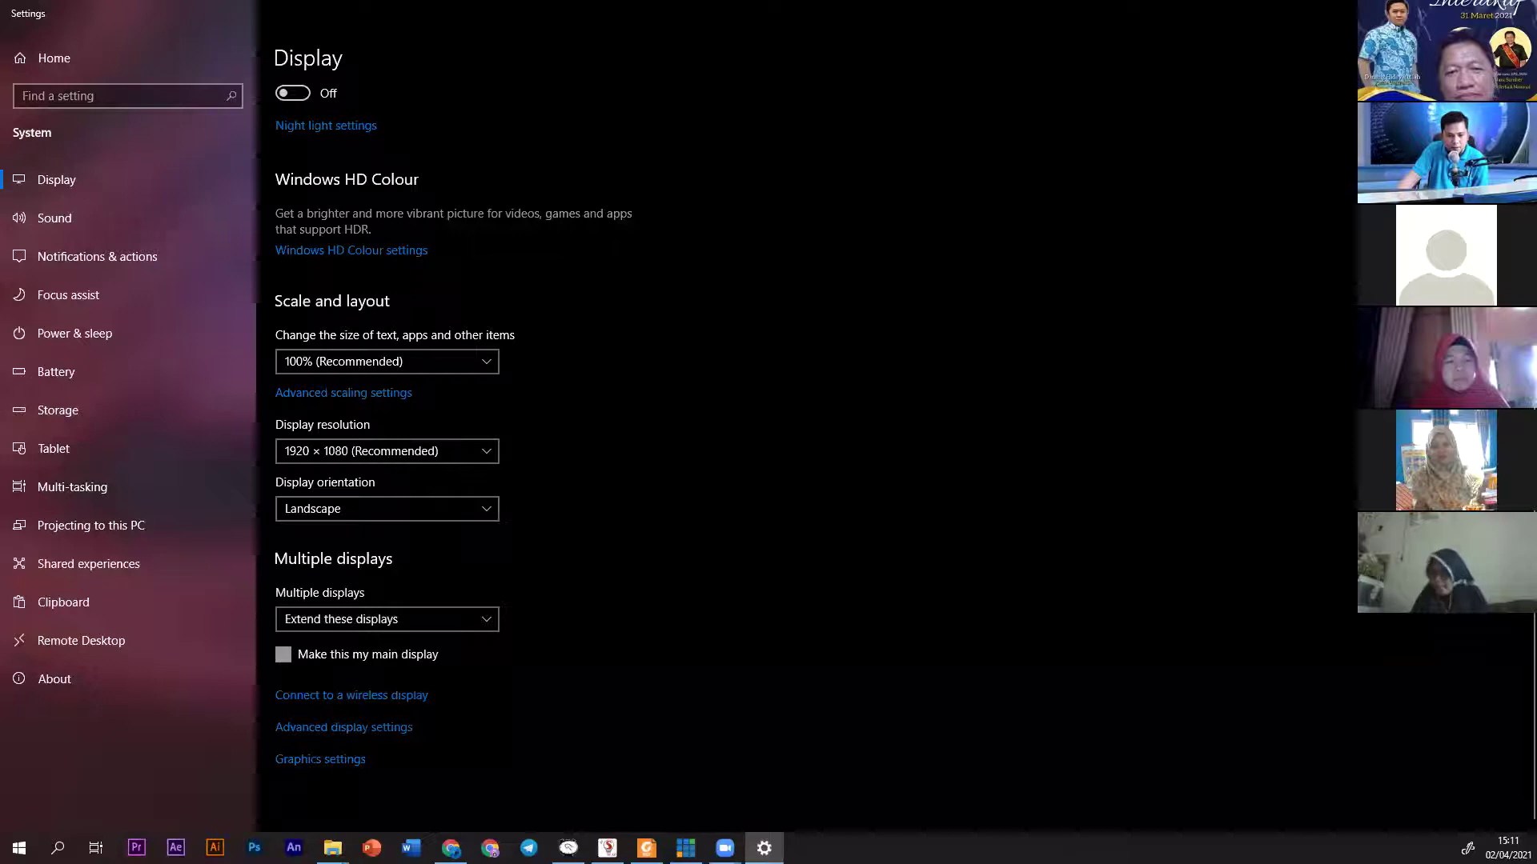
click(439, 655)
click(402, 709)
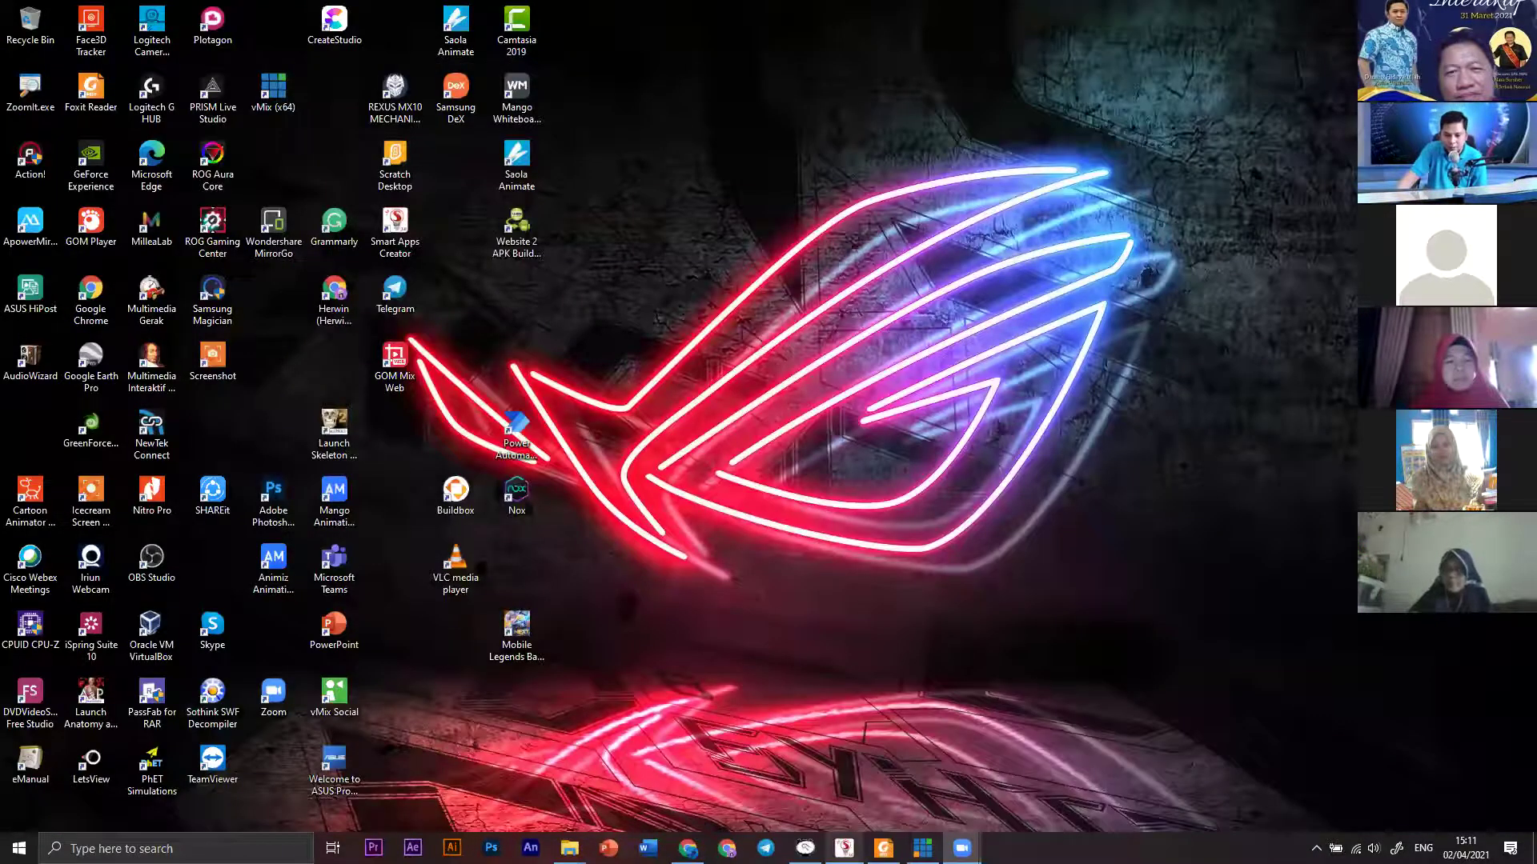
Switch back to Smart Apps Creator 3, preview the app from the beginning, and close the preview.
click(805, 849)
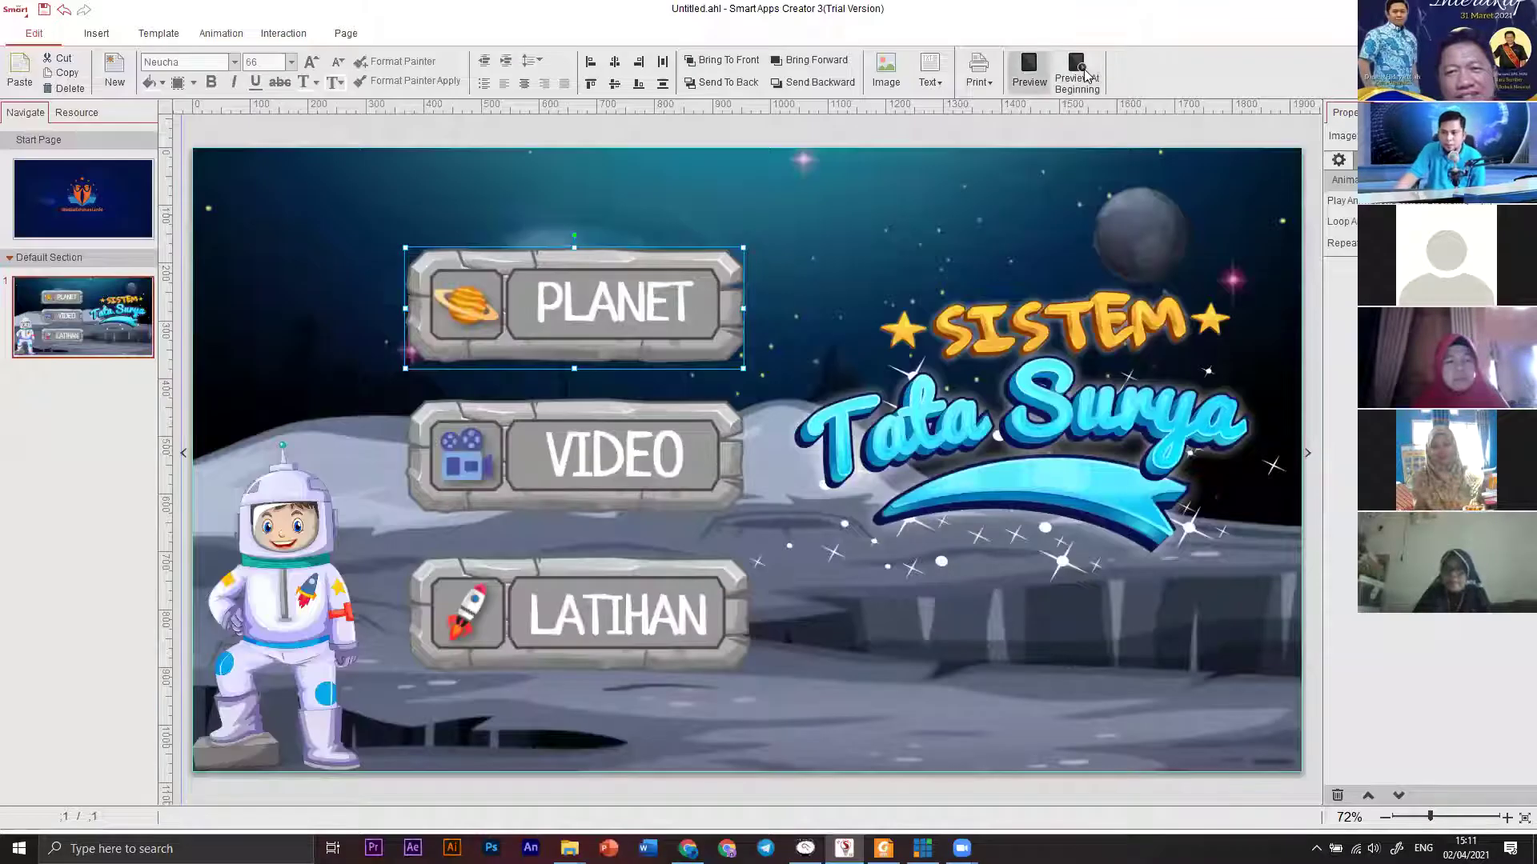
click(1084, 69)
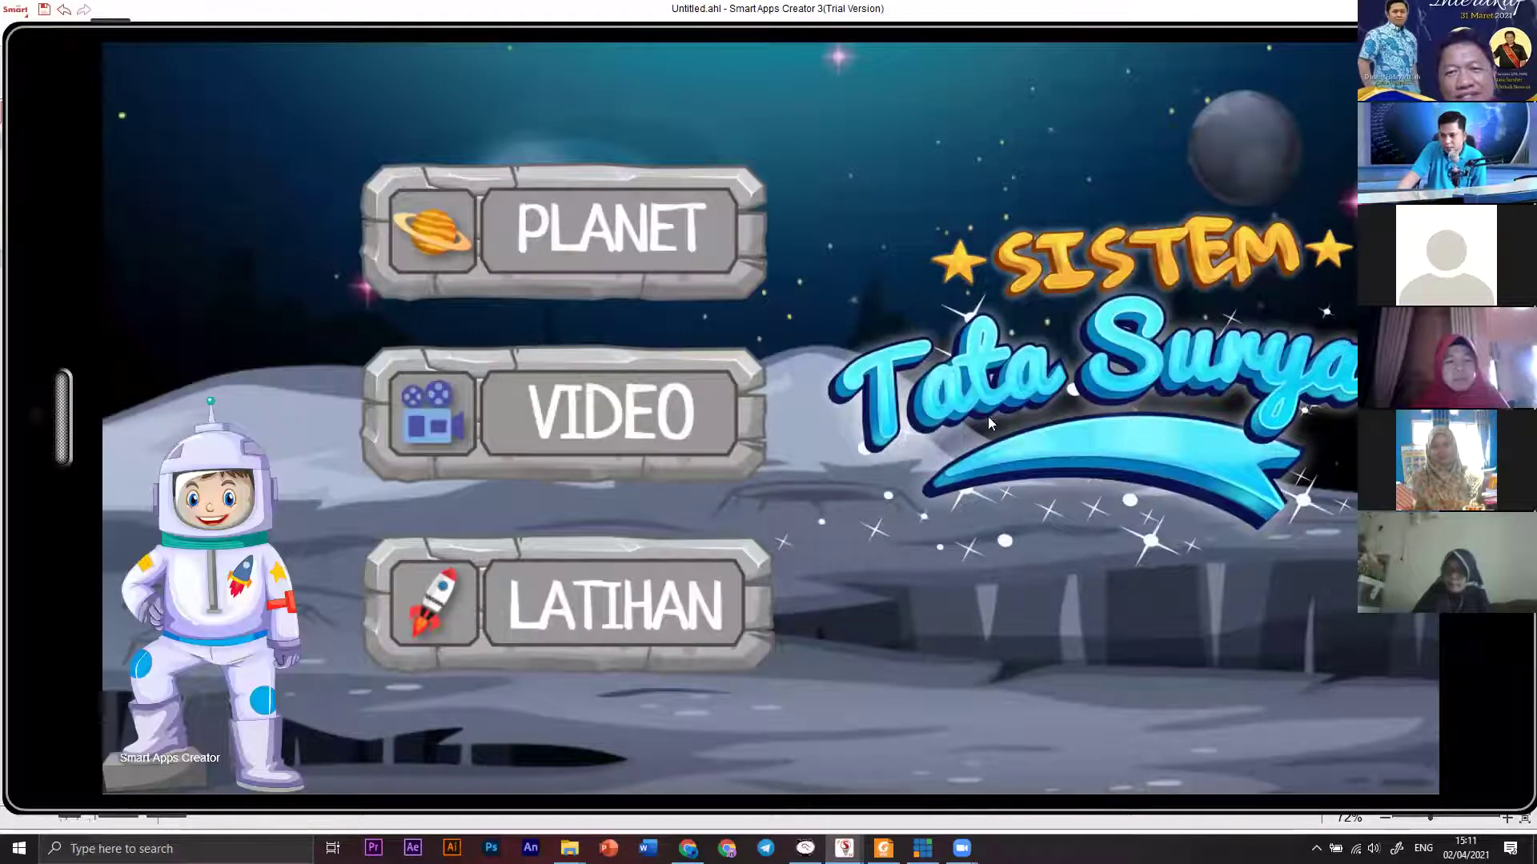
key(Escape)
click(680, 338)
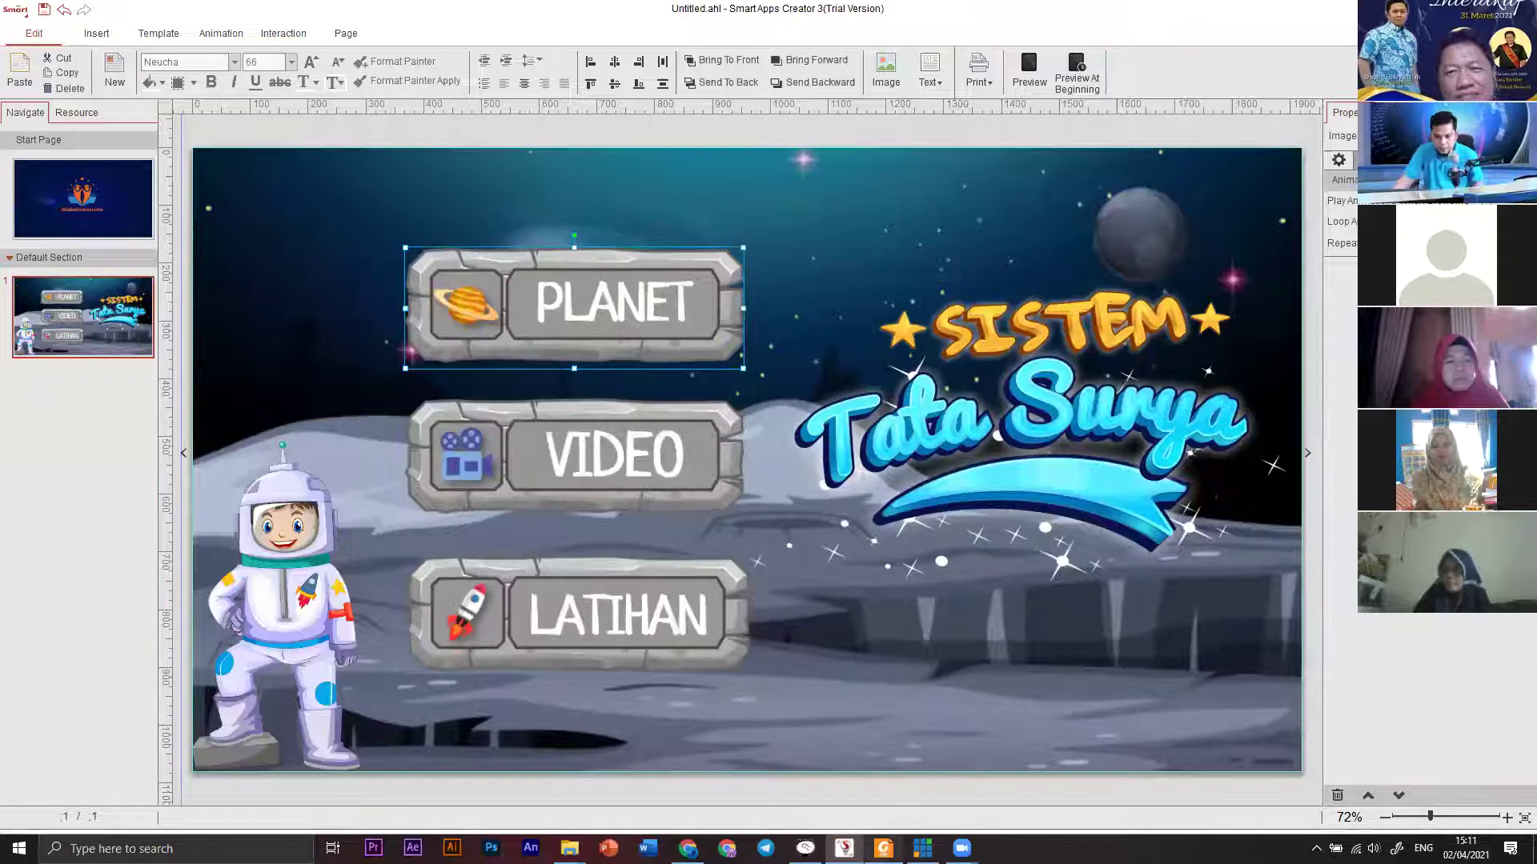
Switch to Foxit Reader and review the start page image instructions on page 15 of the module PDF.
key(alt+Tab)
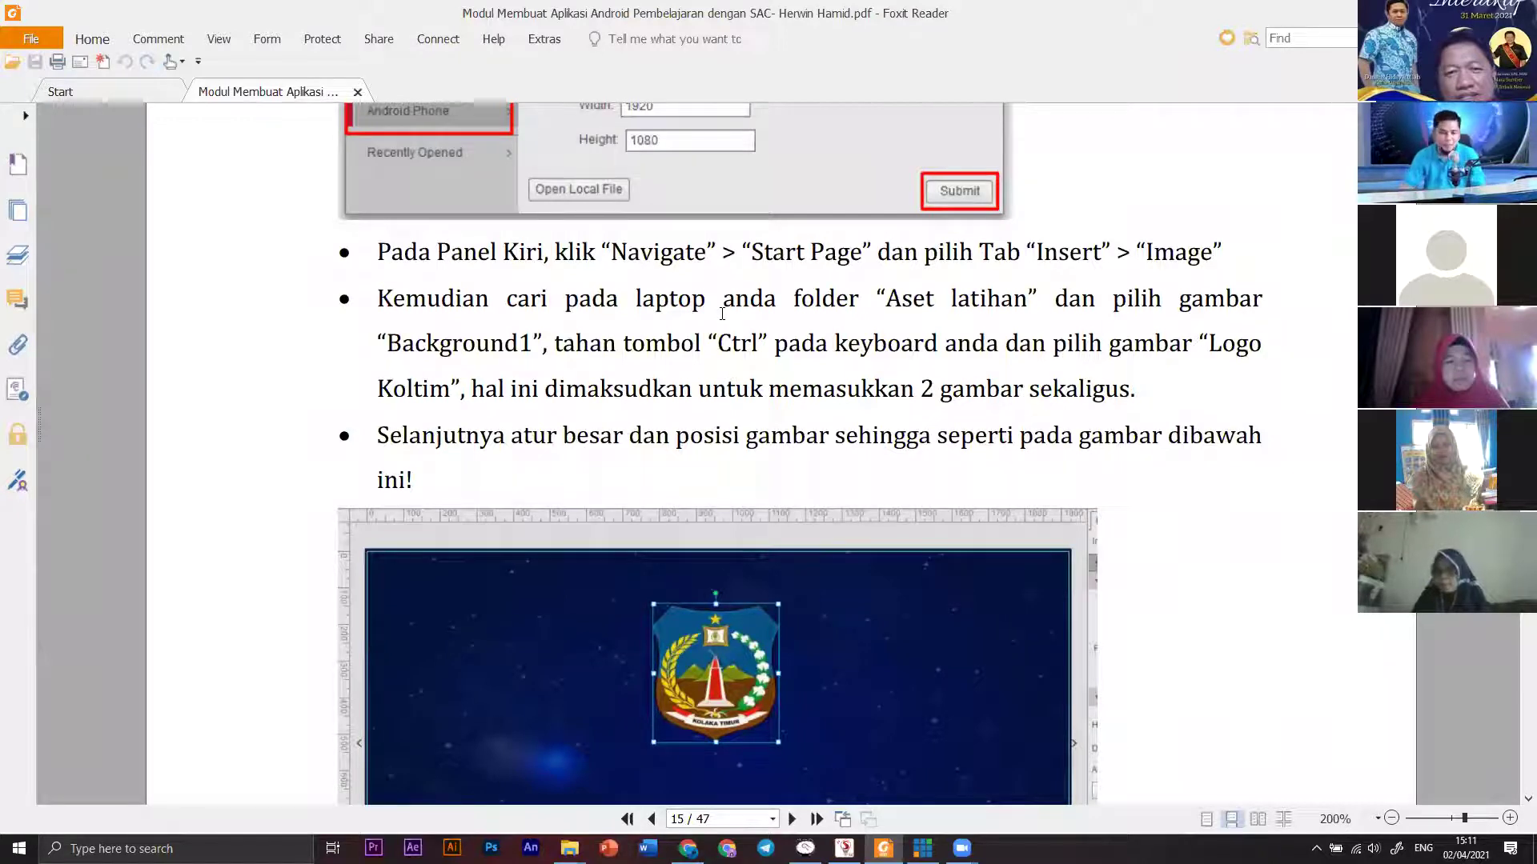
scroll(724, 314, up, 1)
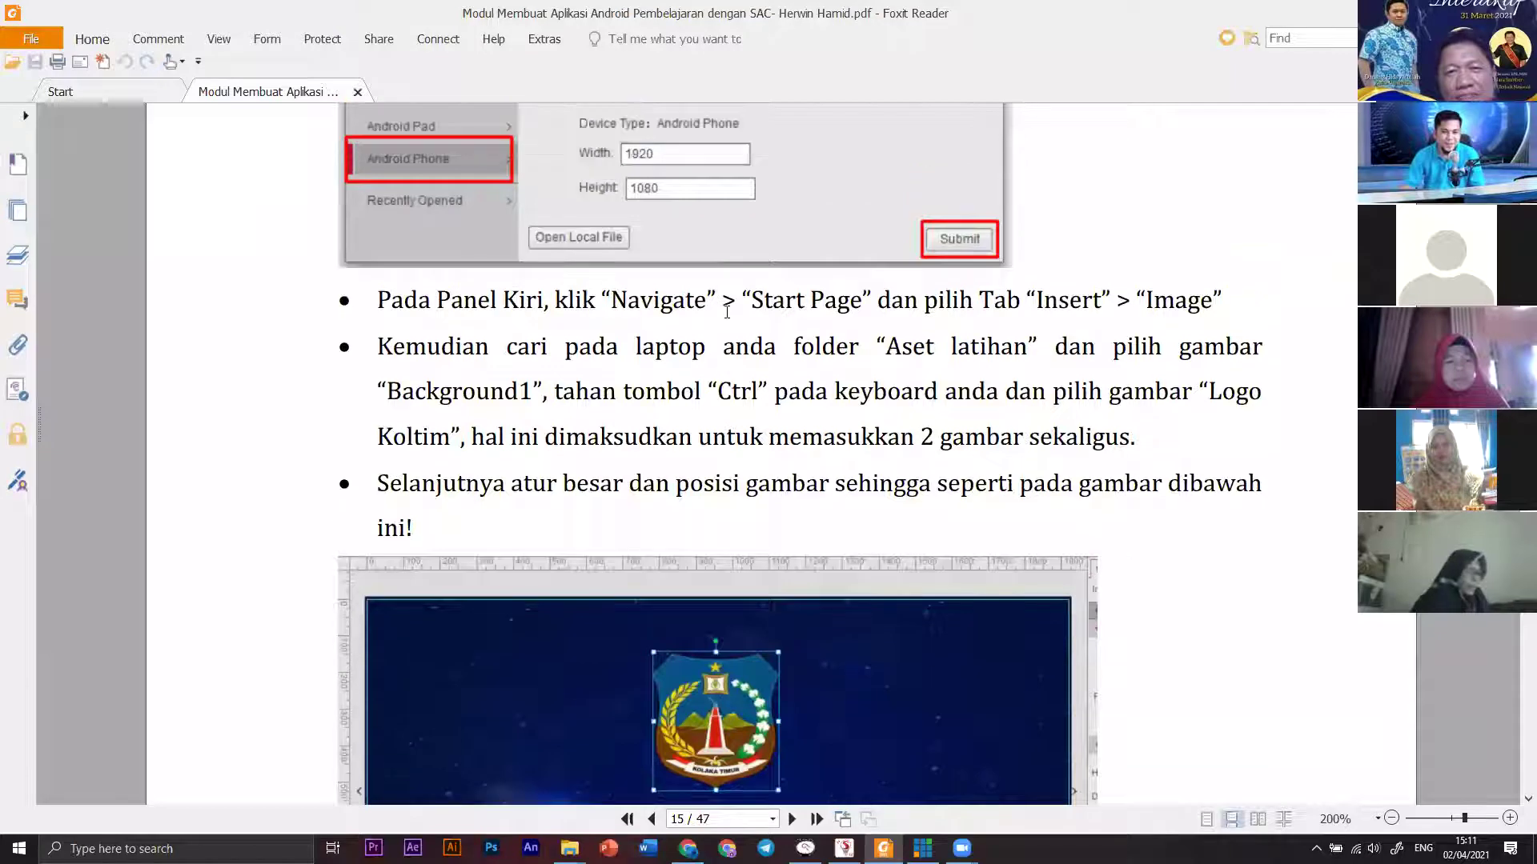